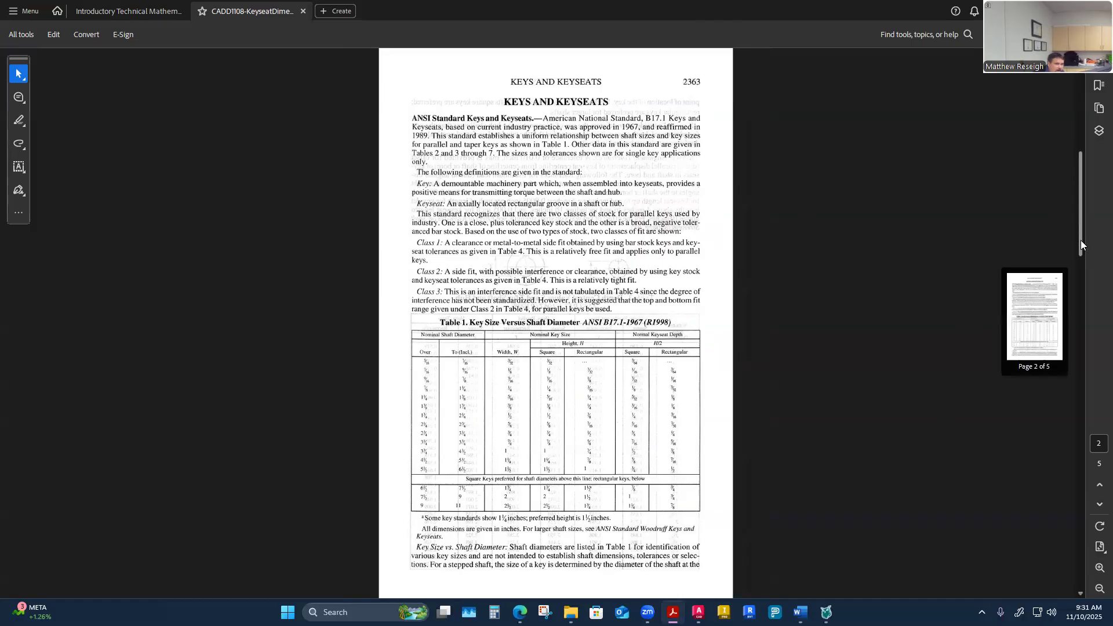
# Step: Page back and forth through the keyseat handout's key size, depth and fit tables and the keyway example drawing
pyautogui.click(1095, 509)
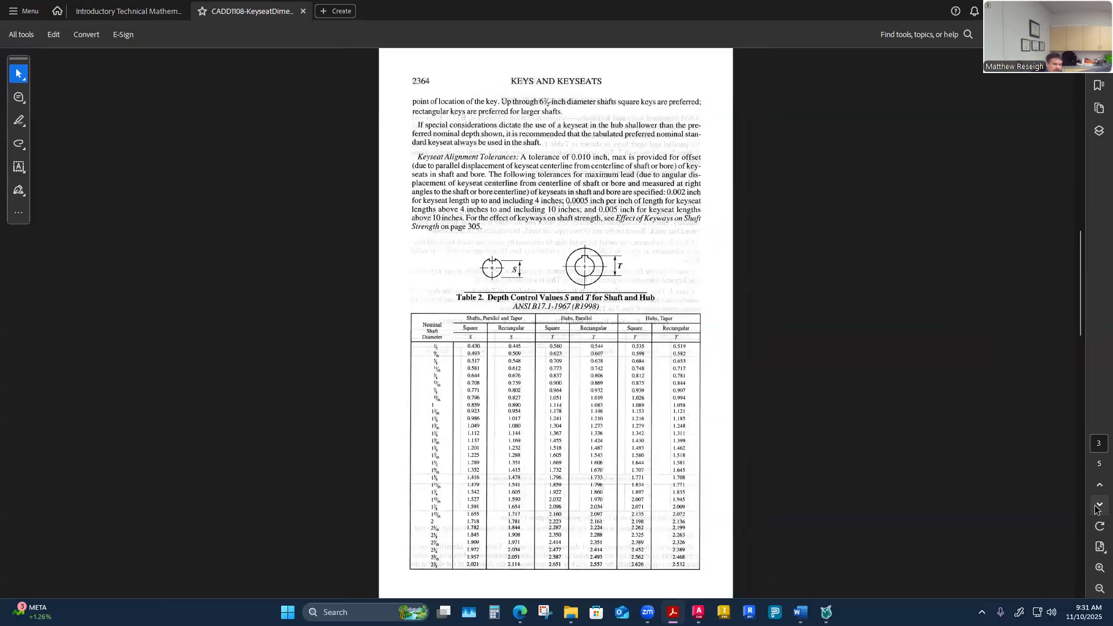
pyautogui.click(1096, 508)
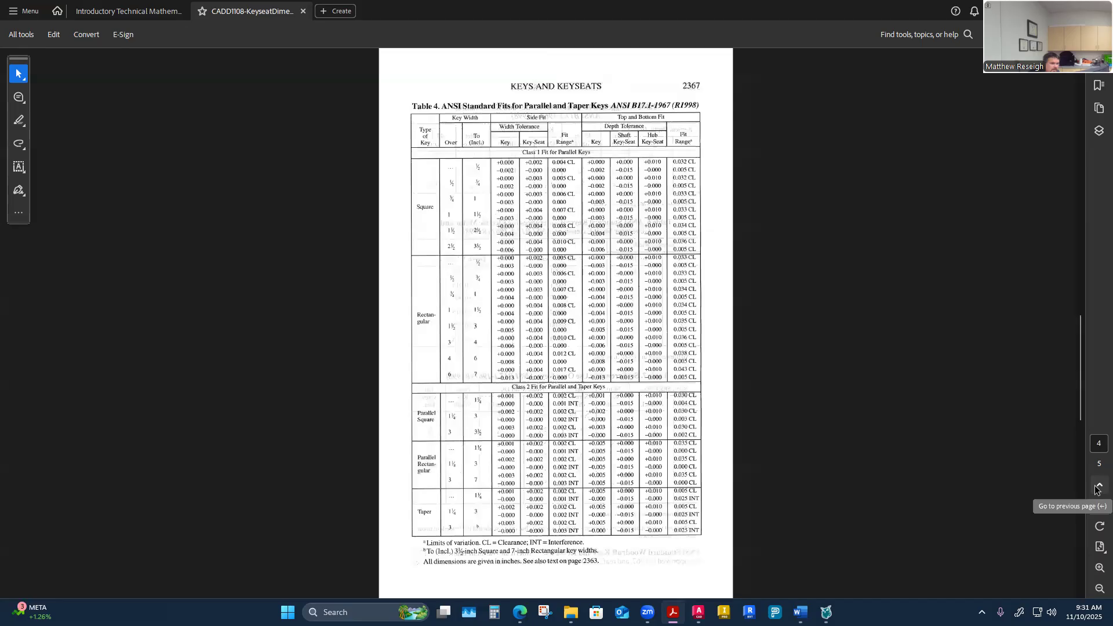
pyautogui.click(1097, 487)
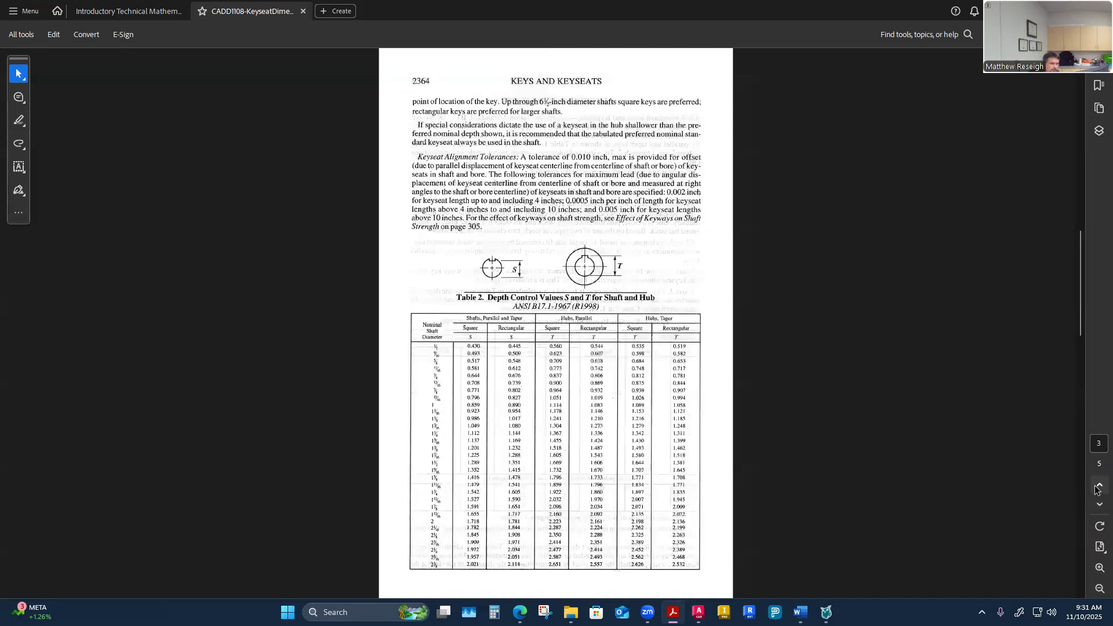
pyautogui.click(1097, 487)
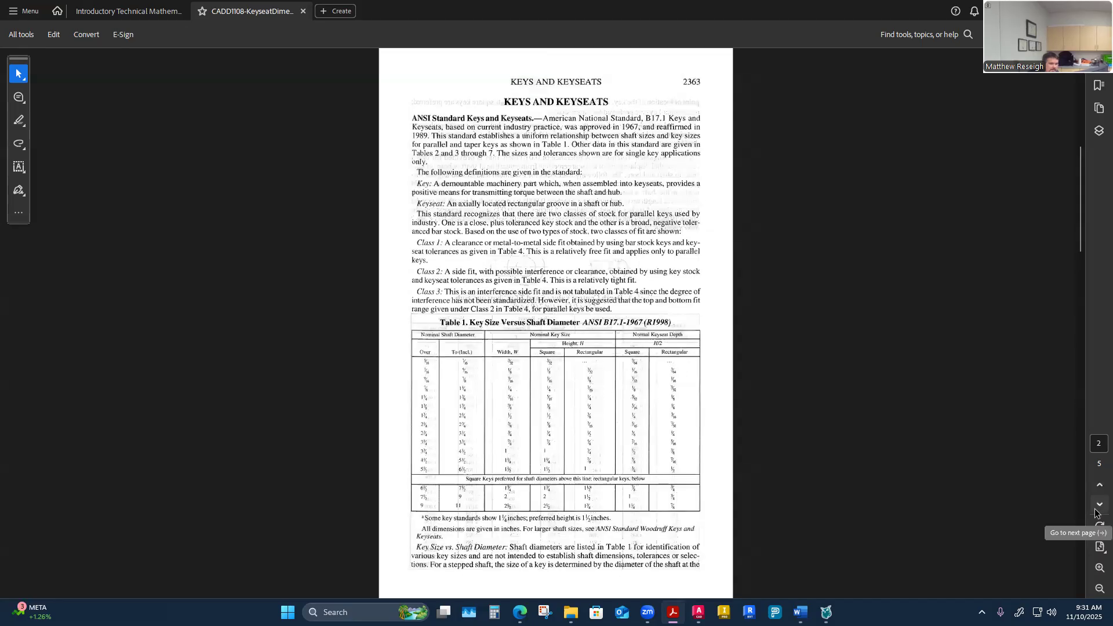
pyautogui.click(1096, 509)
pyautogui.click(1095, 509)
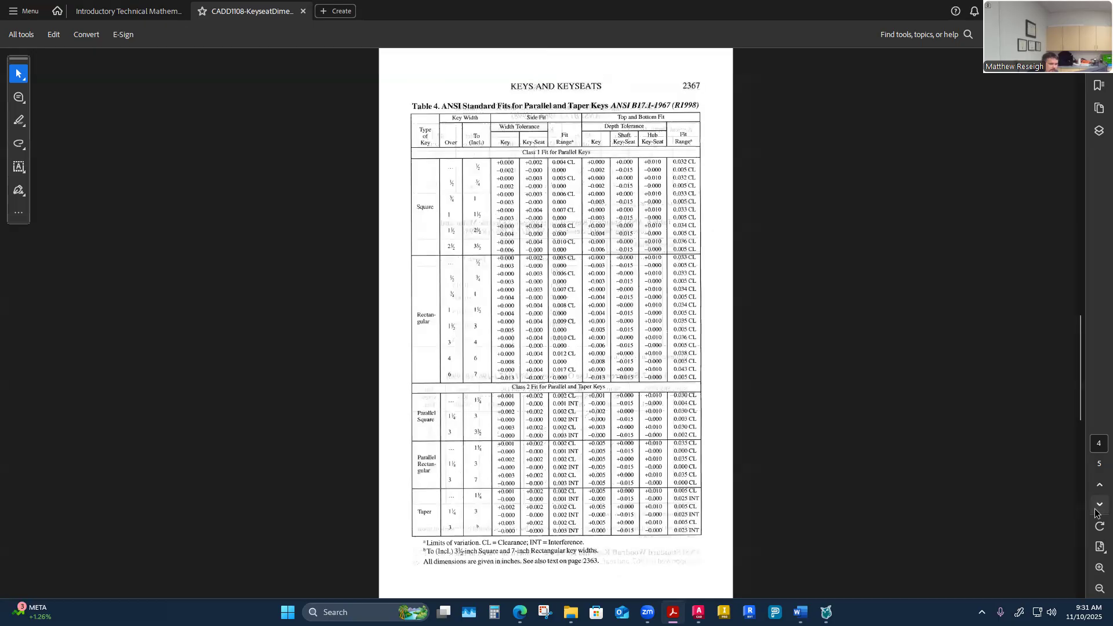
pyautogui.click(1095, 509)
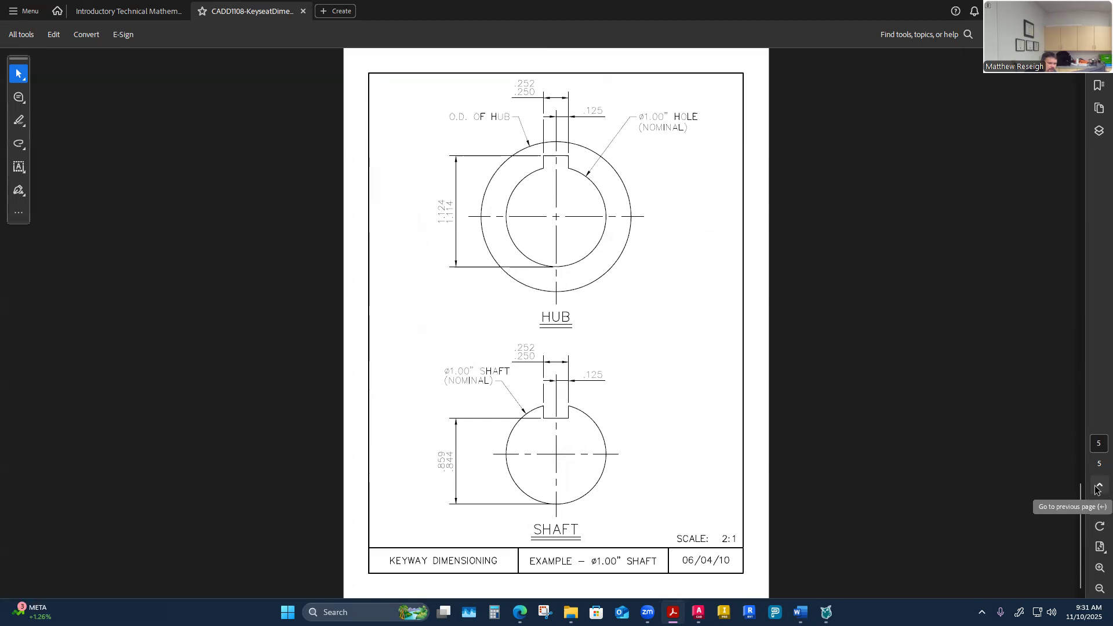
pyautogui.click(1097, 487)
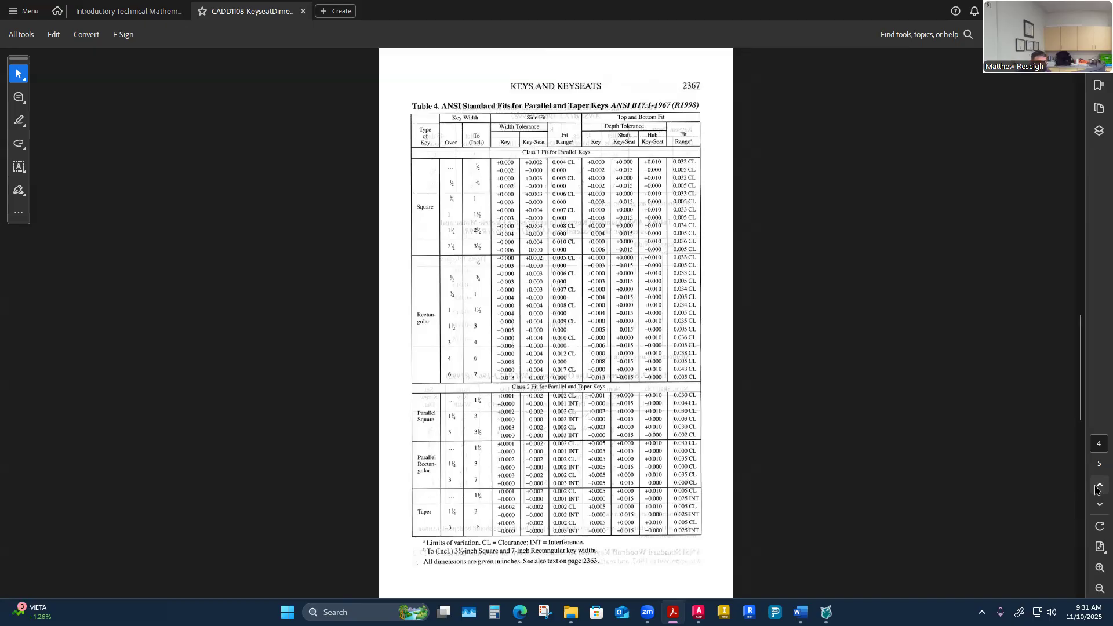
pyautogui.click(1098, 505)
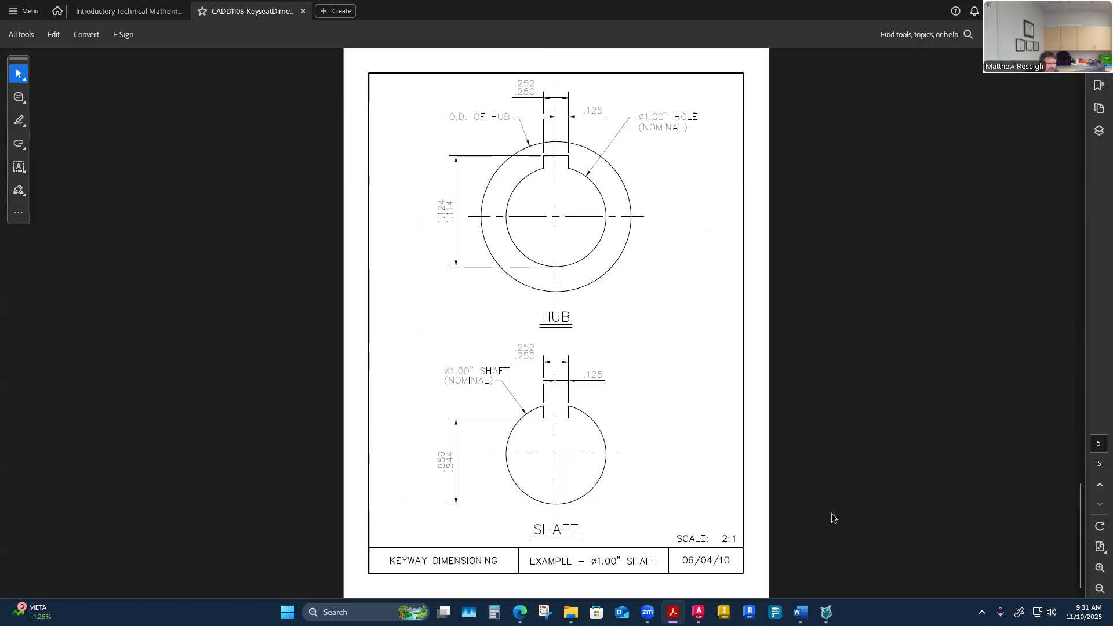
pyautogui.click(1097, 488)
# Step: Switch to the course site and open the CADD 1108 Fastener Group 2 Drawing assignment from the modules list
pyautogui.moveTo(520, 612)
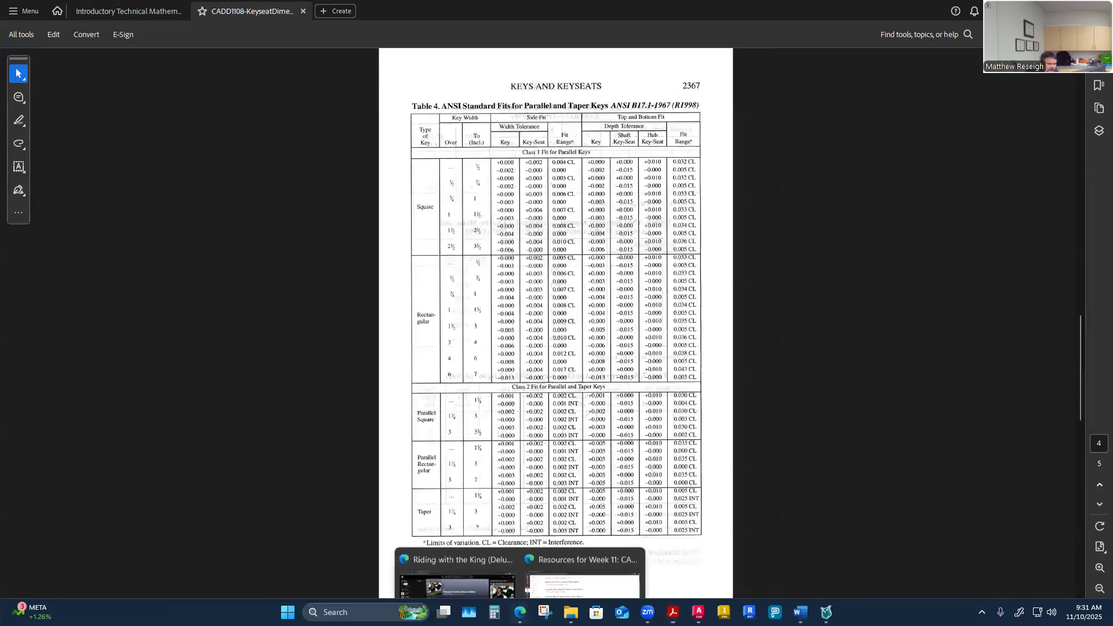
pyautogui.click(586, 556)
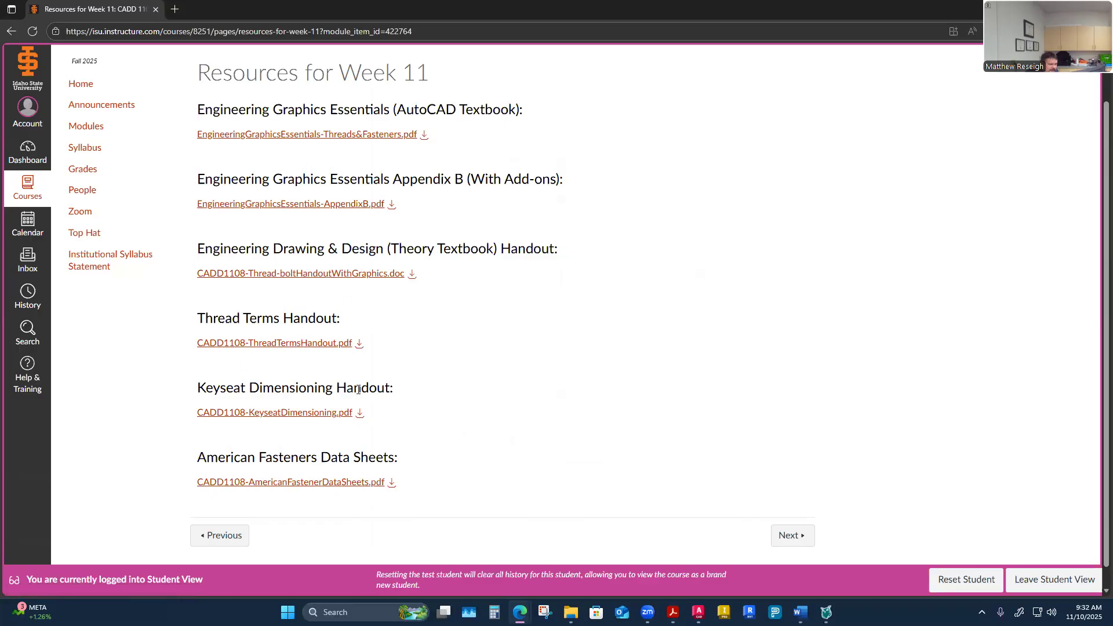
pyautogui.scroll(1, 401, 407)
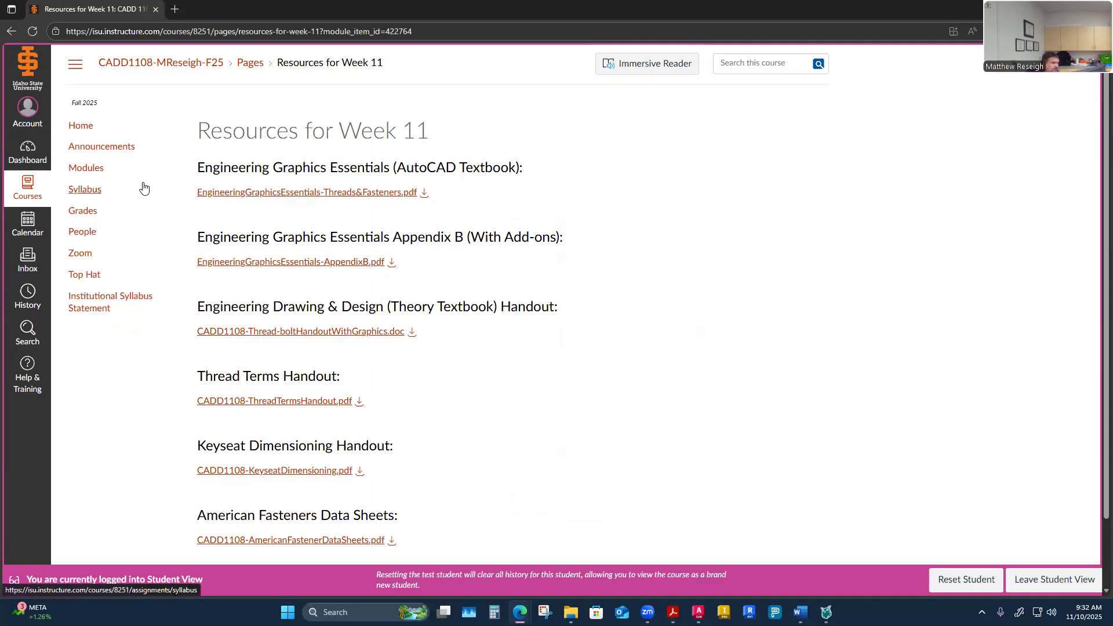
pyautogui.click(78, 169)
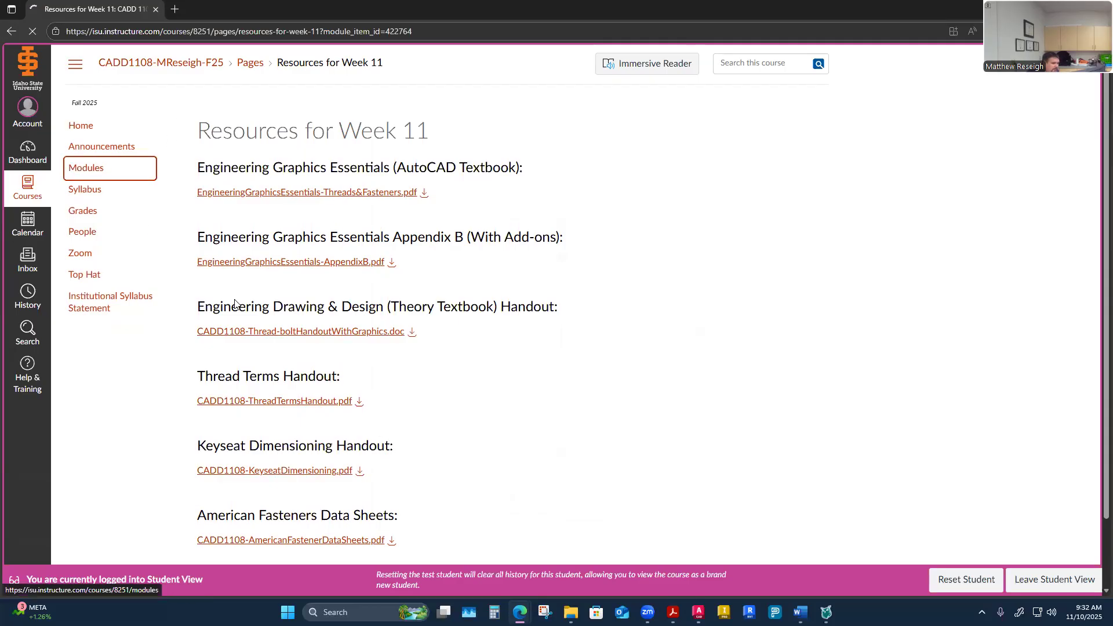
pyautogui.scroll(-15, 235, 302)
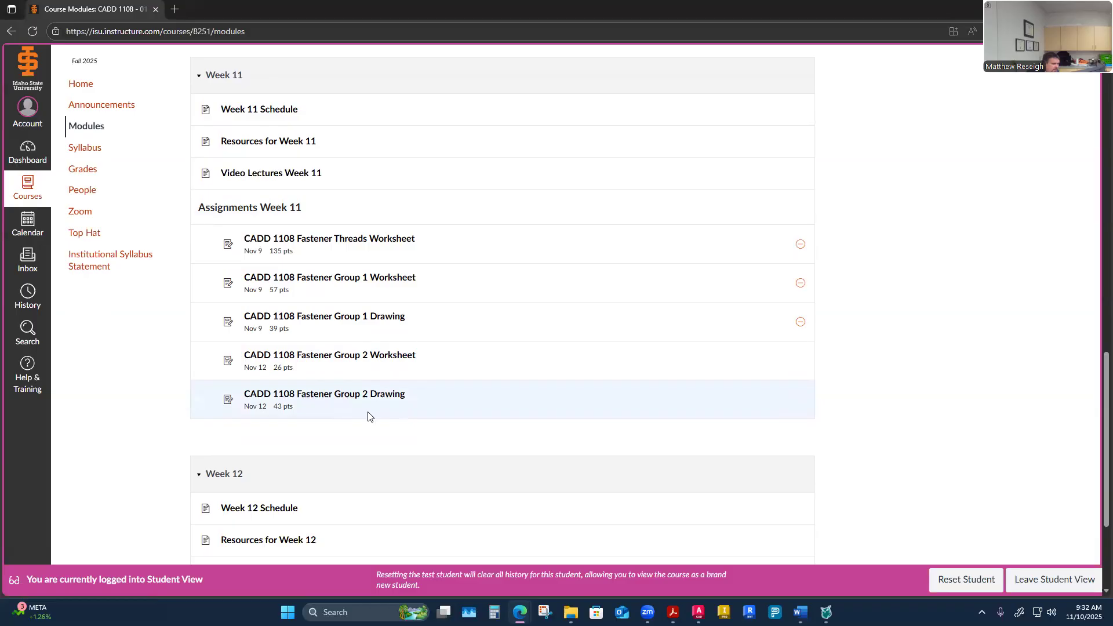
pyautogui.click(339, 400)
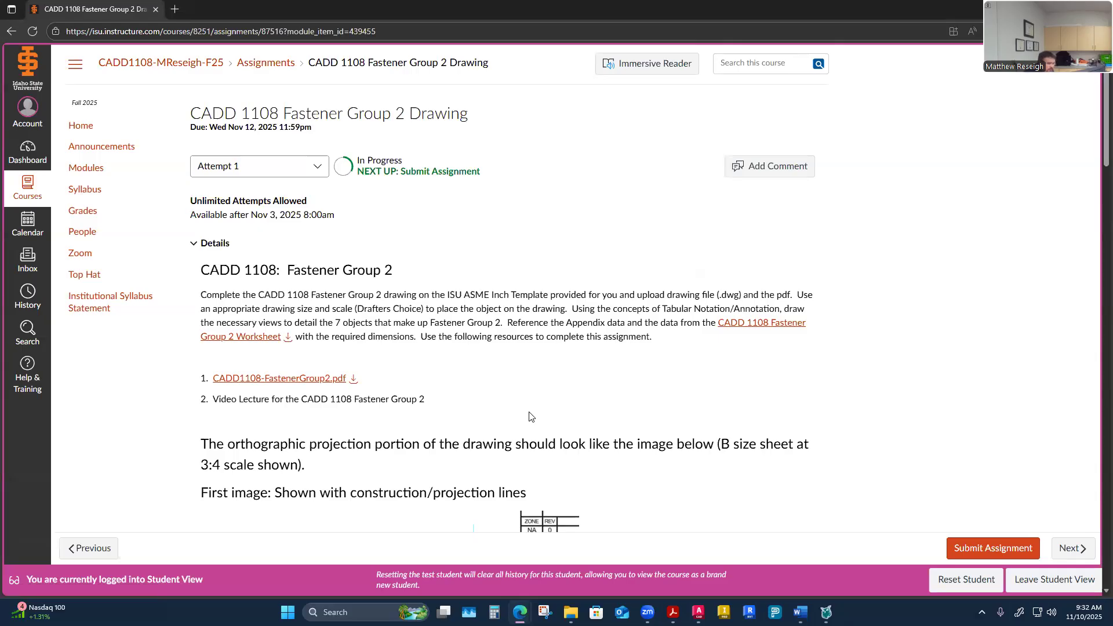
# Step: Scroll through the assignment instructions and the example drawings of the keyed hub and shaft
pyautogui.scroll(-5, 609, 396)
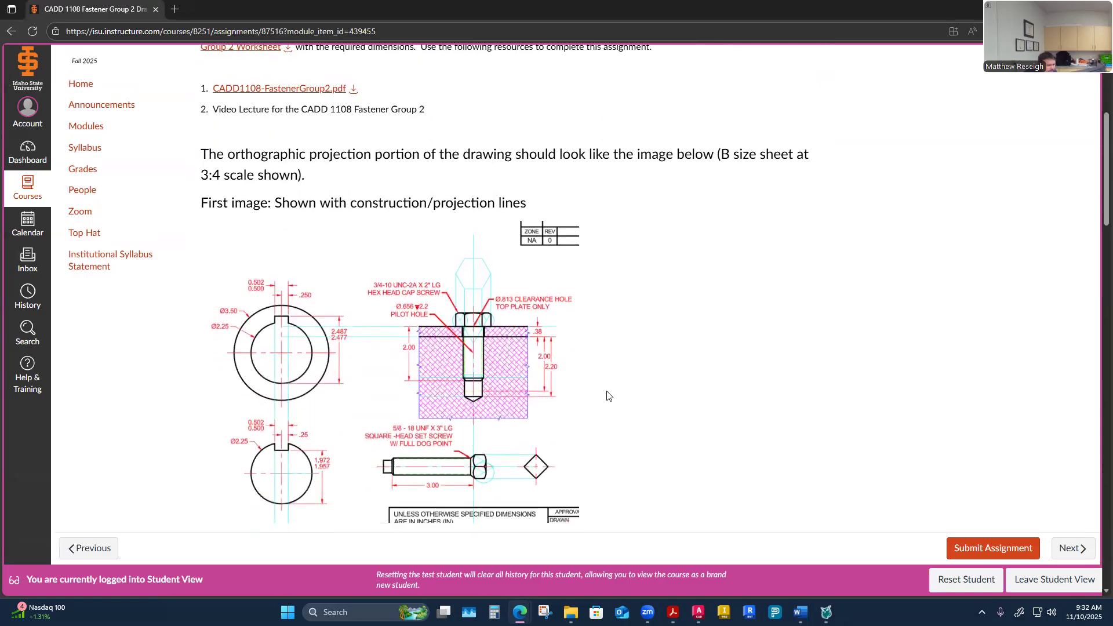
pyautogui.scroll(5, 608, 396)
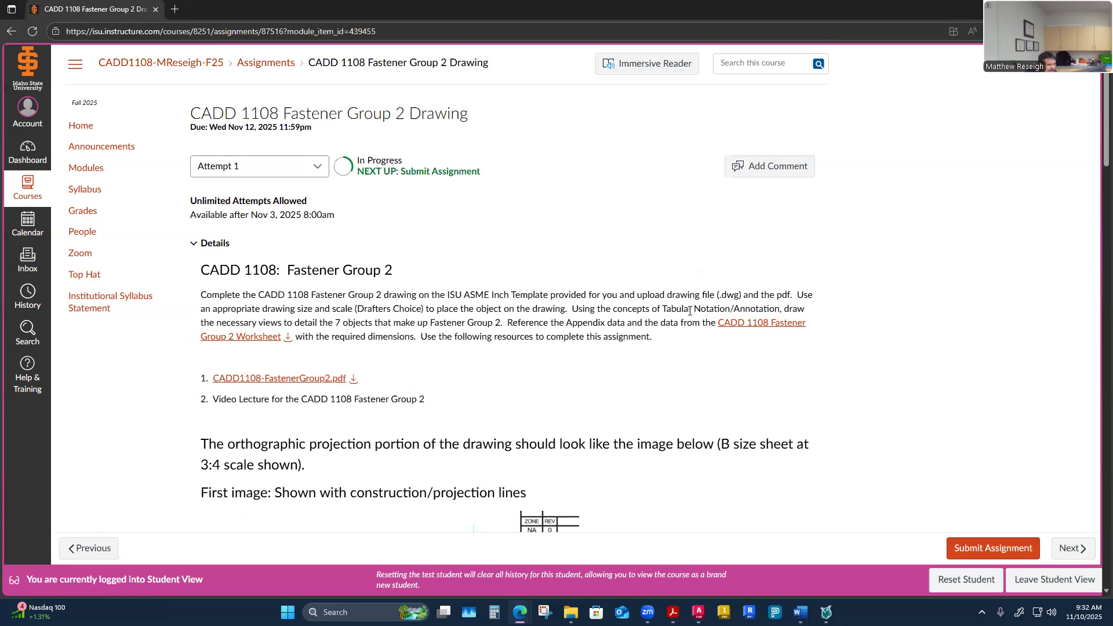
pyautogui.scroll(-4, 667, 357)
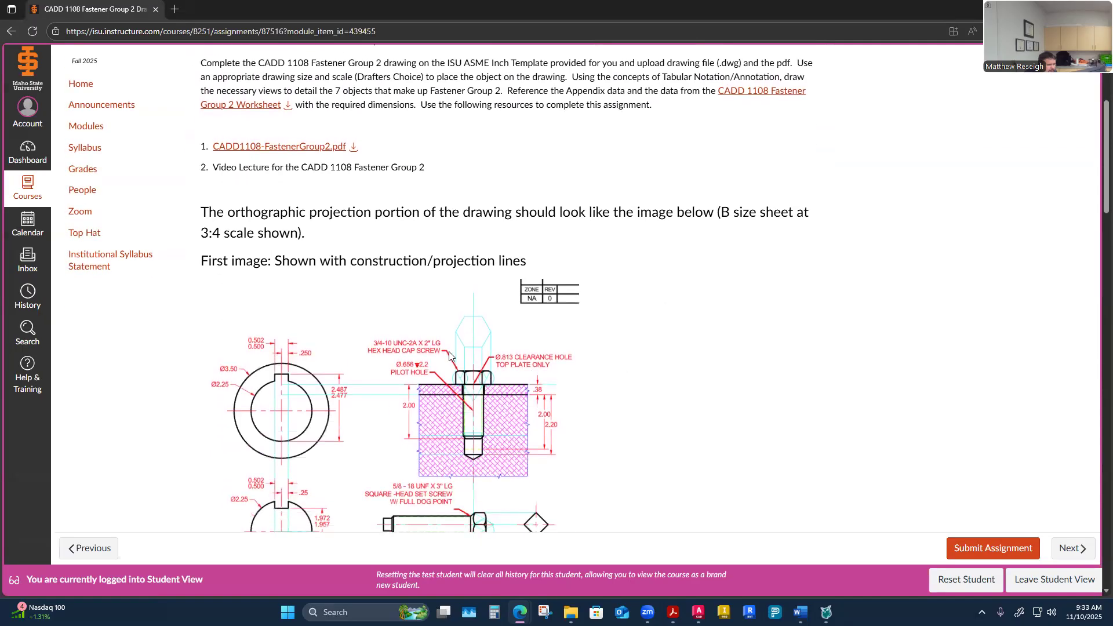
pyautogui.scroll(-2, 448, 351)
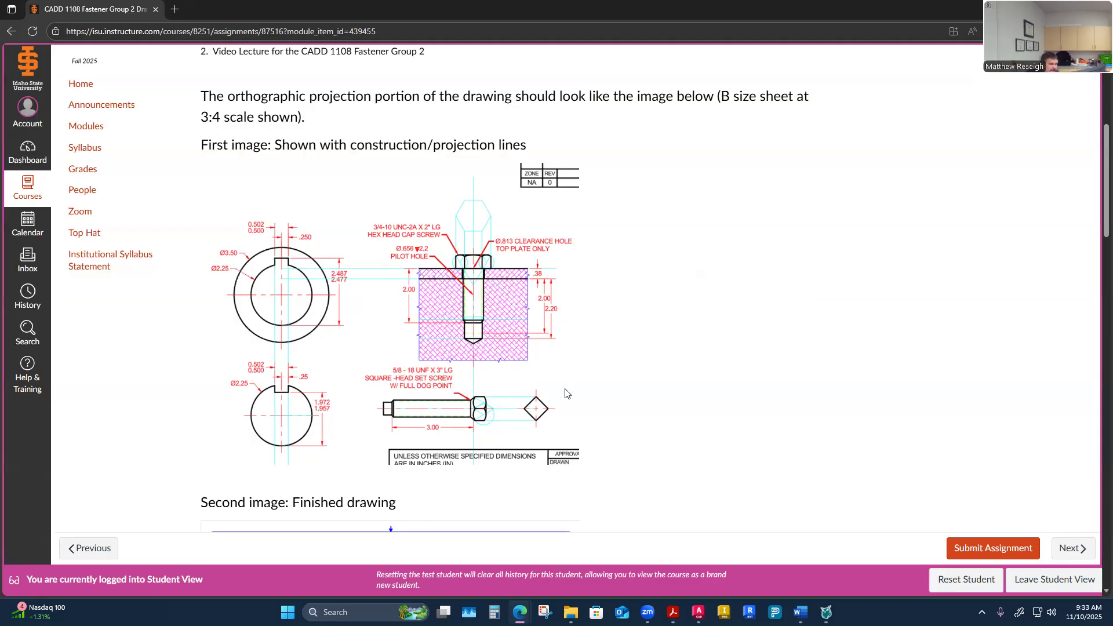
pyautogui.scroll(-3, 596, 390)
pyautogui.scroll(-2, 601, 388)
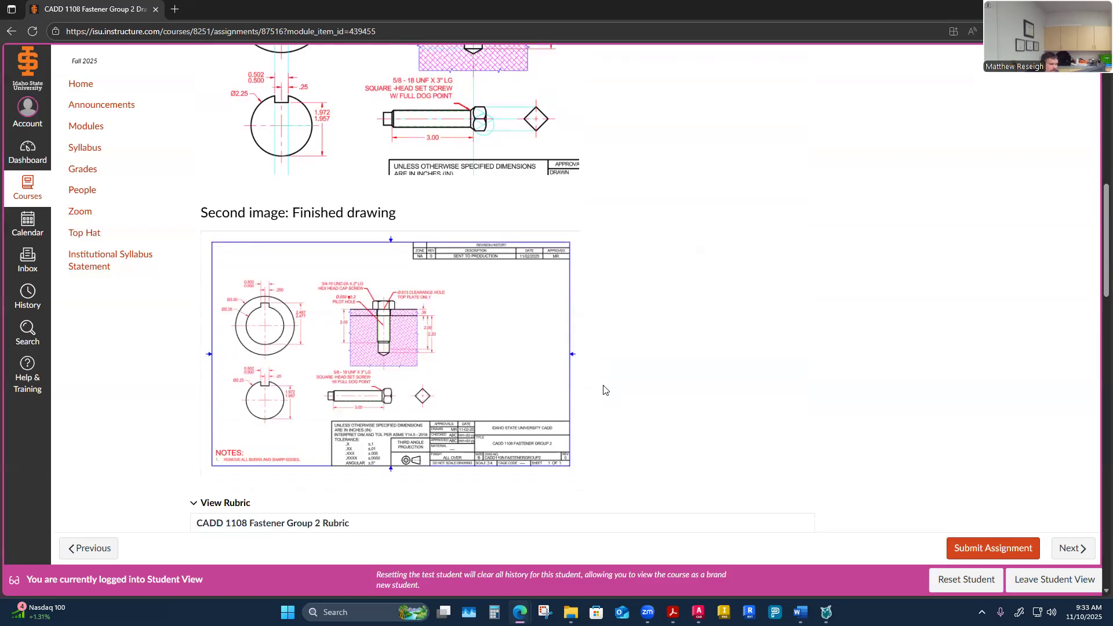
pyautogui.scroll(-3, 602, 390)
pyautogui.scroll(12, 601, 393)
pyautogui.scroll(1, 600, 396)
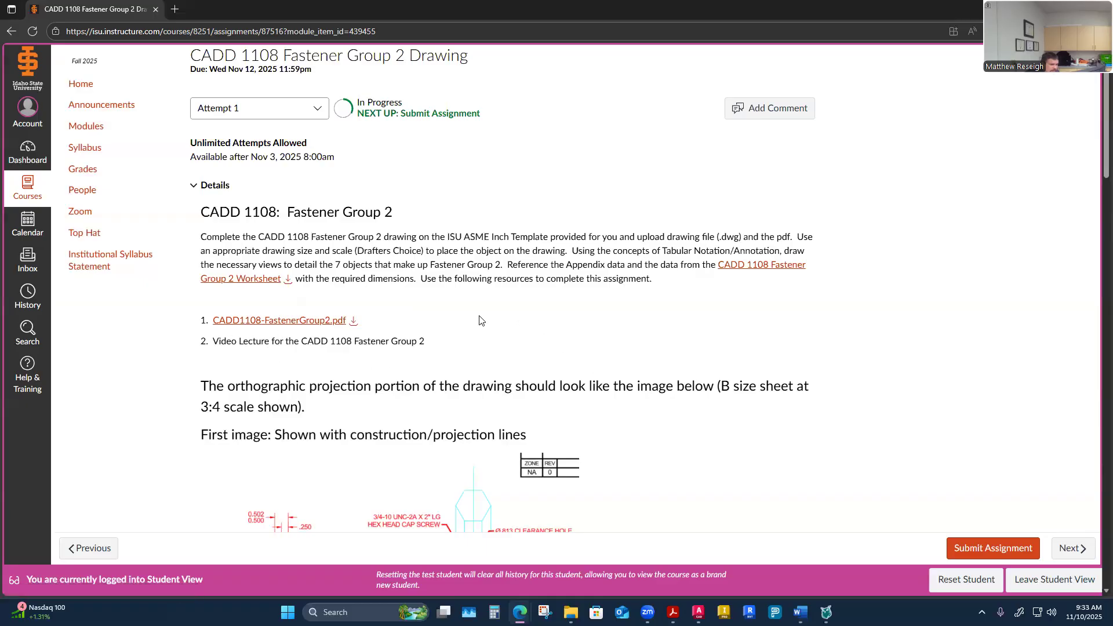
pyautogui.scroll(1, 508, 360)
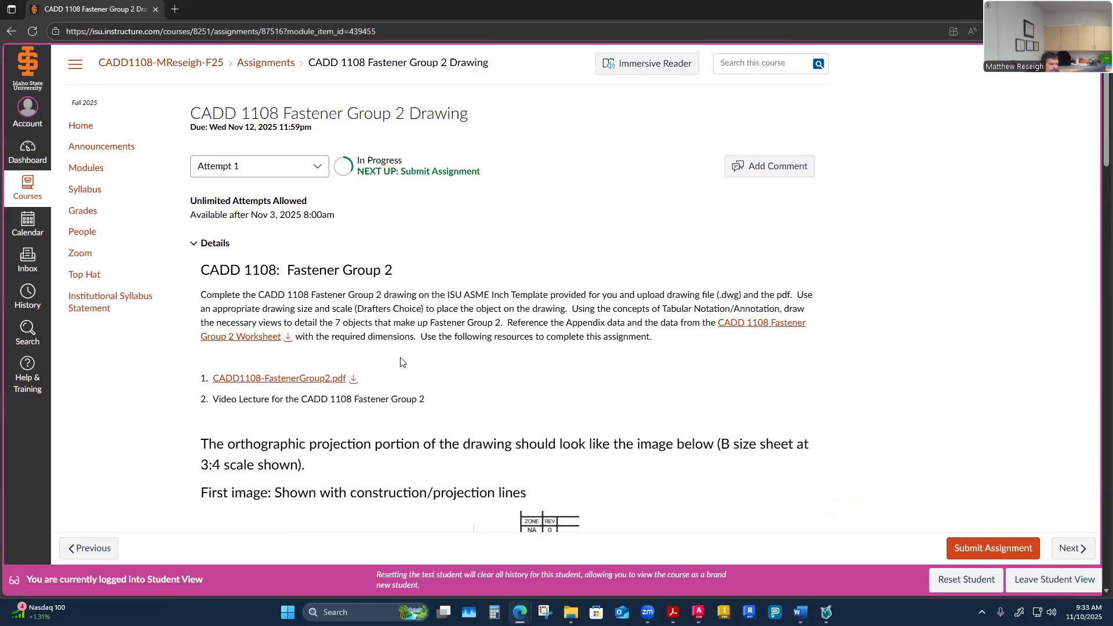
pyautogui.scroll(-5, 400, 362)
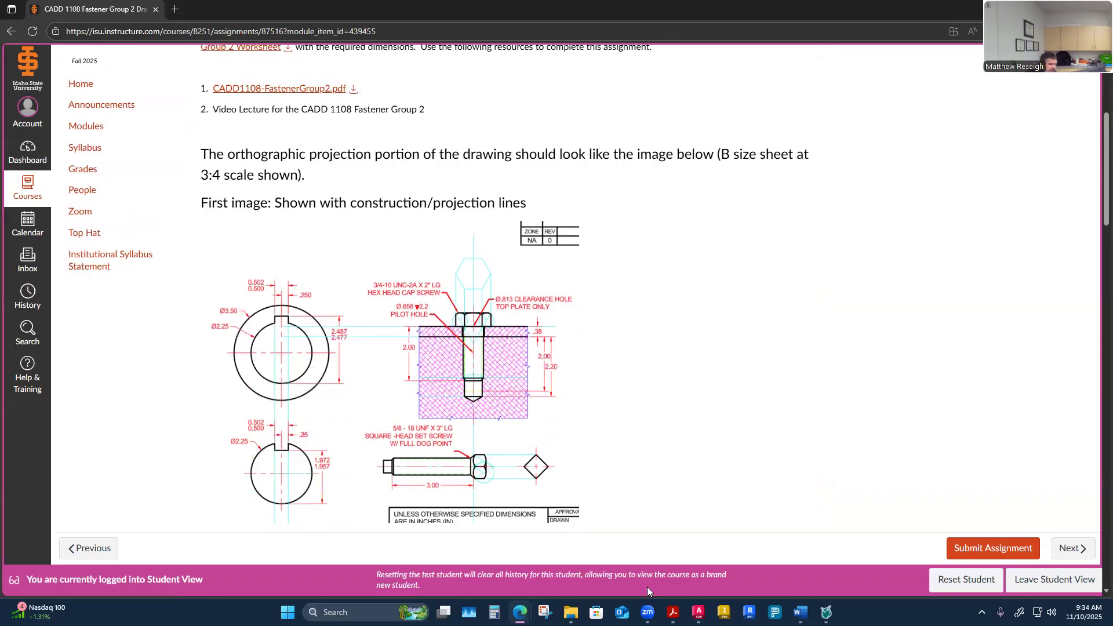
# Step: Place the Fastener Group 2 worksheet and the keyseat dimensioning handout side by side, showing the handout's example page
pyautogui.moveTo(800, 612)
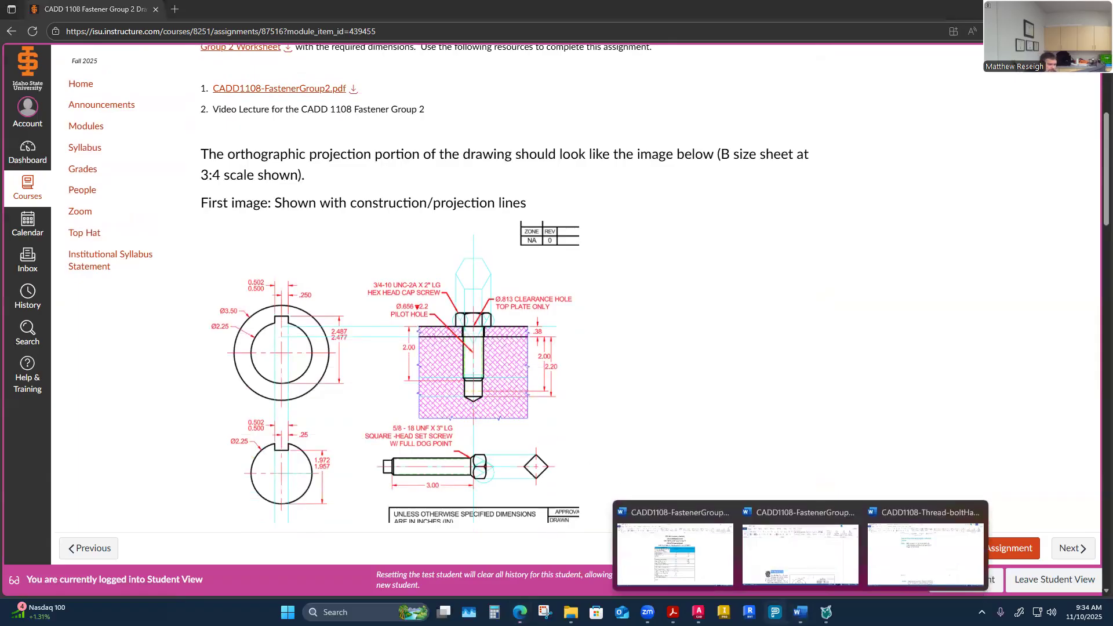
pyautogui.click(715, 563)
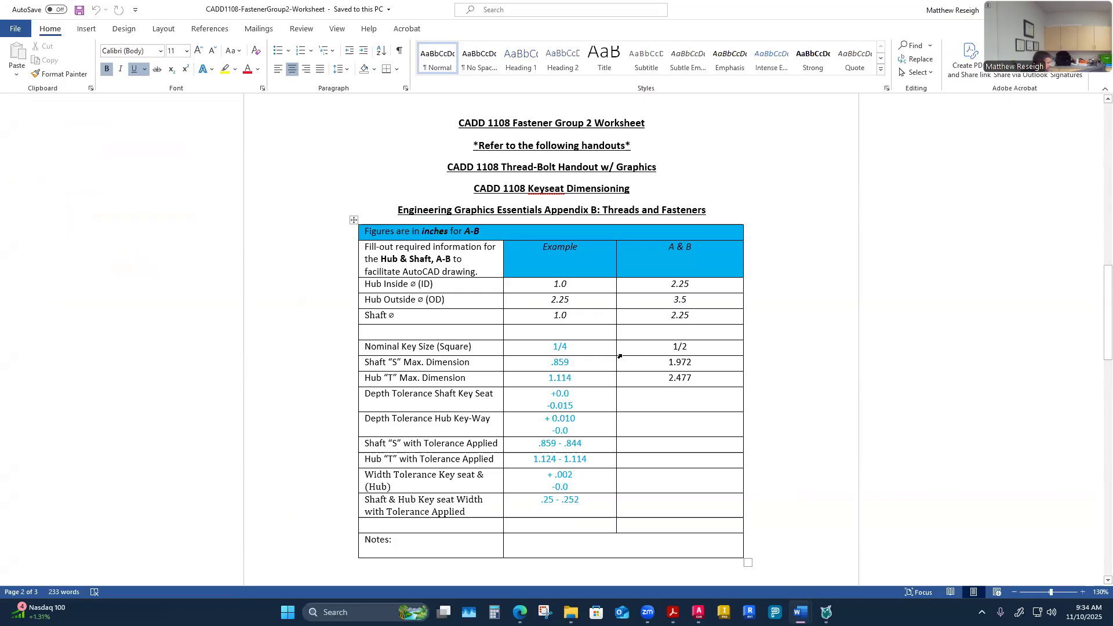
pyautogui.press('super+Left')
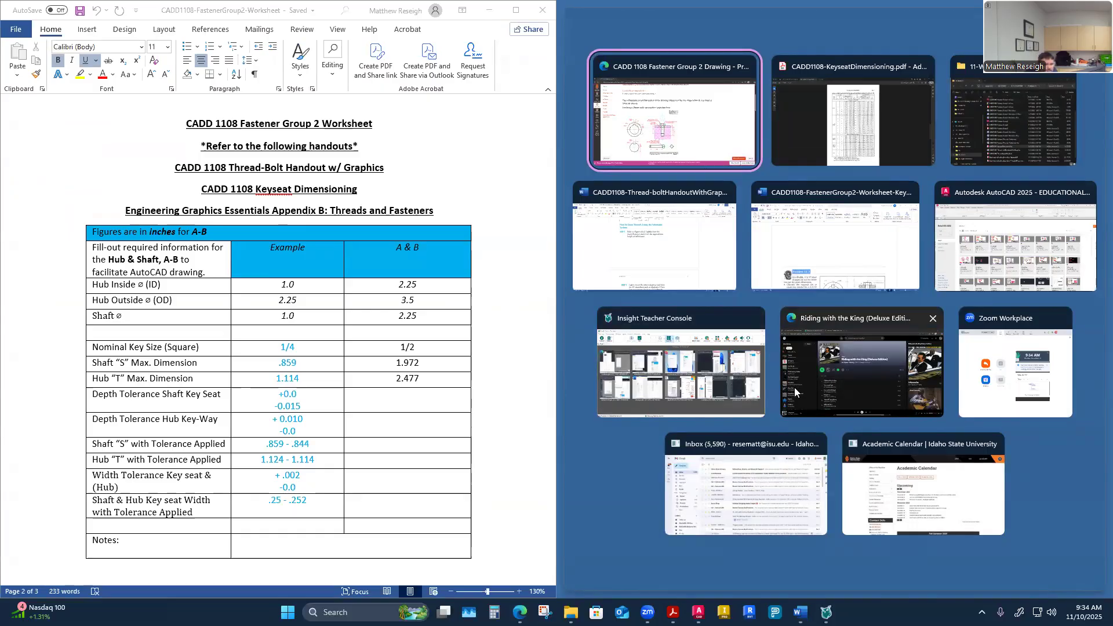
pyautogui.click(800, 130)
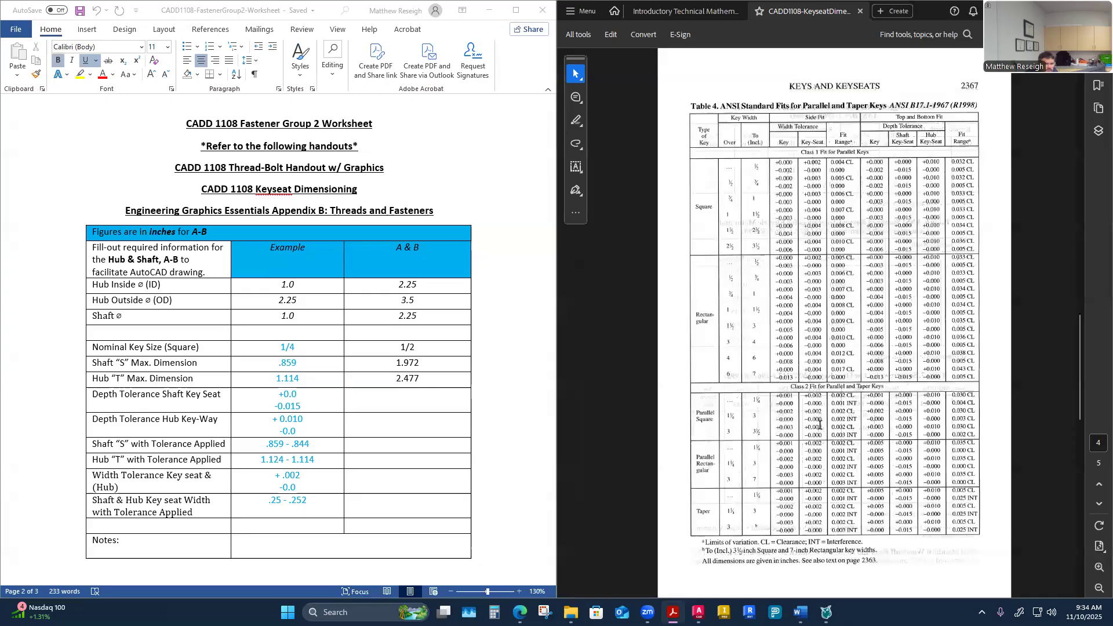
pyautogui.scroll(3, 819, 425)
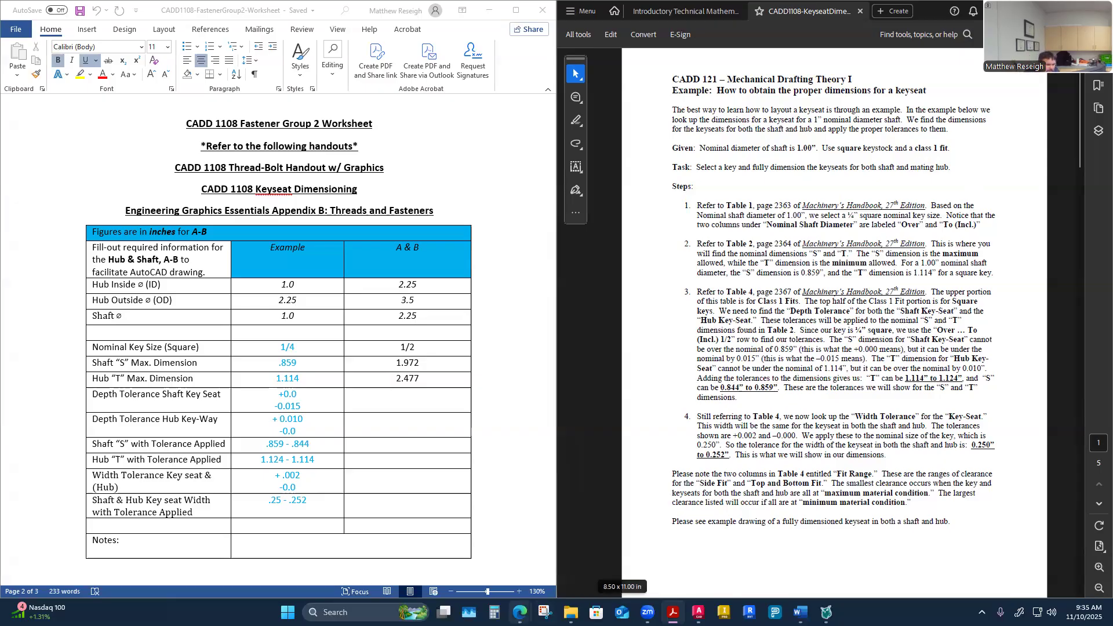
# Step: Switch between the assignment, the worksheet and the handout, scrolling the handout to the key size versus shaft diameter table
pyautogui.moveTo(520, 612)
pyautogui.click(583, 556)
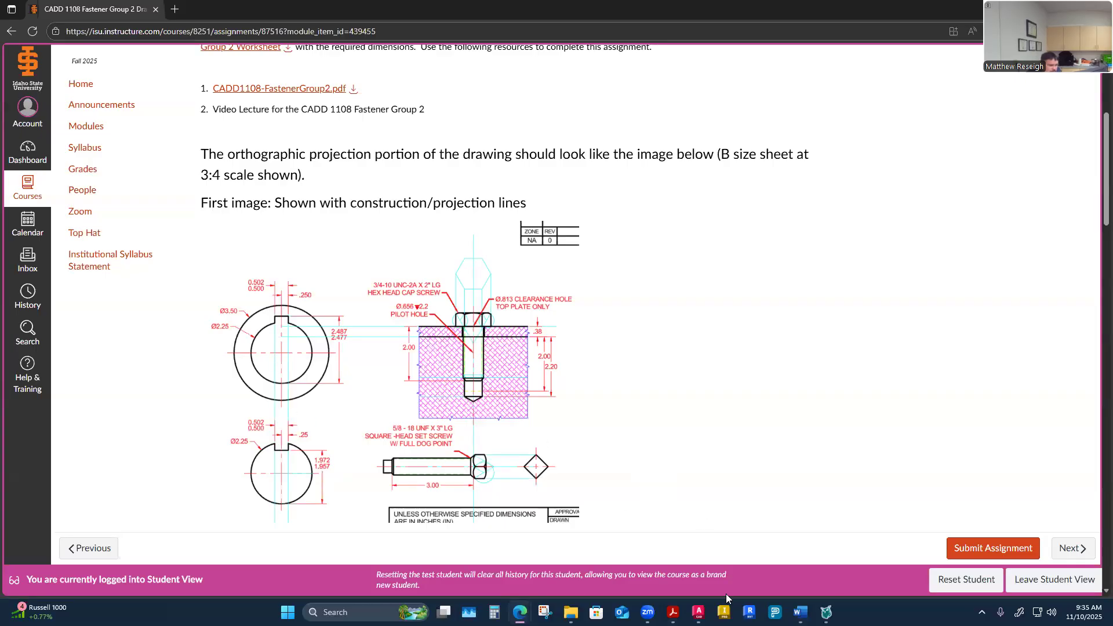
pyautogui.moveTo(800, 612)
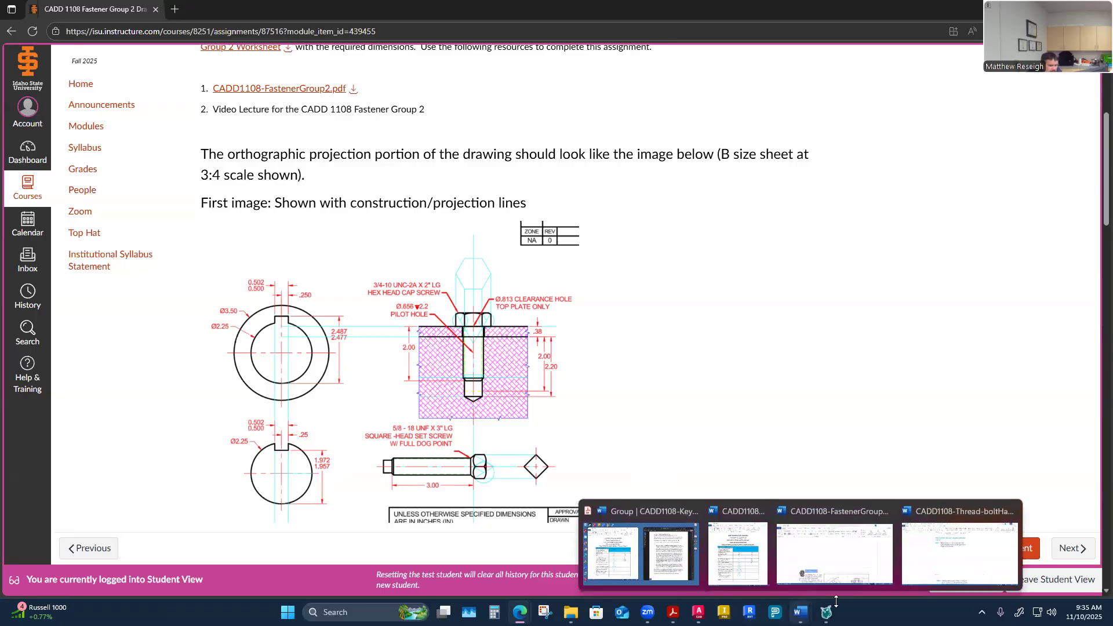
pyautogui.click(741, 558)
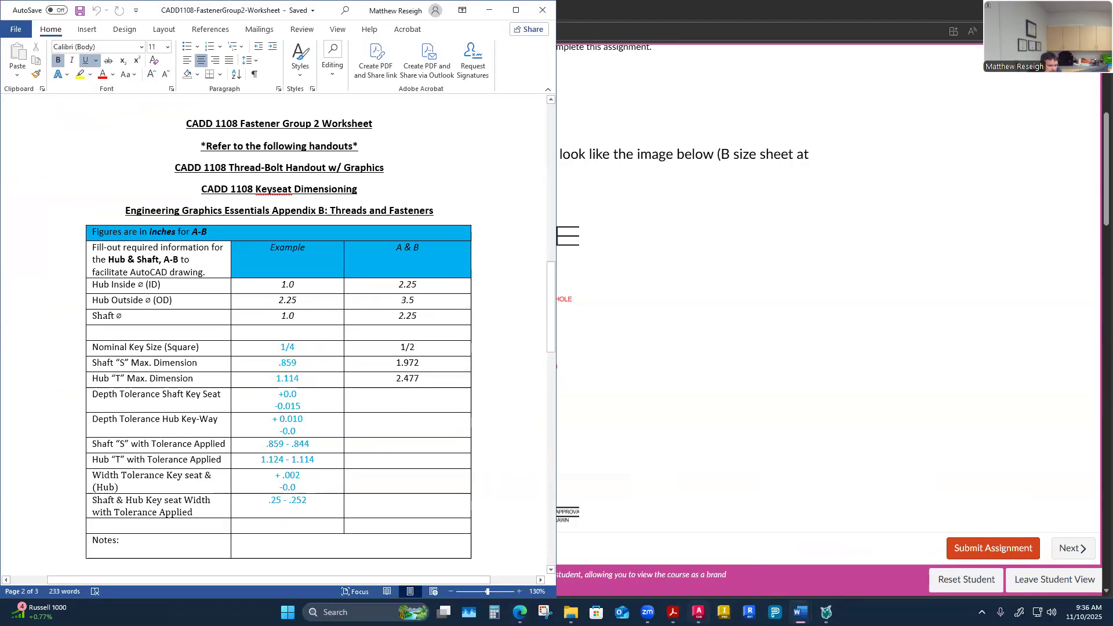
pyautogui.moveTo(699, 612)
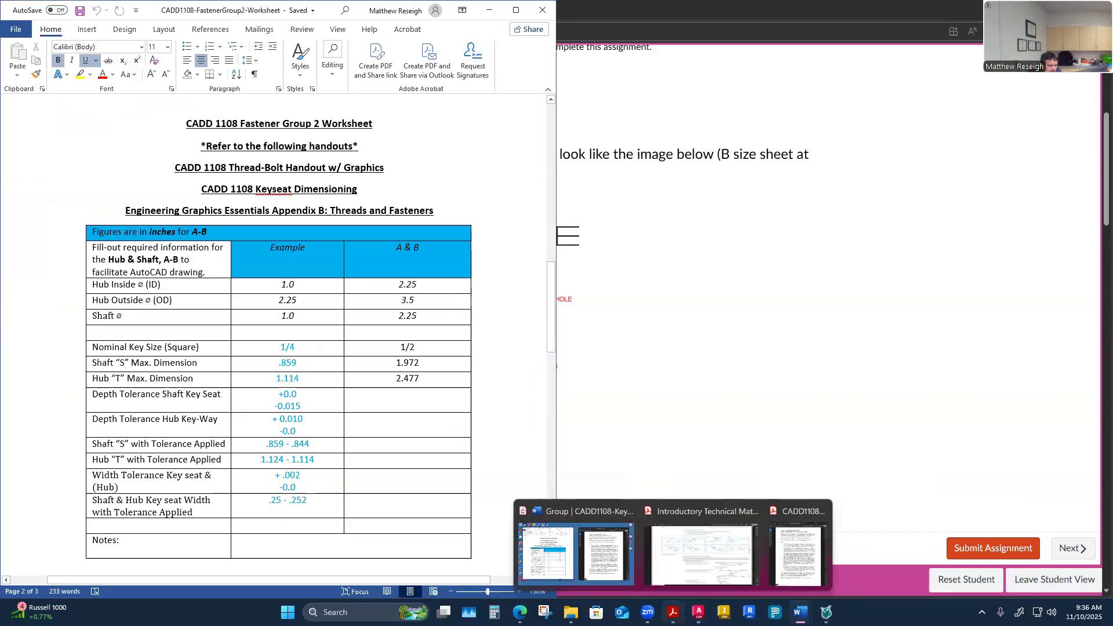
pyautogui.click(575, 560)
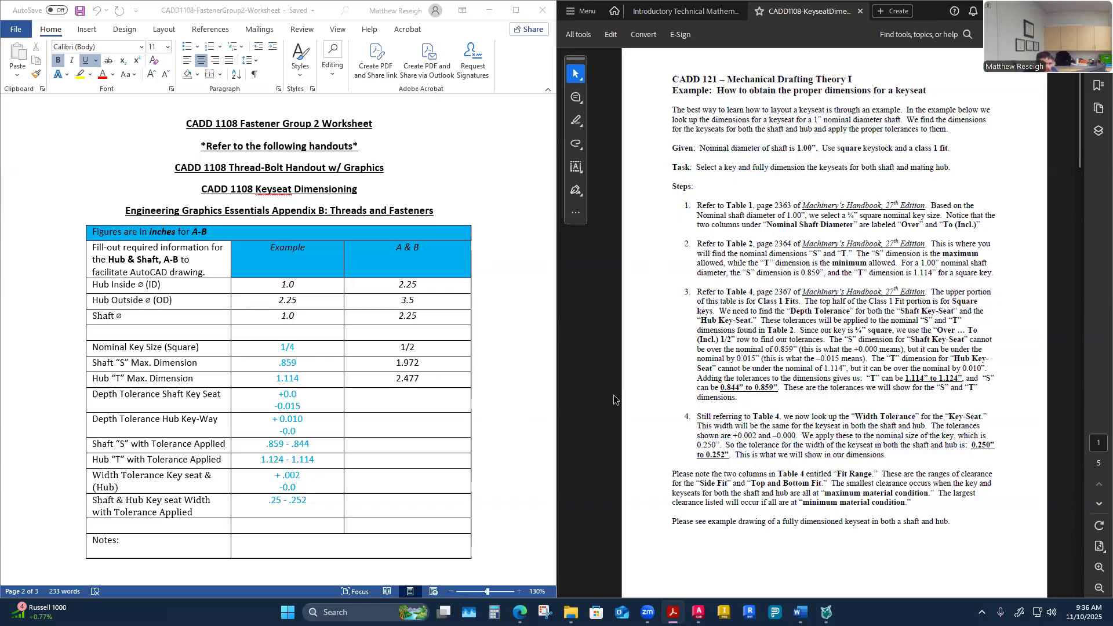
pyautogui.scroll(-3, 779, 363)
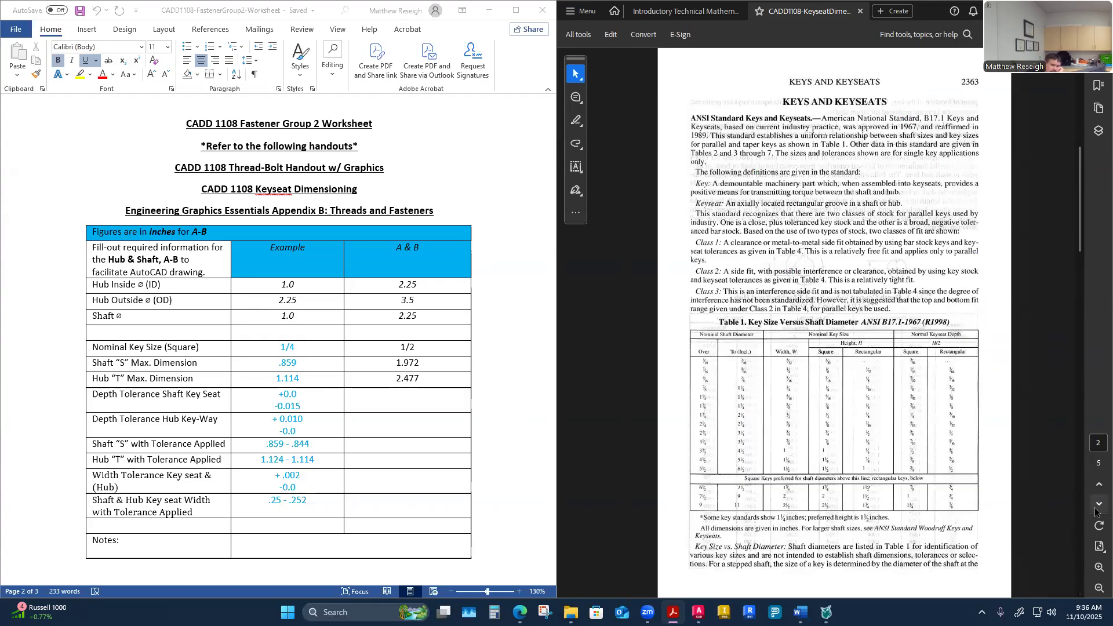
# Step: Return to the browser and open the course modules list
pyautogui.moveTo(520, 612)
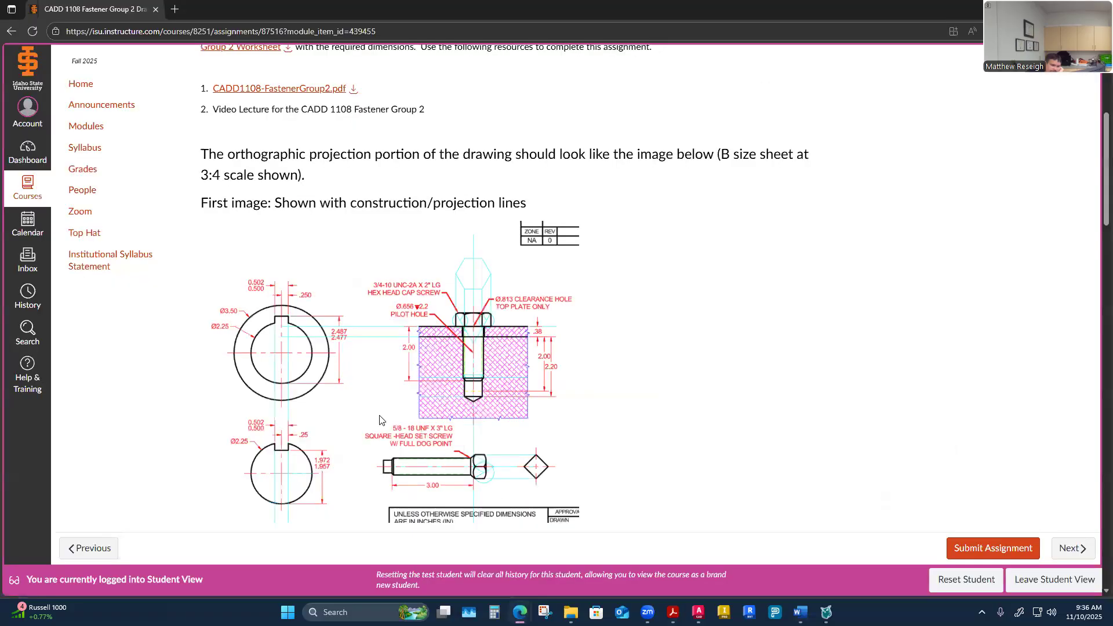
pyautogui.click(559, 549)
pyautogui.click(80, 128)
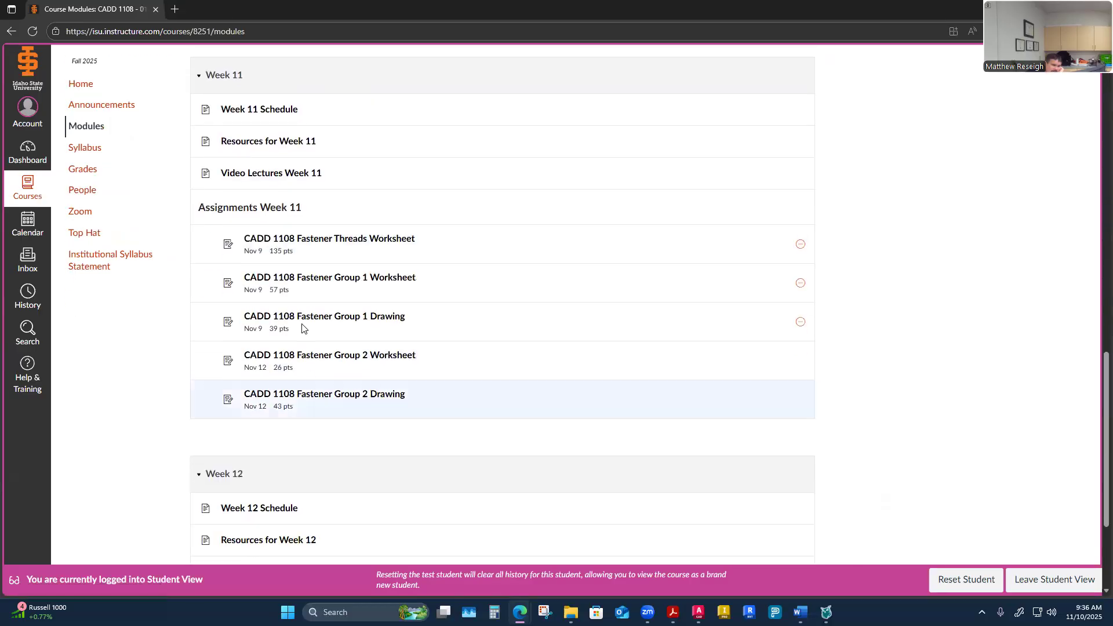
# Step: Open the Resources for Week 11 page, then switch back to the worksheet and keyseat handout windows
pyautogui.click(275, 142)
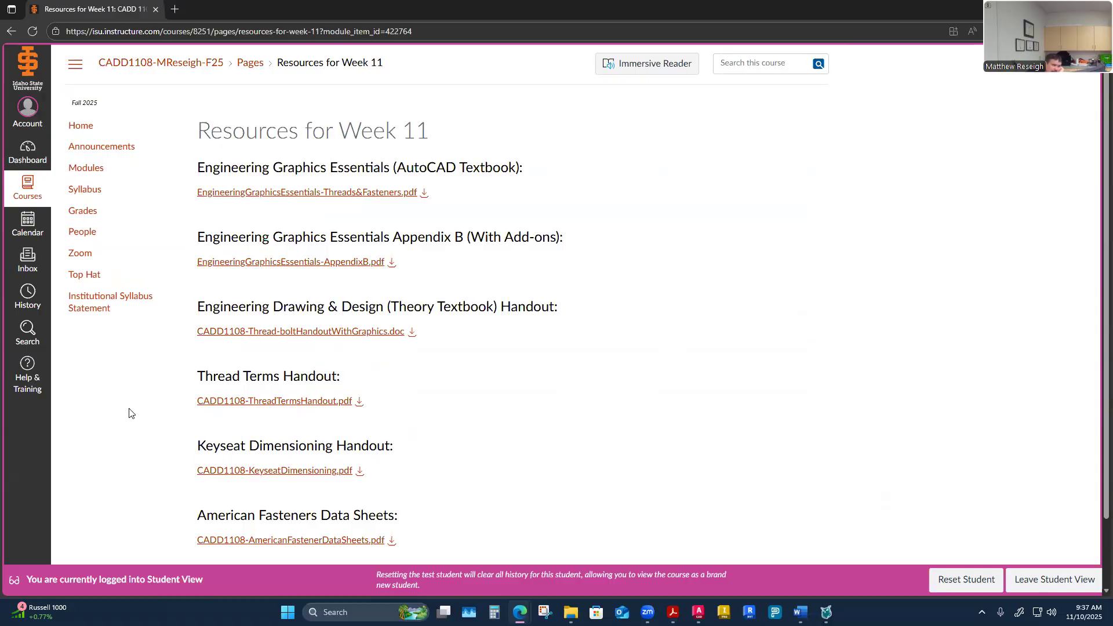
pyautogui.moveTo(672, 613)
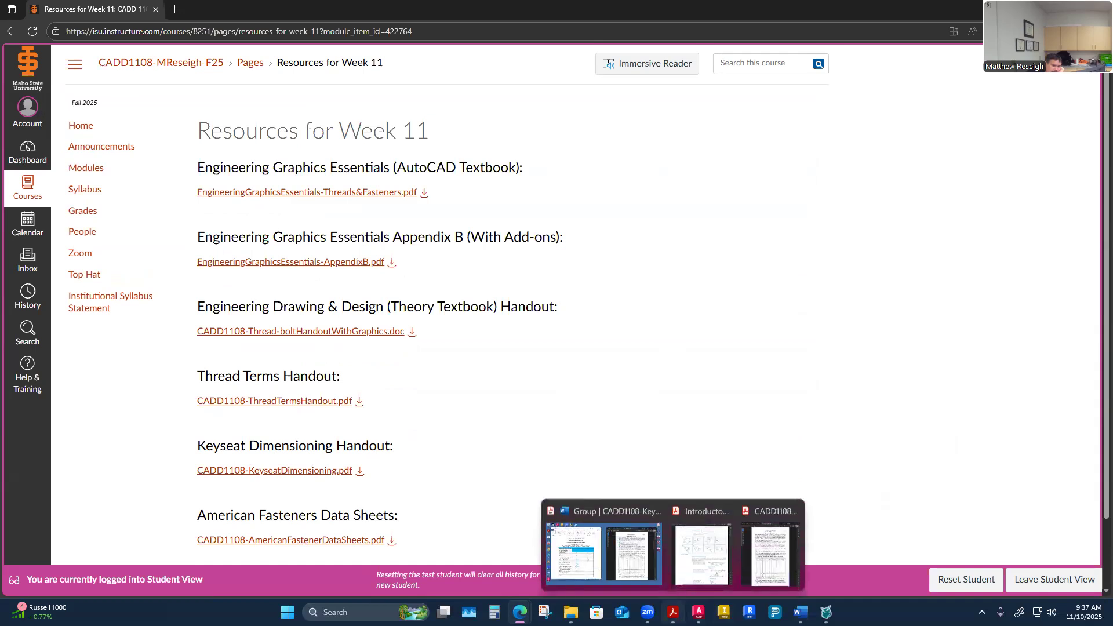
pyautogui.click(616, 565)
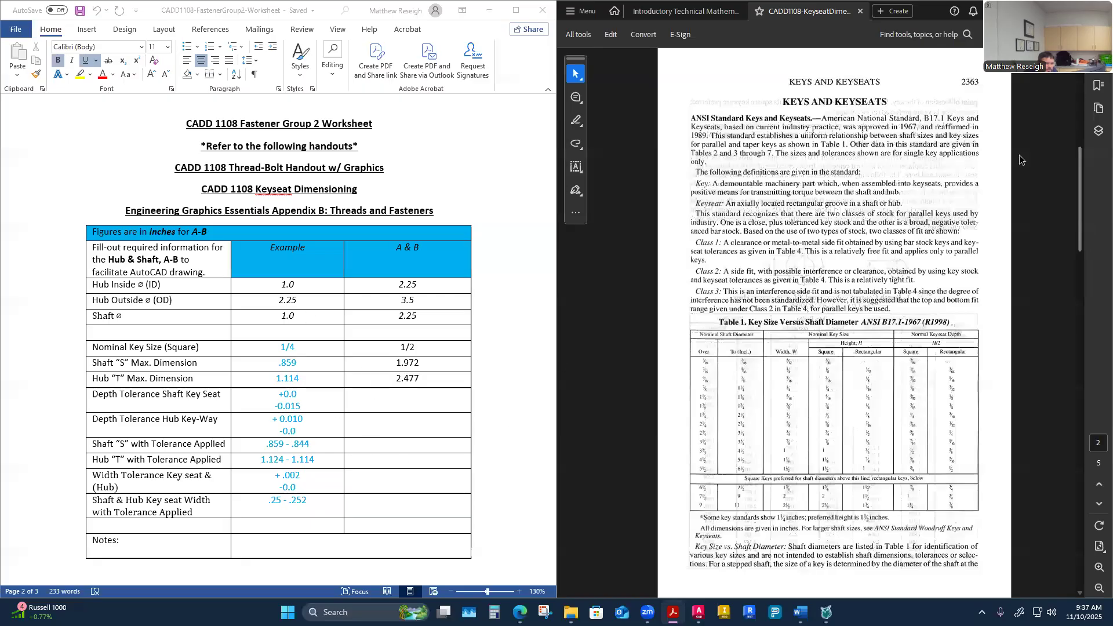
# Step: Scroll the keyseat handout between the worked example steps and Table 1, key size versus shaft diameter
pyautogui.moveTo(1080, 238); pyautogui.dragTo(1080, 230)
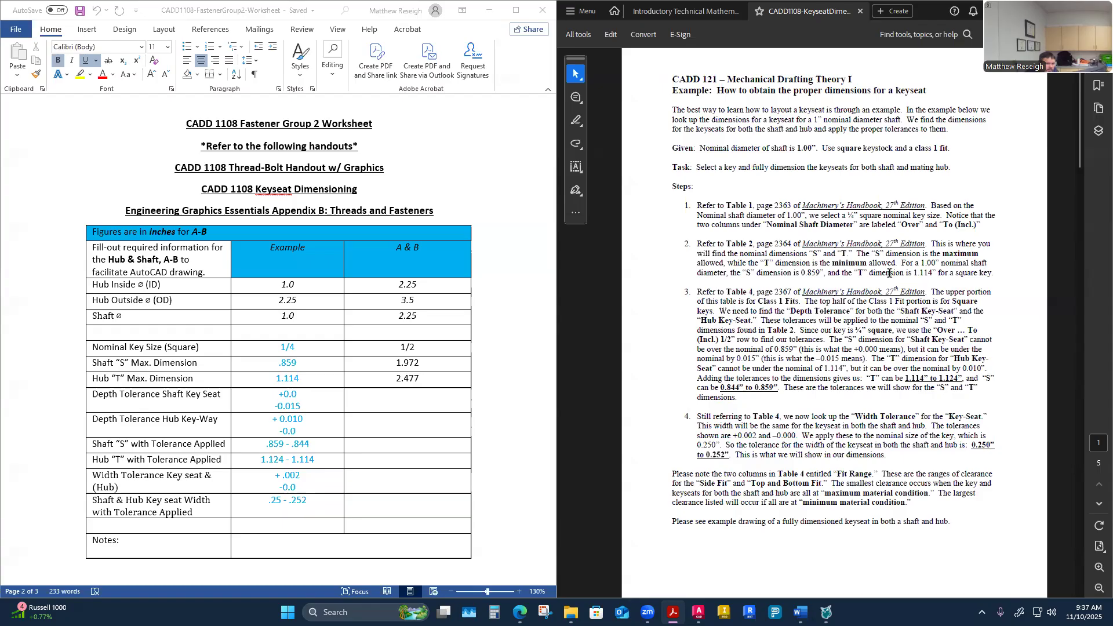
pyautogui.scroll(-3, 889, 273)
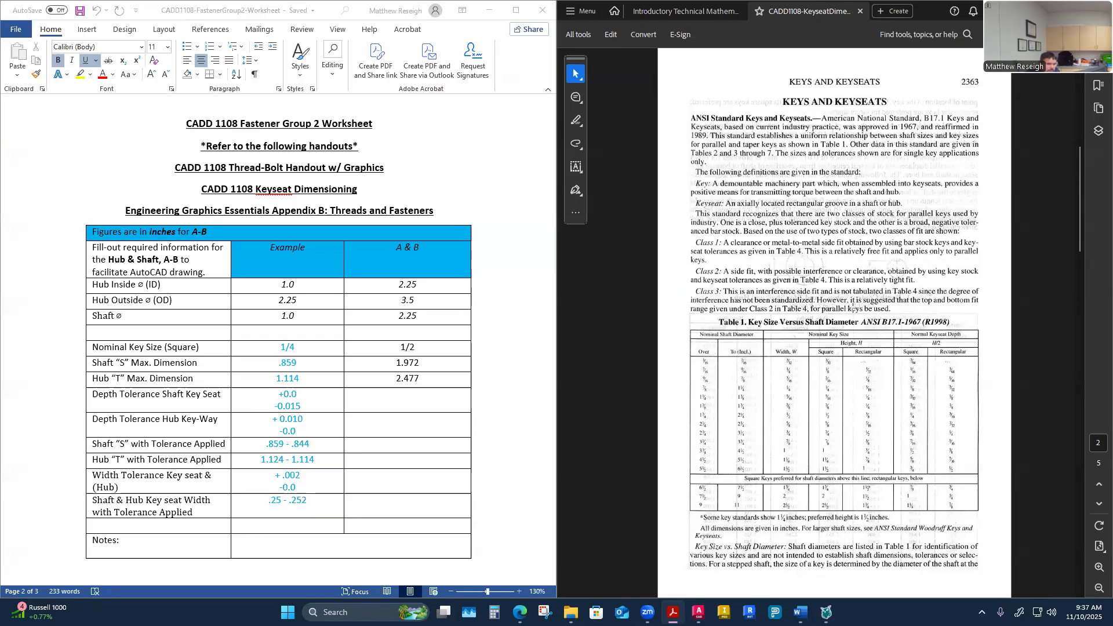
pyautogui.scroll(3, 852, 307)
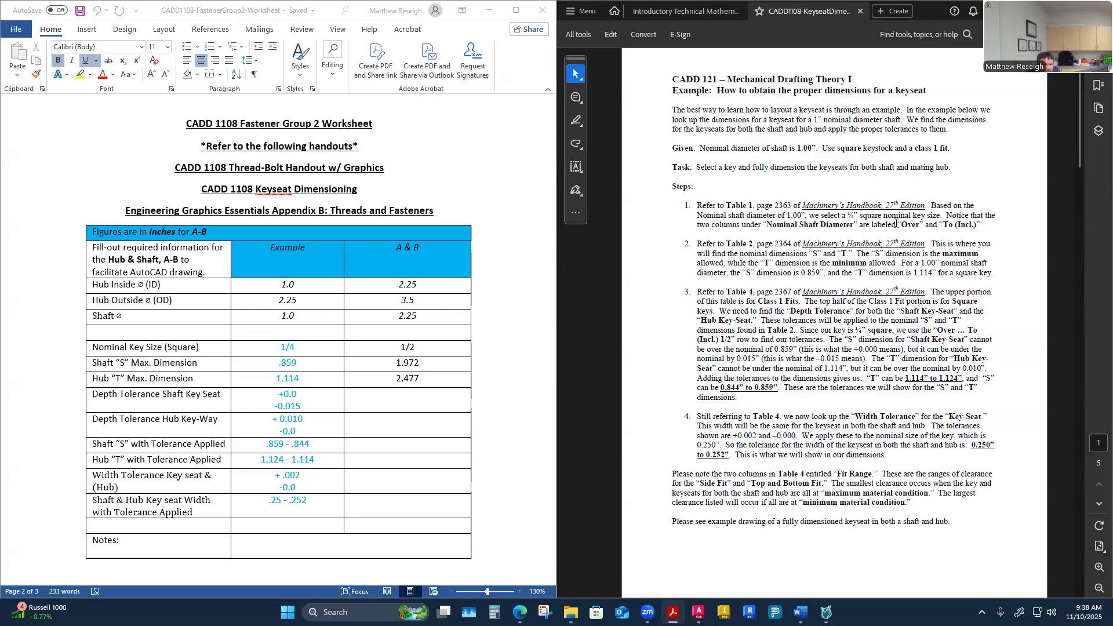
pyautogui.click(1095, 504)
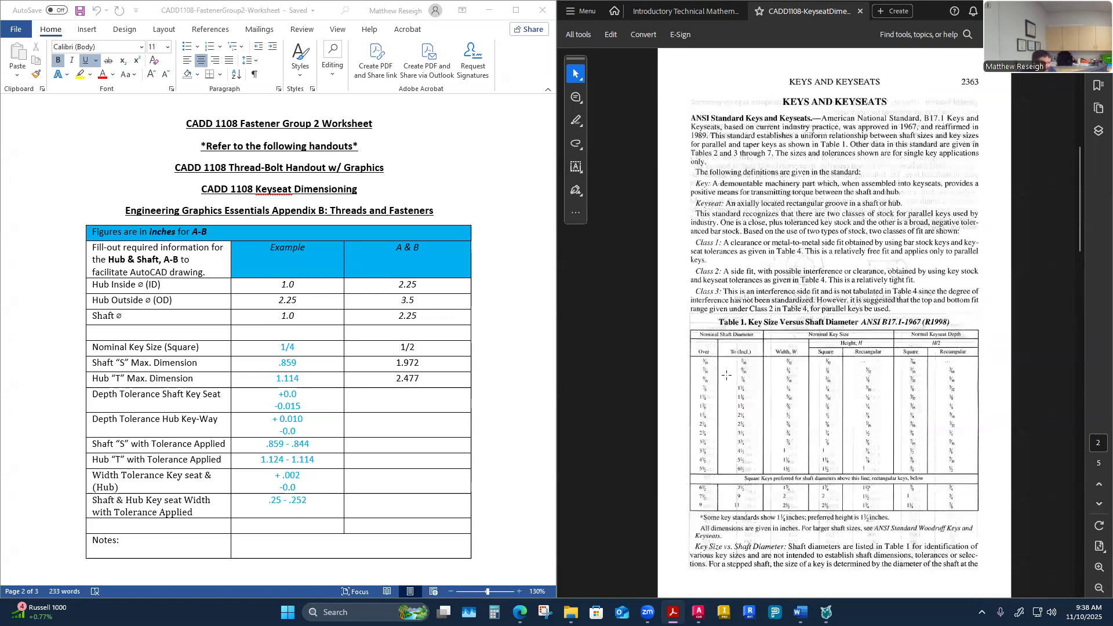
pyautogui.keyDown('ctrl'); pyautogui.scroll(2, 763, 371); pyautogui.keyUp('ctrl')
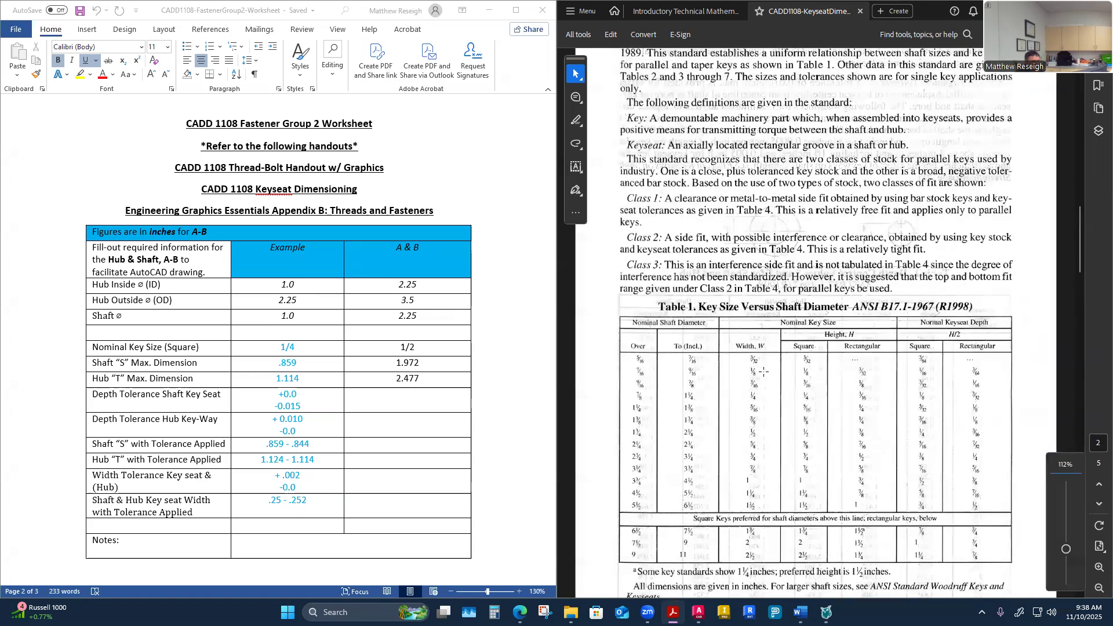
pyautogui.scroll(2, 763, 372)
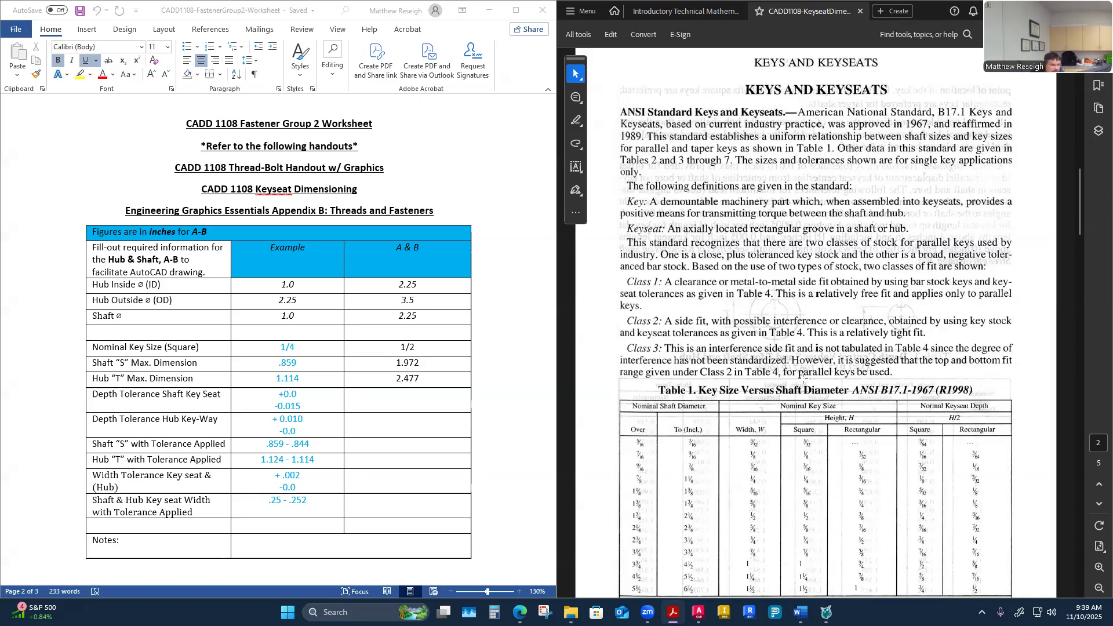
pyautogui.scroll(-4, 801, 377)
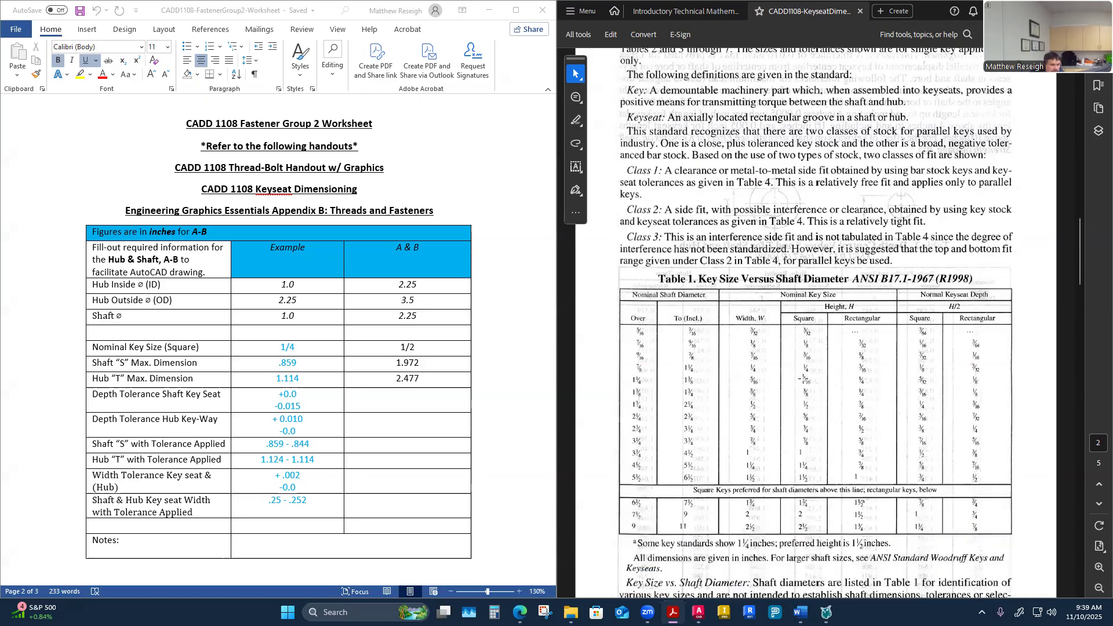
pyautogui.scroll(-1, 749, 384)
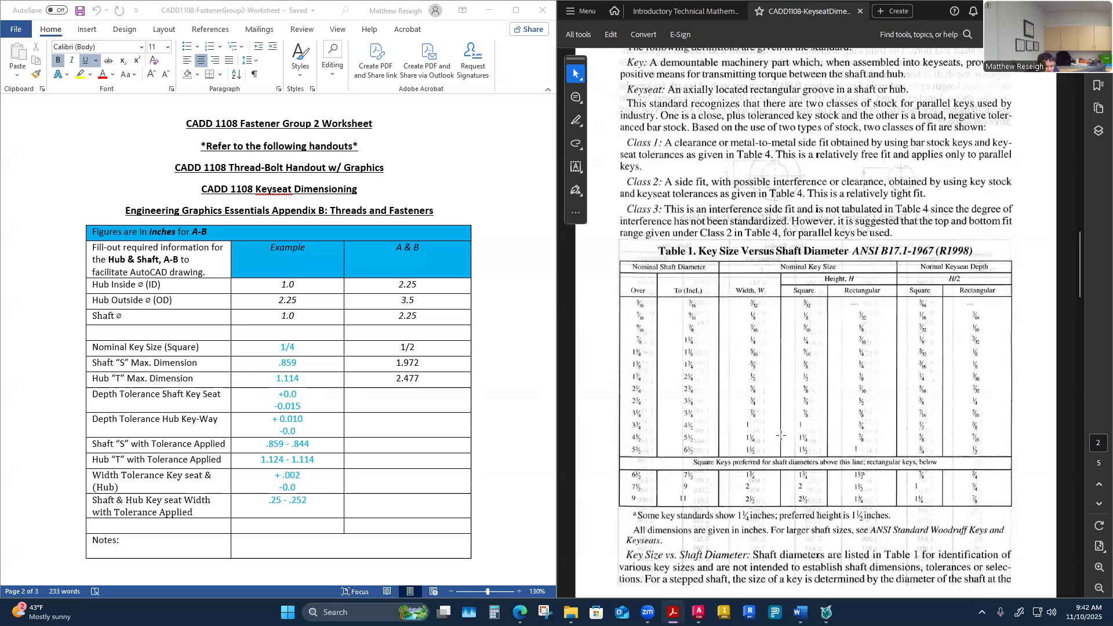
pyautogui.scroll(10, 776, 453)
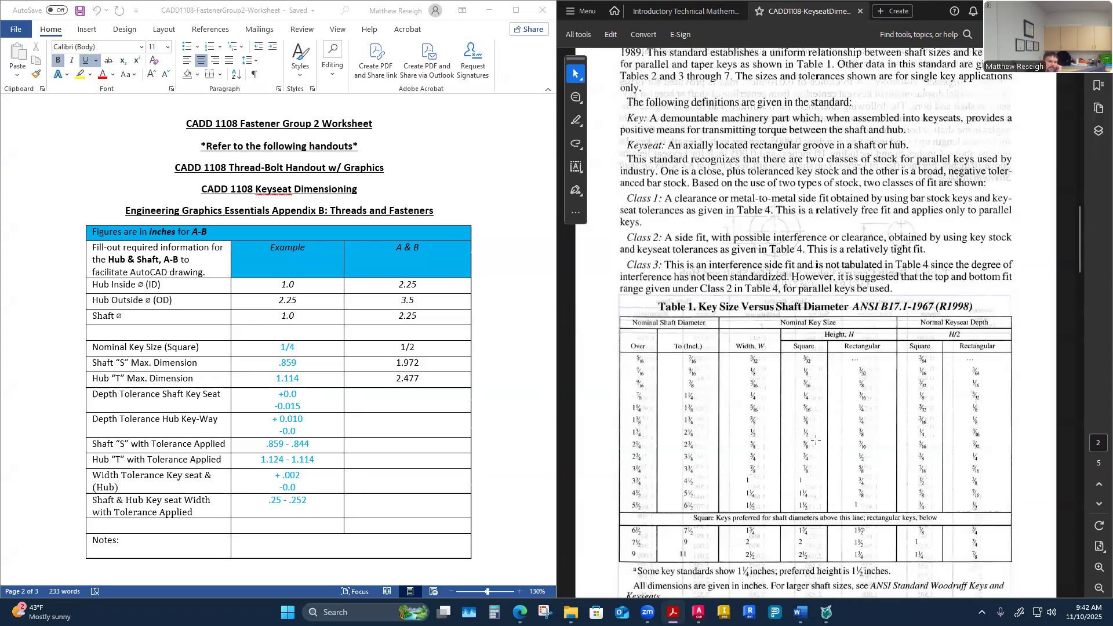
pyautogui.scroll(2, 810, 437)
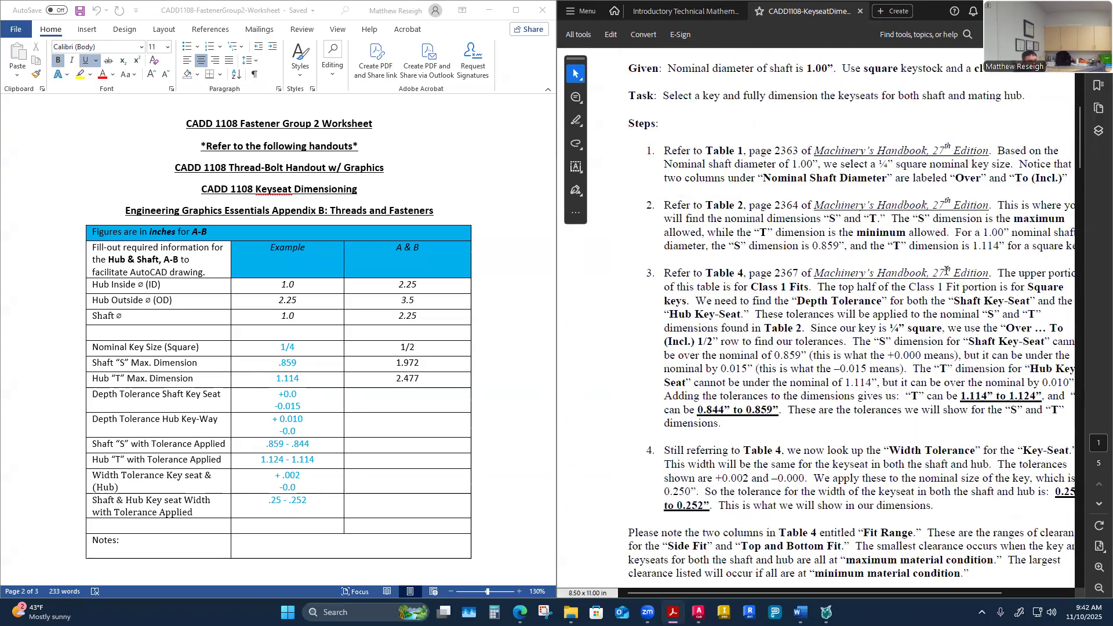
pyautogui.keyDown('ctrl'); pyautogui.scroll(-1, 864, 353); pyautogui.keyUp('ctrl')
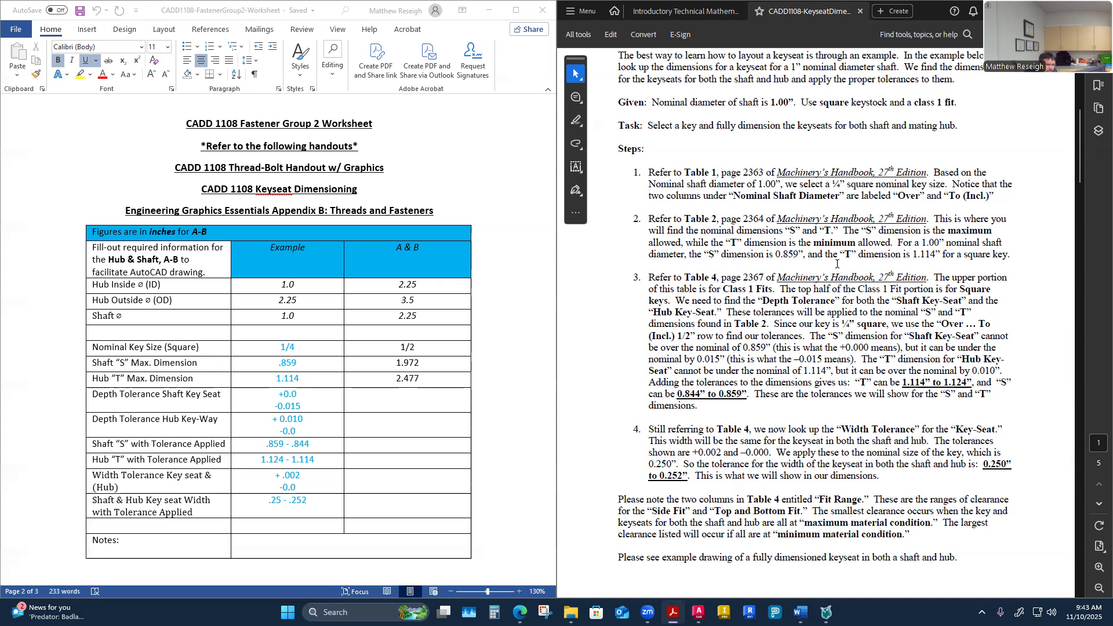
pyautogui.scroll(-10, 832, 266)
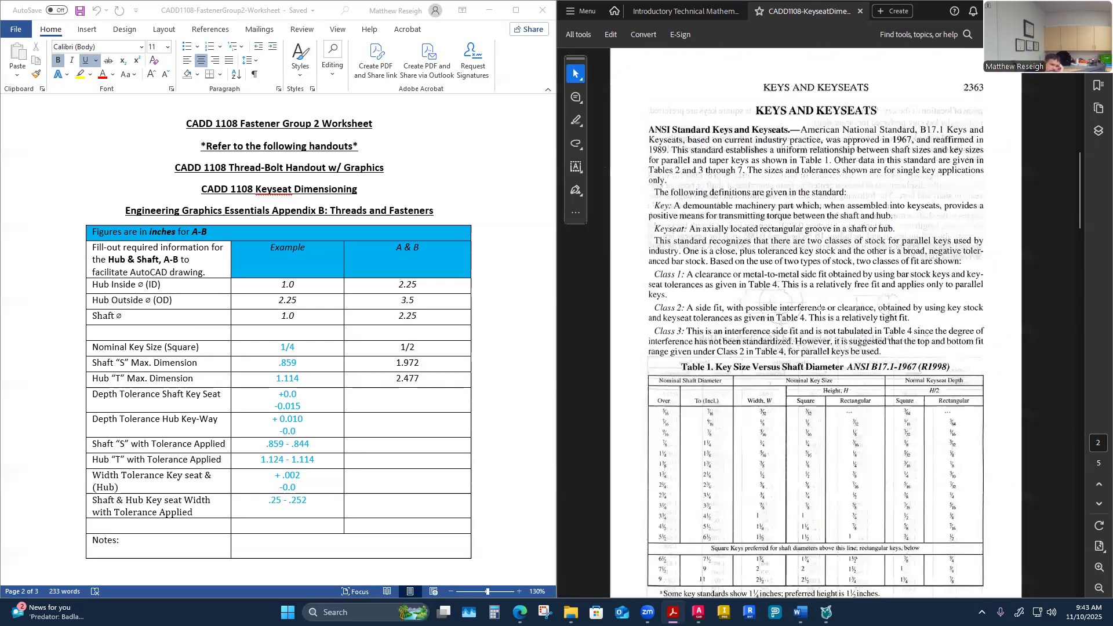
# Step: Scroll the handout through Table 2 depth control values S and T and Table 4 standard fits
pyautogui.scroll(-10, 820, 310)
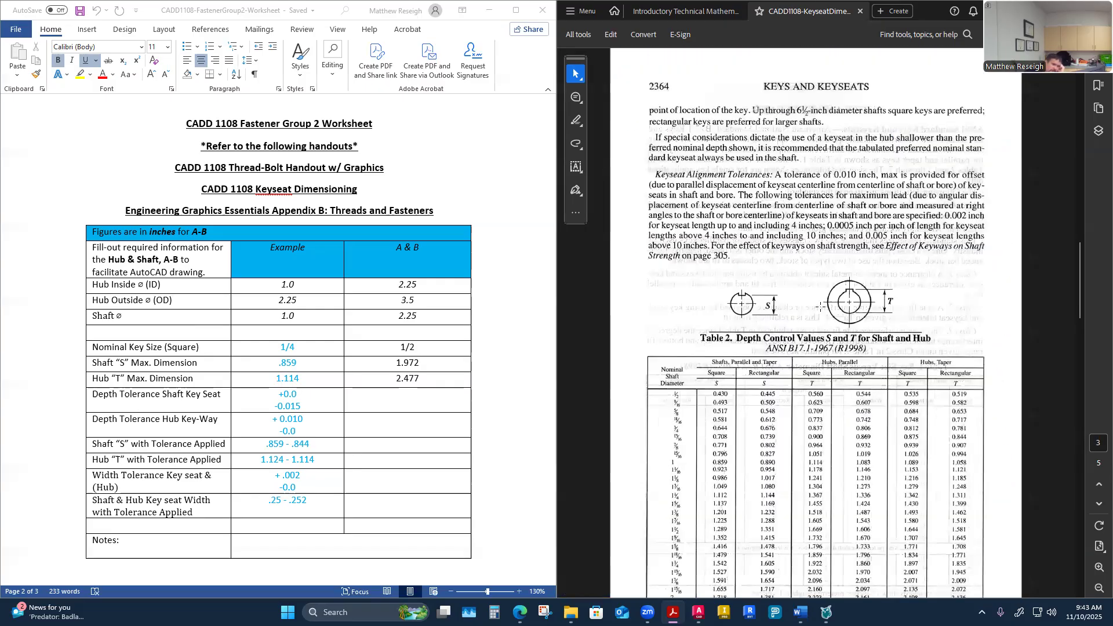
pyautogui.scroll(1, 819, 307)
pyautogui.scroll(8, 819, 307)
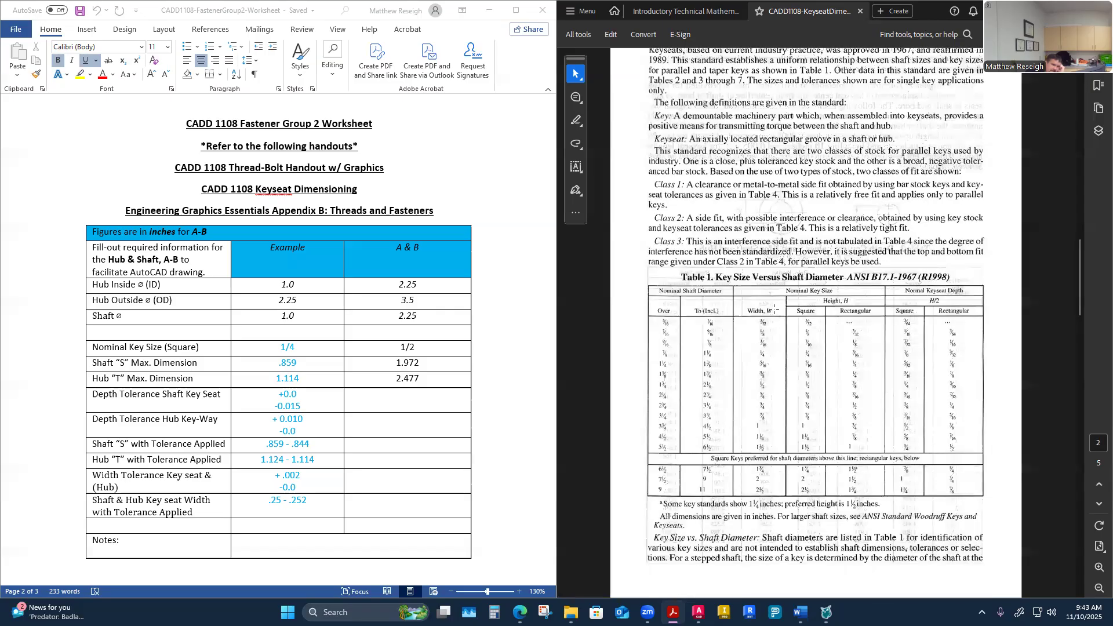
pyautogui.scroll(-9, 774, 309)
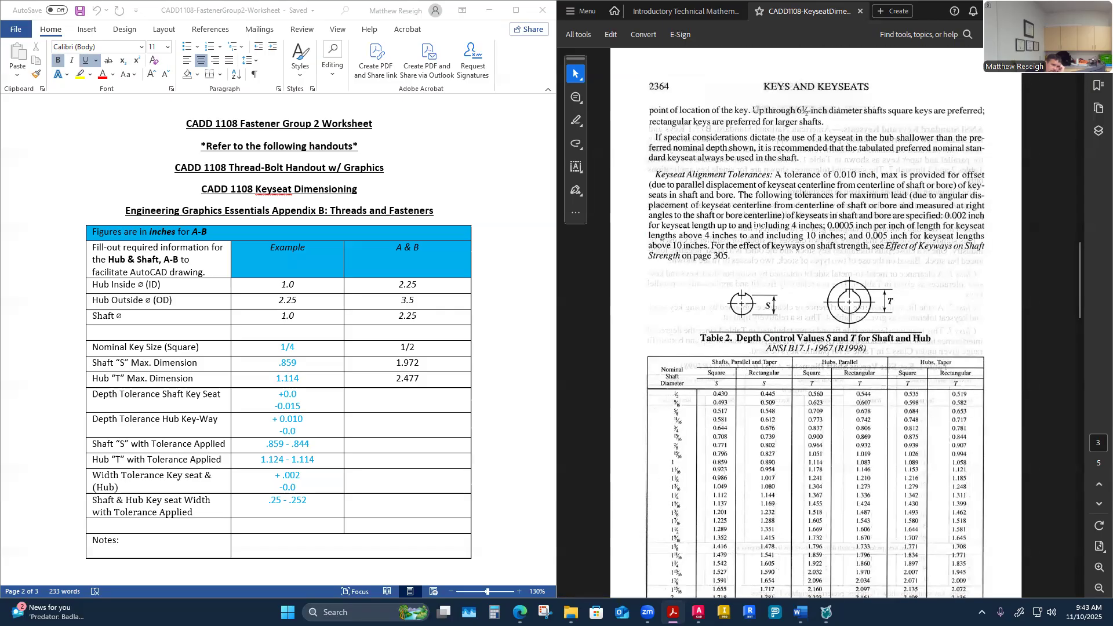
pyautogui.scroll(8, 754, 276)
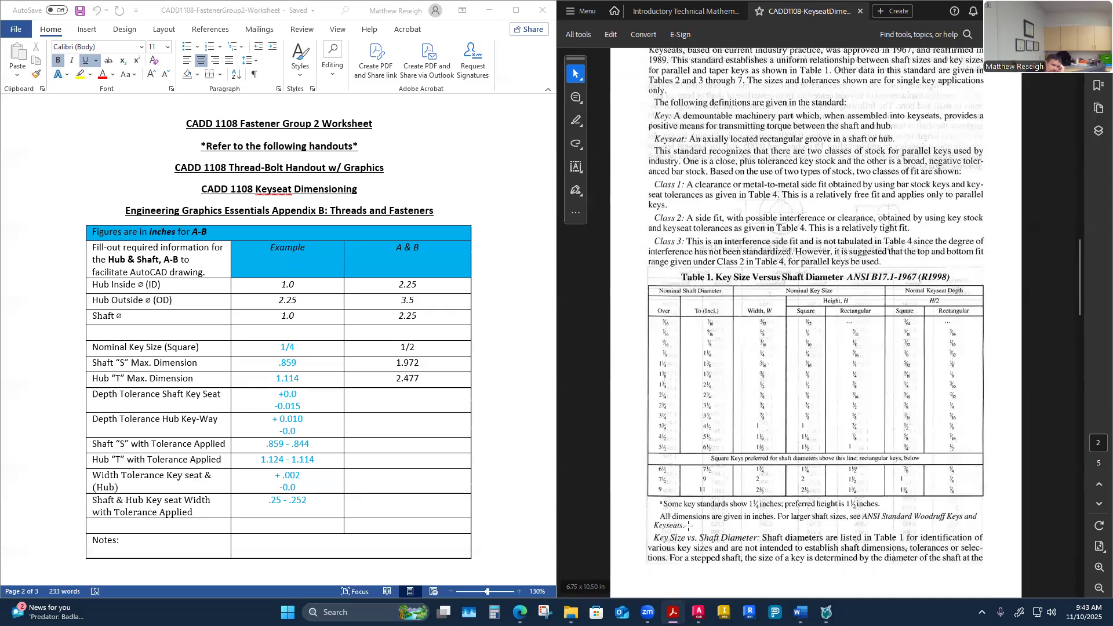
pyautogui.scroll(-9, 745, 542)
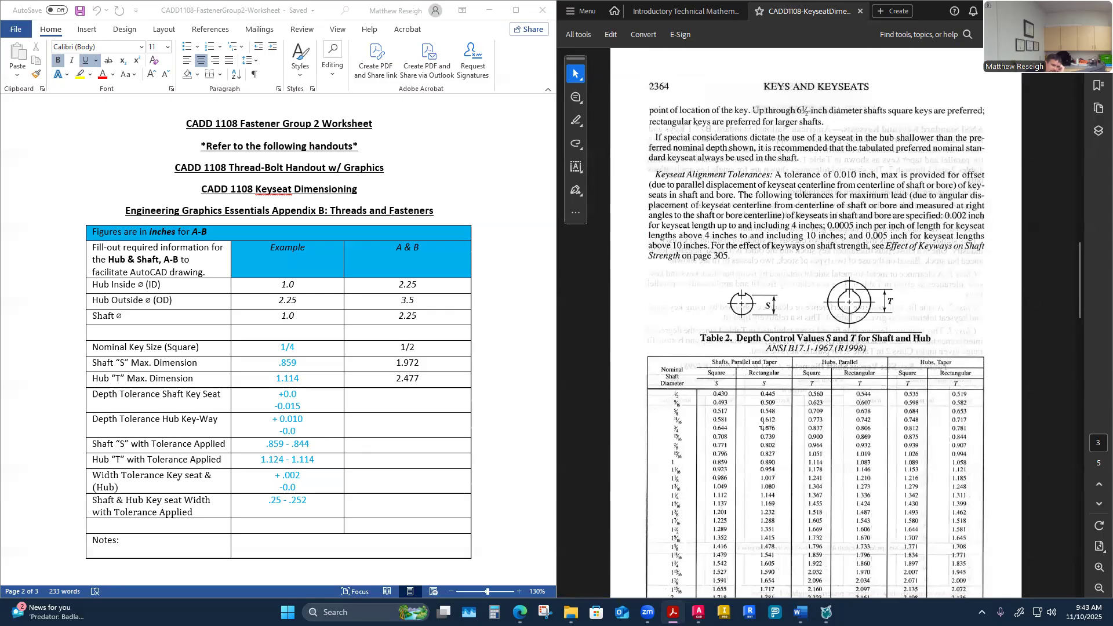
pyautogui.scroll(-3, 844, 230)
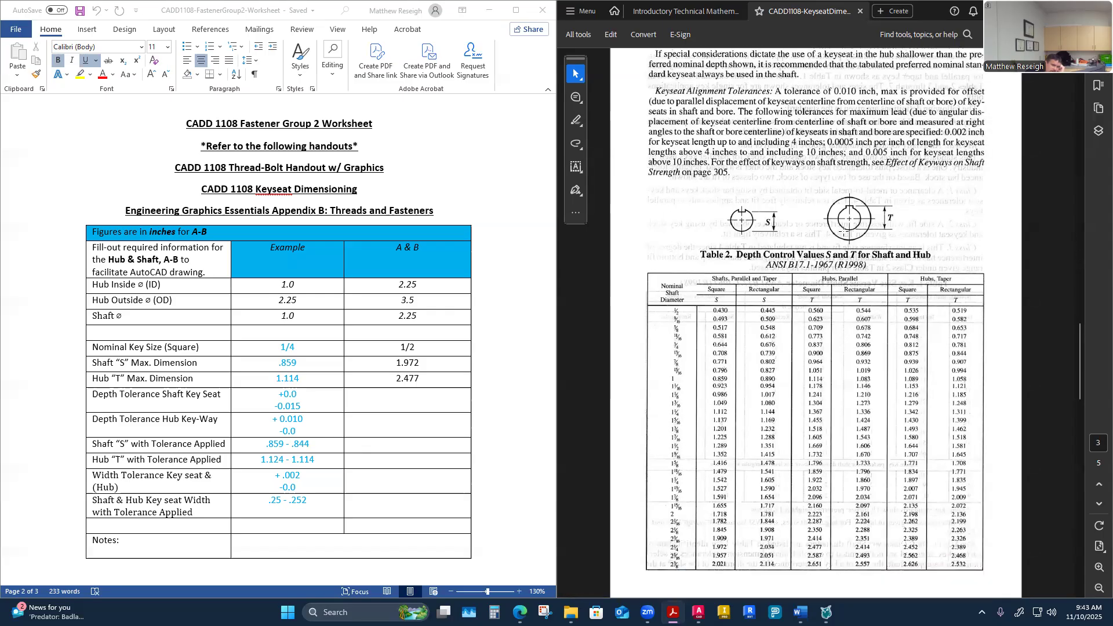
pyautogui.scroll(-10, 844, 231)
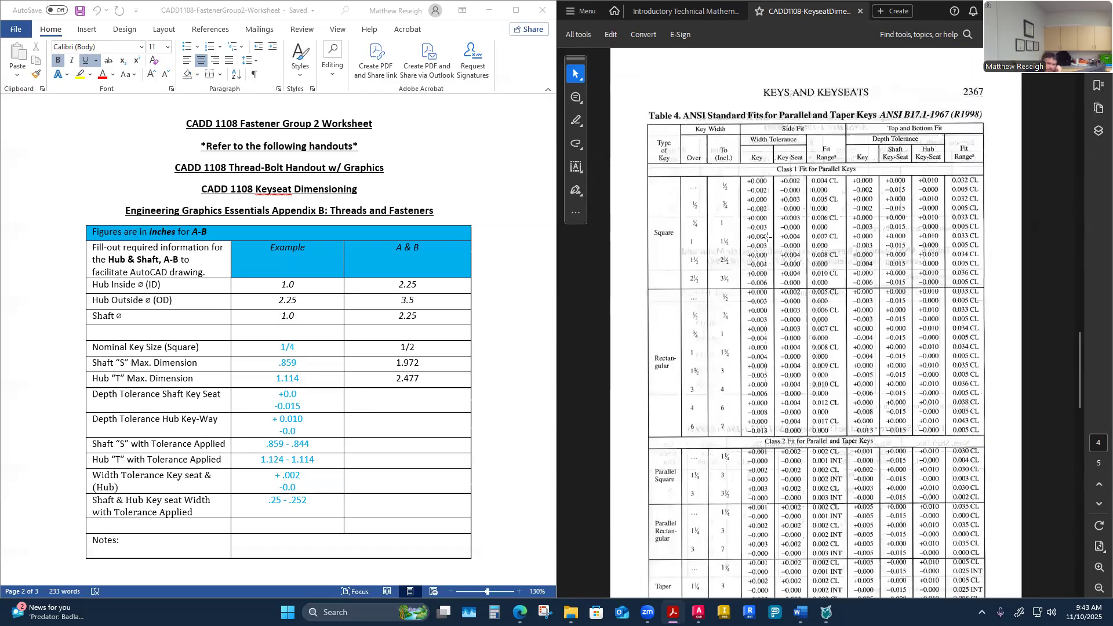
pyautogui.scroll(10, 767, 237)
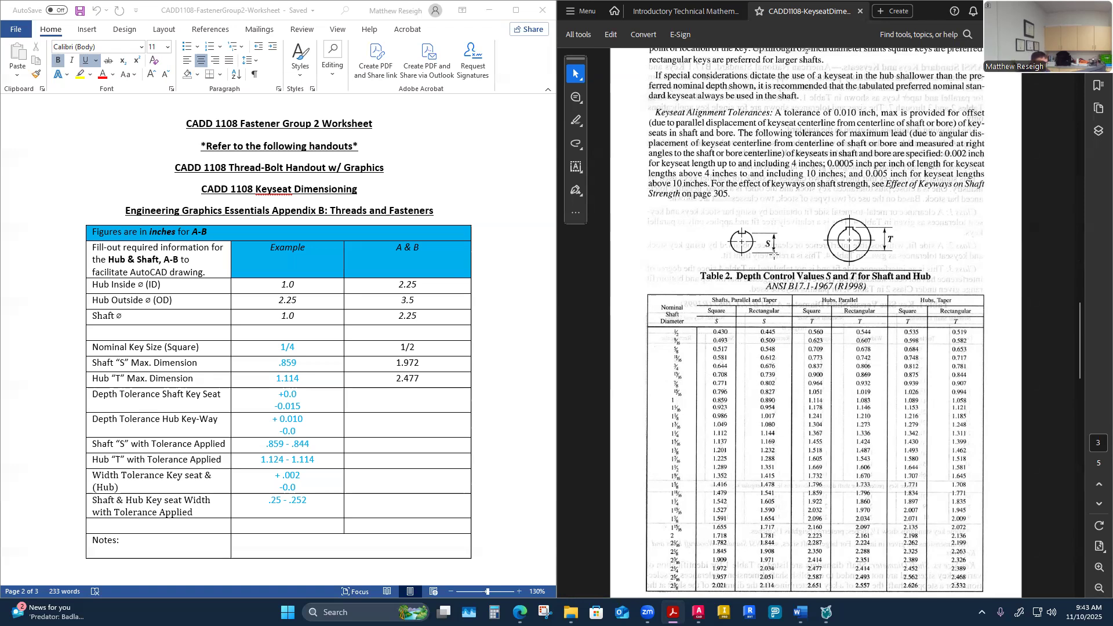
# Step: Open the CADD 1108 Fastener Group 2 Drawing assignment from Modules and scroll to its example drawing
pyautogui.moveTo(520, 613)
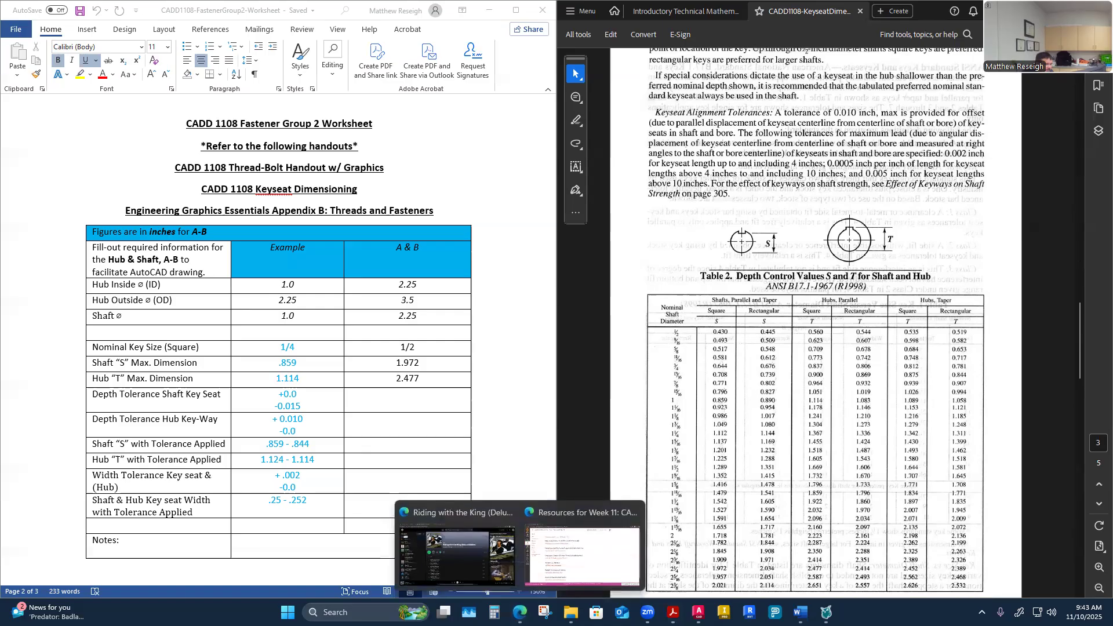
pyautogui.click(576, 573)
pyautogui.click(86, 168)
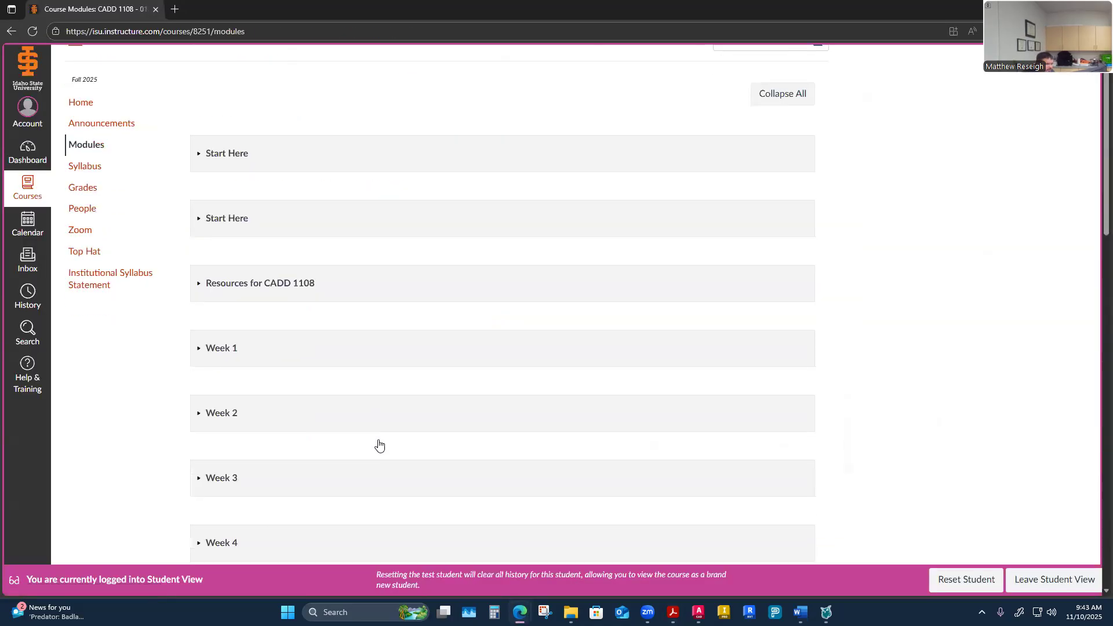
pyautogui.click(353, 399)
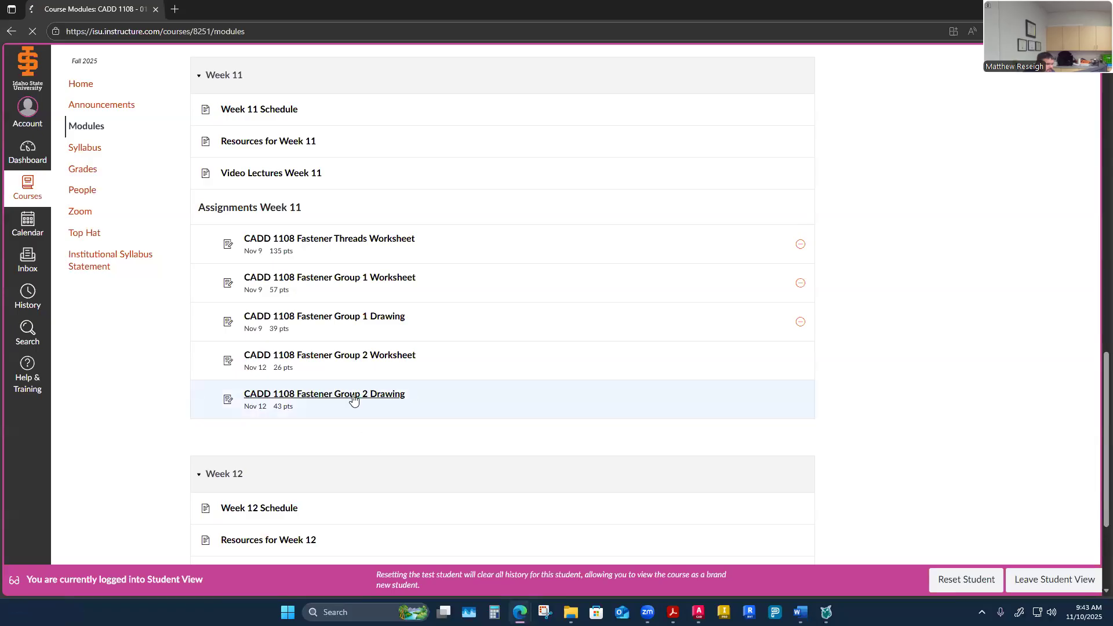
pyautogui.scroll(-10, 389, 415)
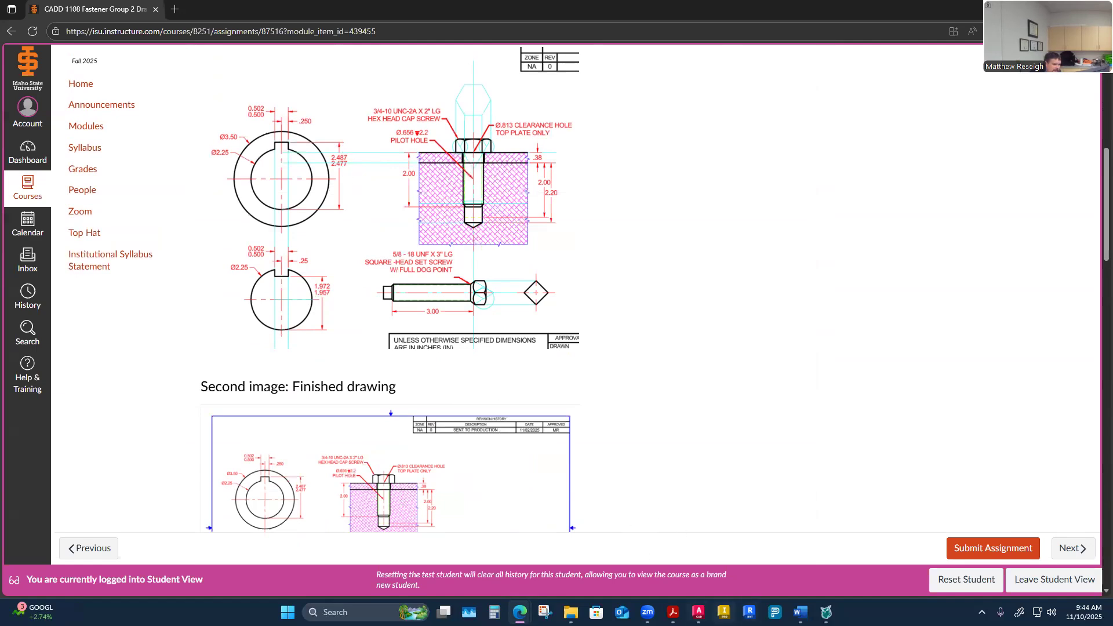
# Step: Return to the keyseat handout and review the example steps, Table 2 and Table 4 again
pyautogui.moveTo(672, 612)
pyautogui.click(622, 562)
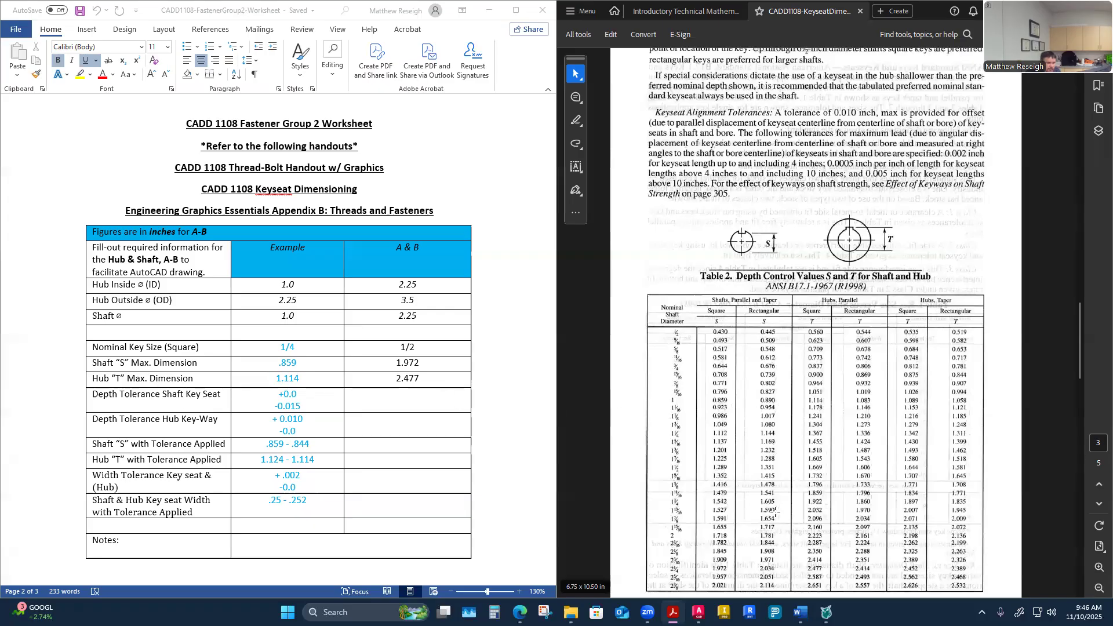
pyautogui.scroll(15, 848, 298)
pyautogui.scroll(10, 848, 298)
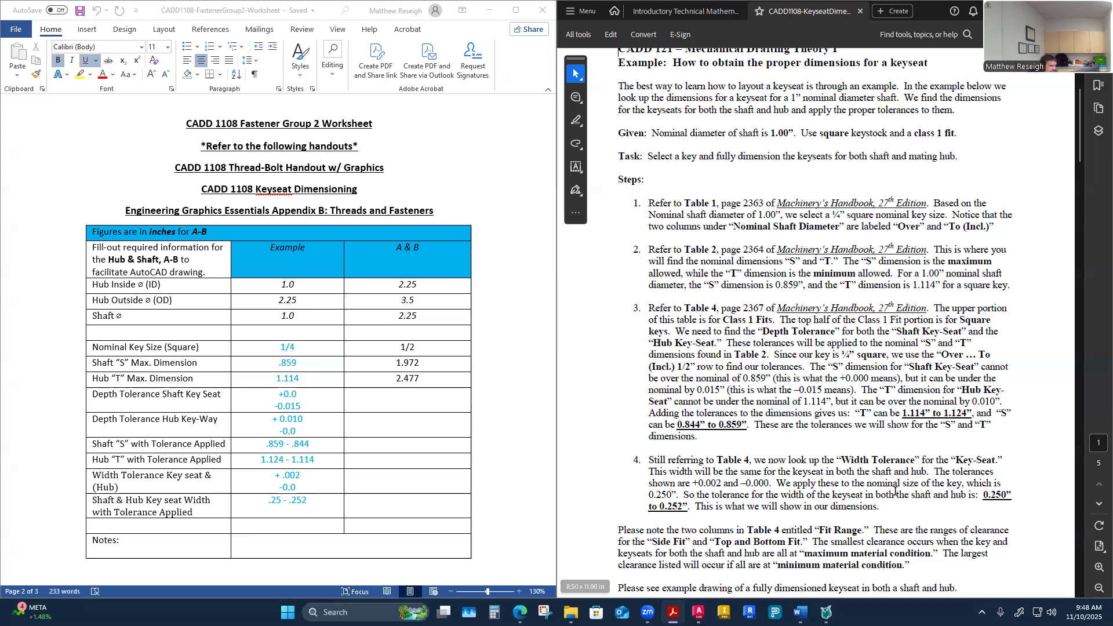
pyautogui.scroll(-1, 909, 447)
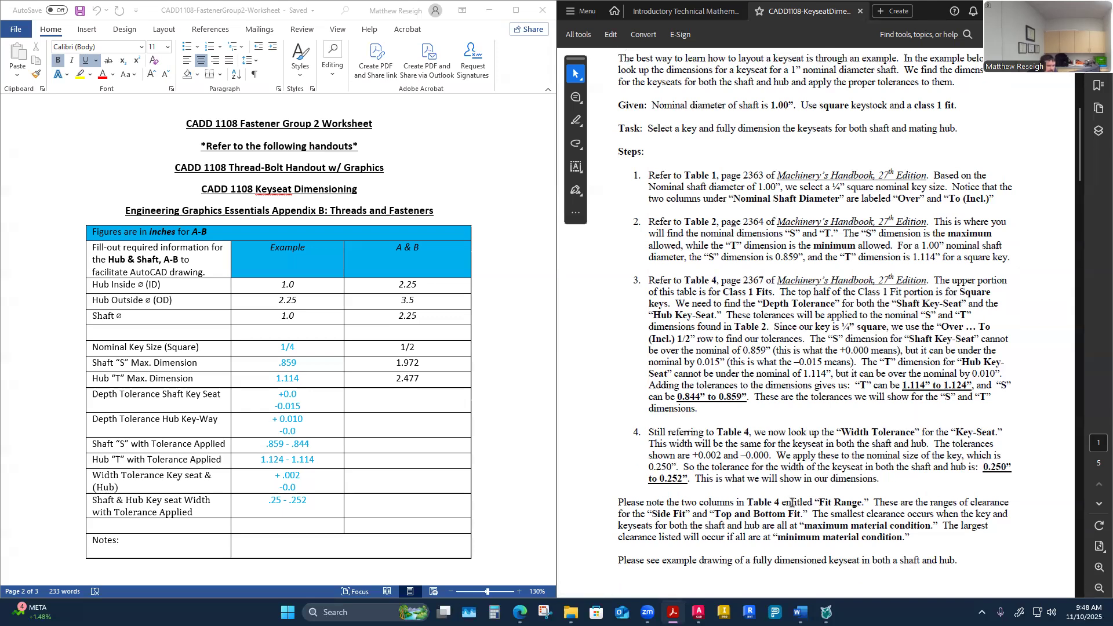
pyautogui.scroll(-3, 806, 399)
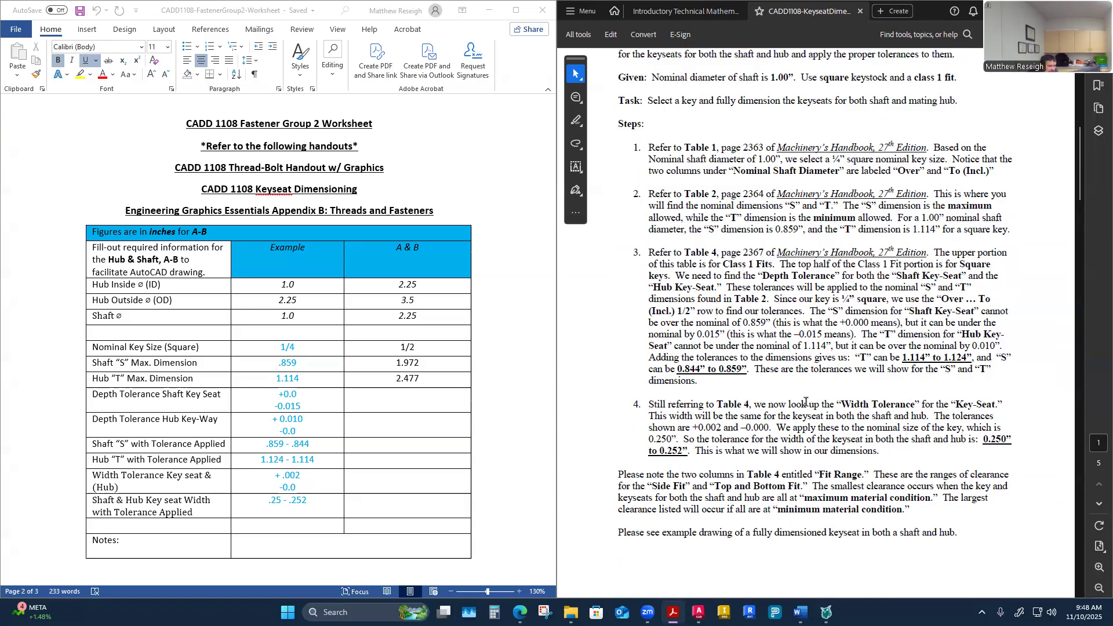
pyautogui.scroll(-8, 802, 409)
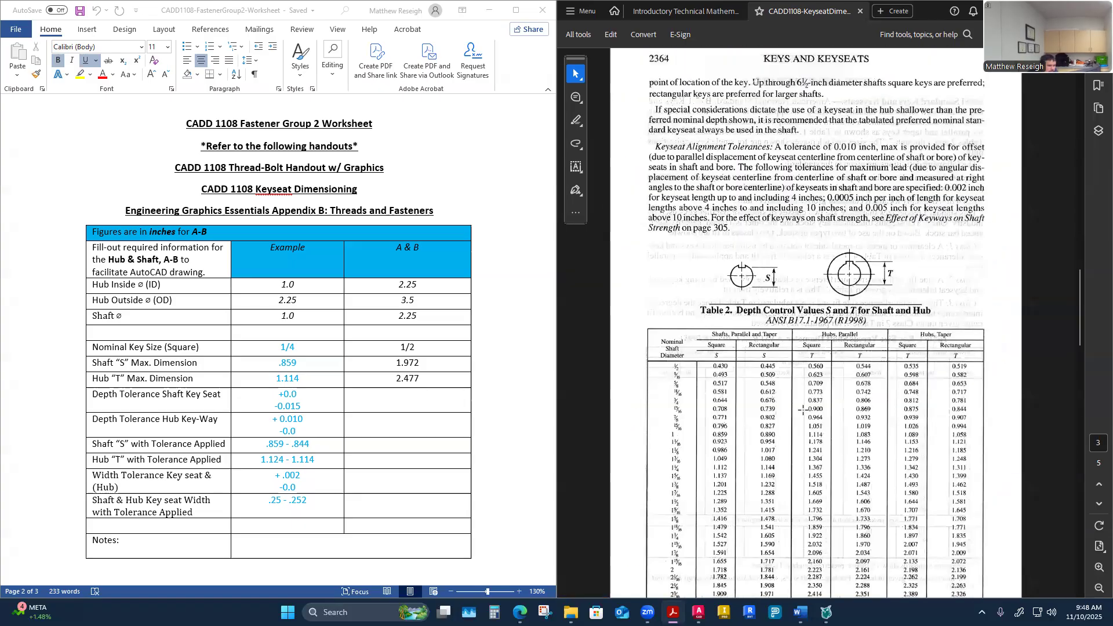
pyautogui.scroll(-6, 803, 410)
pyautogui.scroll(-5, 804, 413)
pyautogui.scroll(5, 803, 413)
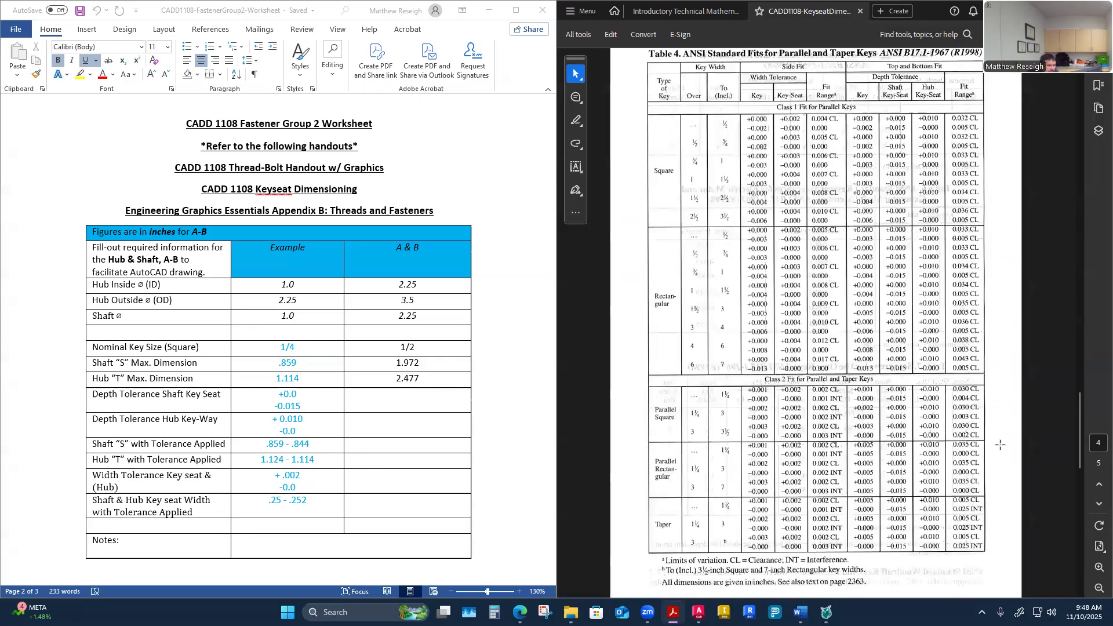
pyautogui.click(1097, 485)
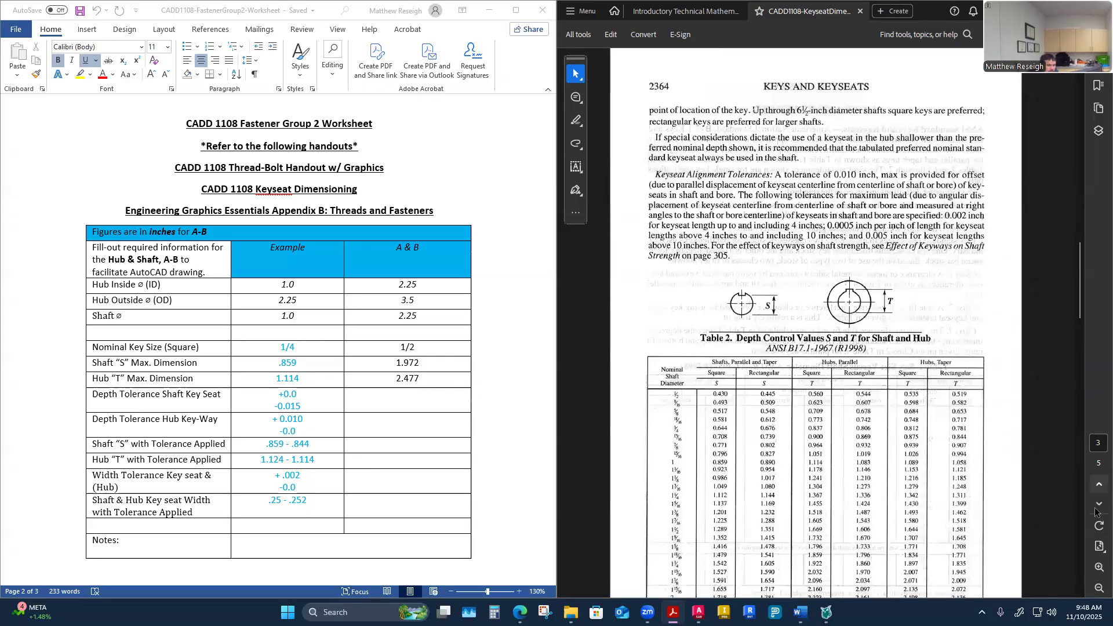
pyautogui.click(1098, 504)
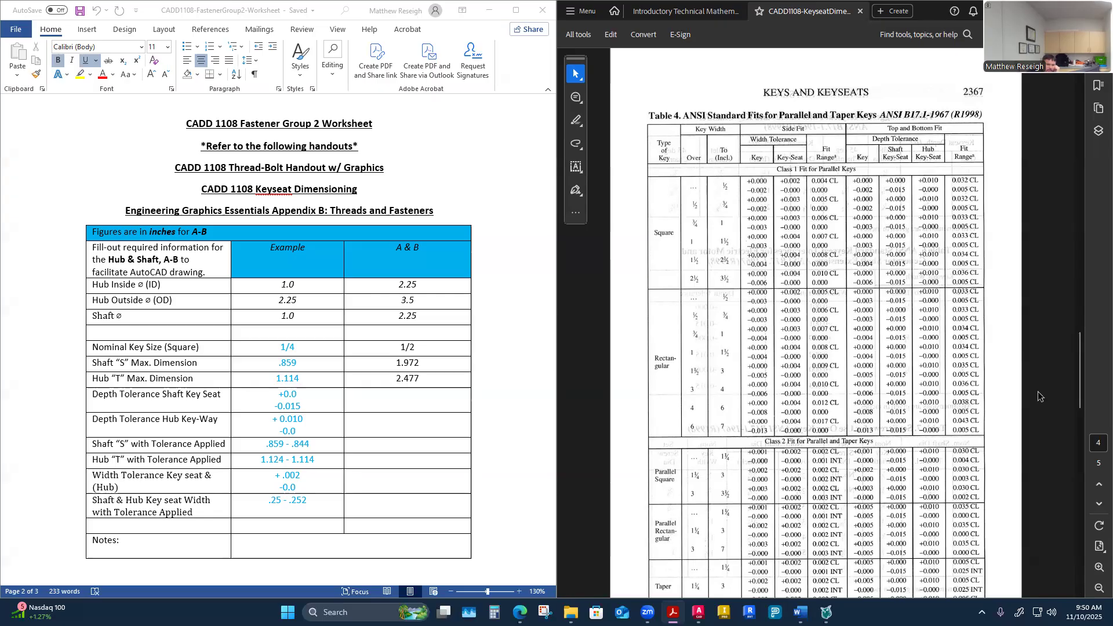
# Step: Scroll the keyseat handout back and forth between the example steps, Table 2 depth values and Table 4 fits
pyautogui.moveTo(1075, 370); pyautogui.dragTo(1082, 279)
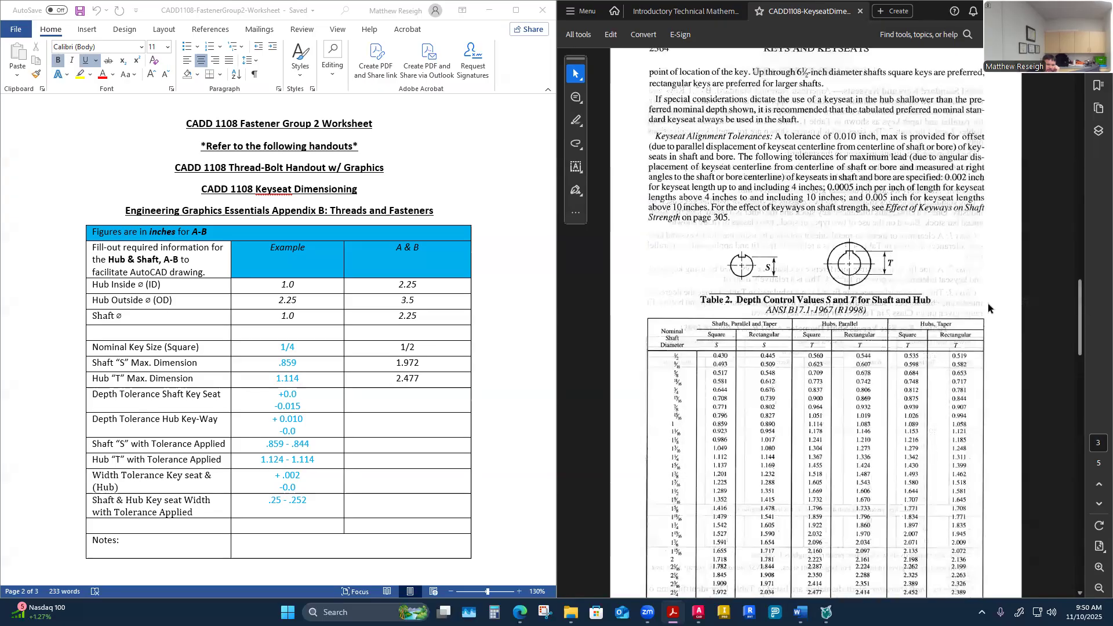
pyautogui.scroll(10, 942, 315)
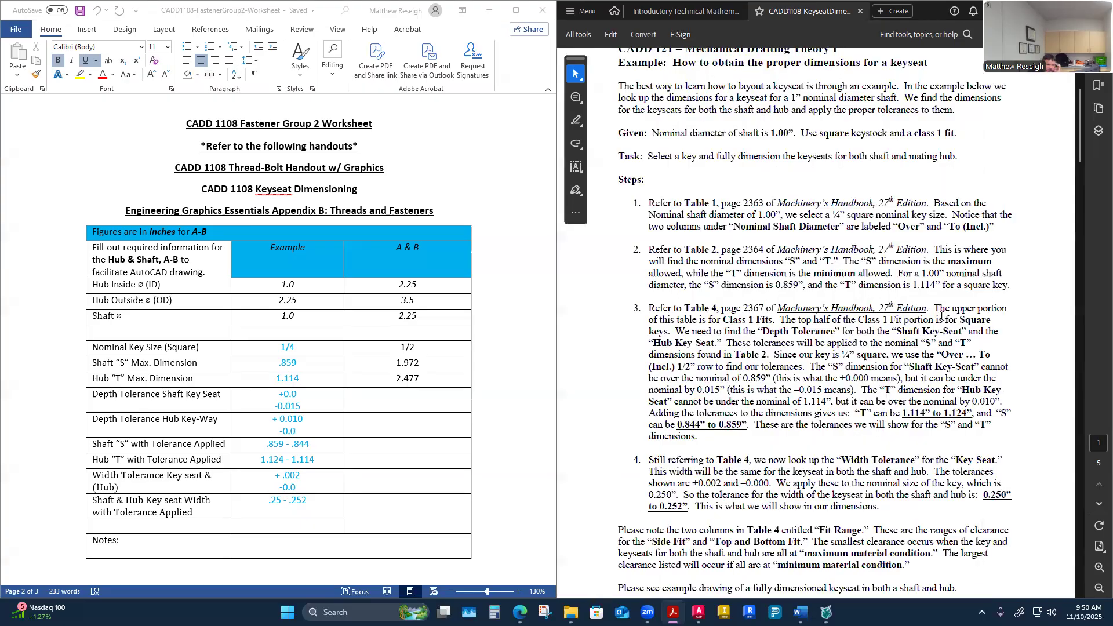
pyautogui.scroll(-1, 942, 315)
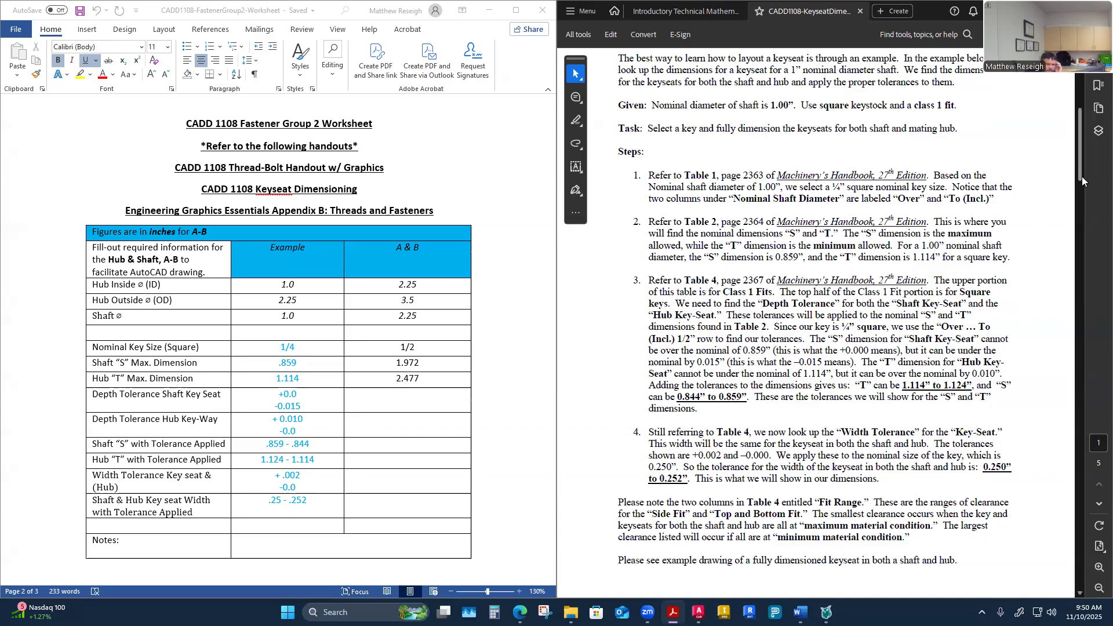
pyautogui.moveTo(1082, 176); pyautogui.dragTo(1090, 438)
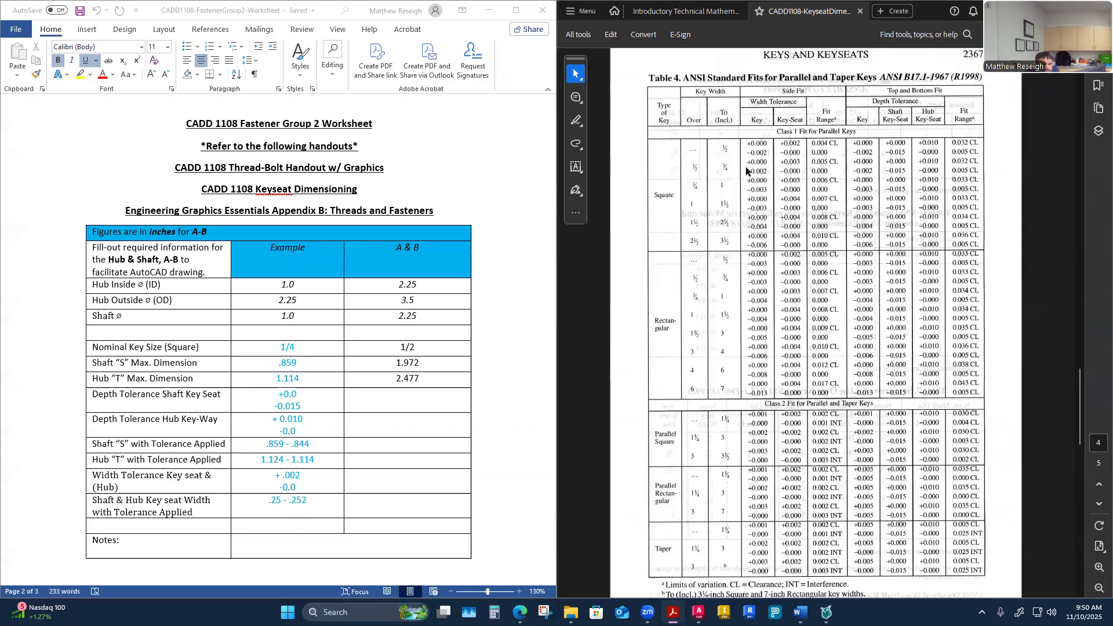
pyautogui.scroll(-1, 747, 222)
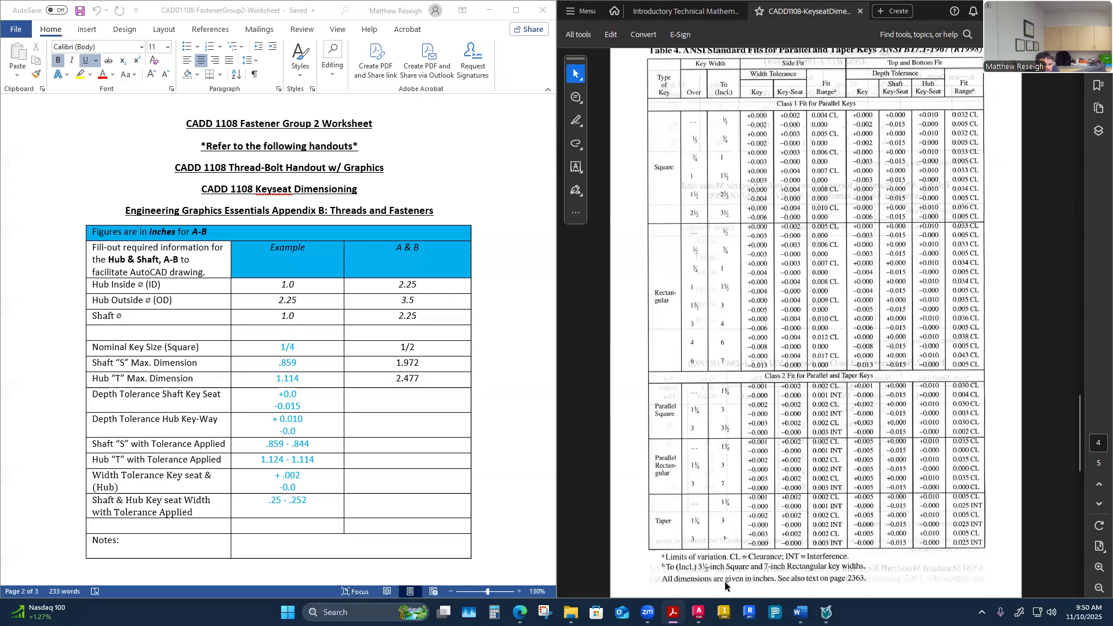
pyautogui.scroll(-1, 758, 554)
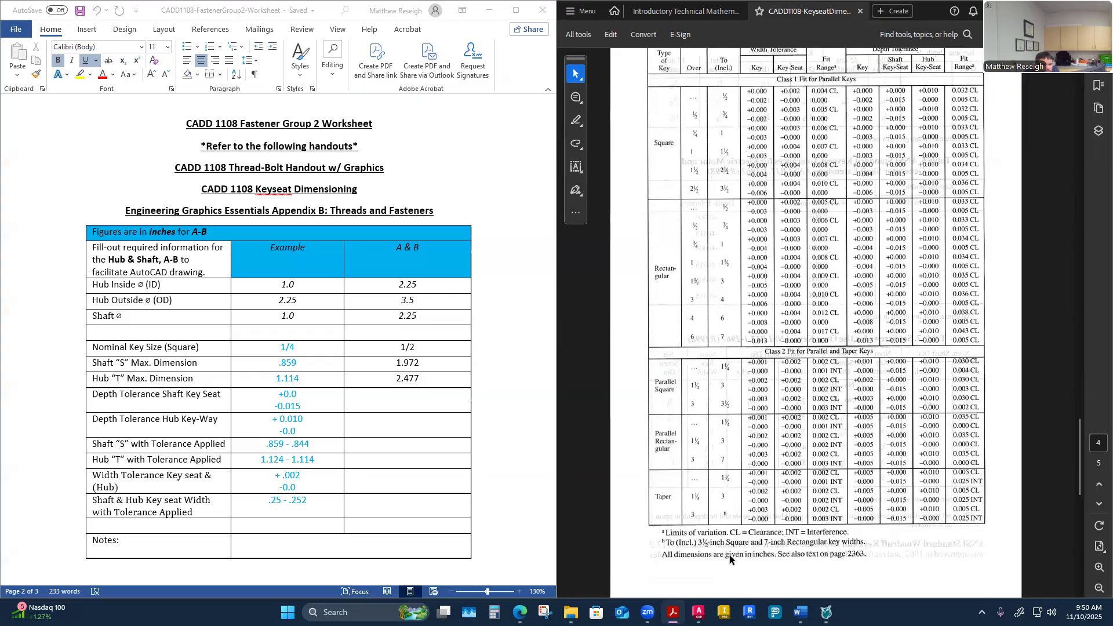
pyautogui.scroll(1, 729, 555)
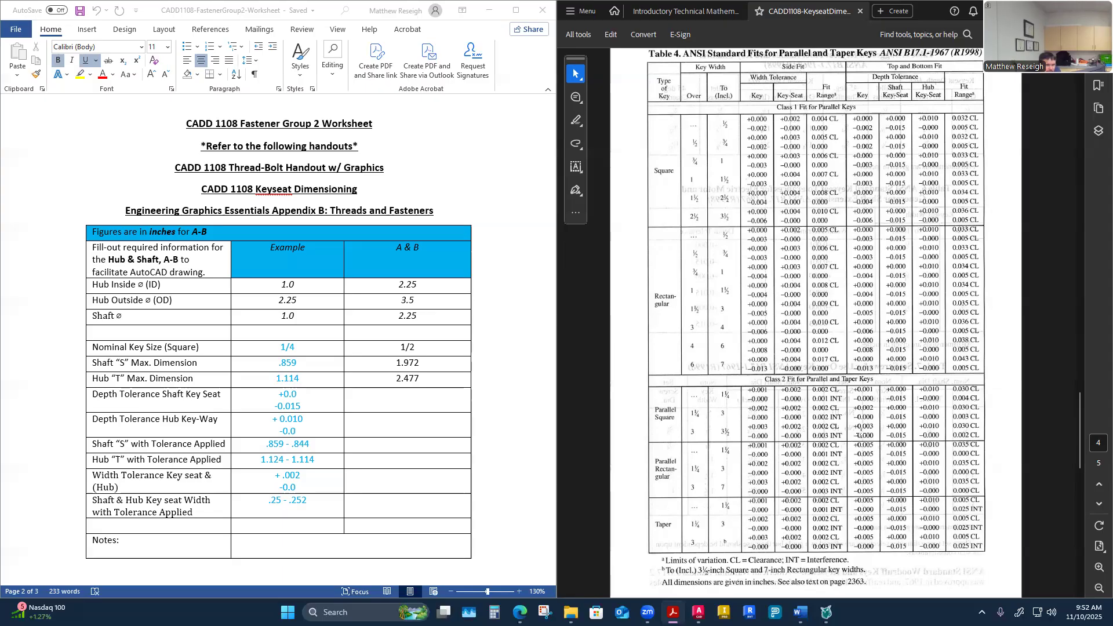
pyautogui.moveTo(1076, 428); pyautogui.dragTo(1085, 320)
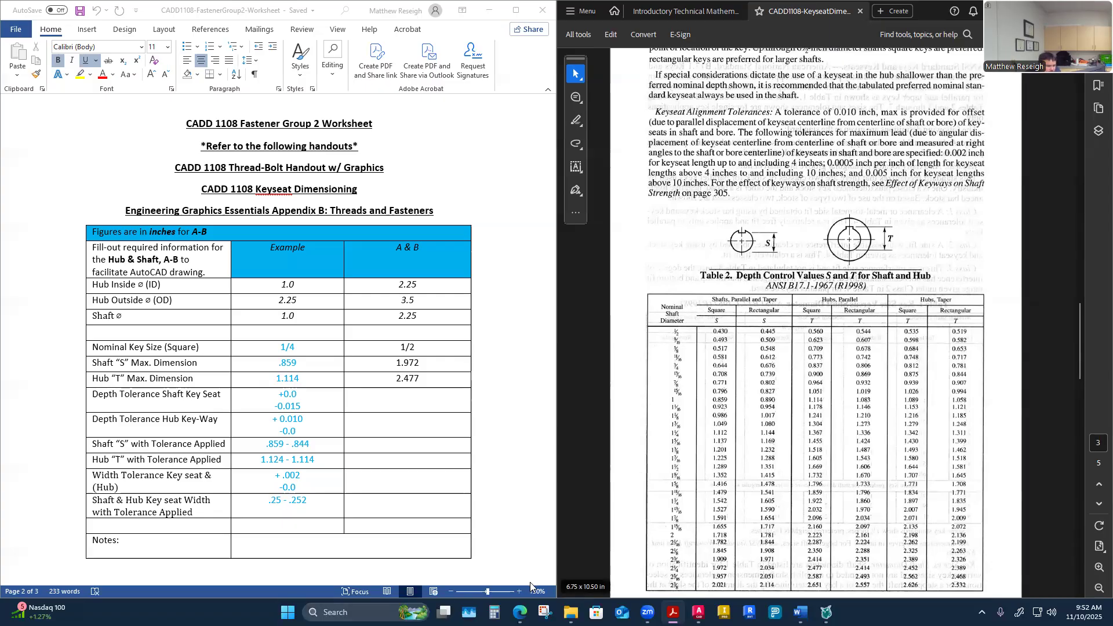
# Step: Compare the assignment's example drawing with the Class 1 square-key rows of Table 4 in the handout
pyautogui.moveTo(520, 613)
pyautogui.click(581, 555)
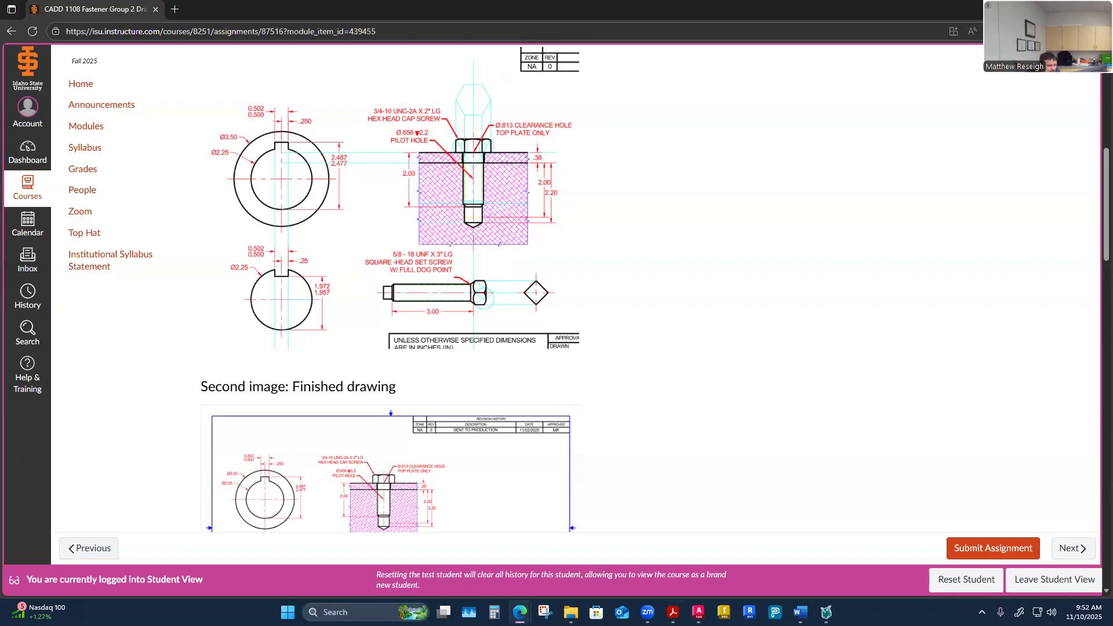
pyautogui.moveTo(672, 612)
pyautogui.click(615, 557)
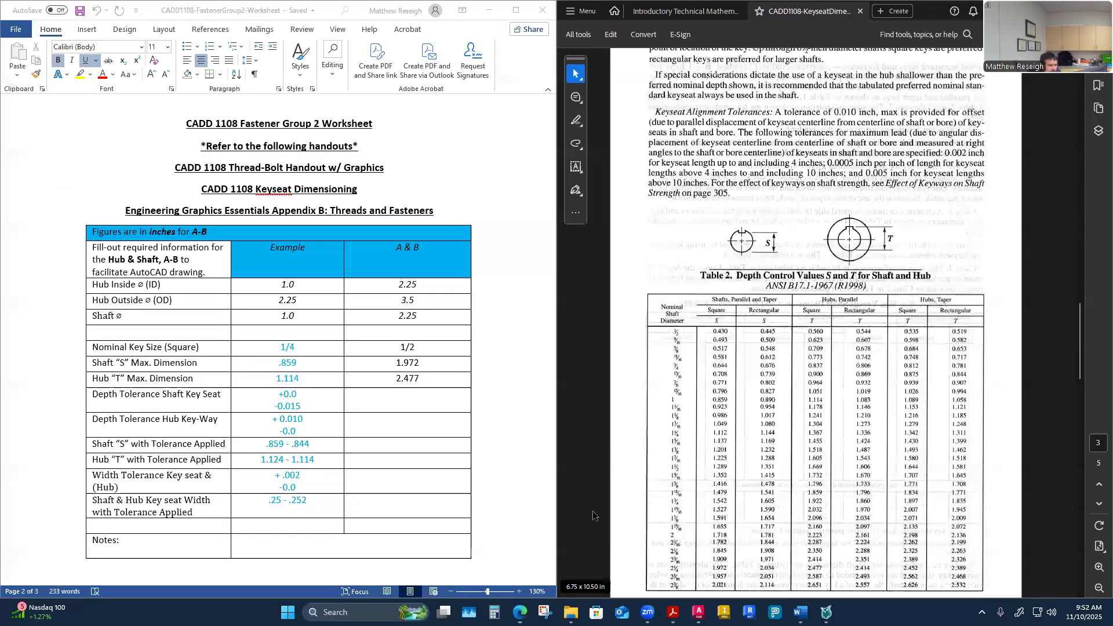
pyautogui.scroll(-3, 799, 296)
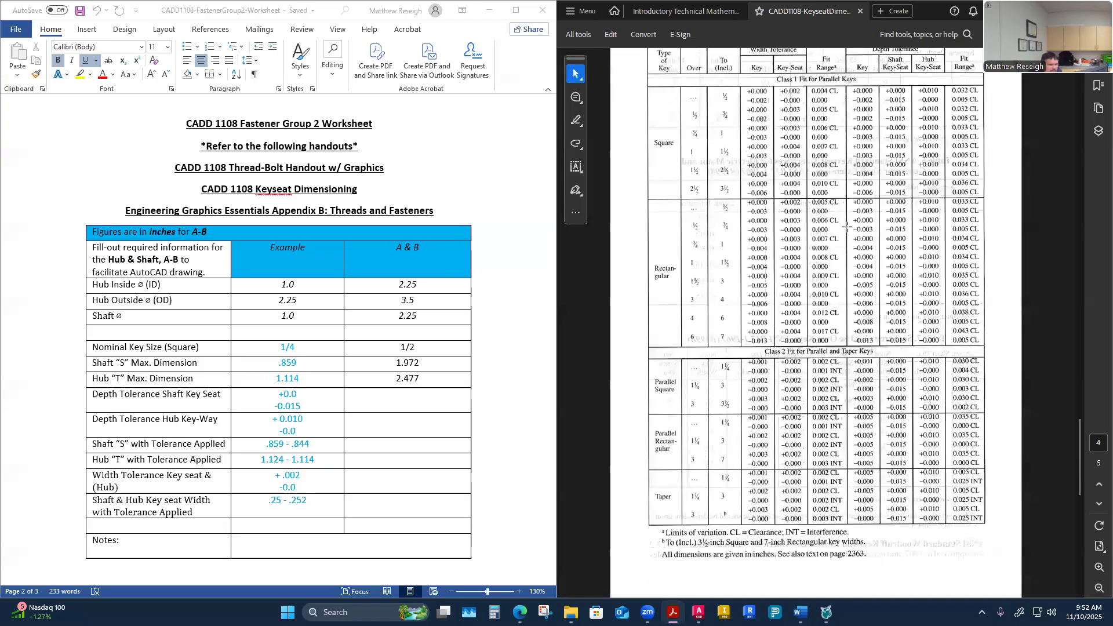
pyautogui.scroll(-3, 850, 238)
pyautogui.scroll(3, 866, 363)
pyautogui.moveTo(1081, 442); pyautogui.dragTo(1080, 399)
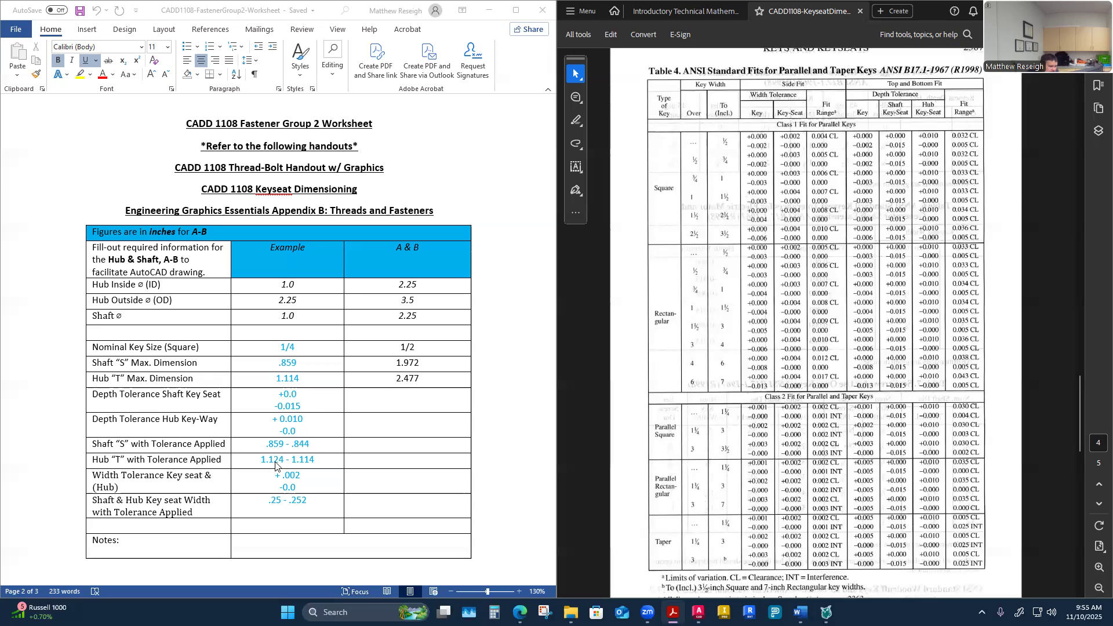
# Step: Open Calculator and subtract 0.015 from 0.859 to get the shaft S lower limit
pyautogui.click(493, 612)
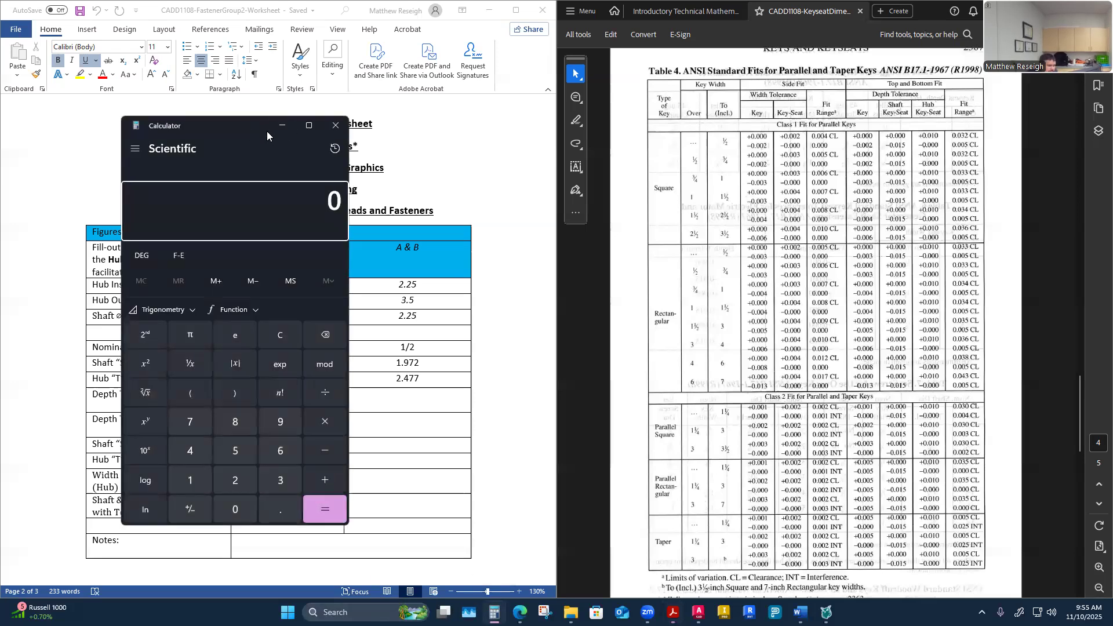
pyautogui.moveTo(267, 131); pyautogui.dragTo(808, 125)
pyautogui.write('.')
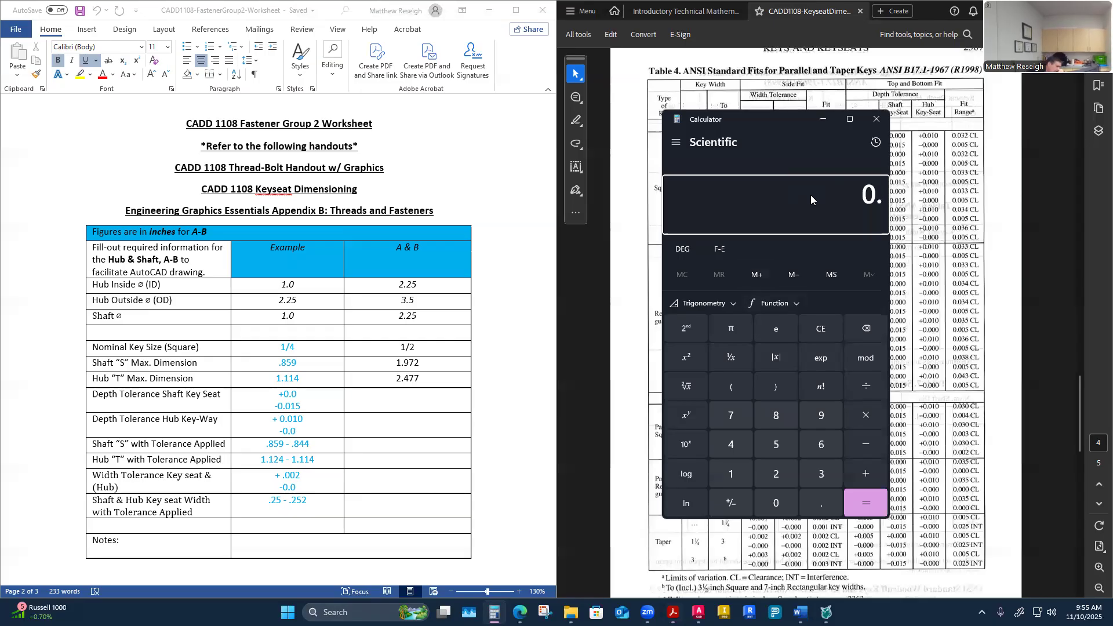
pyautogui.write('8')
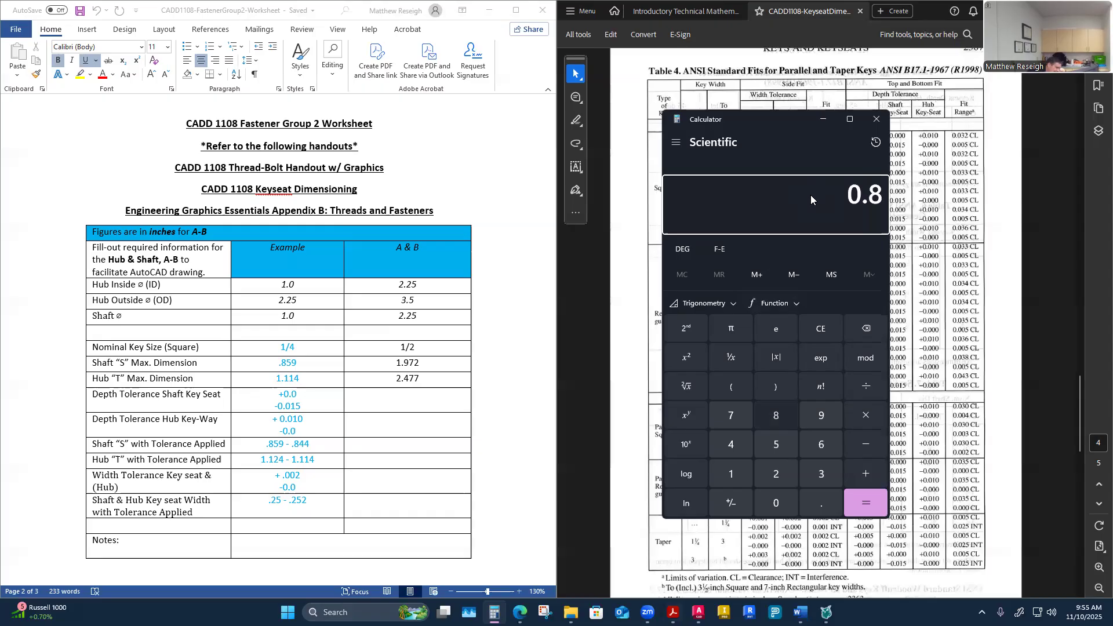
pyautogui.write('59')
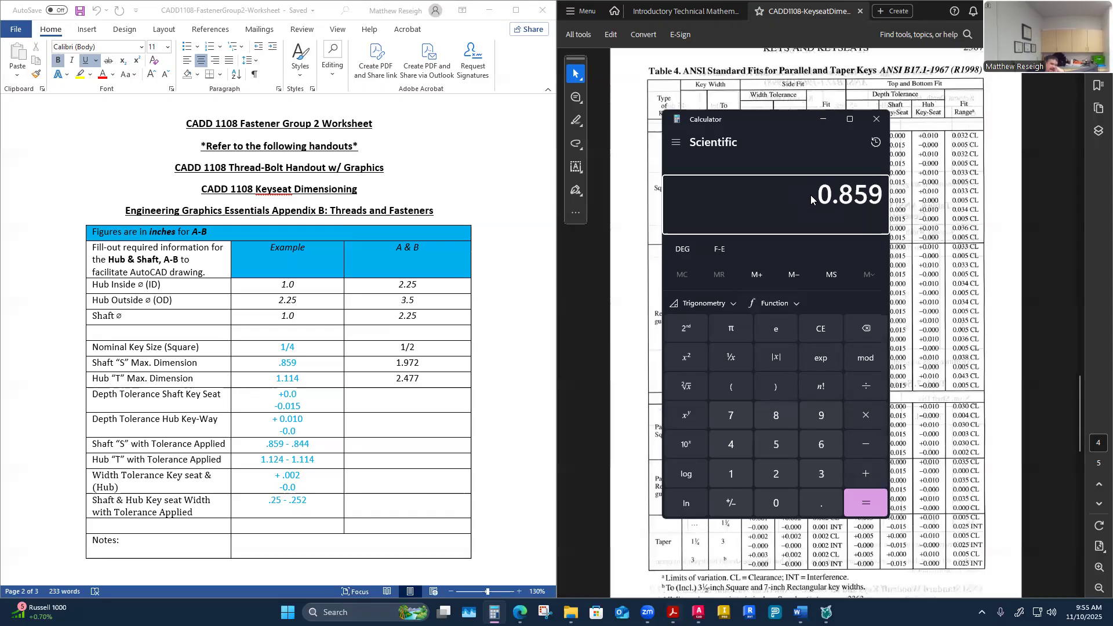
pyautogui.press('-')
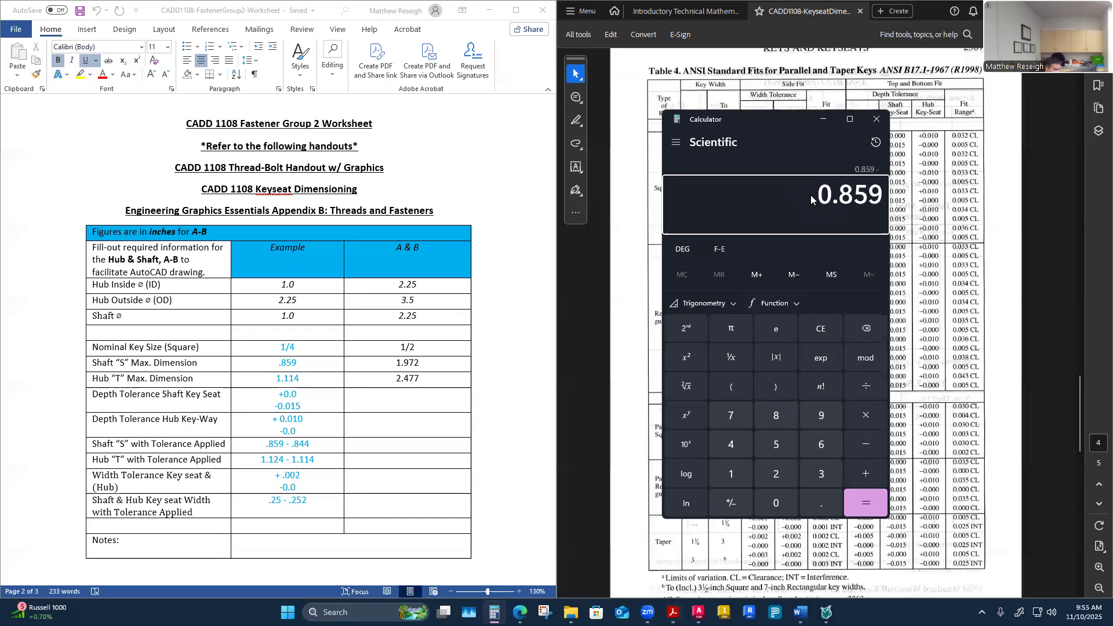
pyautogui.write('.015')
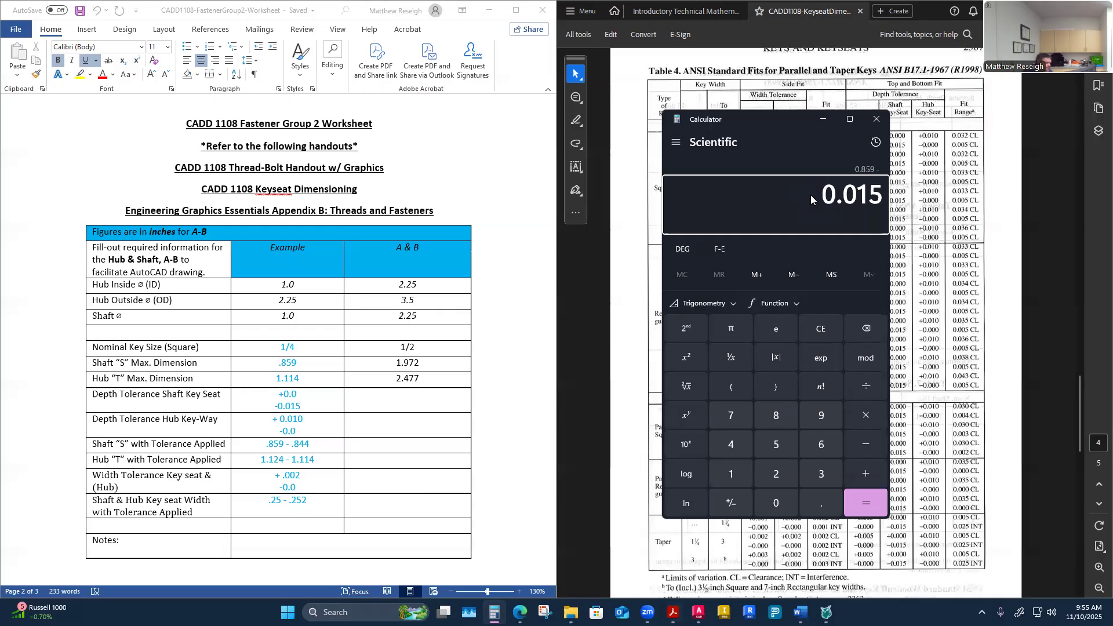
pyautogui.press('Return')
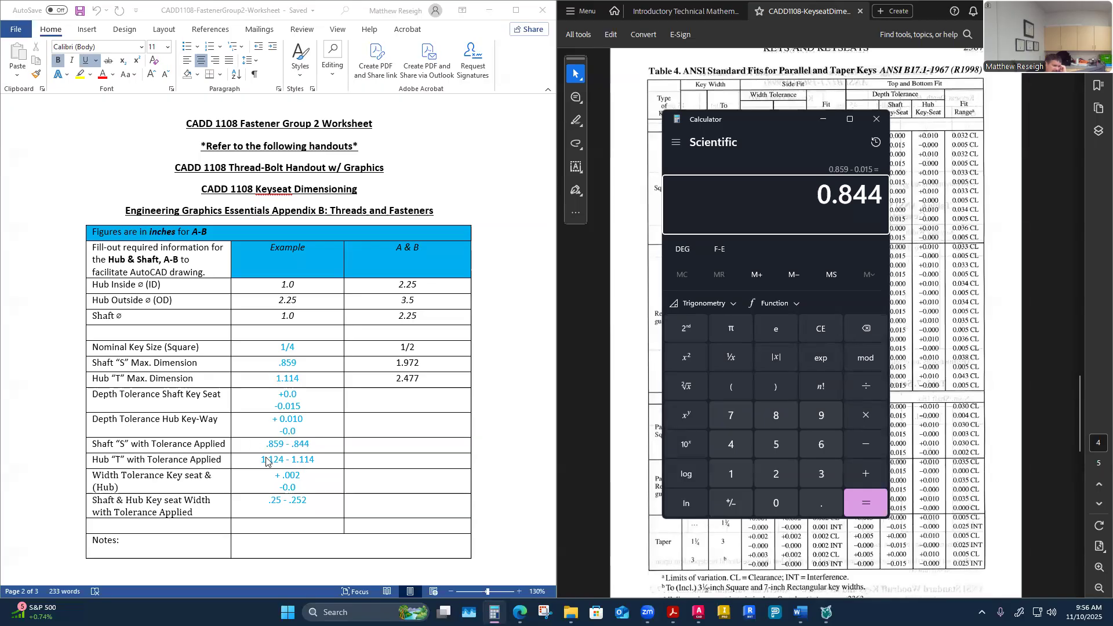
# Step: Add 0.010 to 1.114 in Calculator to get the hub T upper limit
pyautogui.click(838, 196)
pyautogui.write('1.')
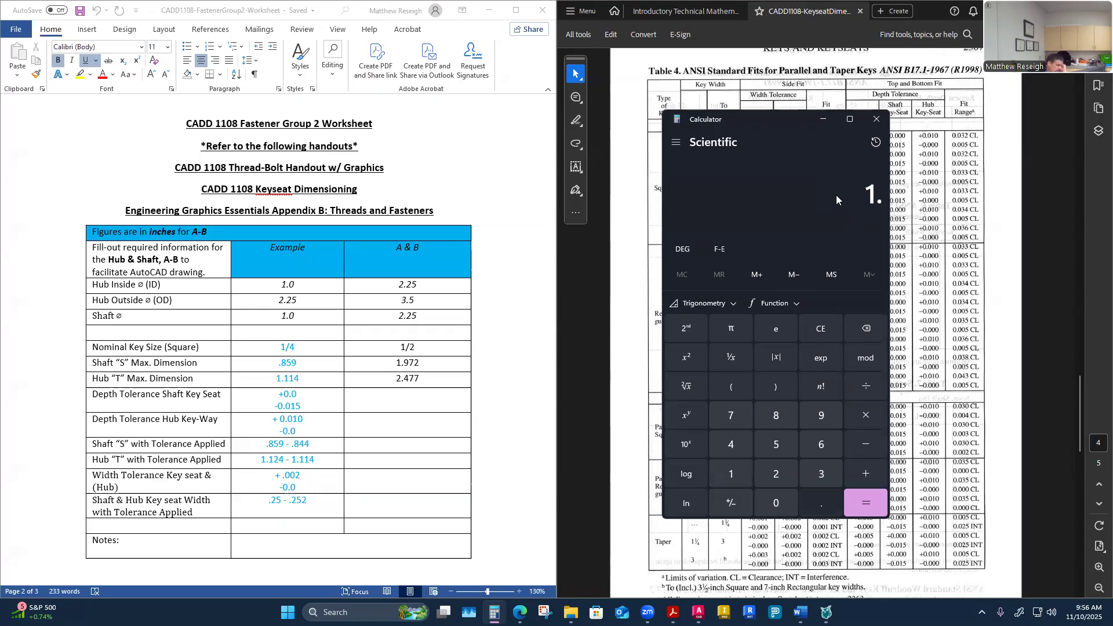
pyautogui.write('114')
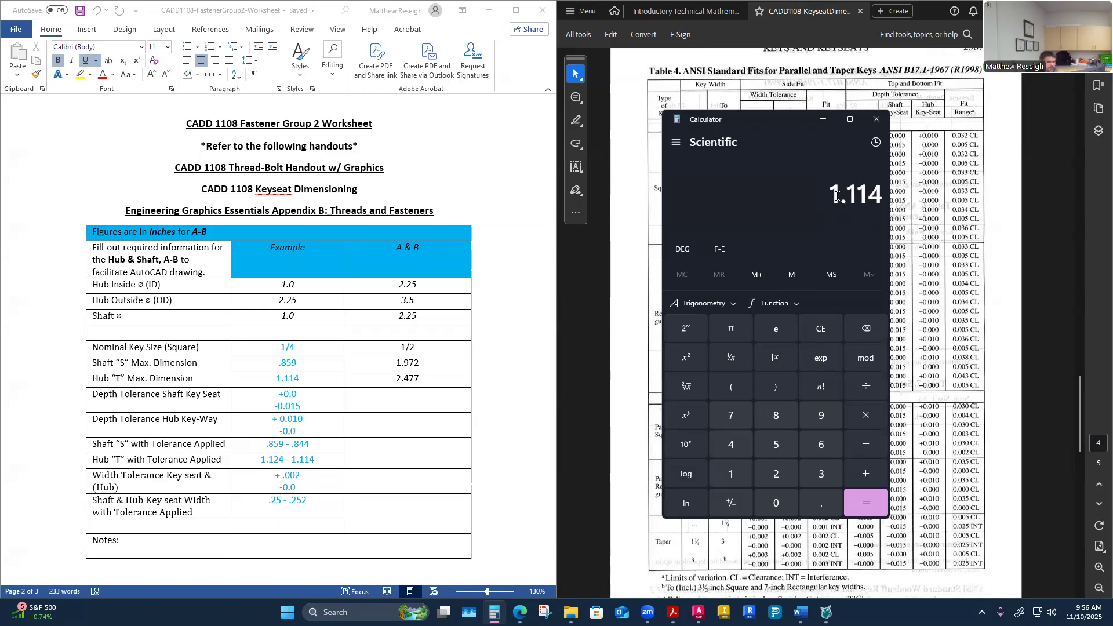
pyautogui.press('+')
pyautogui.write('.010')
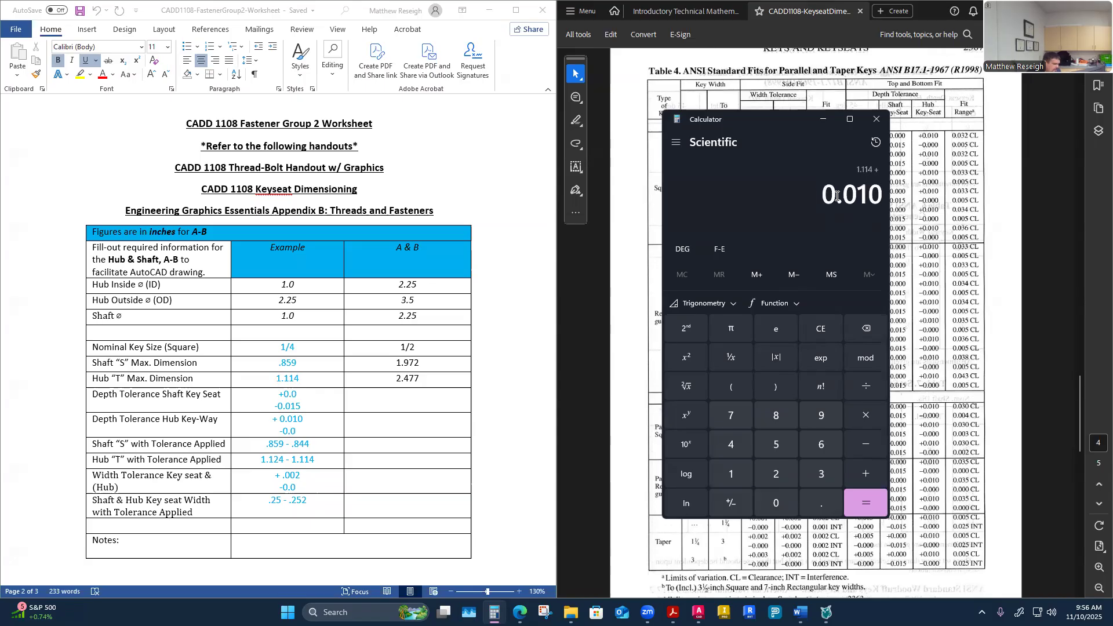
pyautogui.press('Return')
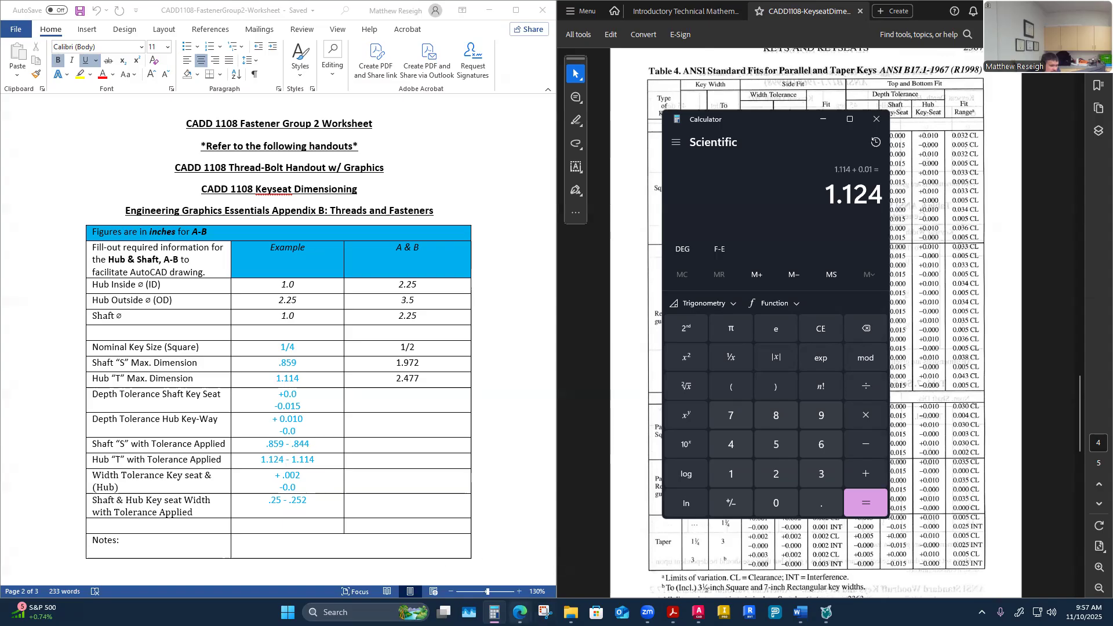
# Step: Scroll the assignment page to the finished drawing, then return to the worksheet and handout
pyautogui.moveTo(494, 612)
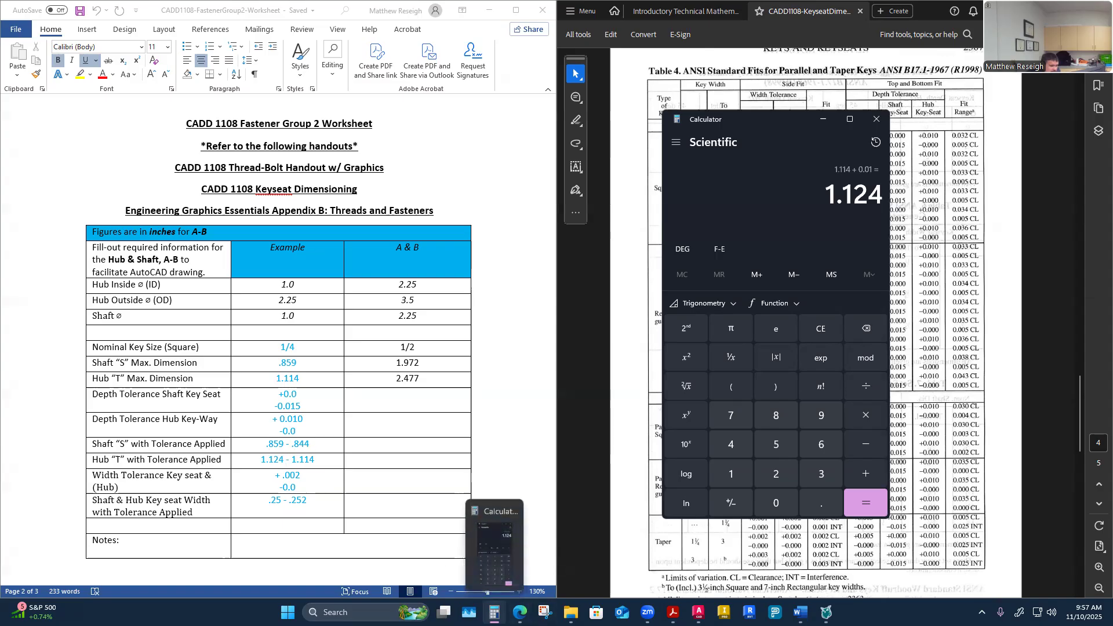
pyautogui.click(617, 533)
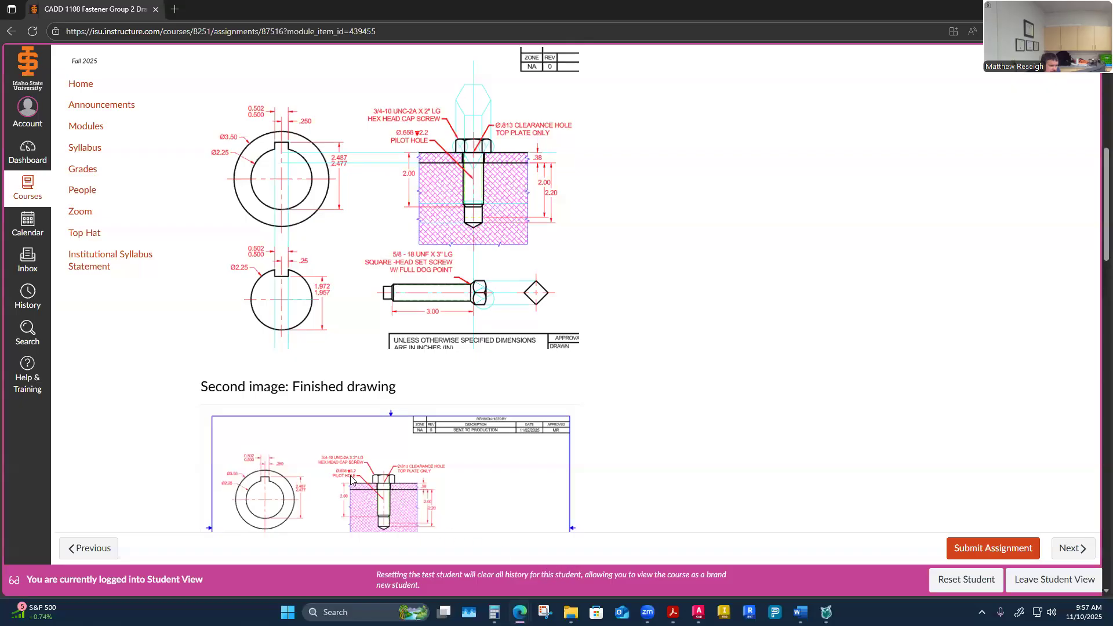
pyautogui.scroll(-2, 326, 471)
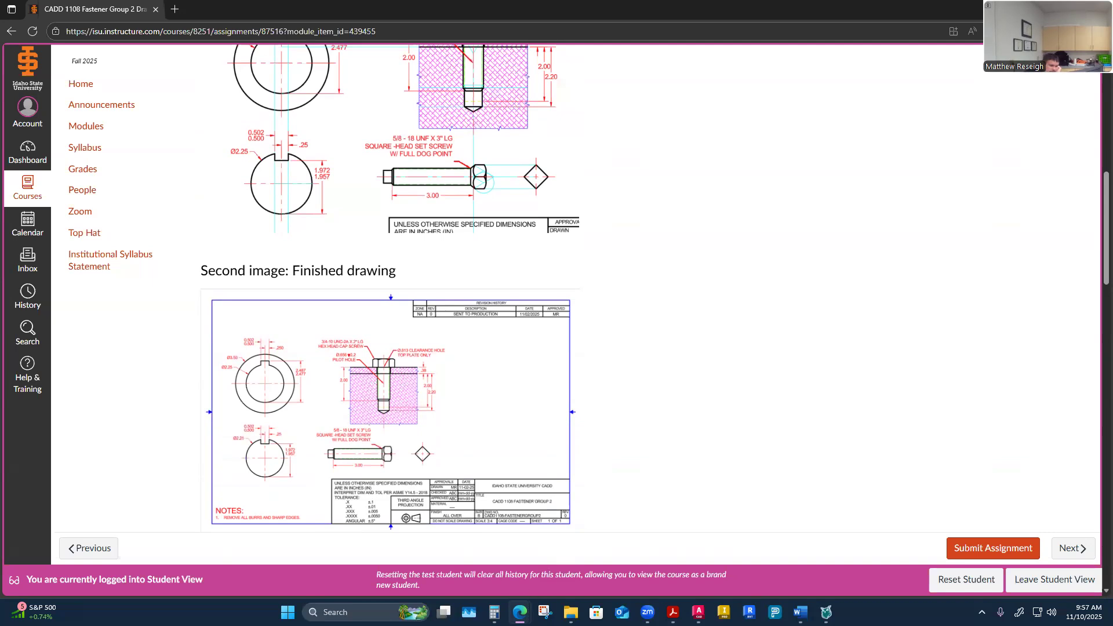
pyautogui.moveTo(799, 612)
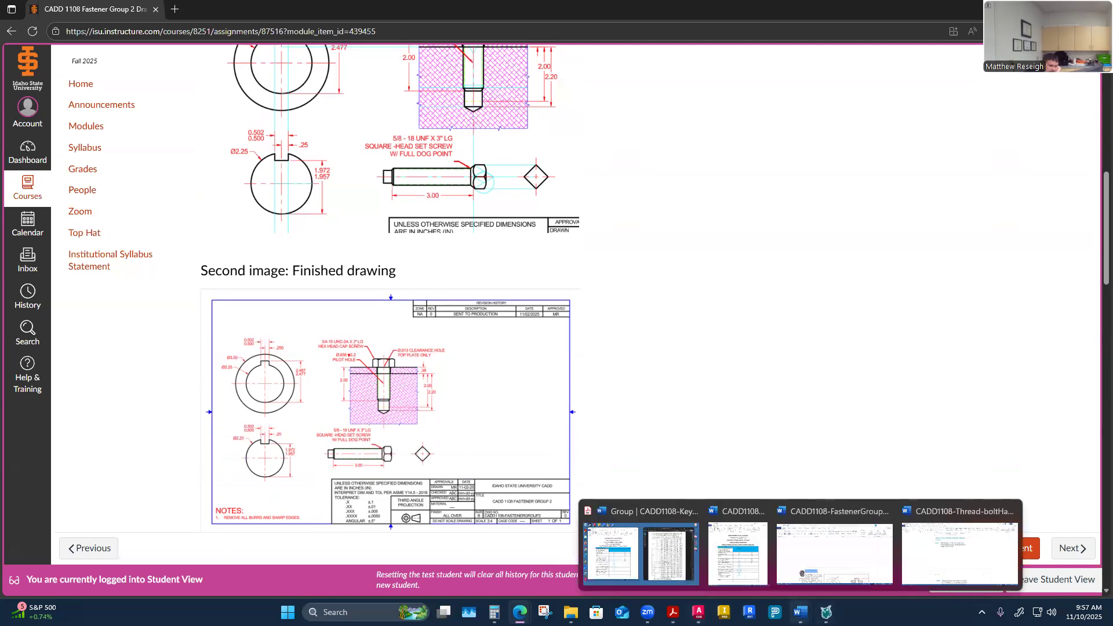
pyautogui.click(640, 554)
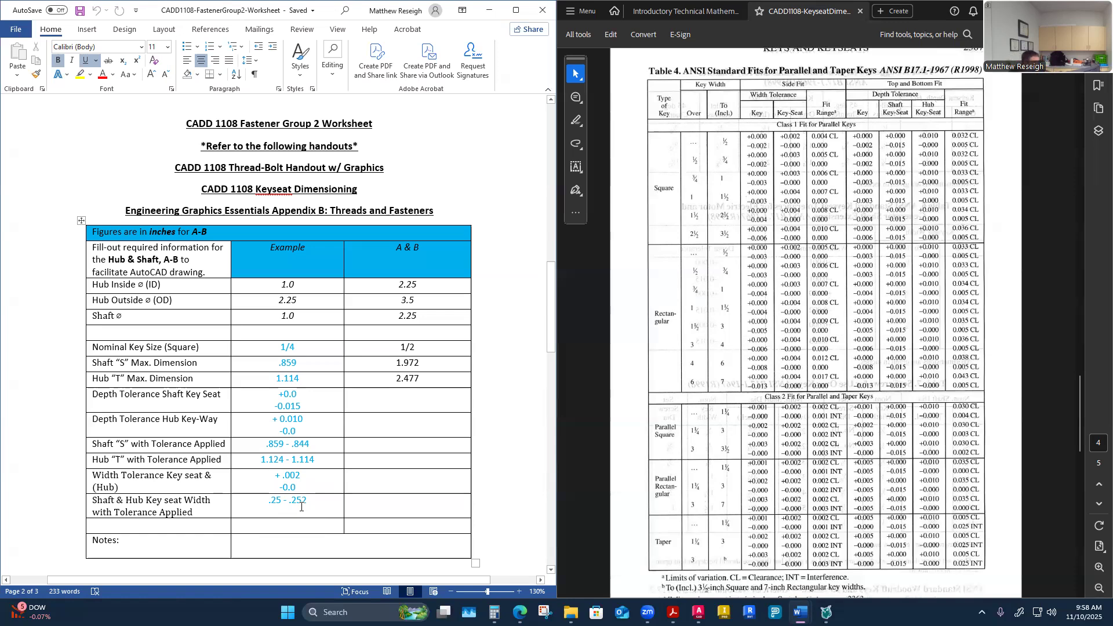
# Step: Scroll through the worksheet table and the handout's example steps and Table 1 key sizes
pyautogui.scroll(-3, 400, 501)
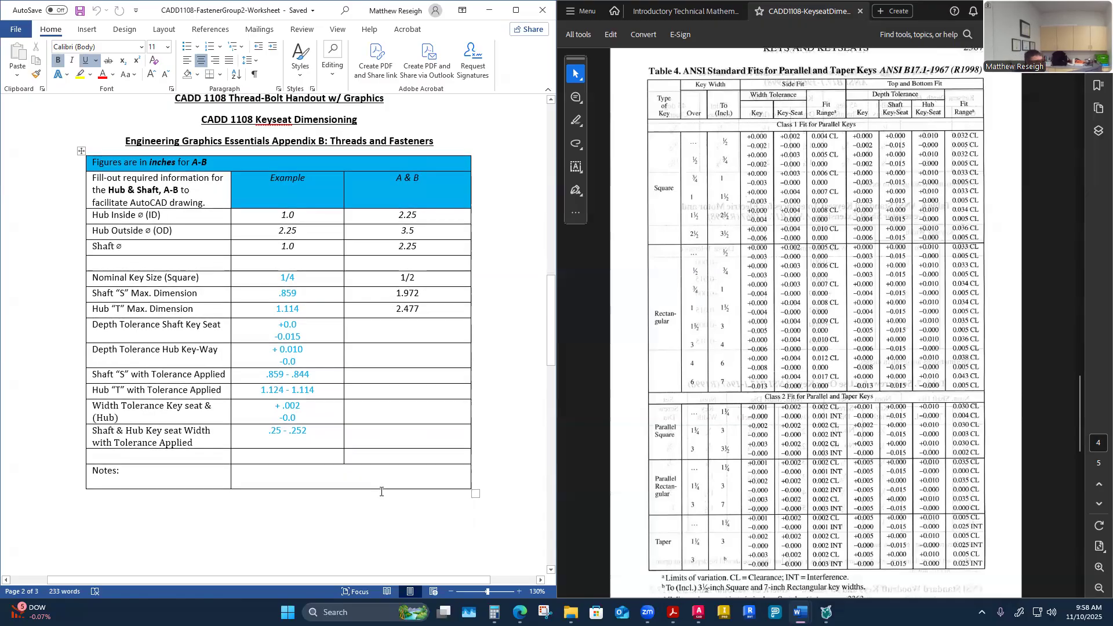
pyautogui.scroll(3, 474, 377)
pyautogui.scroll(20, 746, 377)
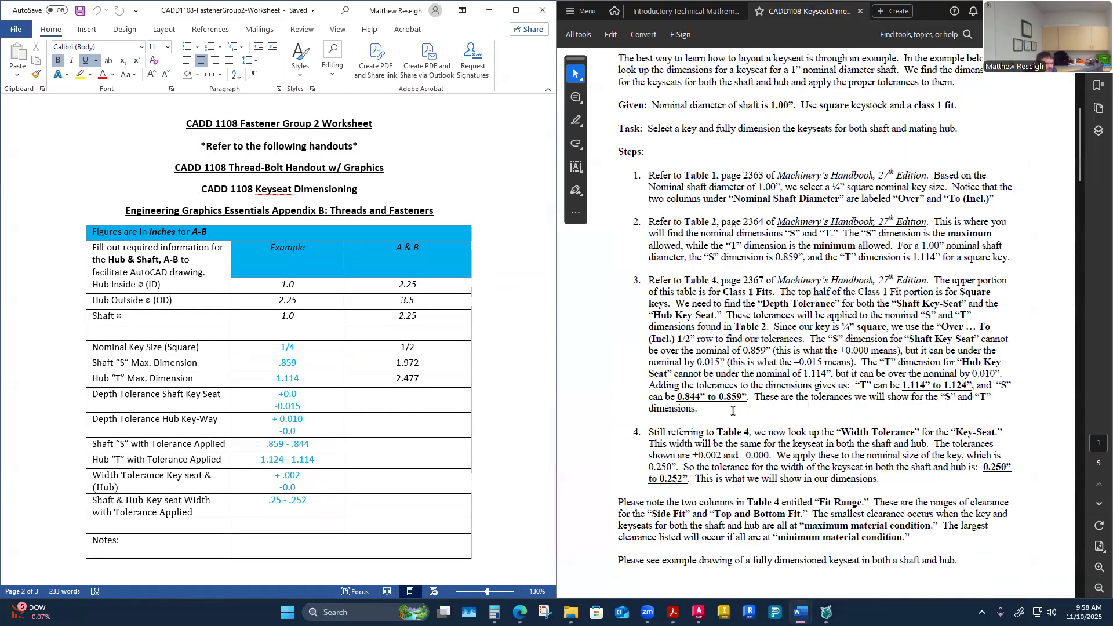
pyautogui.scroll(-10, 733, 410)
pyautogui.scroll(-1, 731, 410)
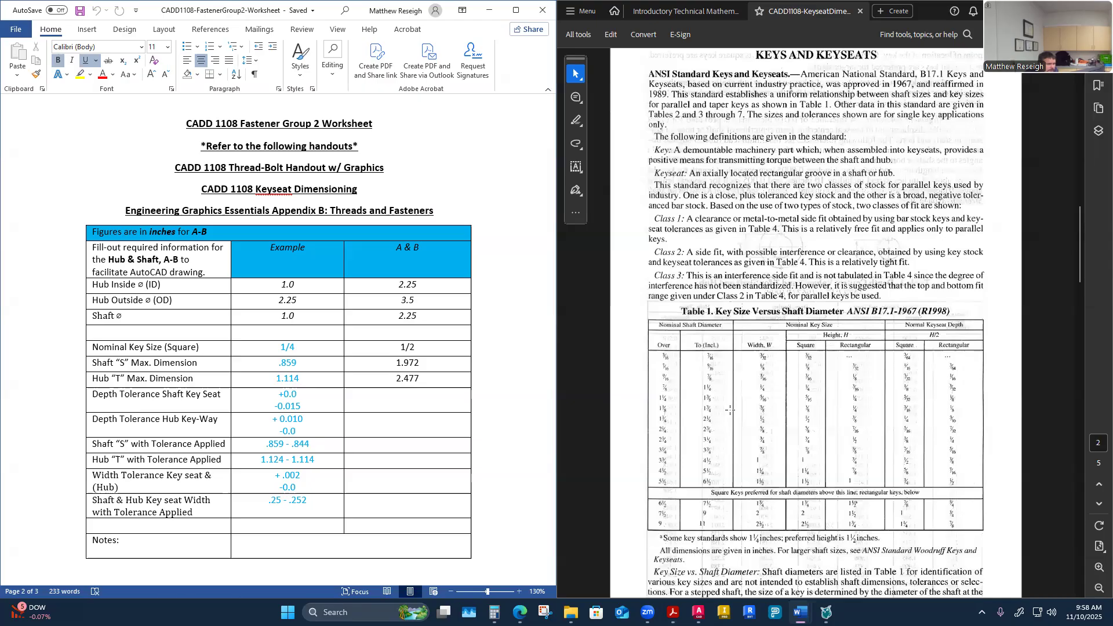
pyautogui.scroll(10, 730, 409)
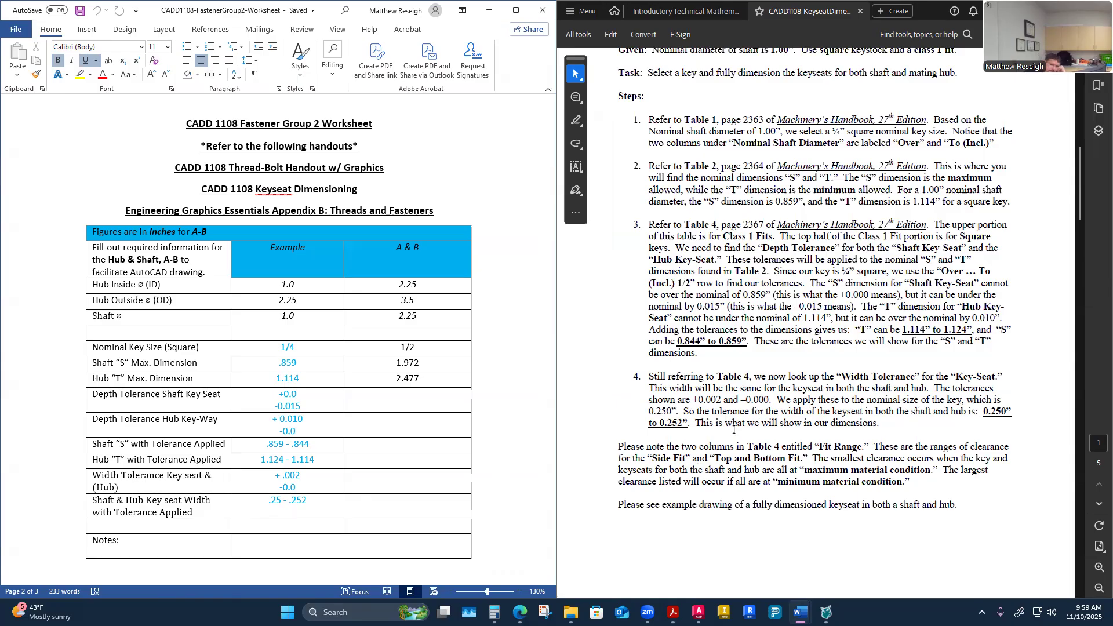
pyautogui.scroll(1, 762, 475)
pyautogui.scroll(3, 758, 474)
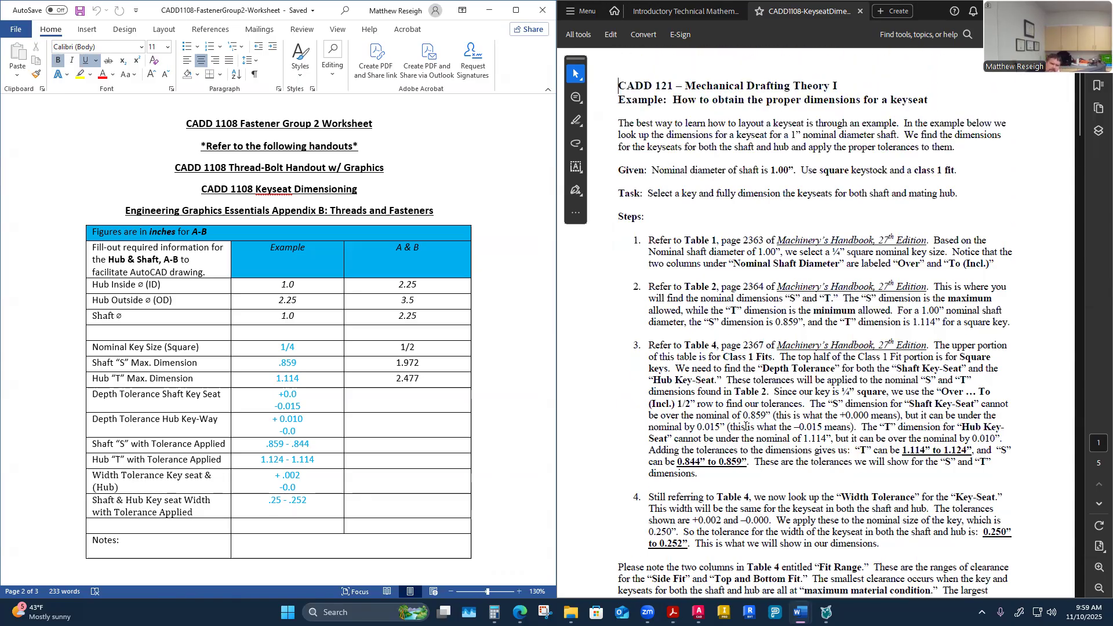
pyautogui.scroll(-1, 745, 427)
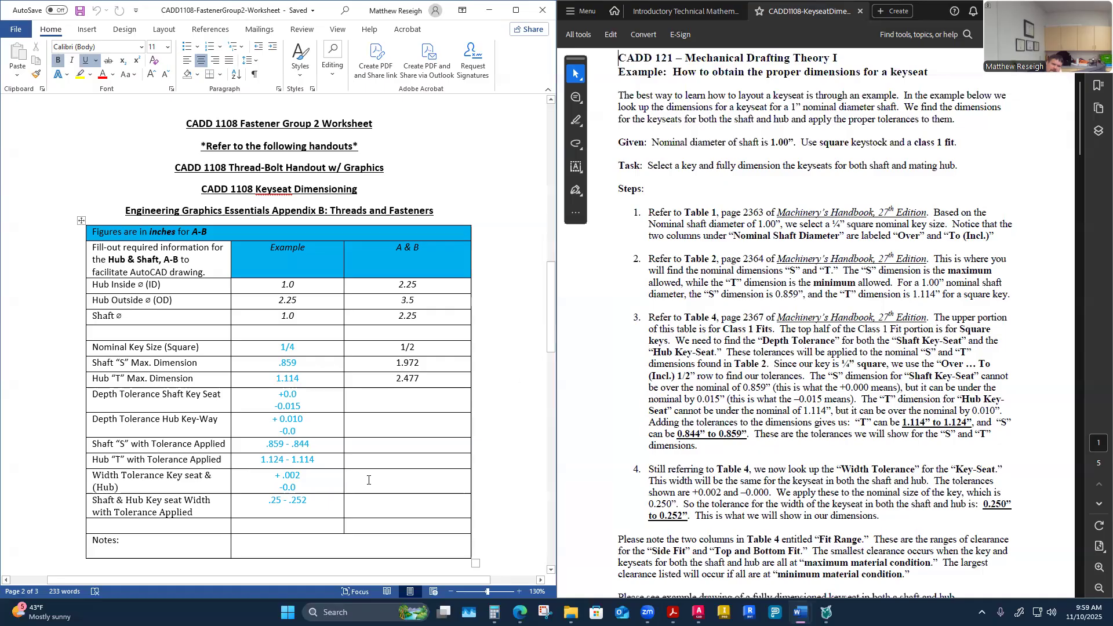
pyautogui.scroll(-1, 368, 481)
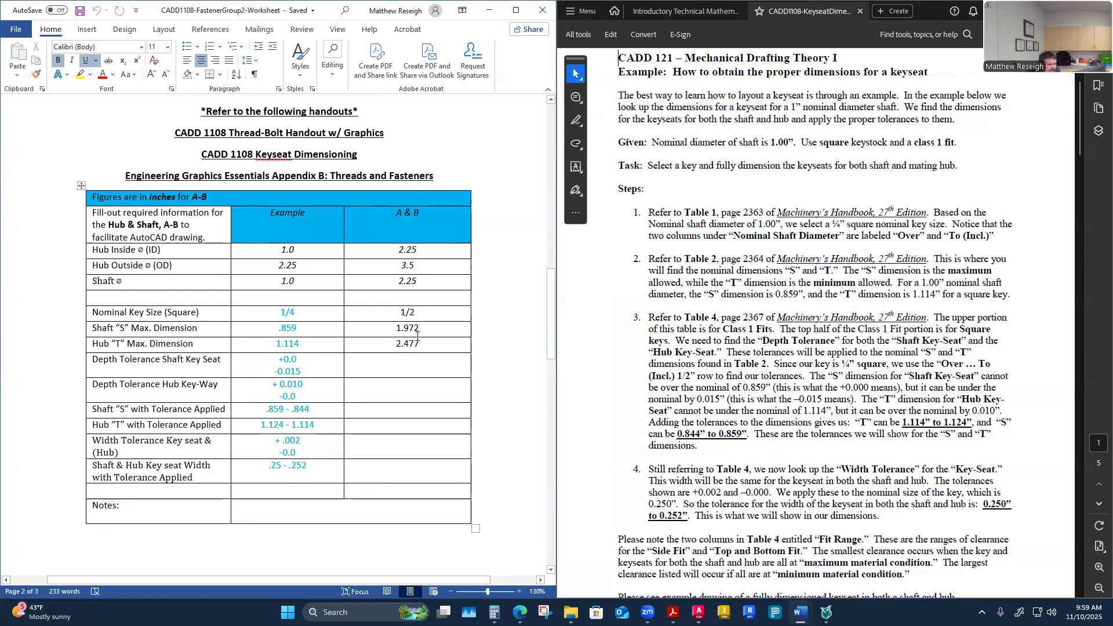
# Step: Scroll through the worksheet table and up to examine the Problem 13-3 collar and shaft drawing
pyautogui.scroll(-15, 432, 351)
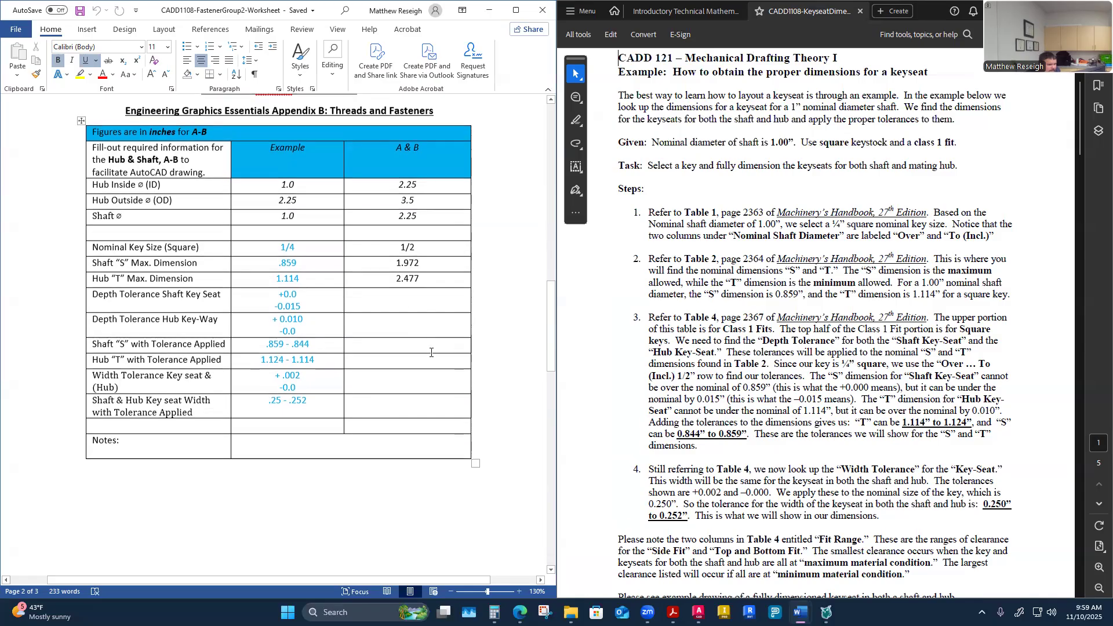
pyautogui.scroll(-3, 434, 358)
pyautogui.scroll(15, 412, 391)
pyautogui.scroll(1, 412, 392)
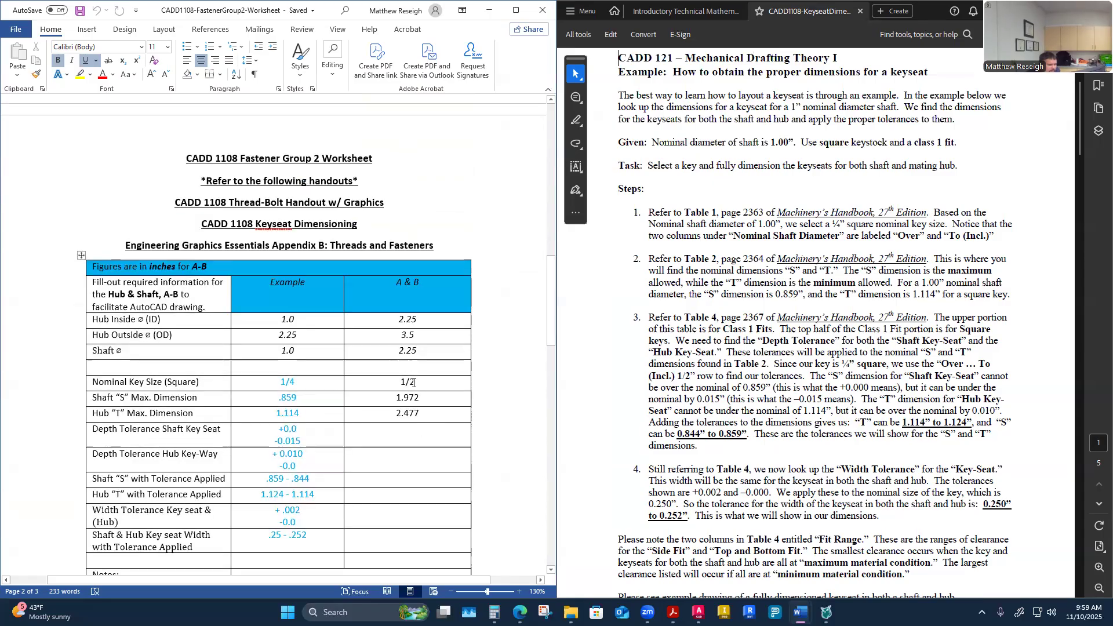
pyautogui.scroll(1, 648, 397)
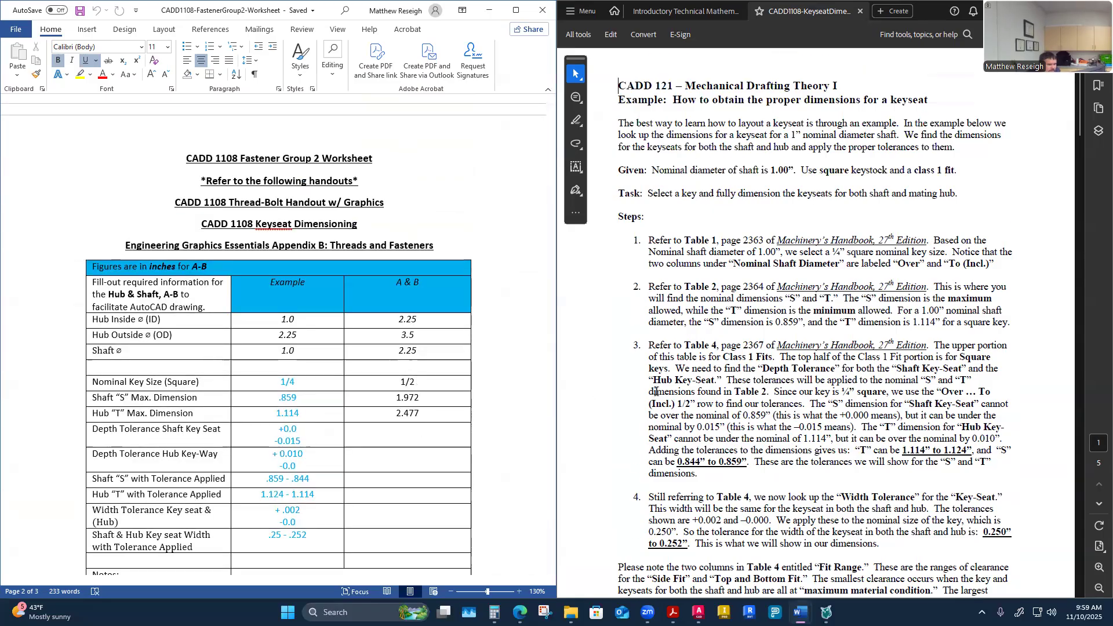
pyautogui.scroll(20, 395, 335)
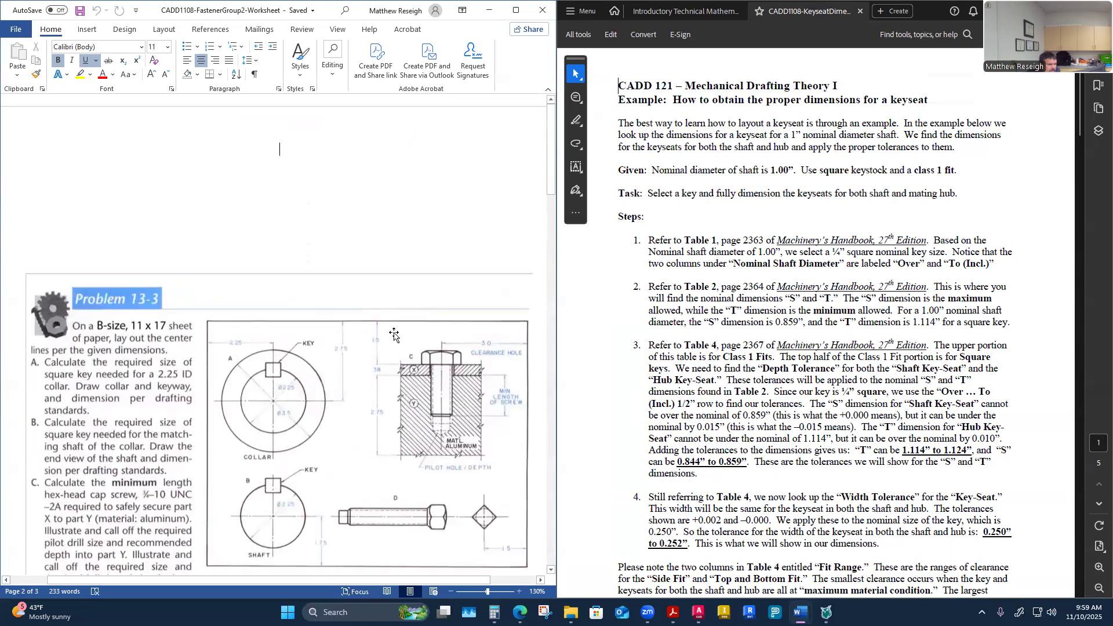
pyautogui.scroll(-3, 394, 335)
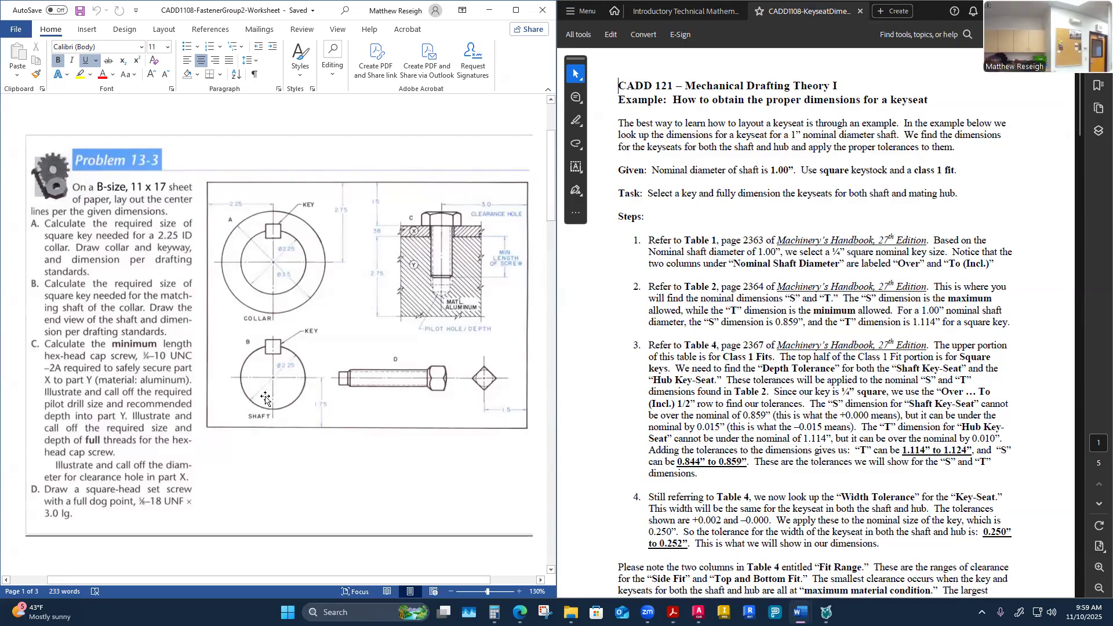
pyautogui.scroll(-3, 336, 357)
pyautogui.scroll(-10, 337, 357)
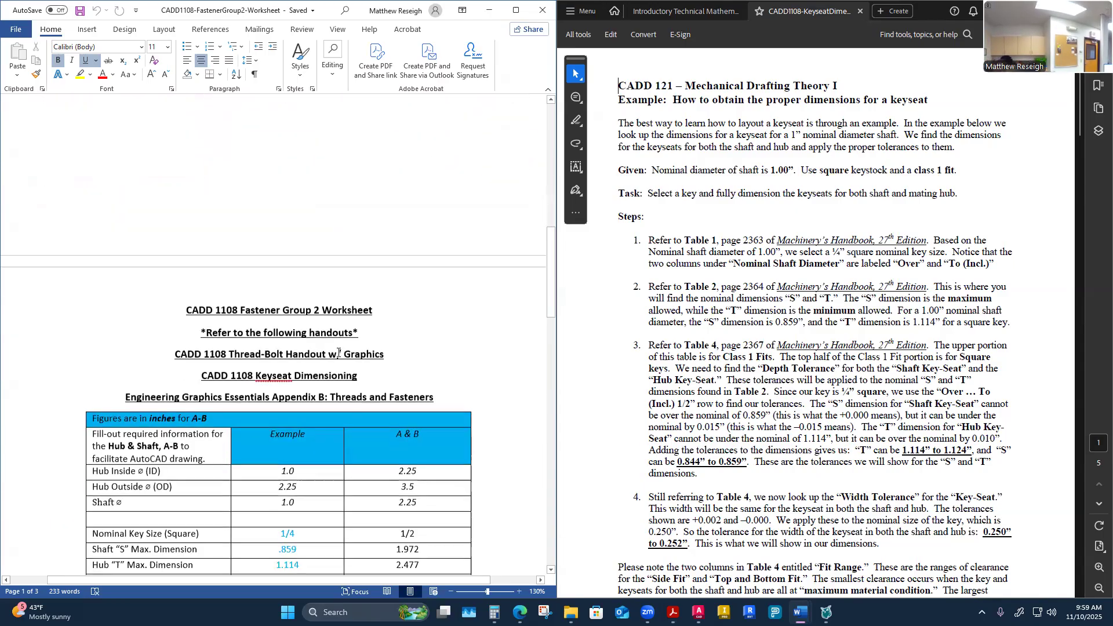
# Step: Return to the worksheet table and scroll the handout to Table 1, Key Size Versus Shaft Diameter
pyautogui.scroll(1, 341, 352)
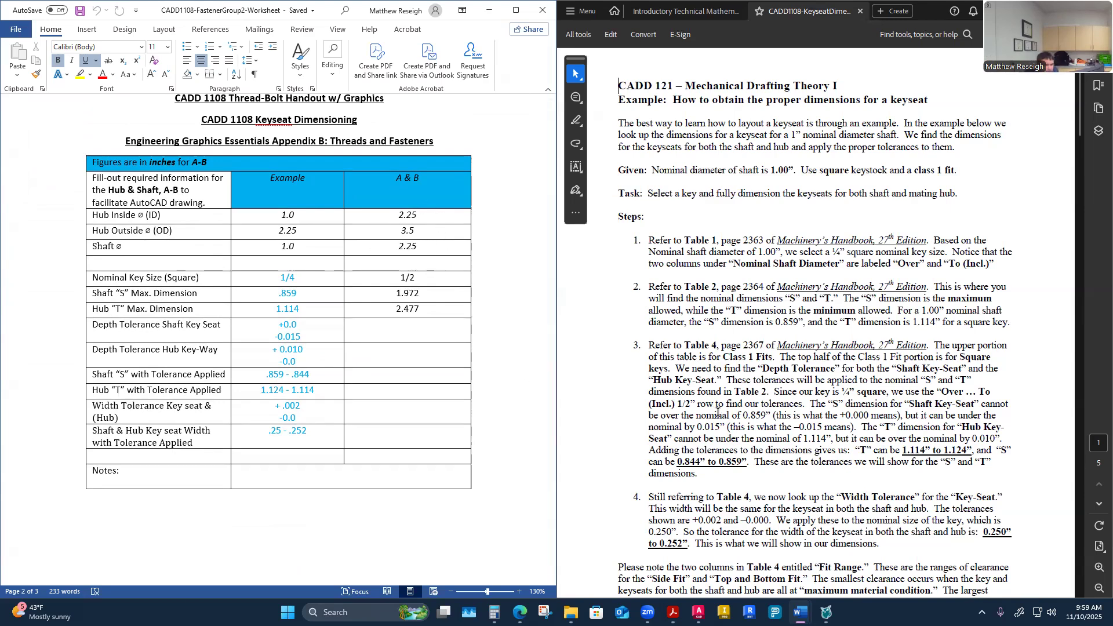
pyautogui.scroll(-3, 730, 411)
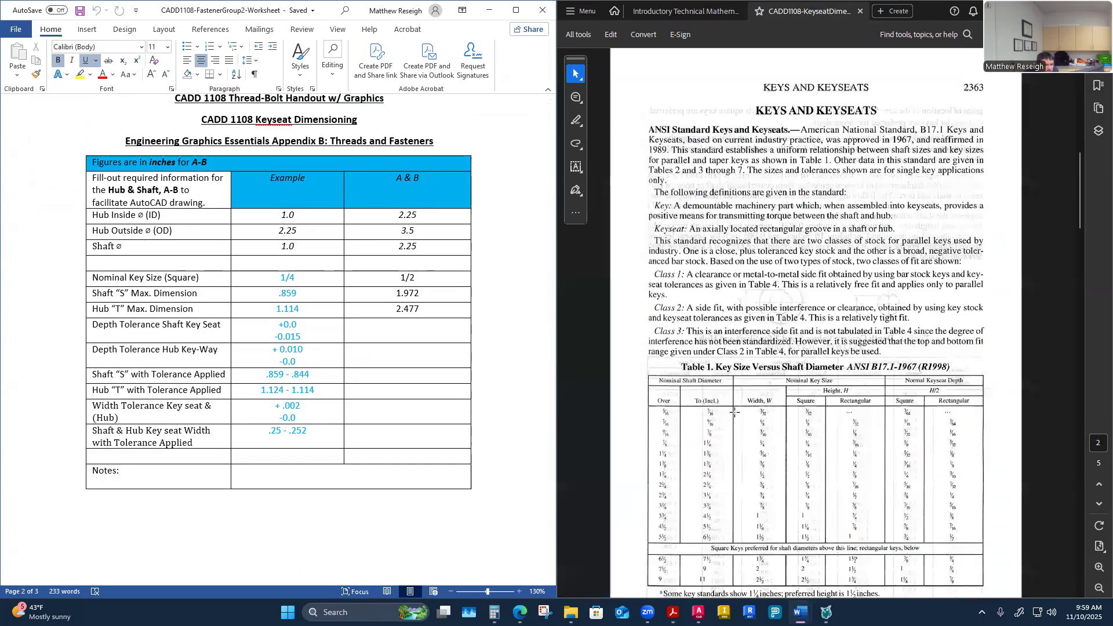
pyautogui.scroll(-1, 734, 414)
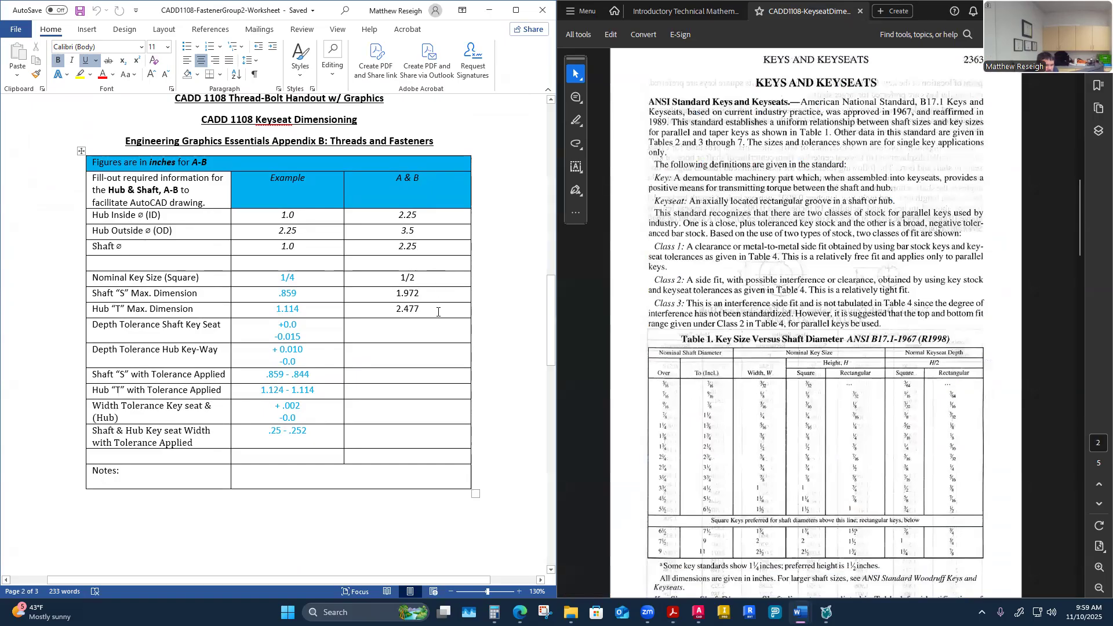
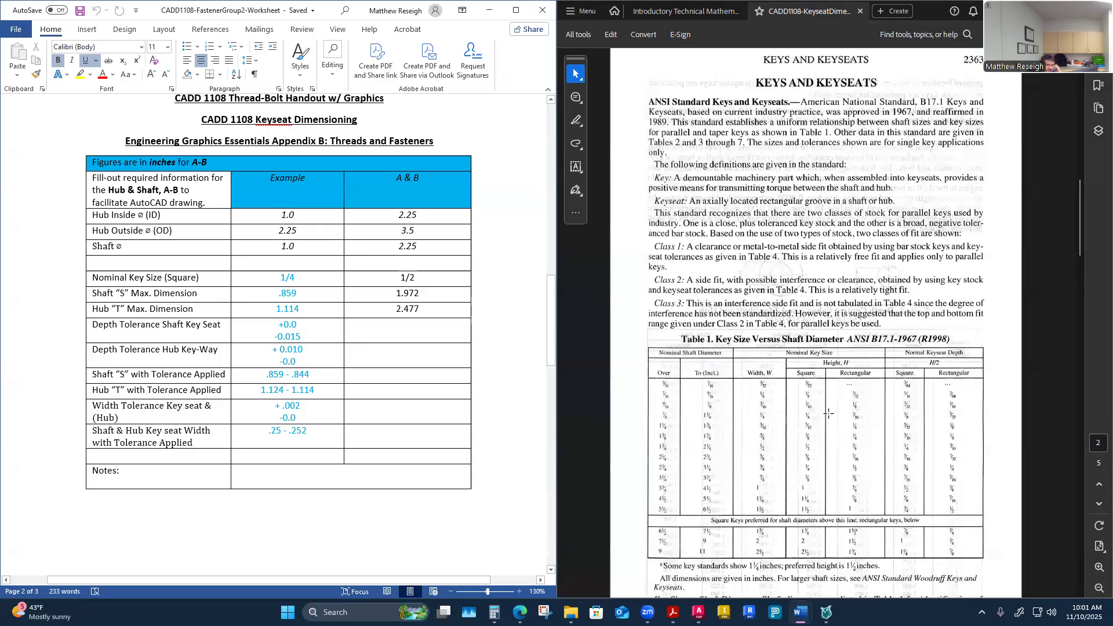
# Step: Copy the example's shaft key seat depth tolerance, +0.0 / -0.015, into the A & B column
pyautogui.scroll(-10, 939, 329)
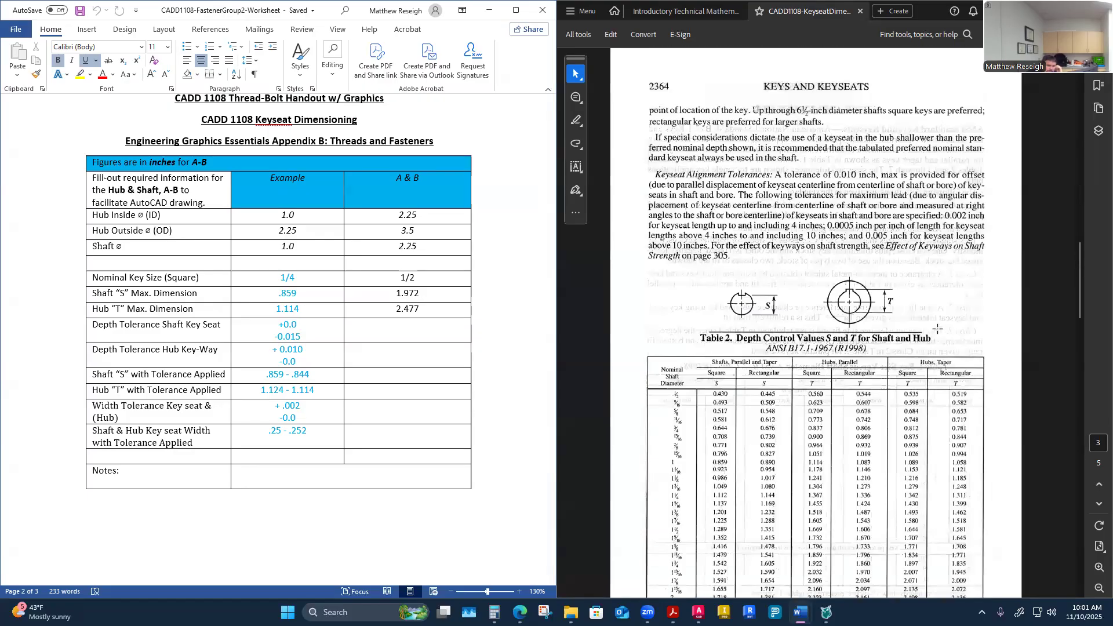
pyautogui.scroll(-2, 937, 328)
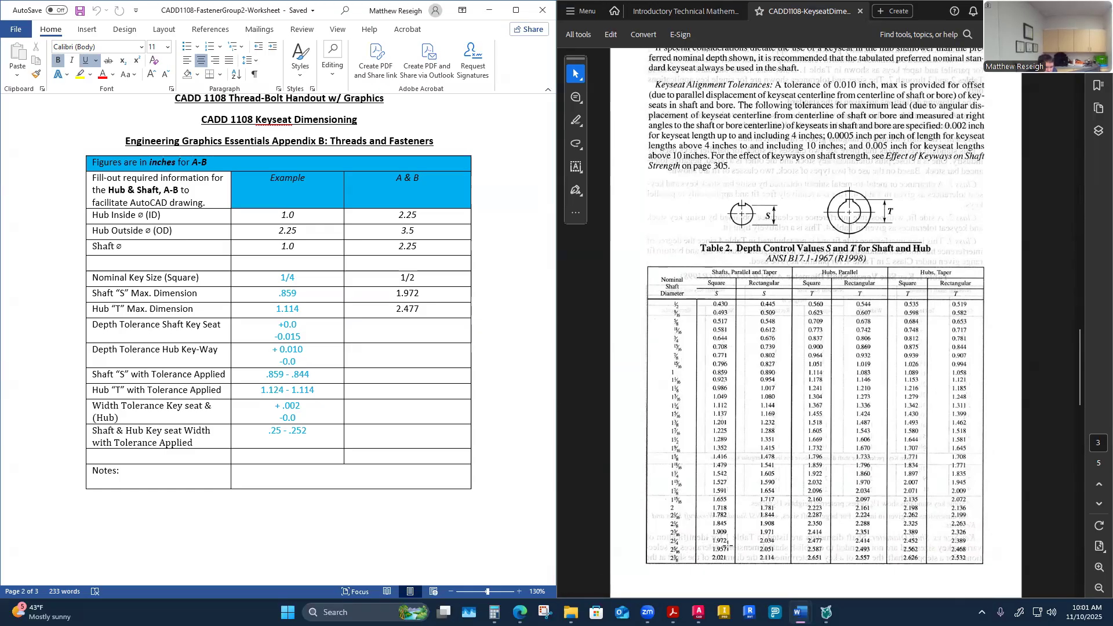
pyautogui.click(436, 296)
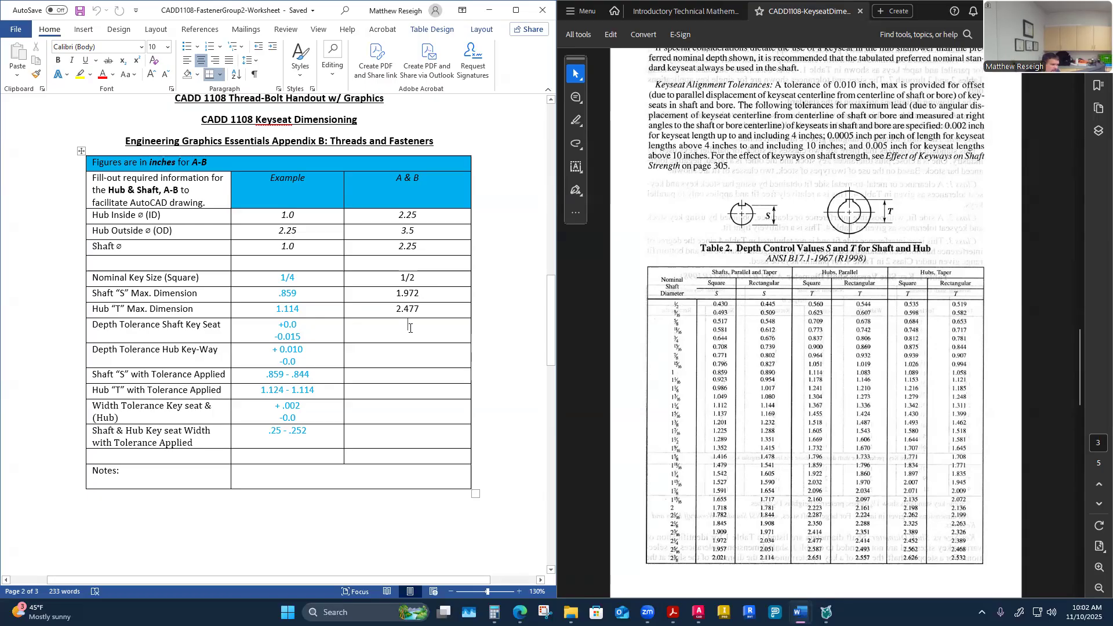
pyautogui.scroll(-5, 832, 398)
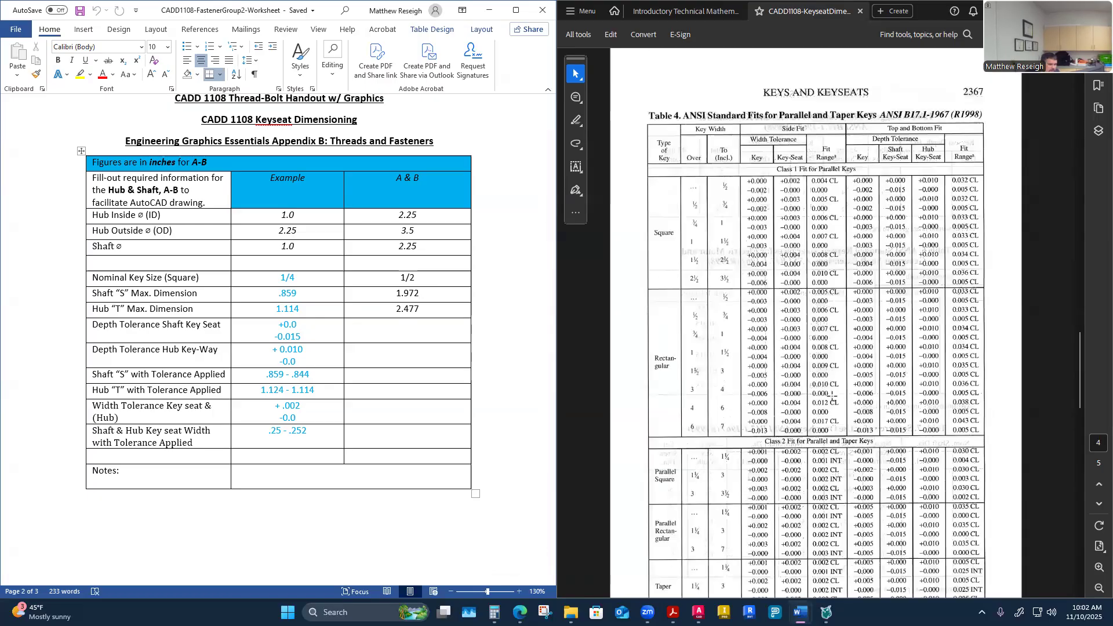
pyautogui.scroll(-2, 831, 399)
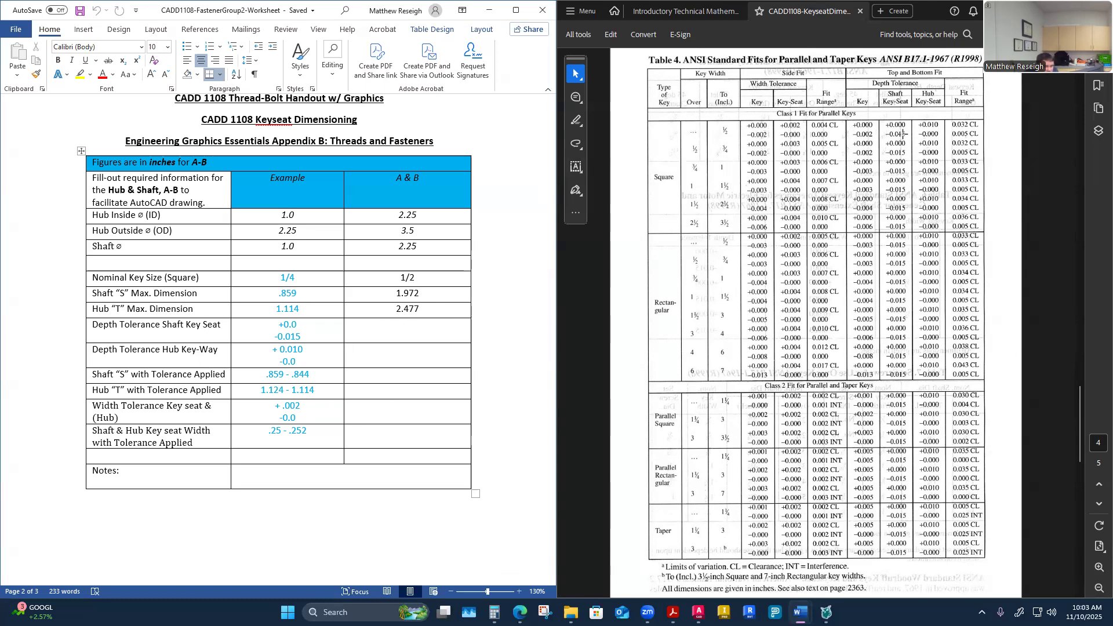
pyautogui.moveTo(307, 336); pyautogui.dragTo(258, 319)
pyautogui.hotkey('ctrl', 'c')
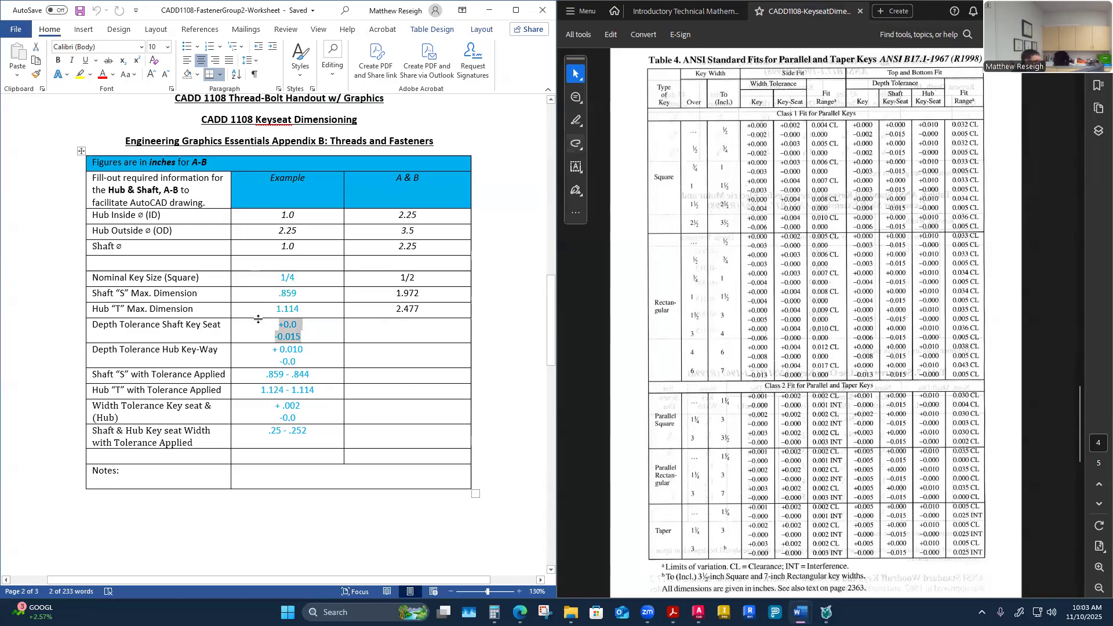
pyautogui.click(409, 335)
pyautogui.hotkey('ctrl', 'v')
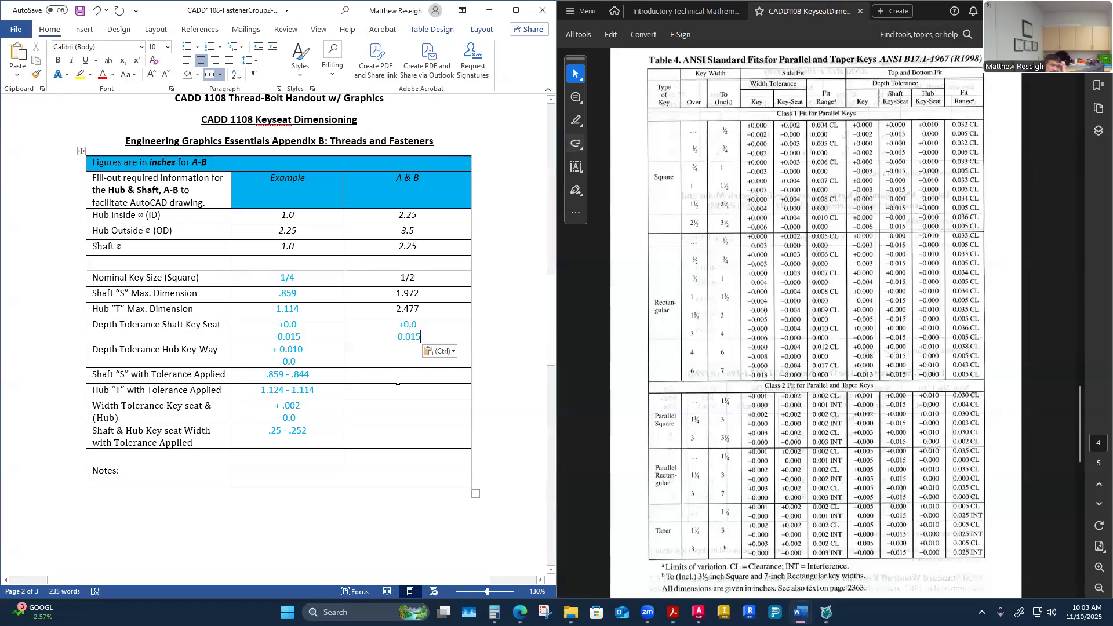
# Step: Copy the example's hub key-way depth tolerance, +0.010 / -0.0, into the A & B column
pyautogui.click(406, 359)
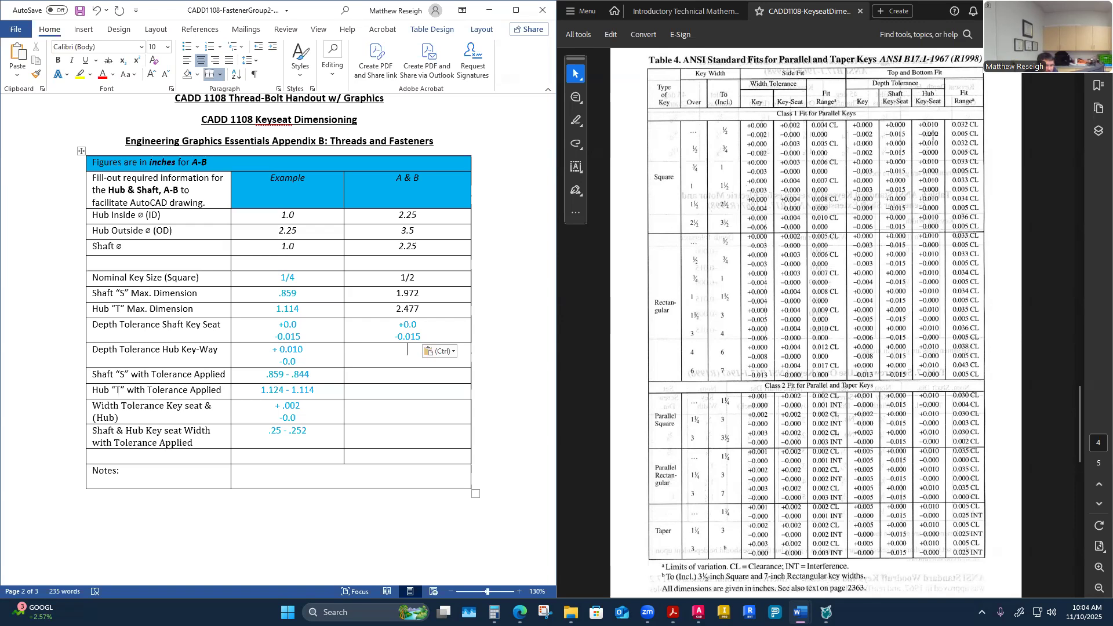
pyautogui.click(290, 363)
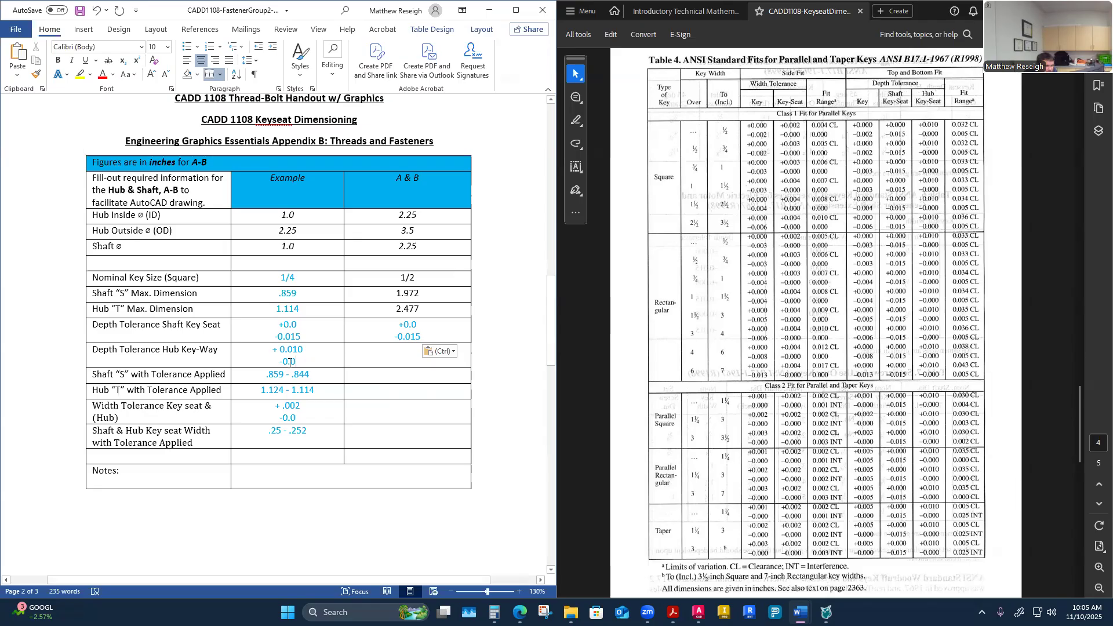
pyautogui.moveTo(290, 363); pyautogui.dragTo(262, 353)
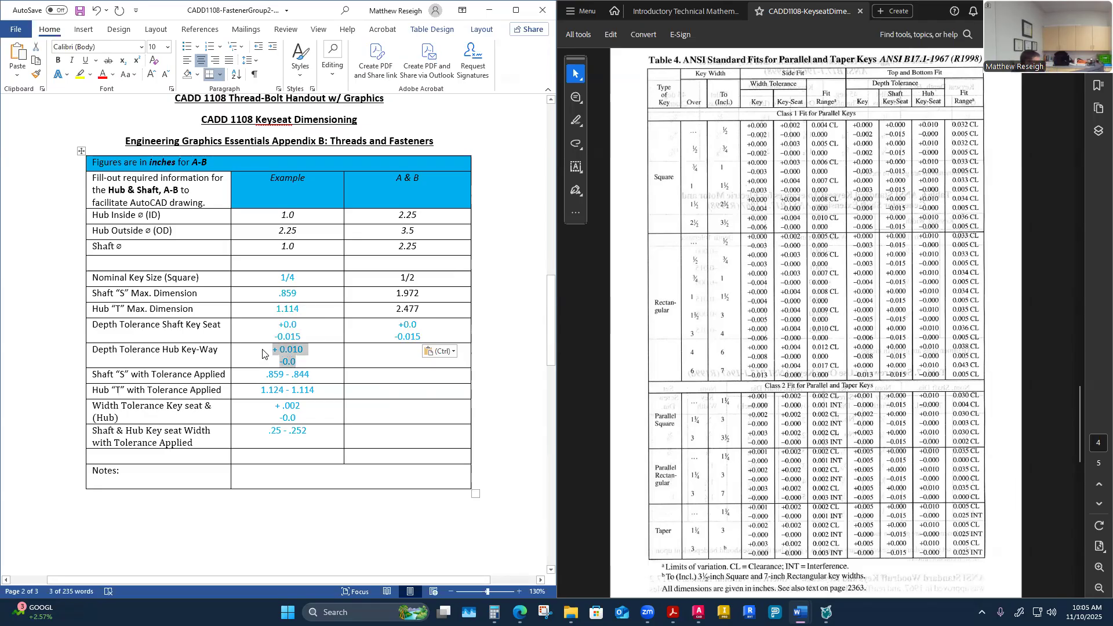
pyautogui.hotkey('ctrl', 'c')
pyautogui.click(419, 362)
pyautogui.hotkey('ctrl', 'v')
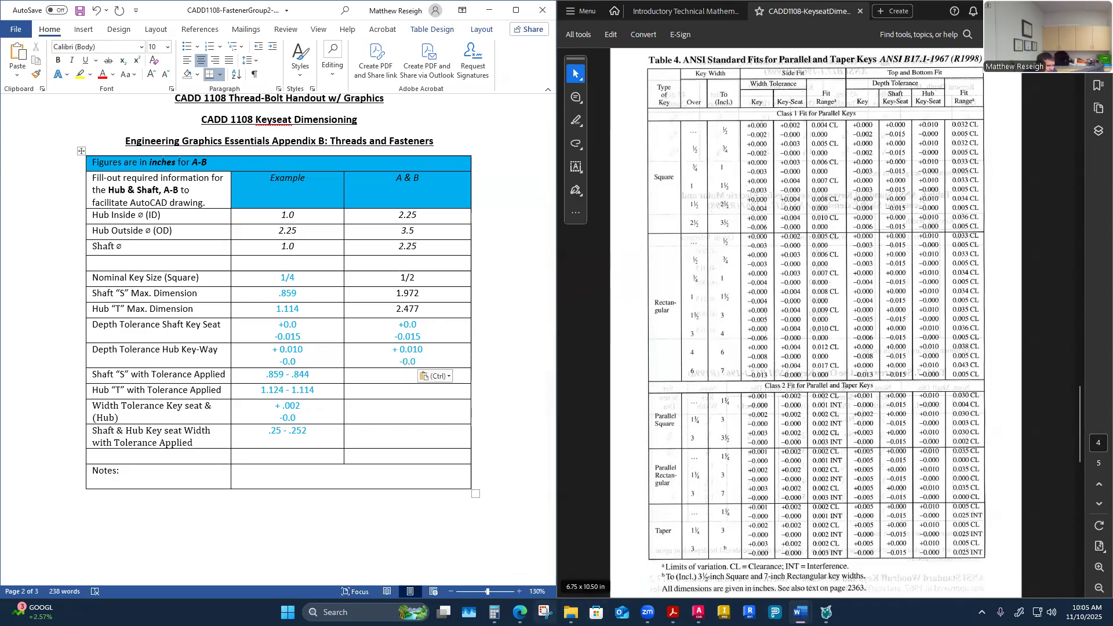
# Step: Open Calculator with 1.972 and begin the A & B Shaft "S" with Tolerance Applied entry as 1.972 –
pyautogui.click(495, 613)
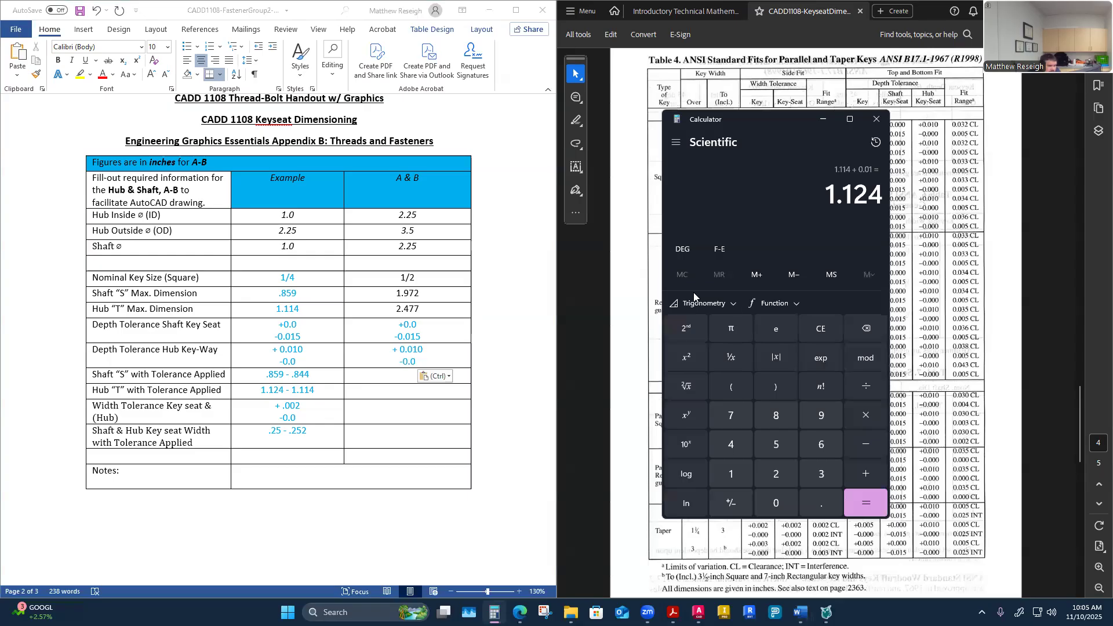
pyautogui.click(817, 328)
pyautogui.write('1.972')
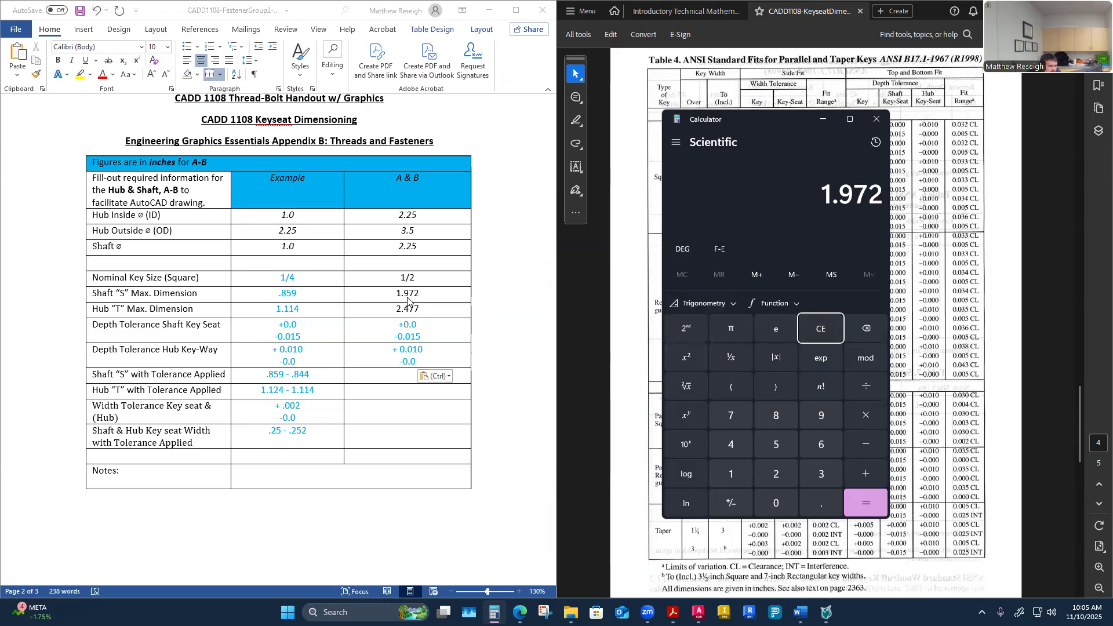
pyautogui.click(397, 375)
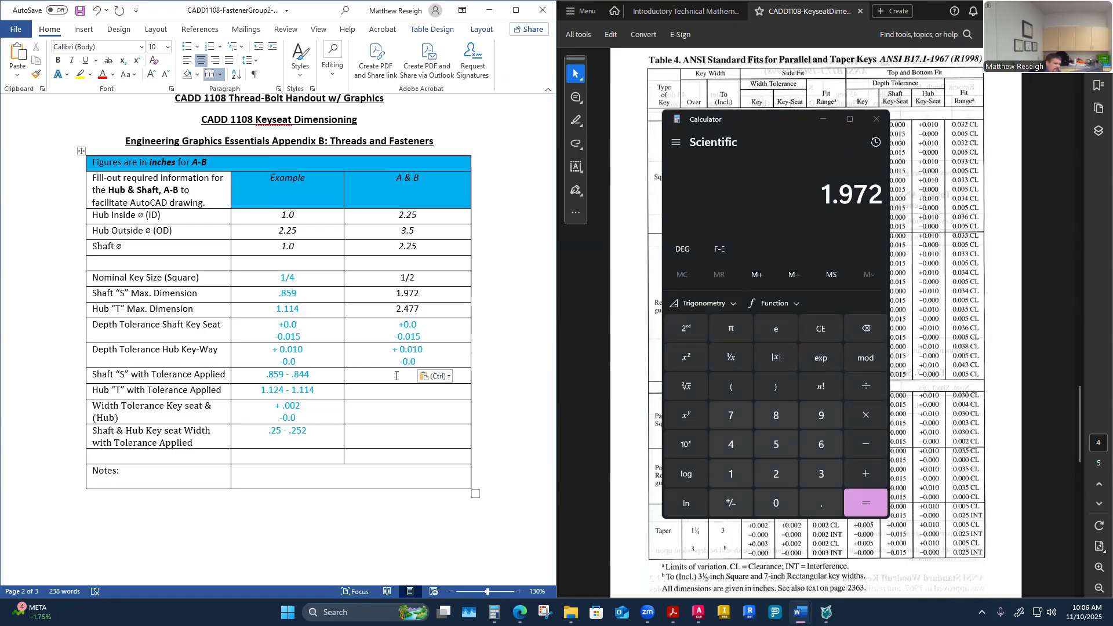
pyautogui.write('1.972 -')
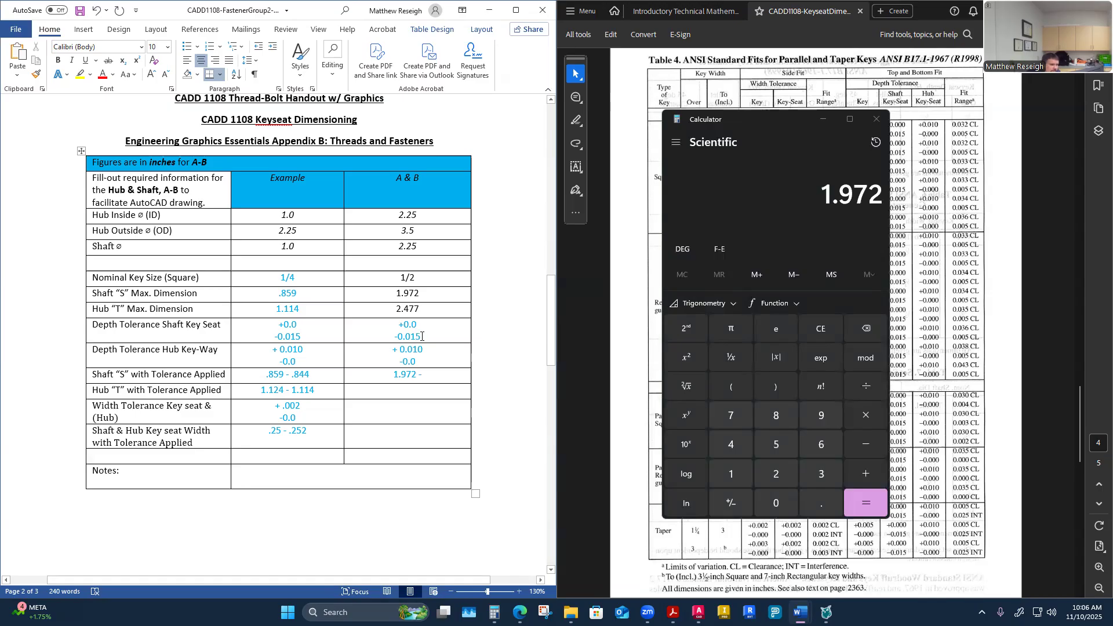
# Step: Subtract 0.015 from 1.972 in Calculator and finish the shaft "S" entry as 1.972 – 1.957
pyautogui.click(814, 200)
pyautogui.press('-')
pyautogui.write('0.015')
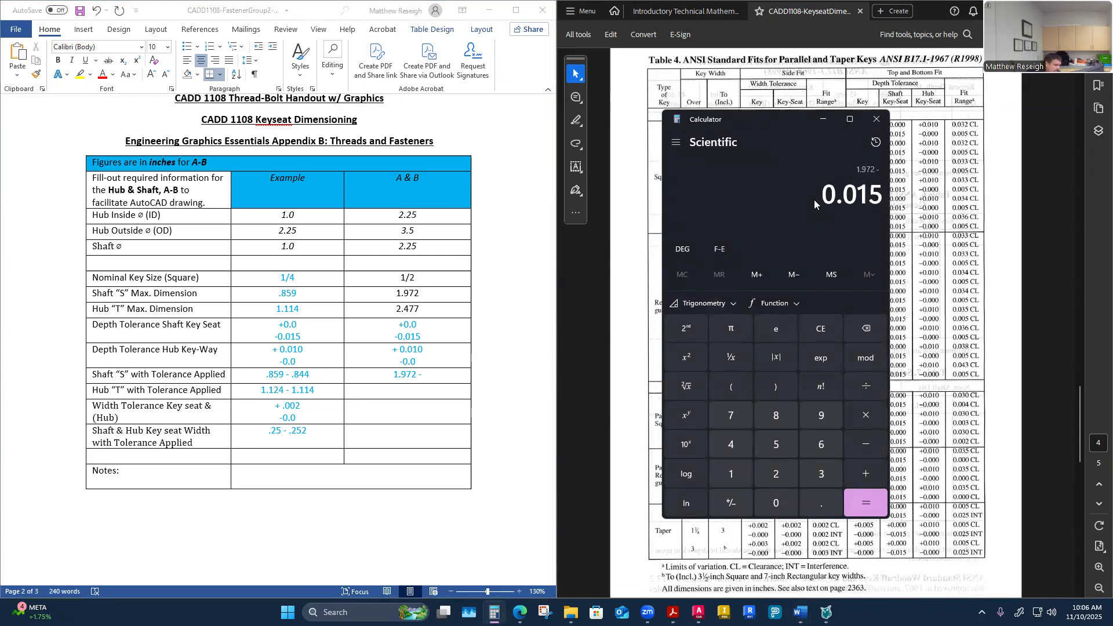
pyautogui.press('Return')
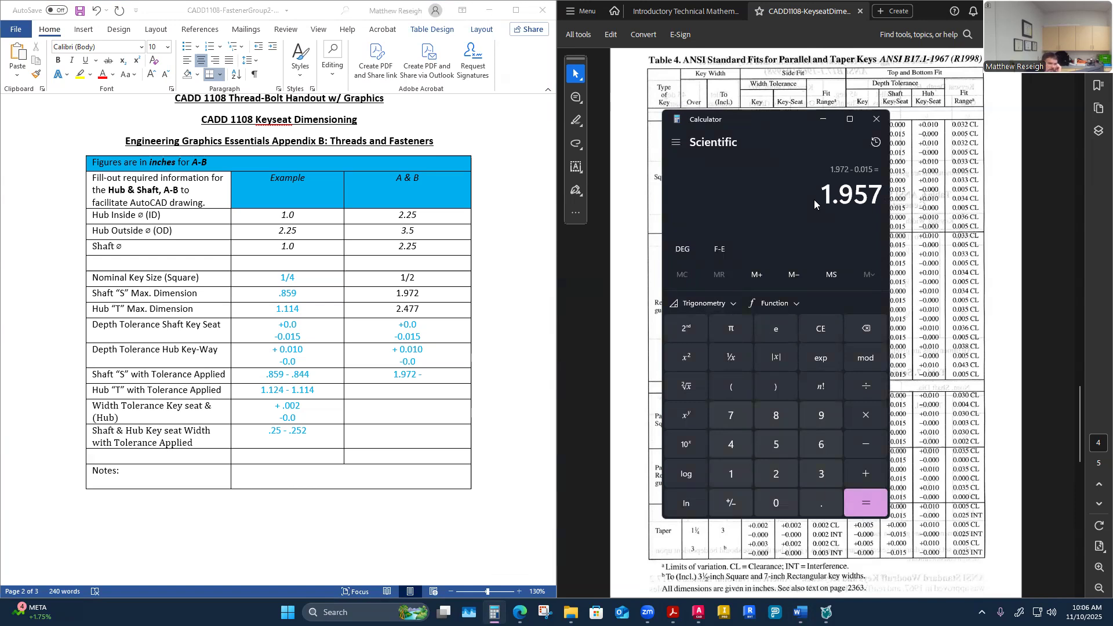
pyautogui.click(436, 375)
pyautogui.write('1.9')
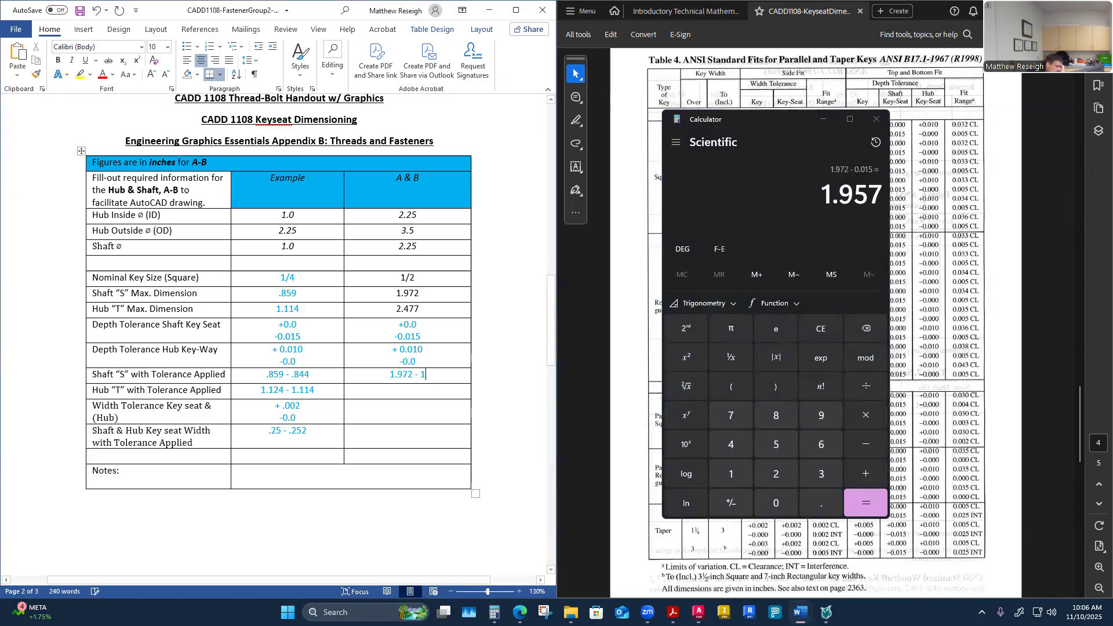
pyautogui.write('57')
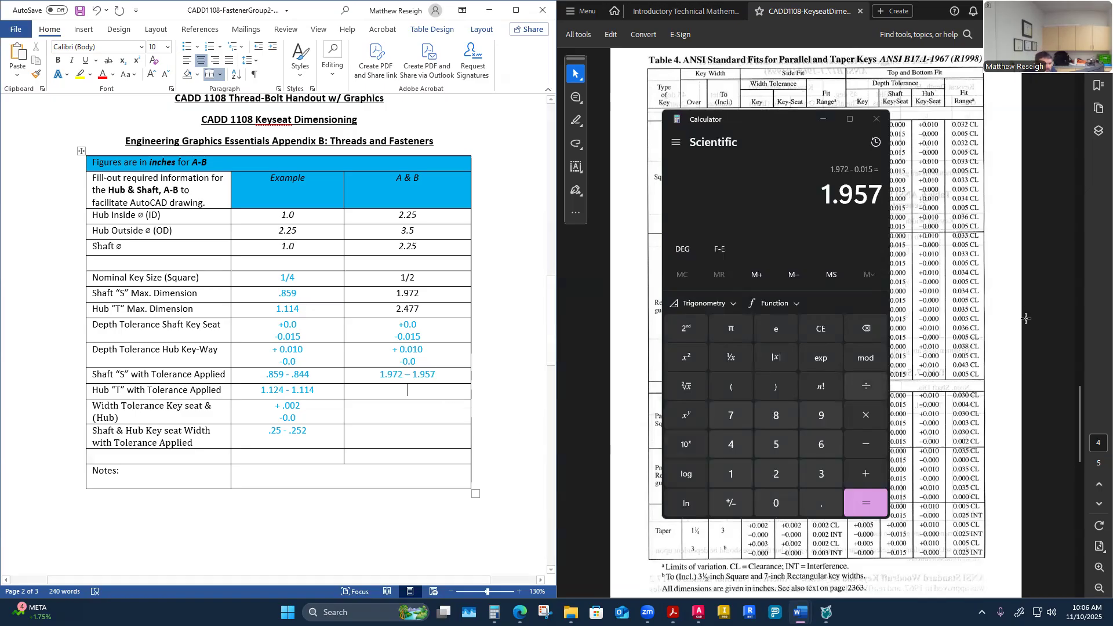
# Step: Zoom into the handout's Table 2 shaft and hub diagram to examine the S and T depth dimensions
pyautogui.click(1057, 336)
pyautogui.scroll(10, 1057, 336)
pyautogui.scroll(1, 766, 278)
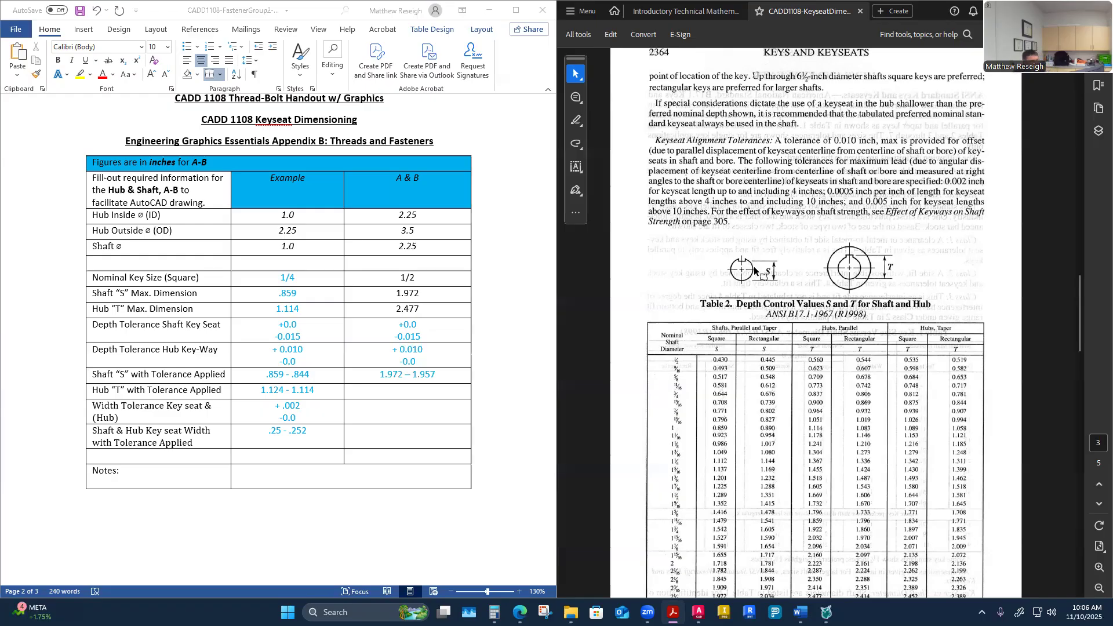
pyautogui.keyDown('ctrl'); pyautogui.scroll(3, 755, 272); pyautogui.keyUp('ctrl')
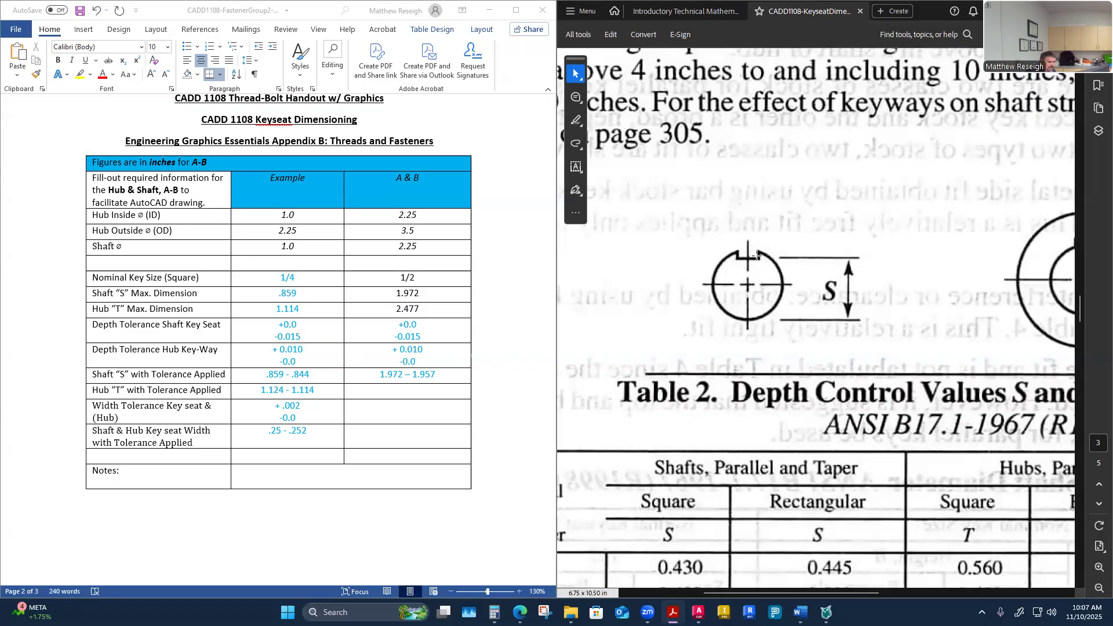
pyautogui.click(411, 300)
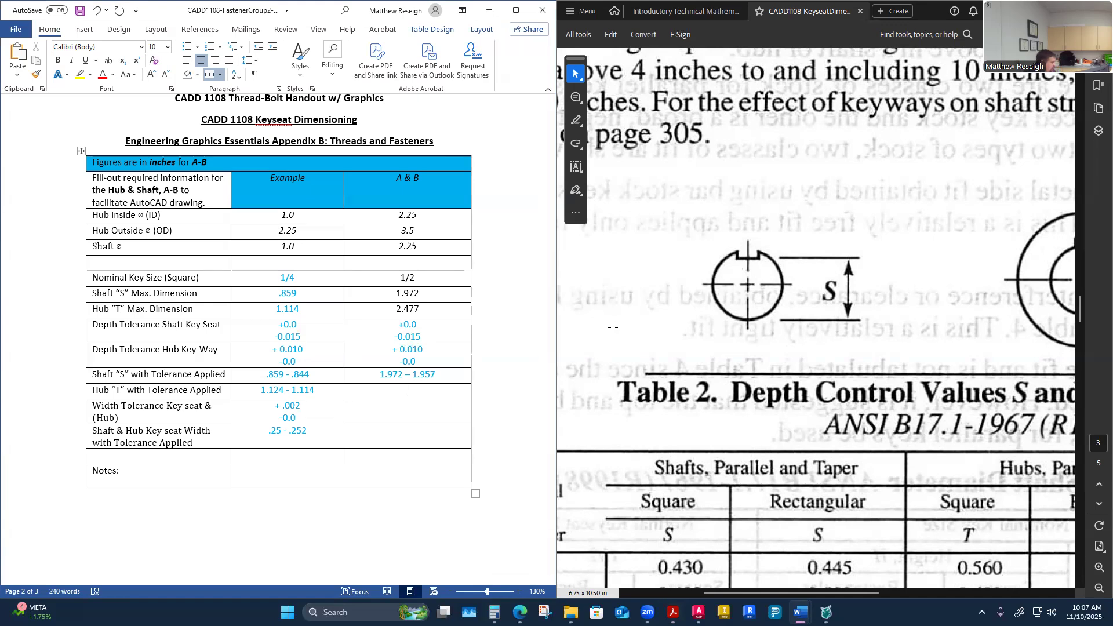
pyautogui.scroll(-1, 620, 318)
pyautogui.scroll(1, 627, 322)
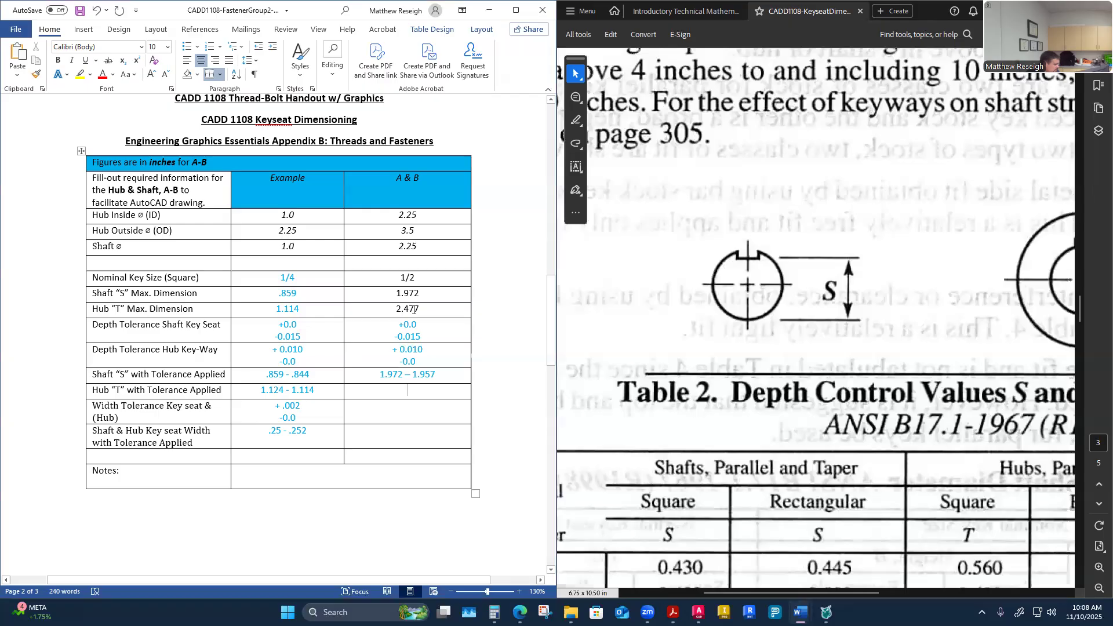
pyautogui.scroll(-1, 771, 321)
pyautogui.scroll(1, 772, 320)
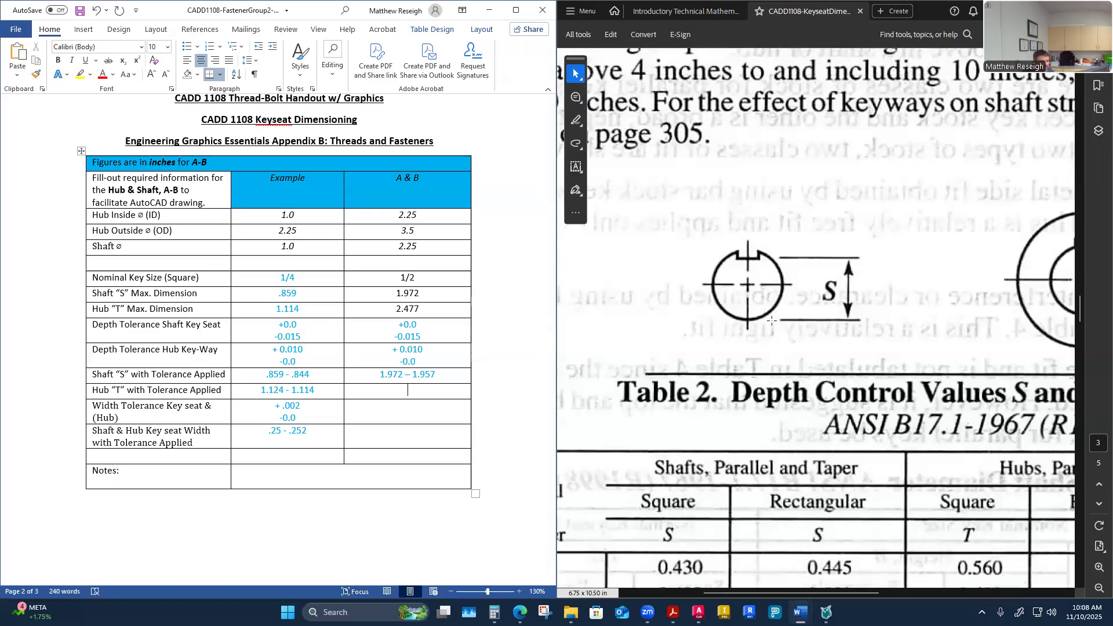
pyautogui.click(771, 321)
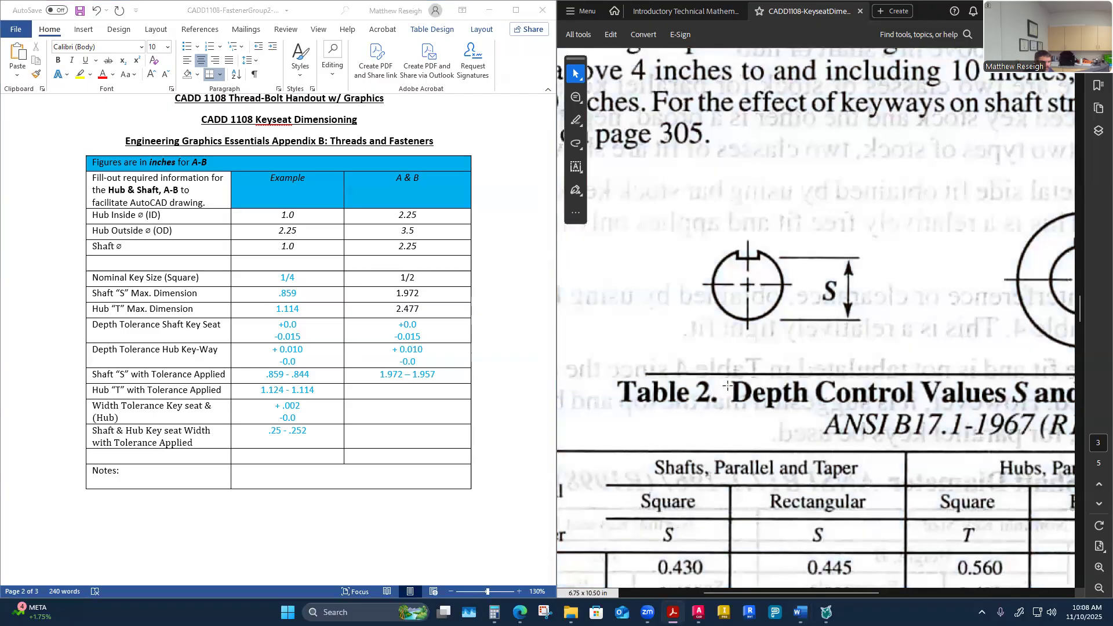
pyautogui.hscroll(1, 731, 381)
pyautogui.keyDown('ctrl'); pyautogui.scroll(-5, 730, 380); pyautogui.keyUp('ctrl')
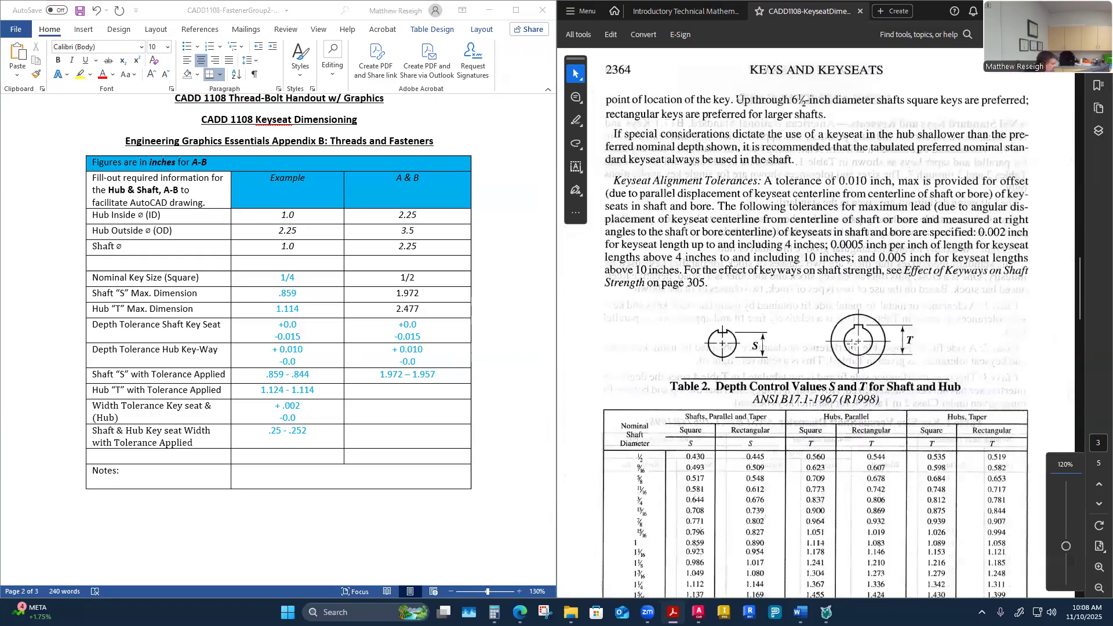
pyautogui.keyDown('ctrl'); pyautogui.scroll(1, 851, 348); pyautogui.keyUp('ctrl')
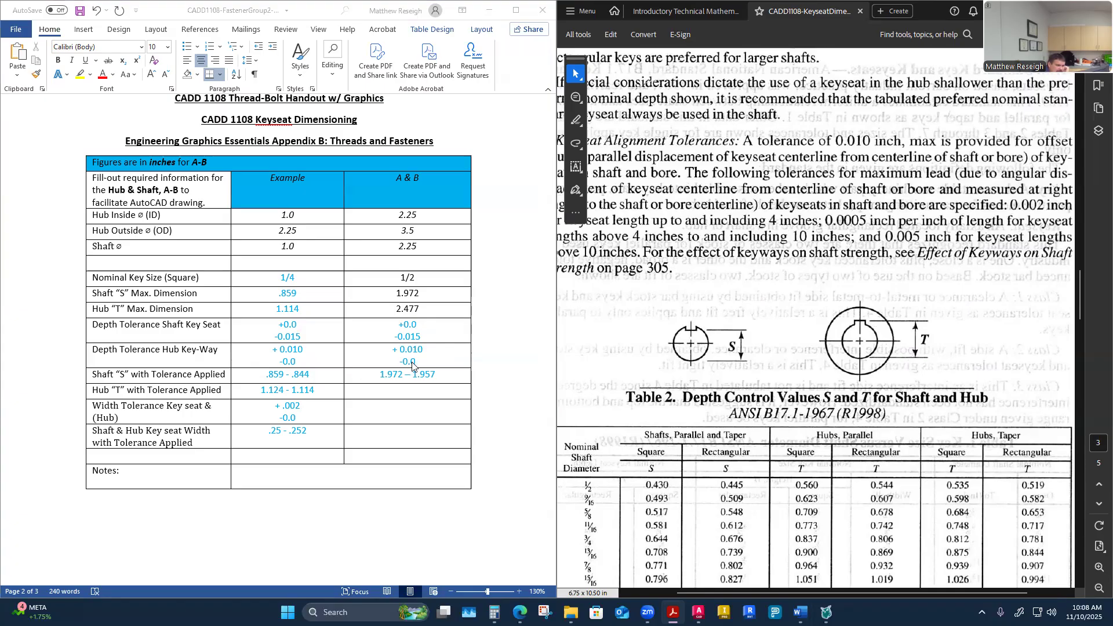
# Step: Add 0.010 to the A & B hub T dimension 2.477 in Calculator
pyautogui.click(385, 391)
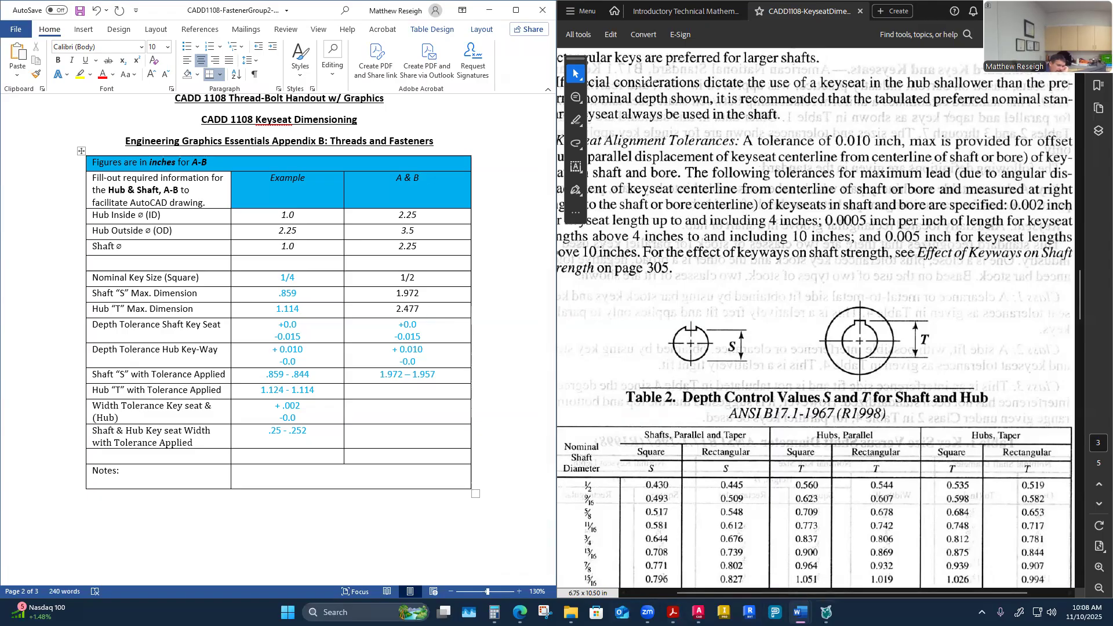
pyautogui.click(494, 612)
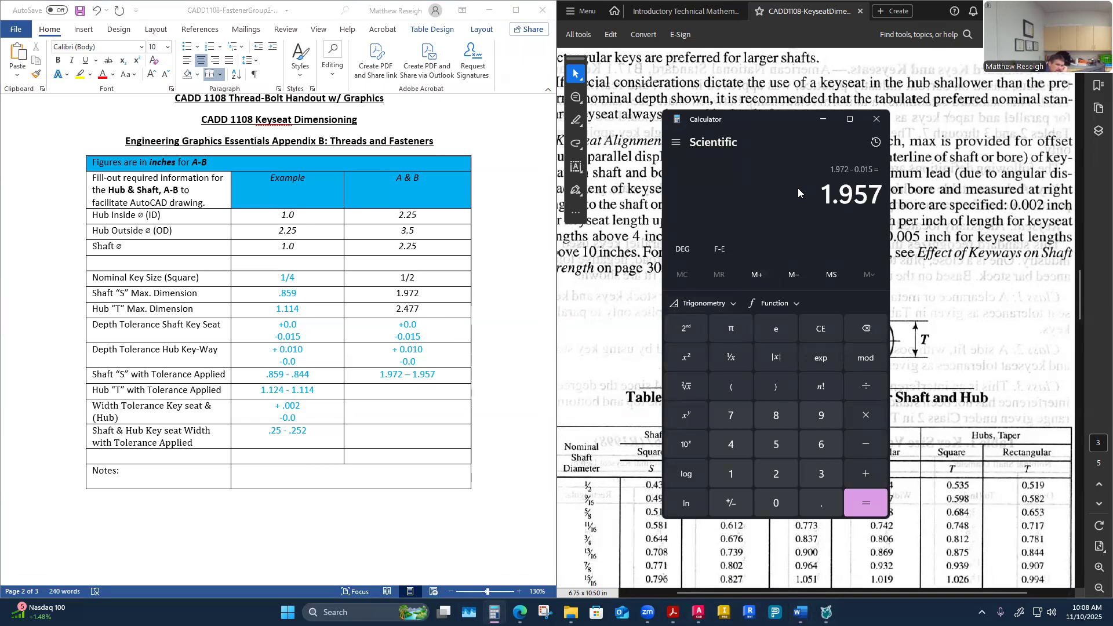
pyautogui.write('2.')
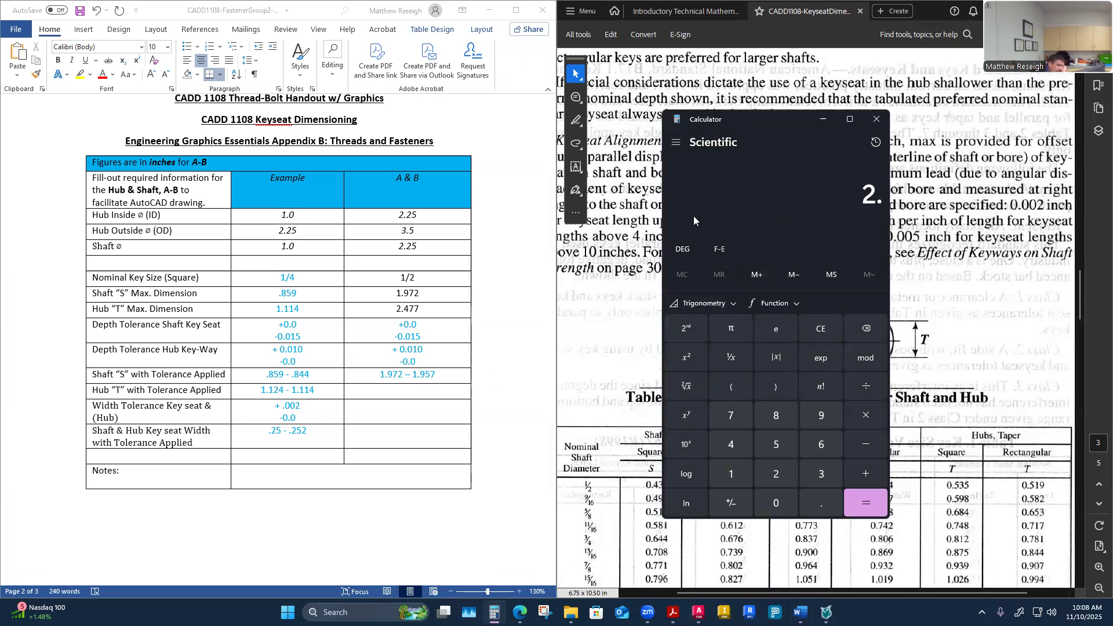
pyautogui.write('477')
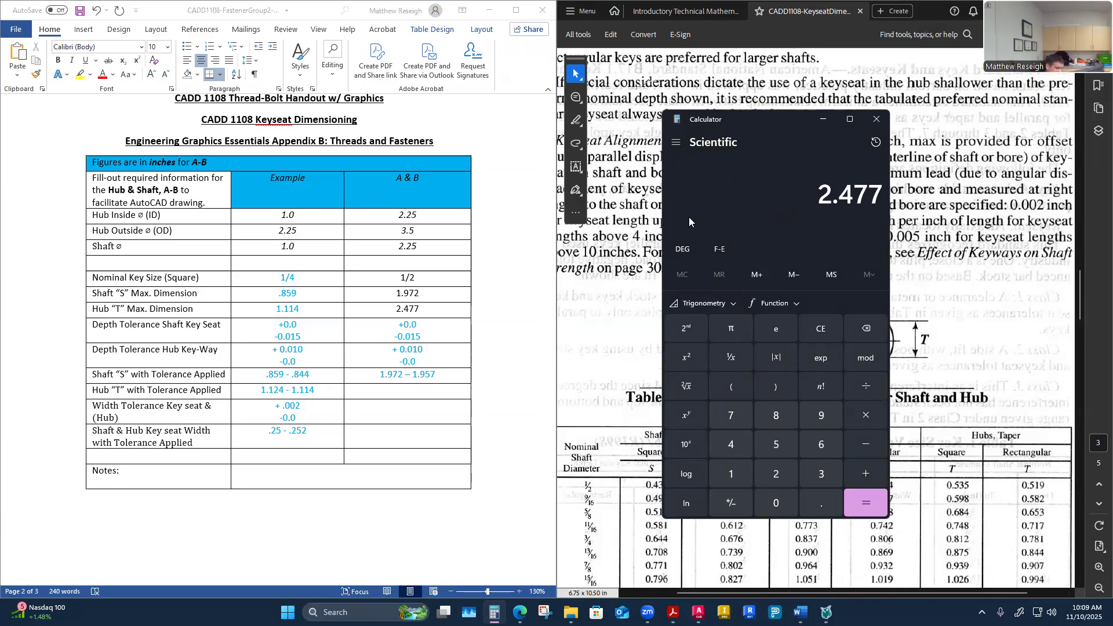
pyautogui.write('+.0')
pyautogui.write('10')
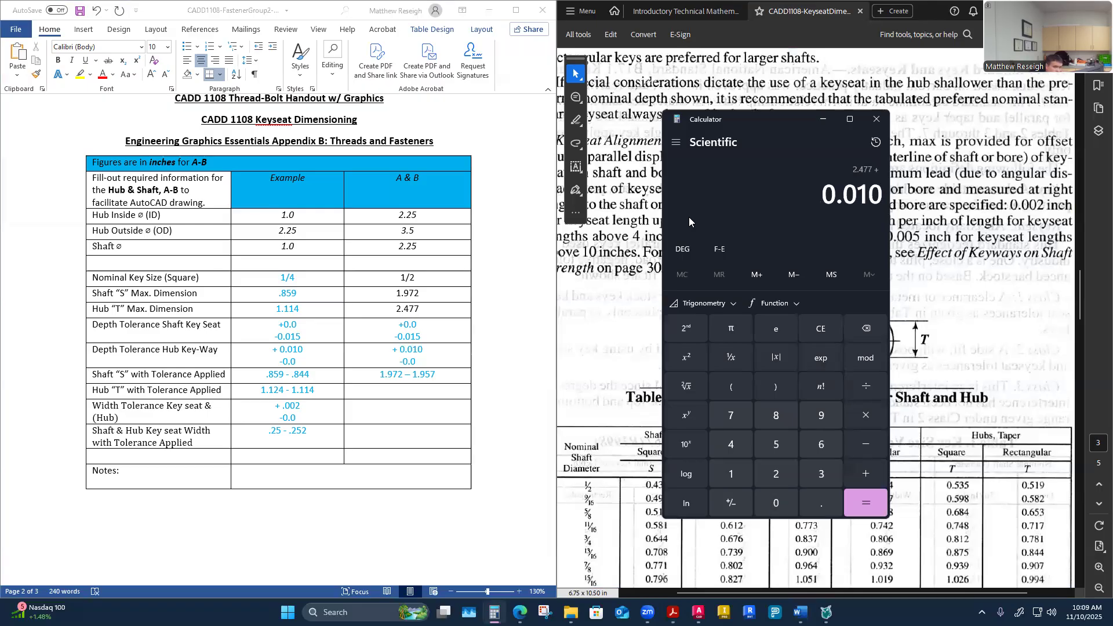
pyautogui.press('Return')
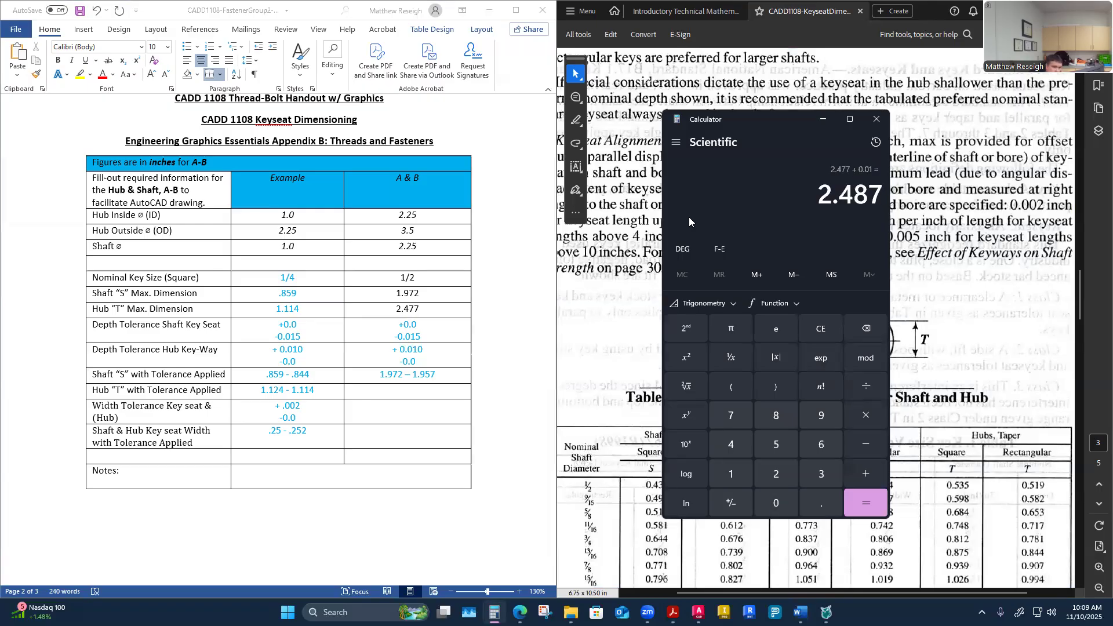
# Step: Enter the A & B Hub "T" with Tolerance Applied as 2.487 – 2.477
pyautogui.click(376, 390)
pyautogui.write('2.')
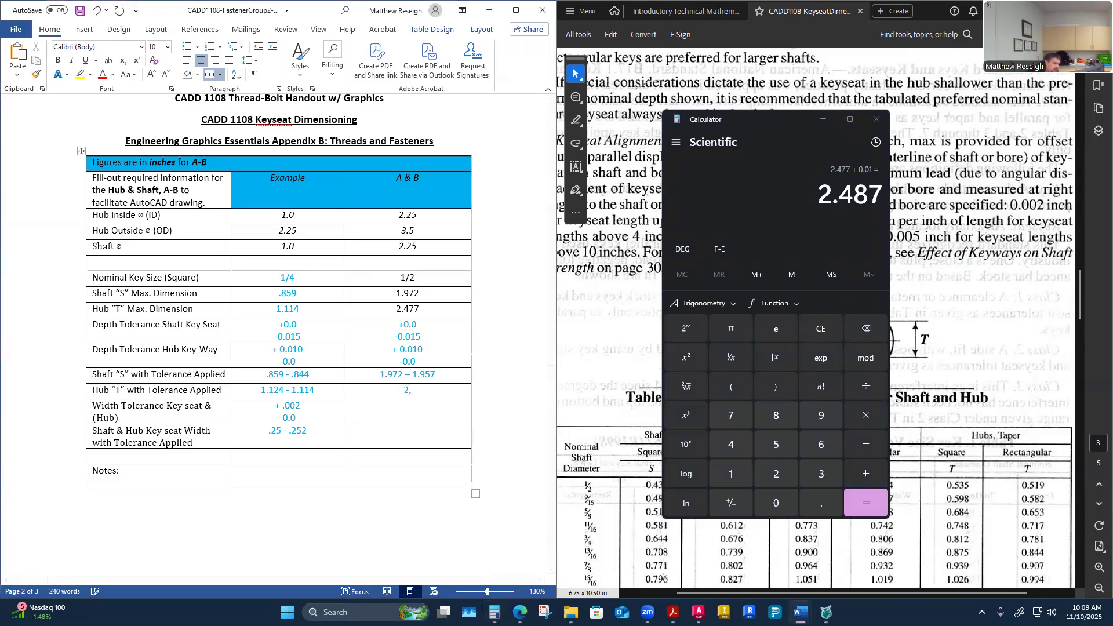
pyautogui.write('487 -')
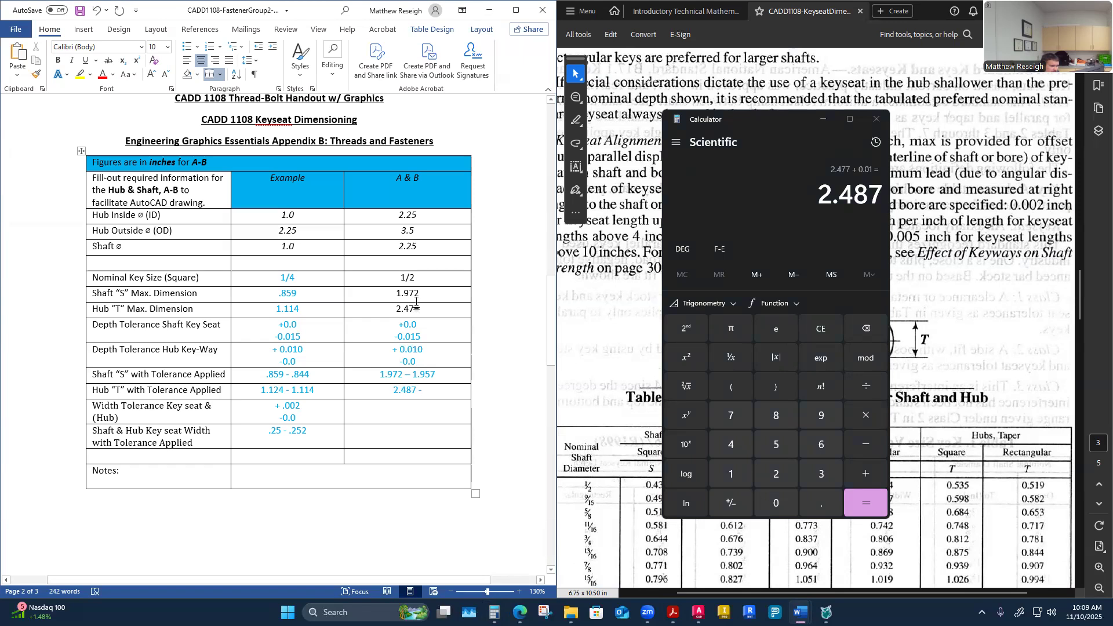
pyautogui.write(' 2.477')
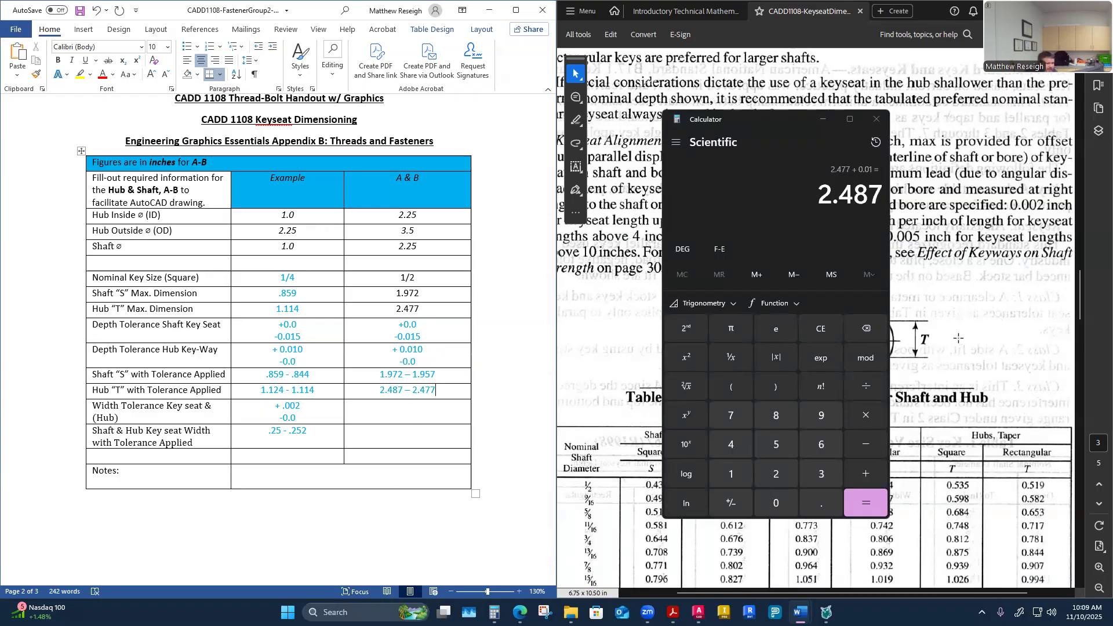
# Step: Close Calculator and scroll the handout to examine Table 4, ANSI Standard Fits for Parallel and Taper Keys
pyautogui.click(875, 119)
pyautogui.click(499, 546)
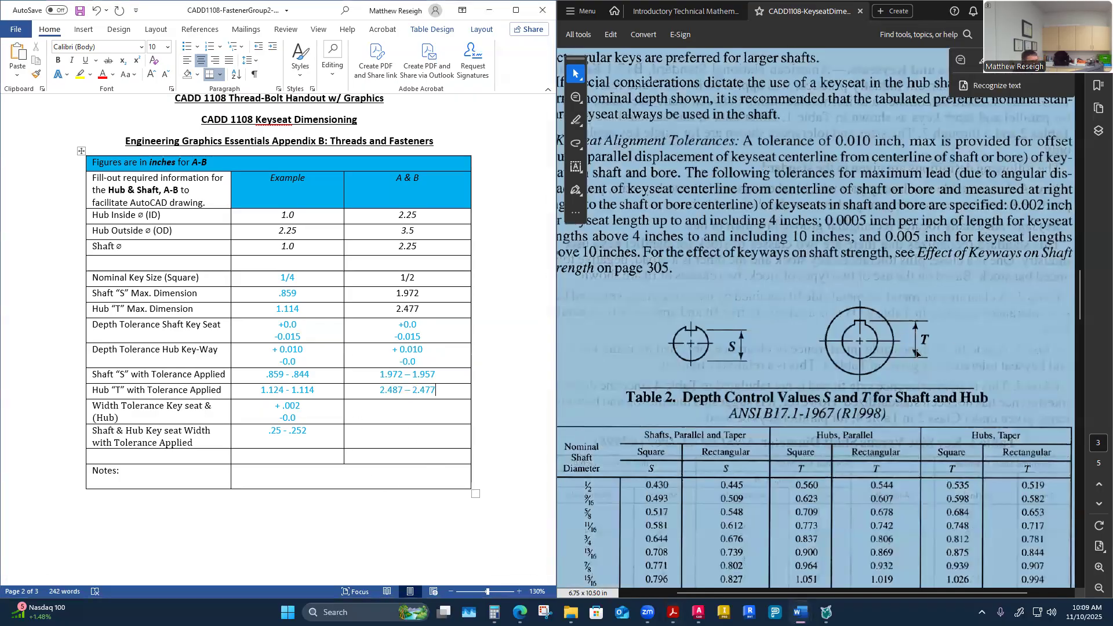
pyautogui.click(1000, 350)
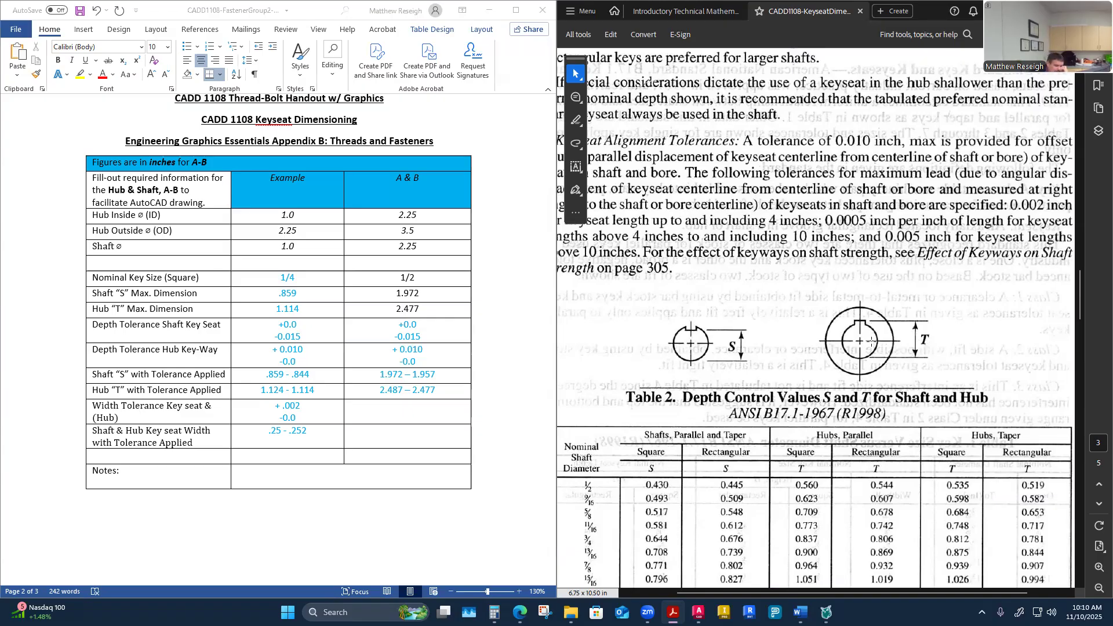
pyautogui.moveTo(673, 612)
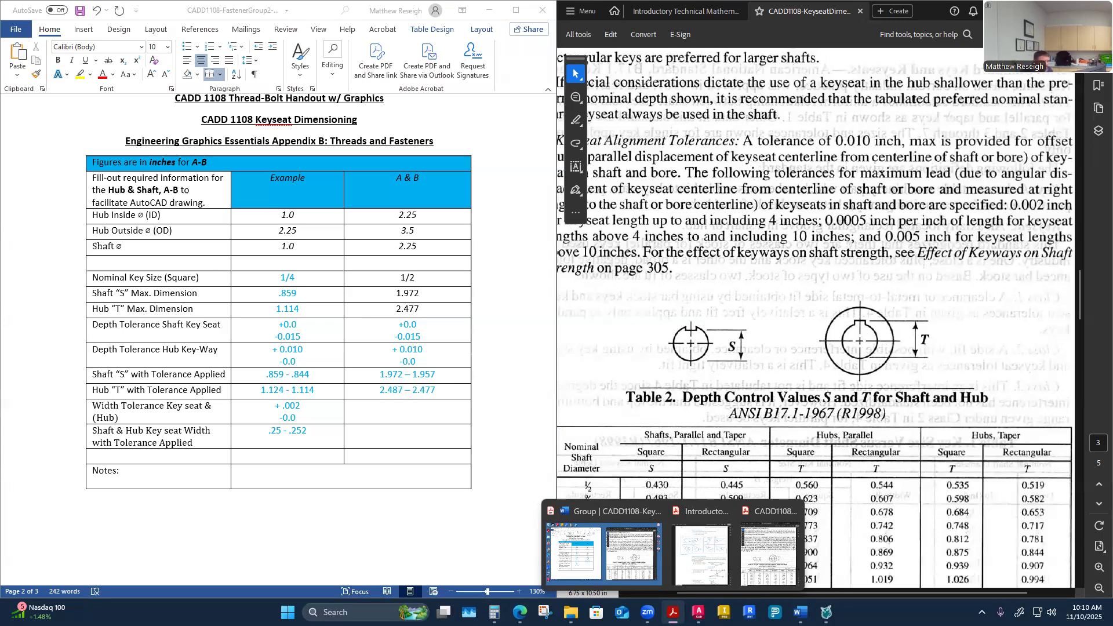
pyautogui.scroll(-3, 809, 371)
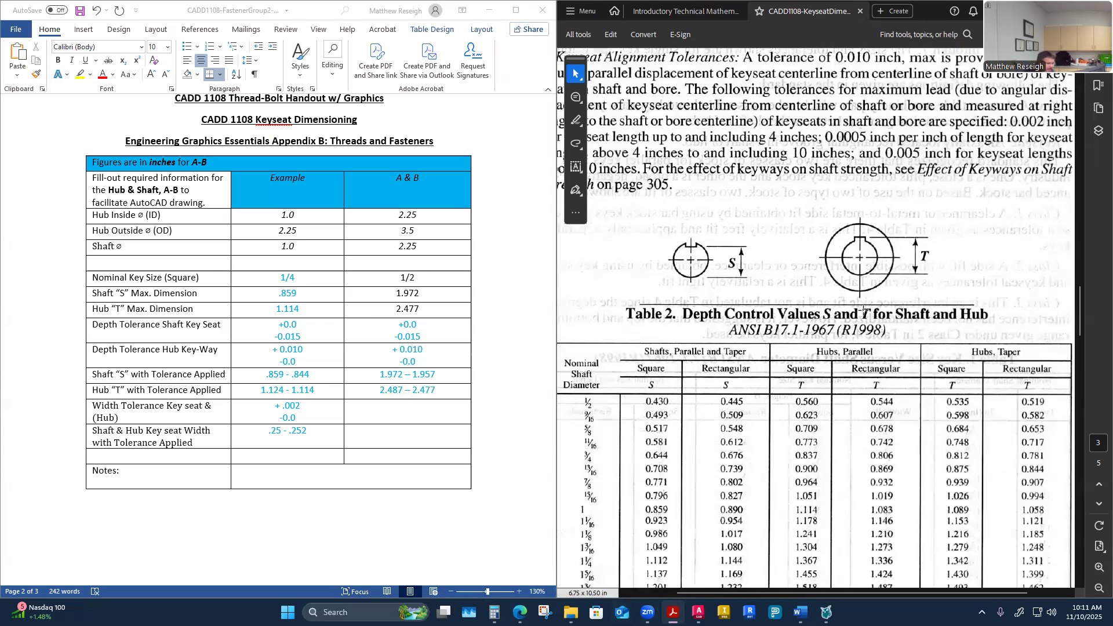
pyautogui.keyDown('ctrl'); pyautogui.scroll(-2, 949, 276); pyautogui.keyUp('ctrl')
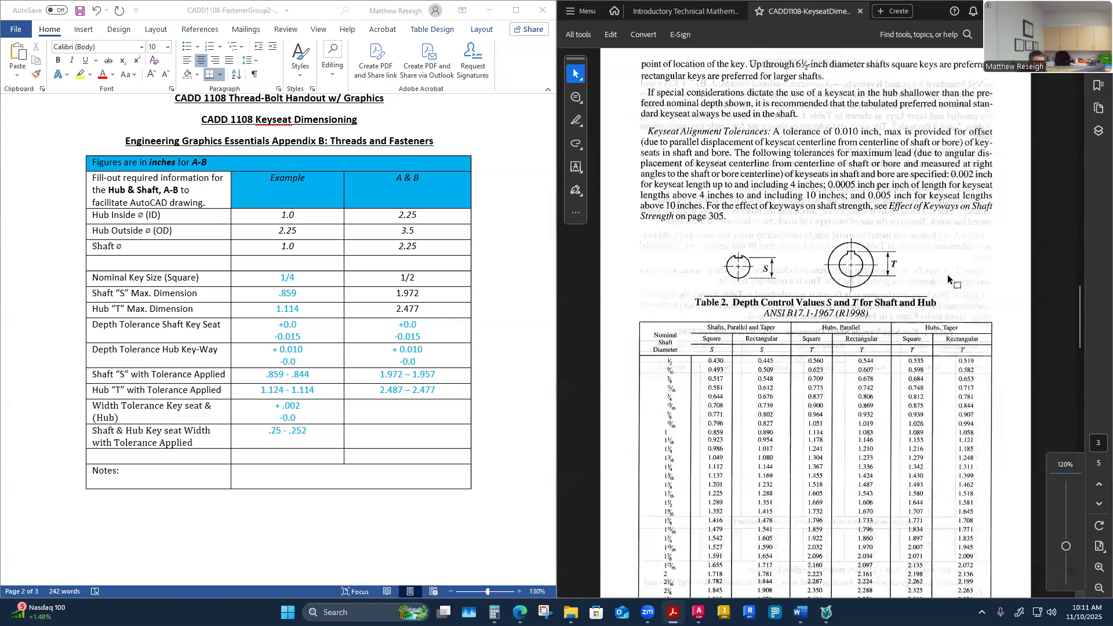
pyautogui.keyDown('ctrl'); pyautogui.scroll(1, 946, 276); pyautogui.keyUp('ctrl')
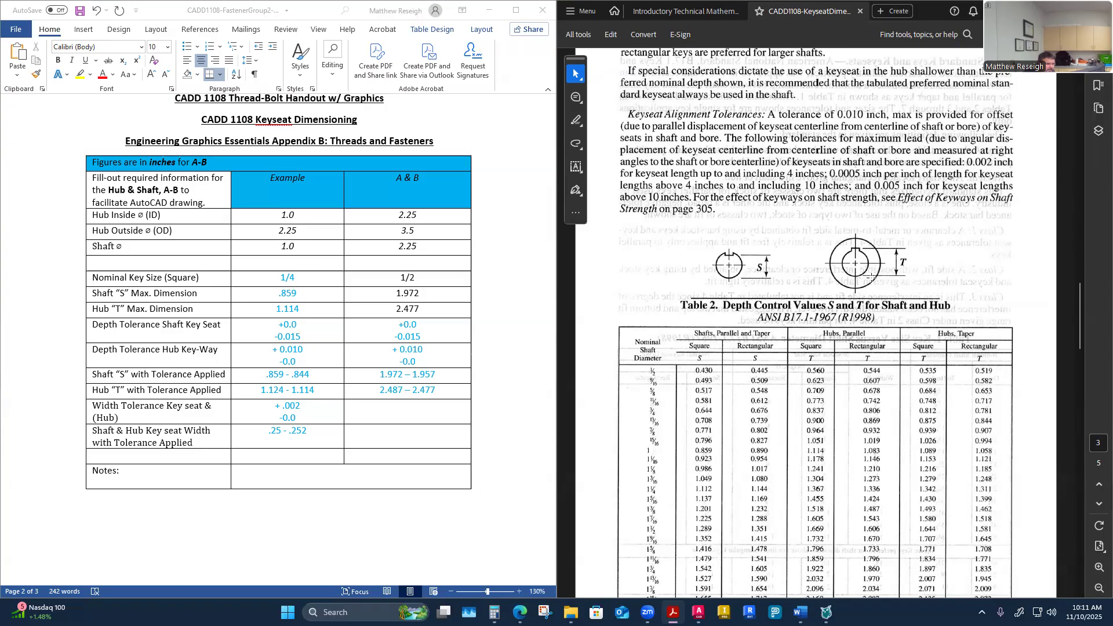
pyautogui.scroll(-3, 809, 421)
pyautogui.scroll(-5, 809, 421)
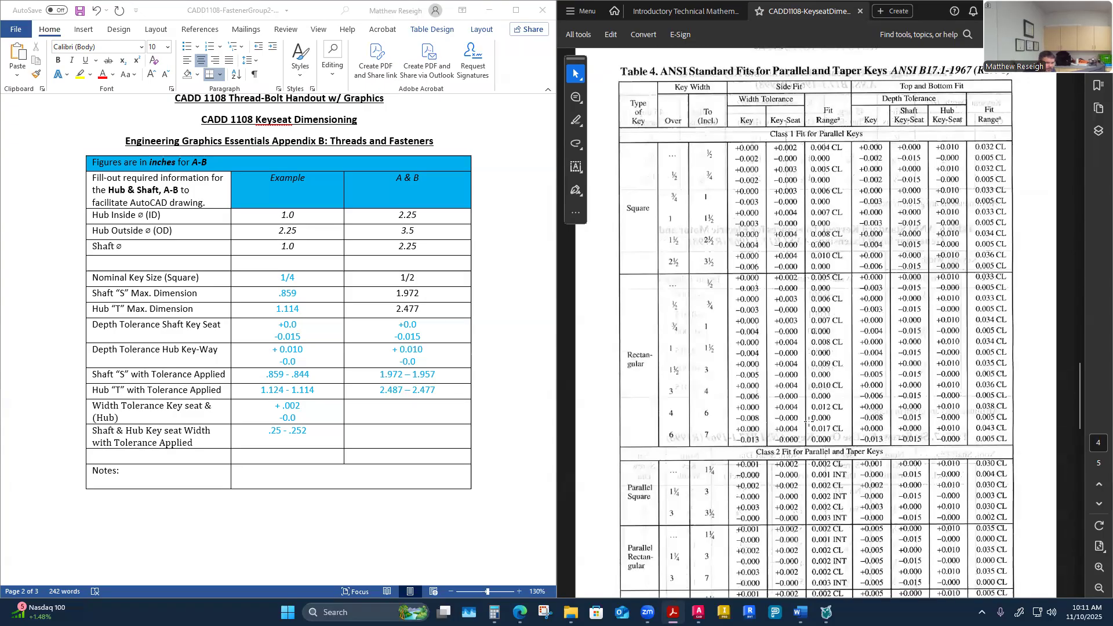
pyautogui.scroll(-2, 808, 423)
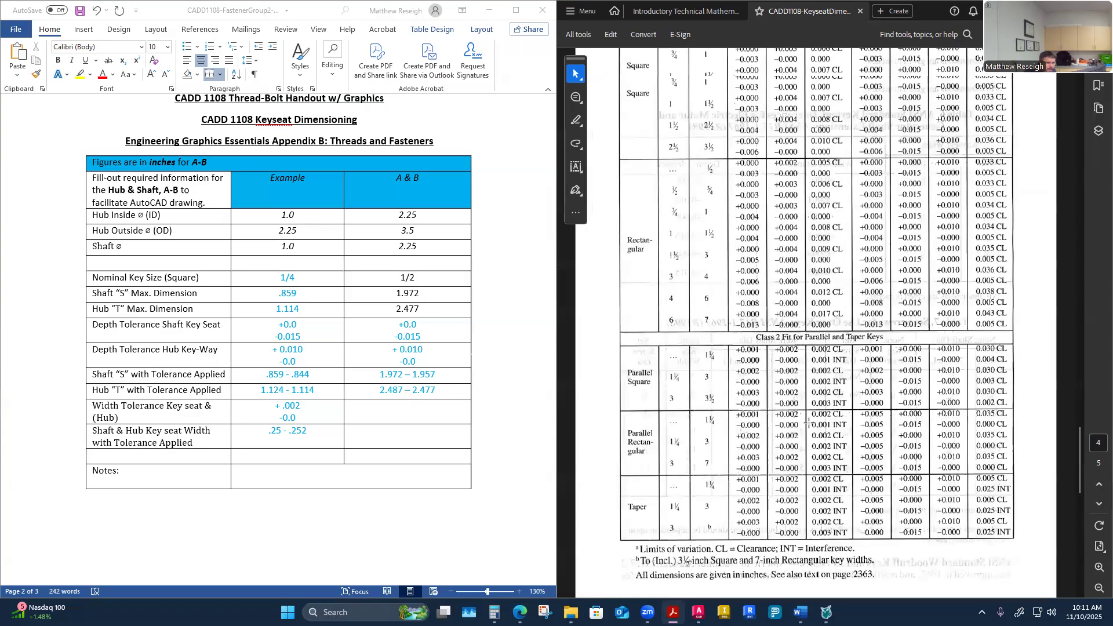
pyautogui.scroll(3, 809, 423)
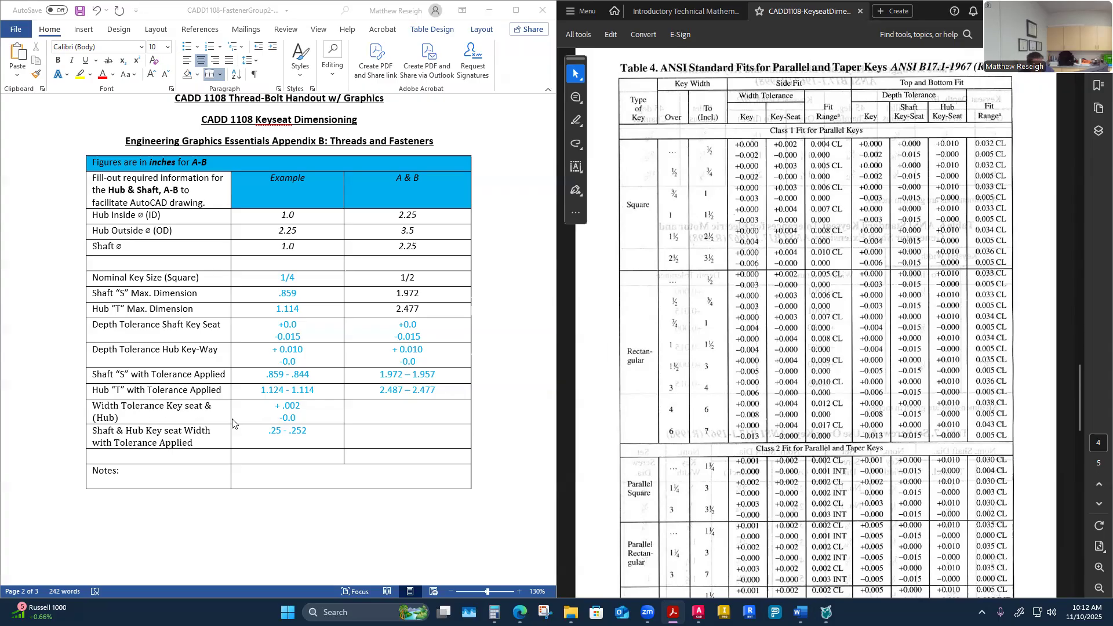
# Step: Copy the example's width tolerance, + .002 / -0.0, into the A & B Width Tolerance Key seat cell
pyautogui.click(363, 394)
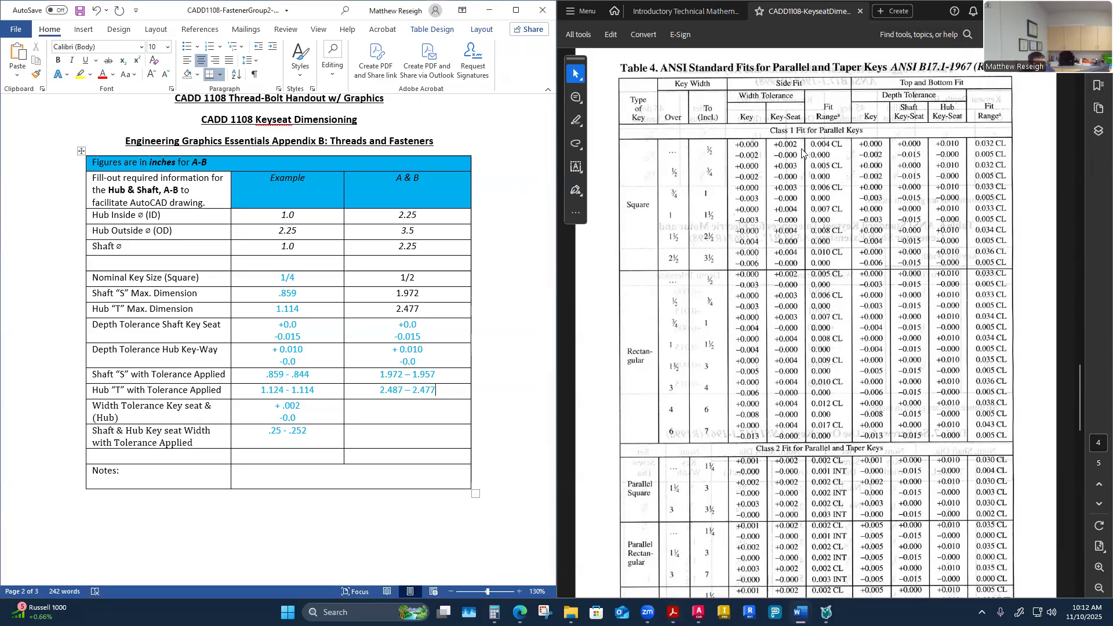
pyautogui.moveTo(303, 420); pyautogui.dragTo(259, 395)
pyautogui.hotkey('ctrl', 'c')
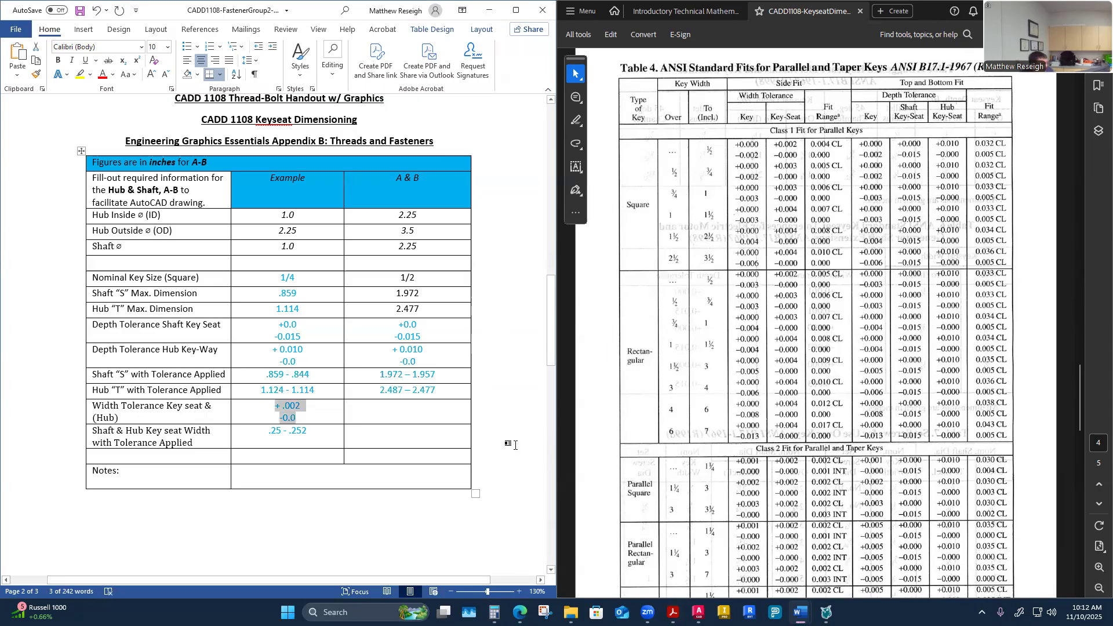
pyautogui.click(404, 411)
pyautogui.hotkey('ctrl', 'v')
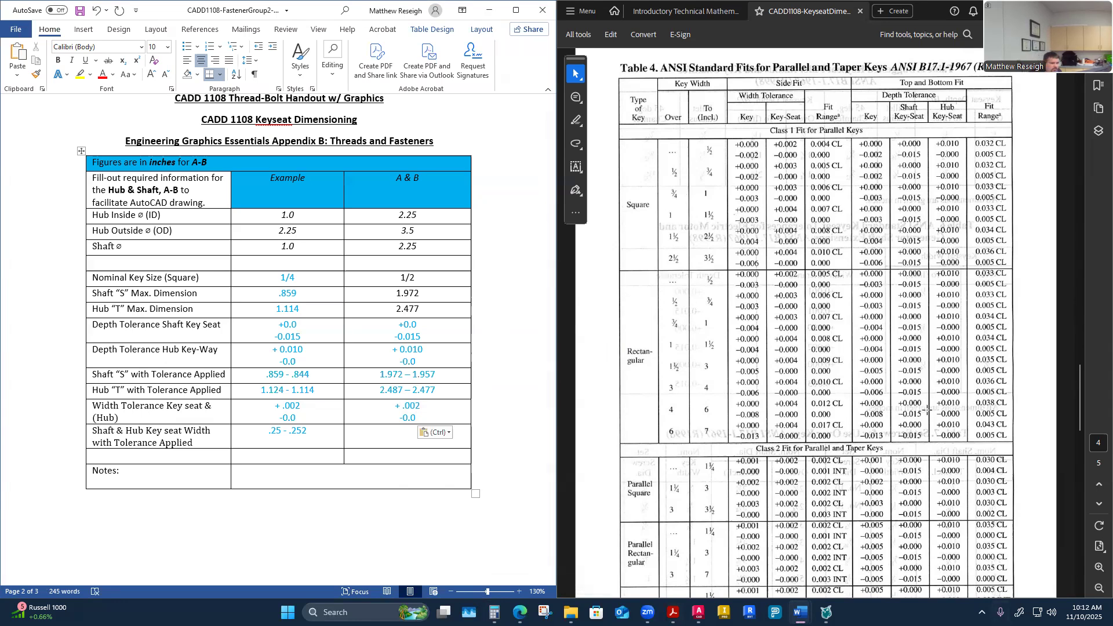
# Step: Enter the A & B Shaft & Hub Key seat Width with Tolerance Applied as .5 - .502
pyautogui.scroll(2, 898, 364)
pyautogui.scroll(15, 898, 364)
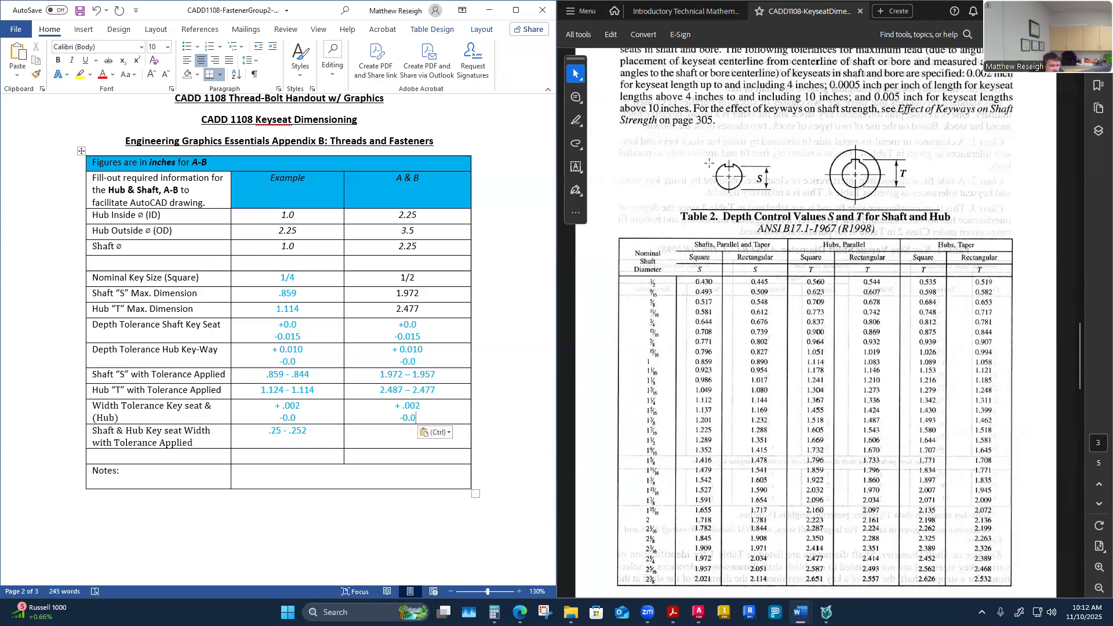
pyautogui.scroll(-5, 724, 263)
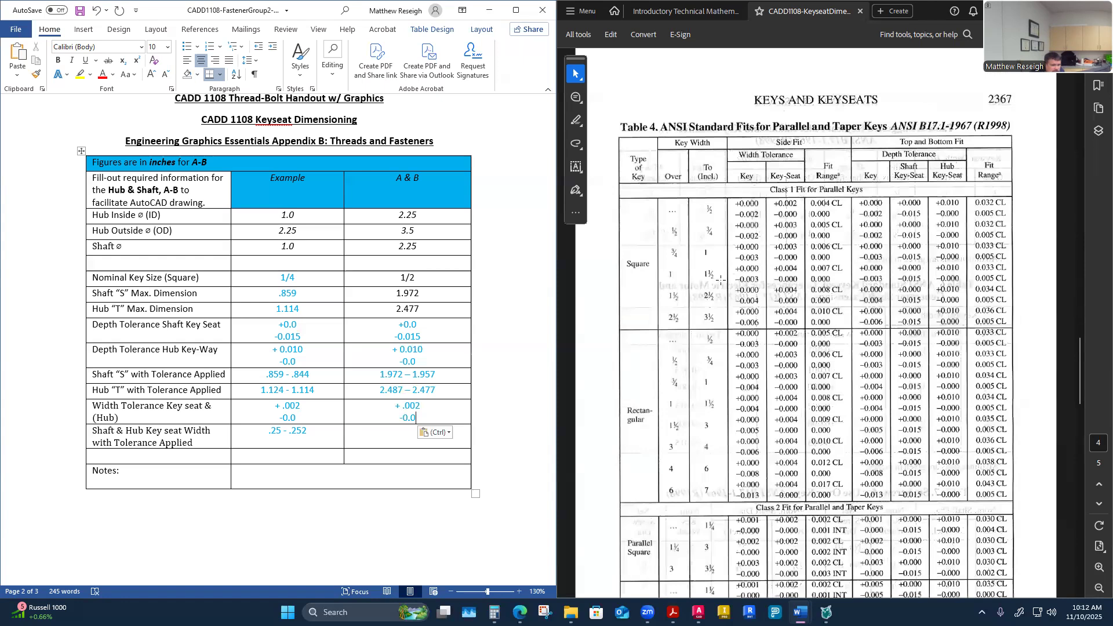
pyautogui.scroll(-2, 726, 278)
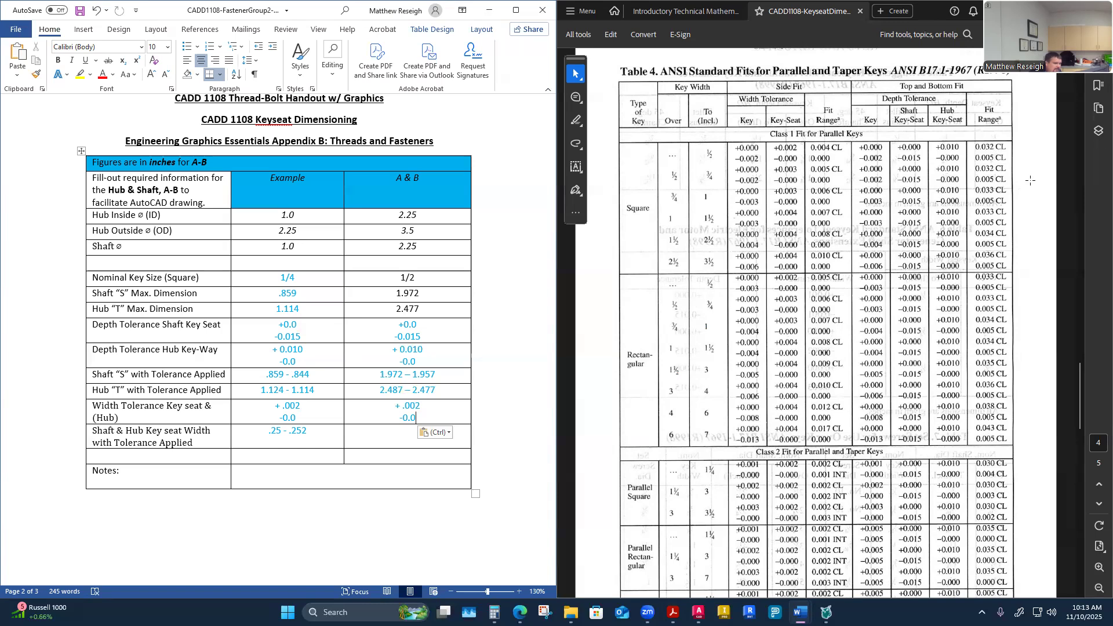
pyautogui.scroll(-1, 712, 329)
pyautogui.scroll(1, 712, 329)
pyautogui.scroll(1, 712, 329)
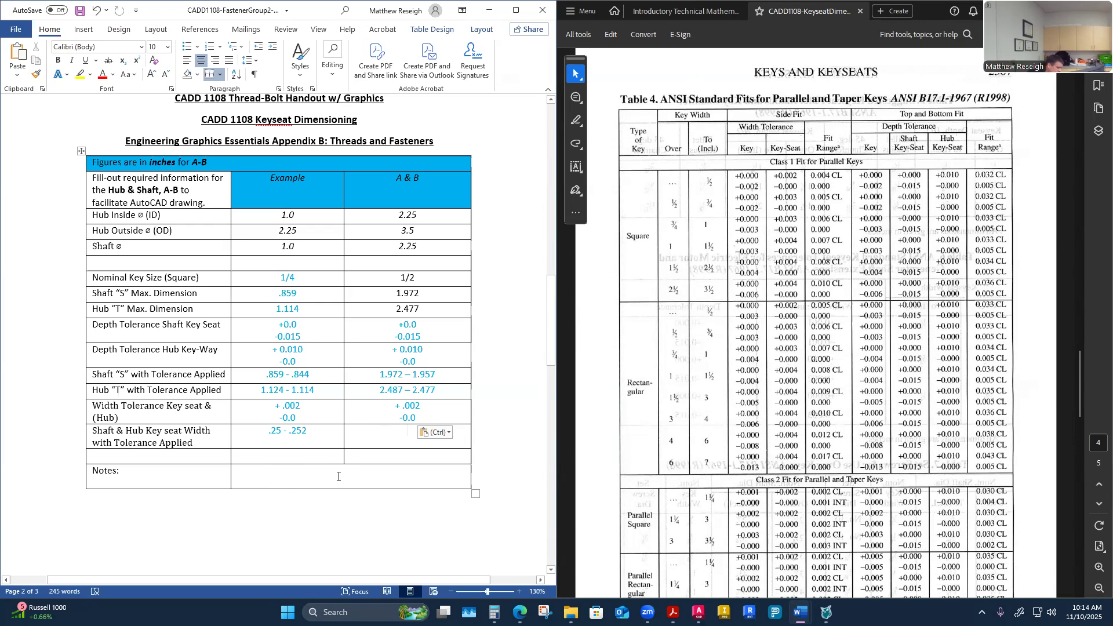
pyautogui.write('.5')
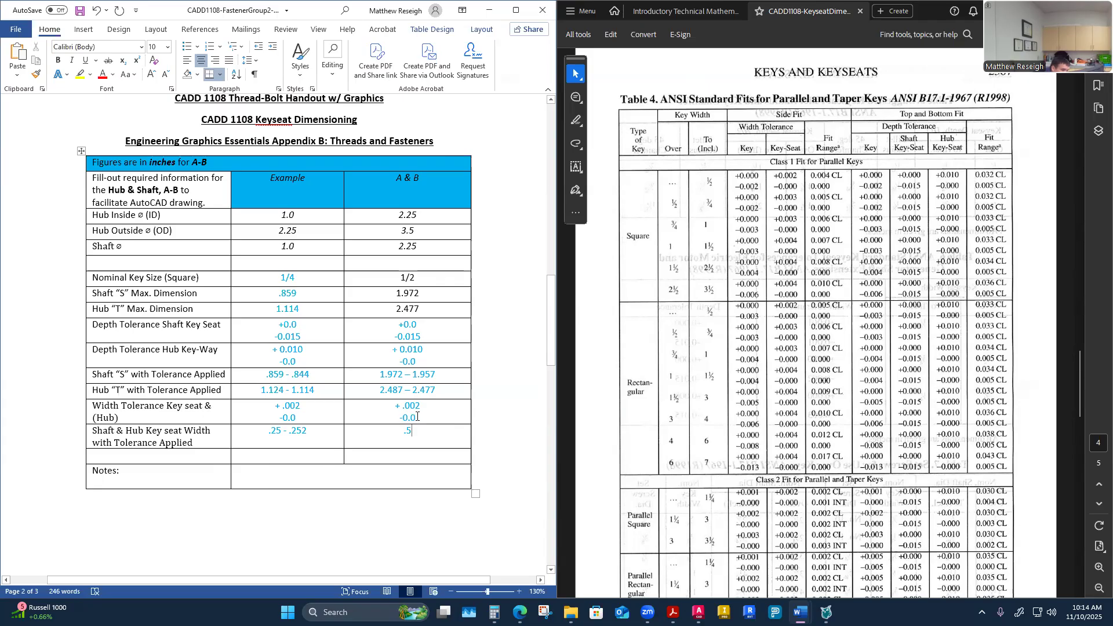
pyautogui.click(408, 433)
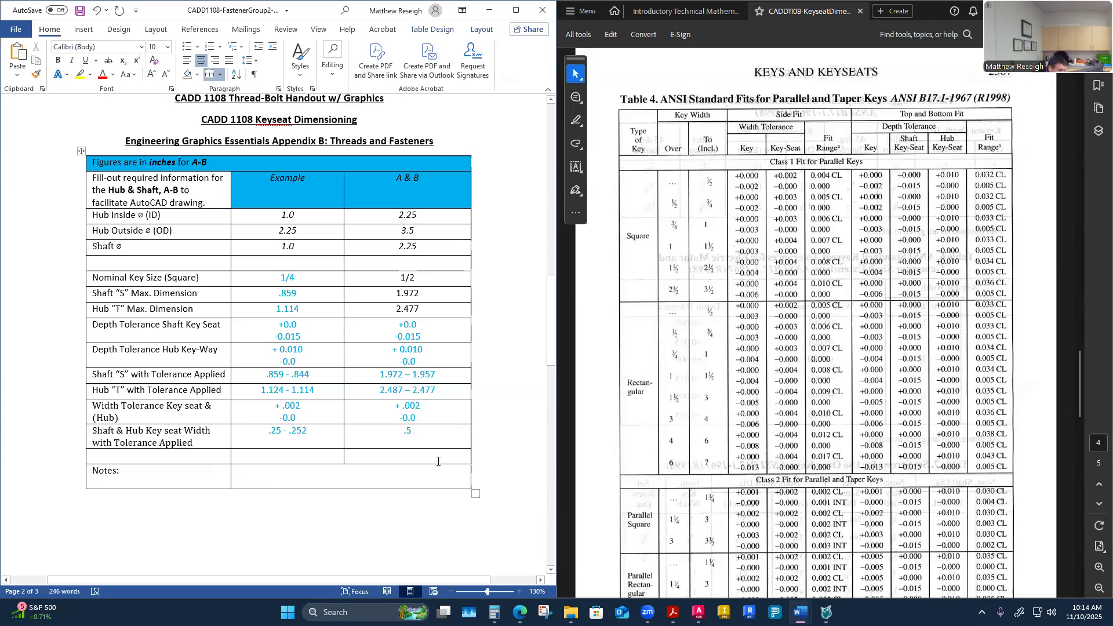
pyautogui.write('- ')
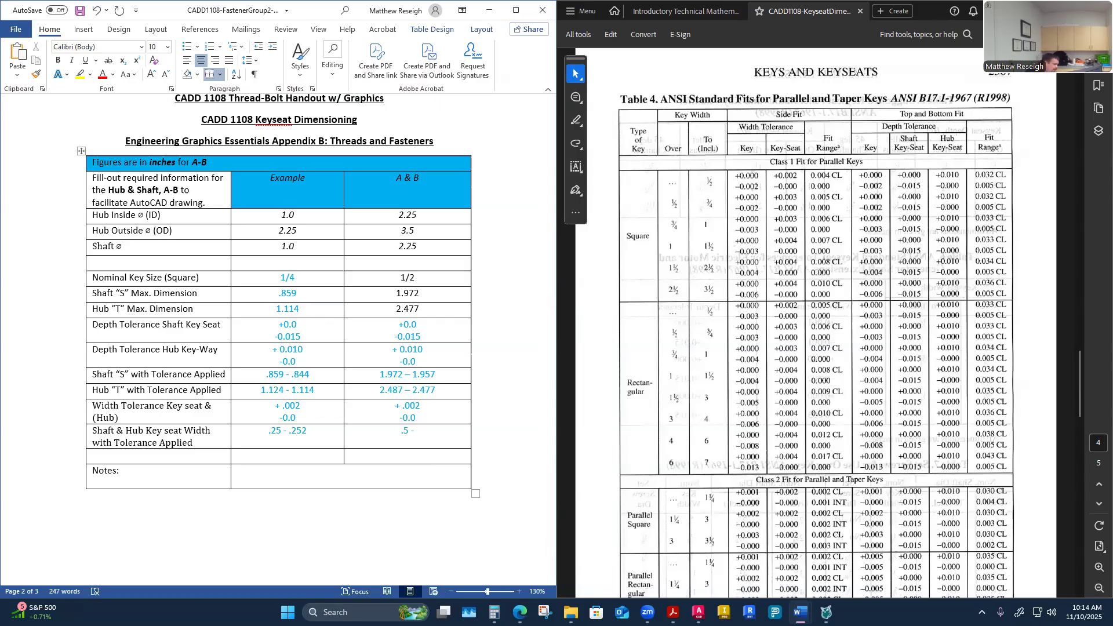
pyautogui.write('.502')
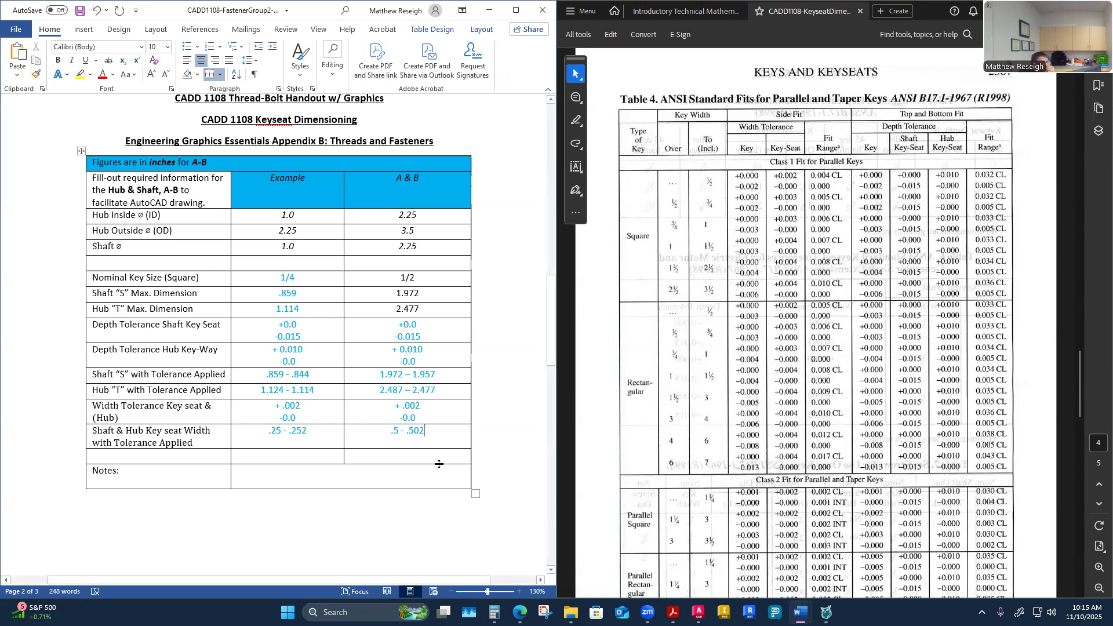
pyautogui.scroll(-3, 396, 467)
pyautogui.scroll(-3, 386, 452)
pyautogui.scroll(3, 379, 459)
pyautogui.scroll(-6, 380, 460)
pyautogui.scroll(6, 381, 462)
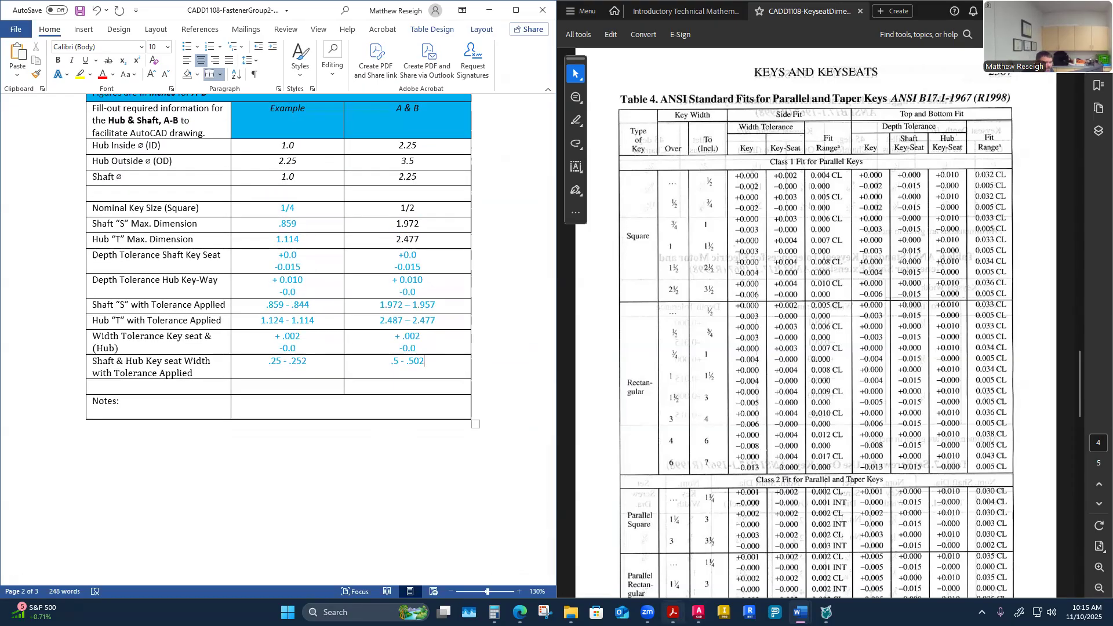
# Step: Switch to AutoCAD's Model space briefly, then return to the worksheet and handout
pyautogui.click(698, 612)
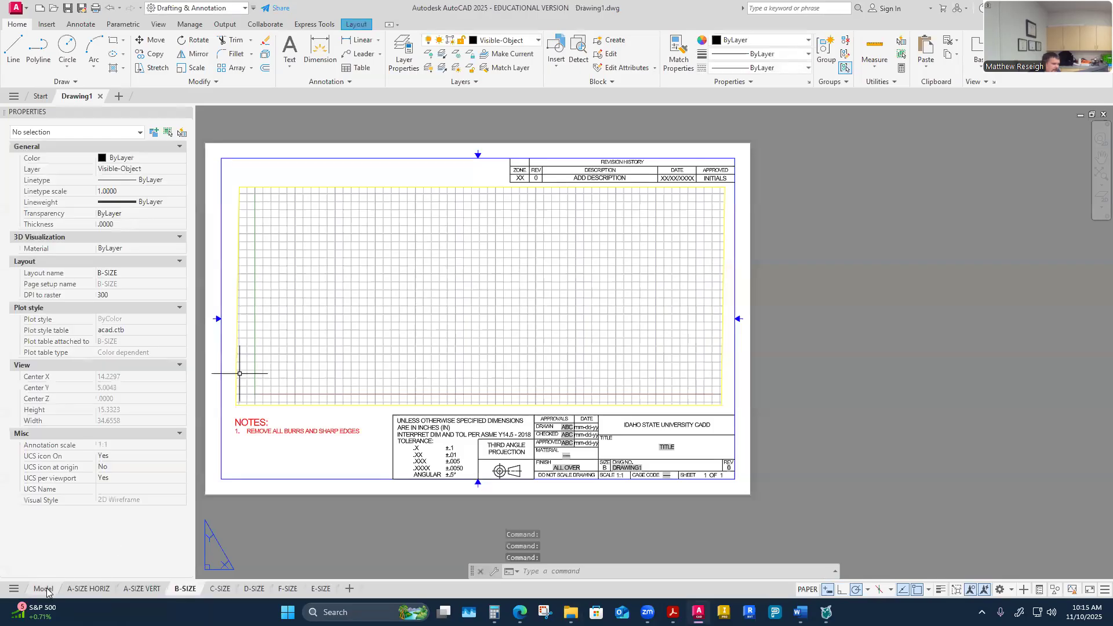
pyautogui.click(43, 588)
pyautogui.scroll(-2, 409, 405)
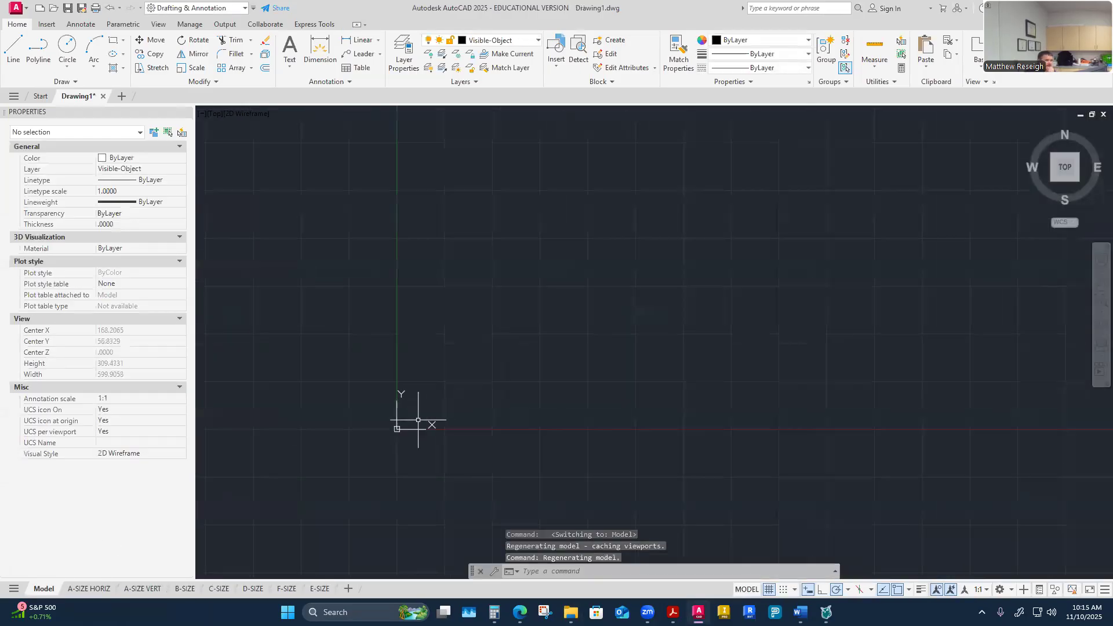
pyautogui.scroll(2, 364, 444)
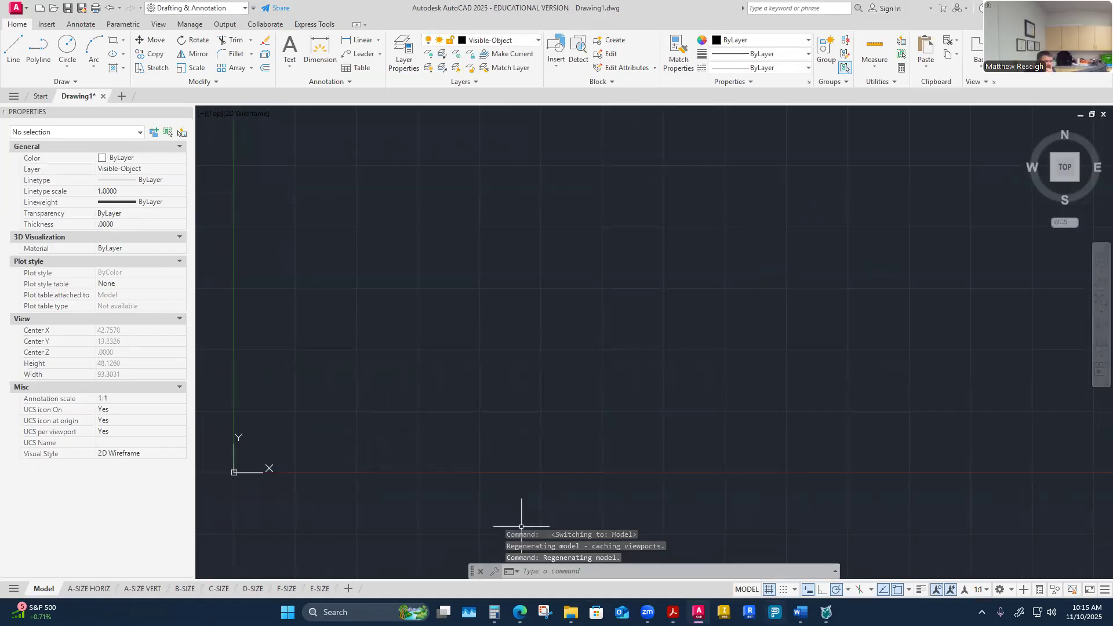
pyautogui.moveTo(800, 611)
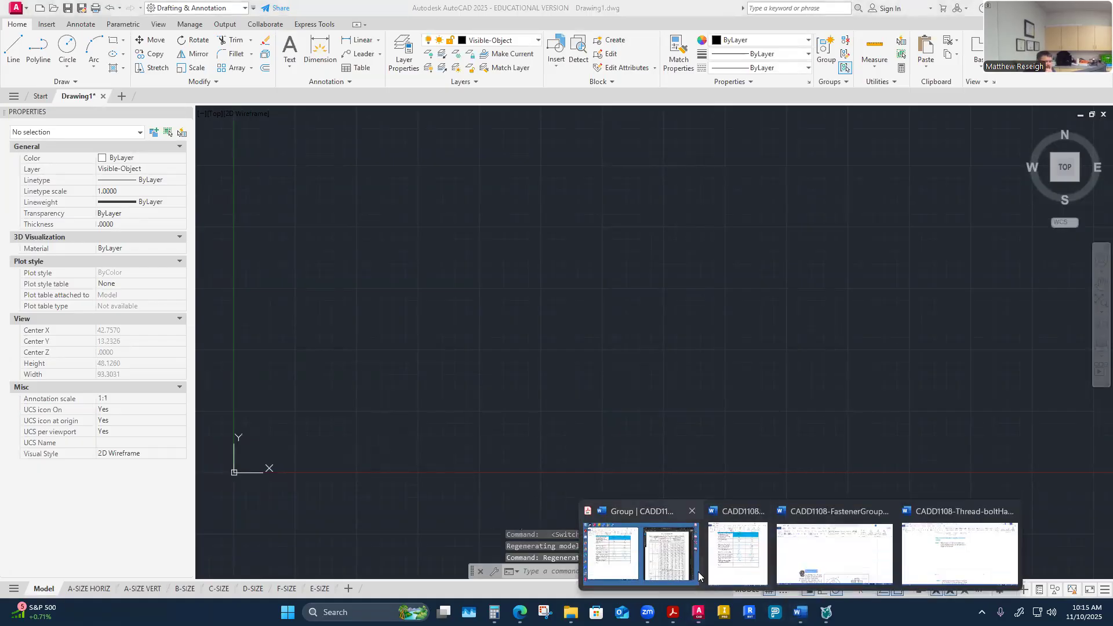
pyautogui.click(641, 553)
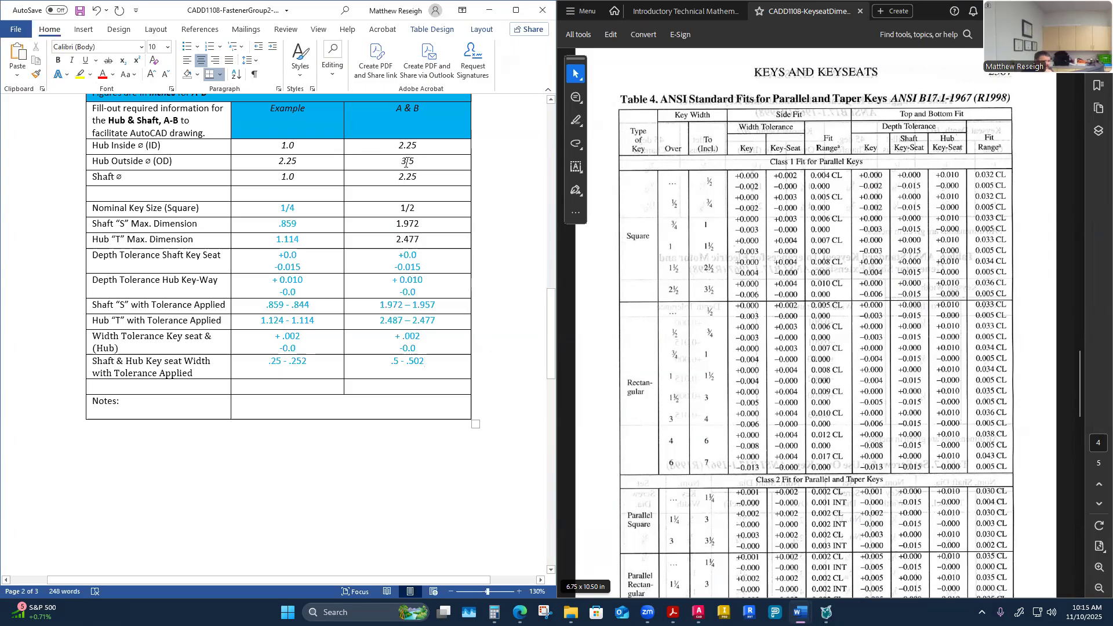
# Step: Scroll through the handout to examine the hub and shaft keyseat drawing and its dimensions
pyautogui.scroll(-15, 753, 228)
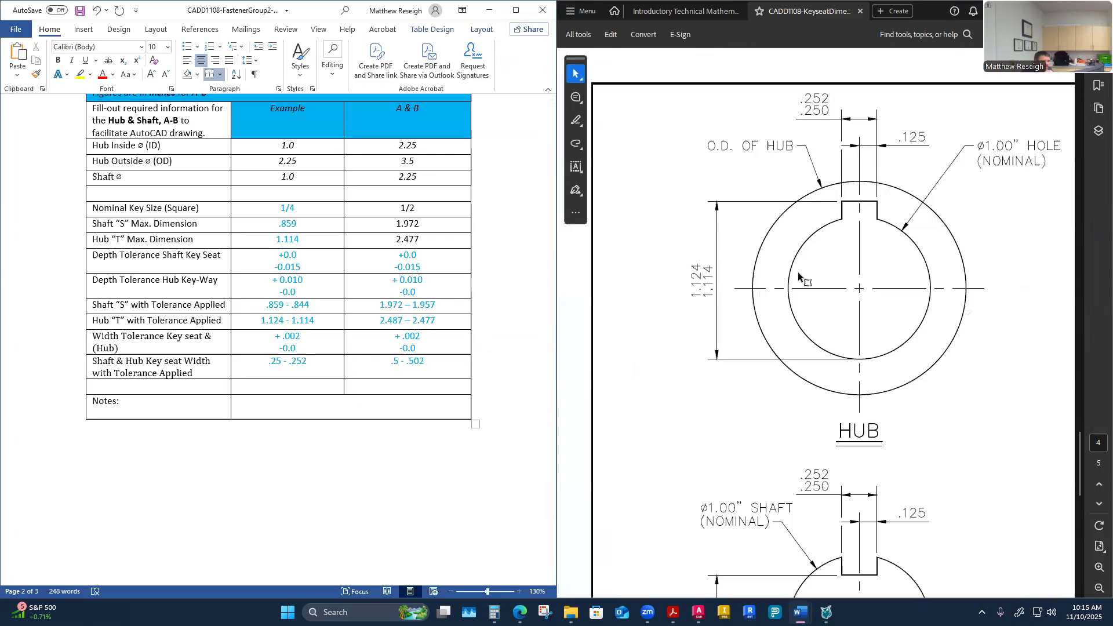
pyautogui.scroll(3, 820, 299)
pyautogui.scroll(3, 820, 299)
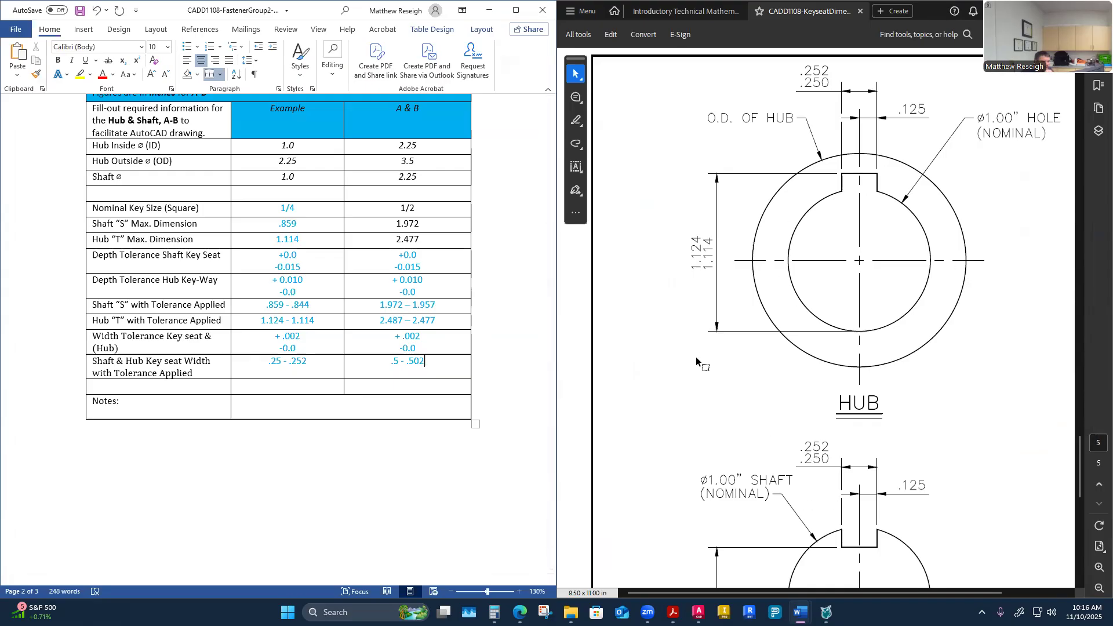
pyautogui.scroll(-1, 837, 503)
pyautogui.scroll(2, 672, 307)
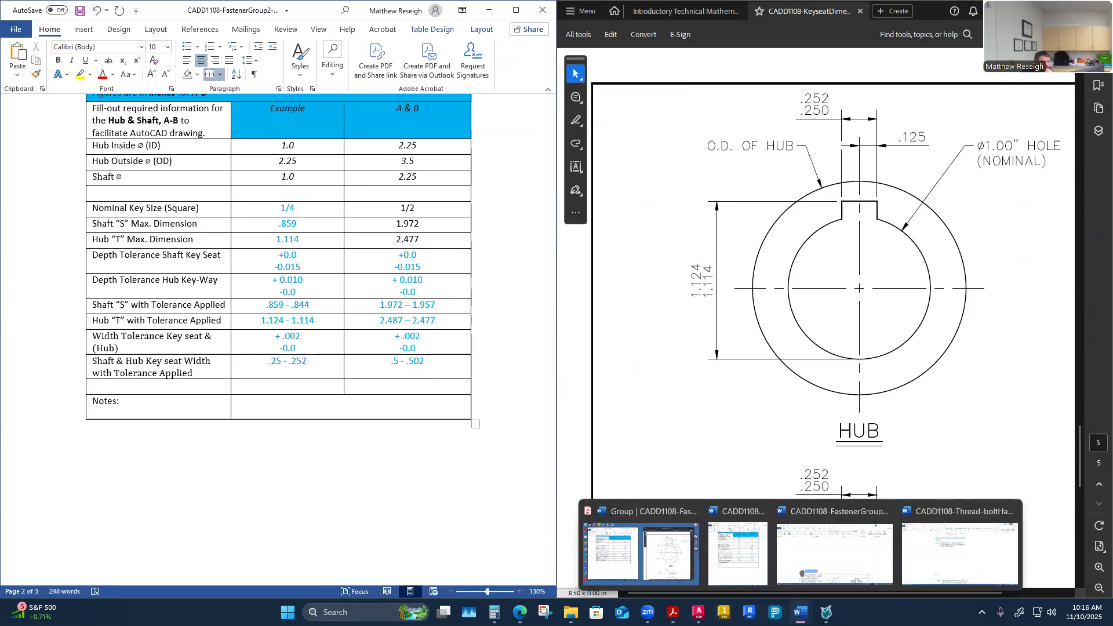
# Step: Switch to the AutoCAD drawing and draw a circle with a radius of 3.5
pyautogui.click(698, 612)
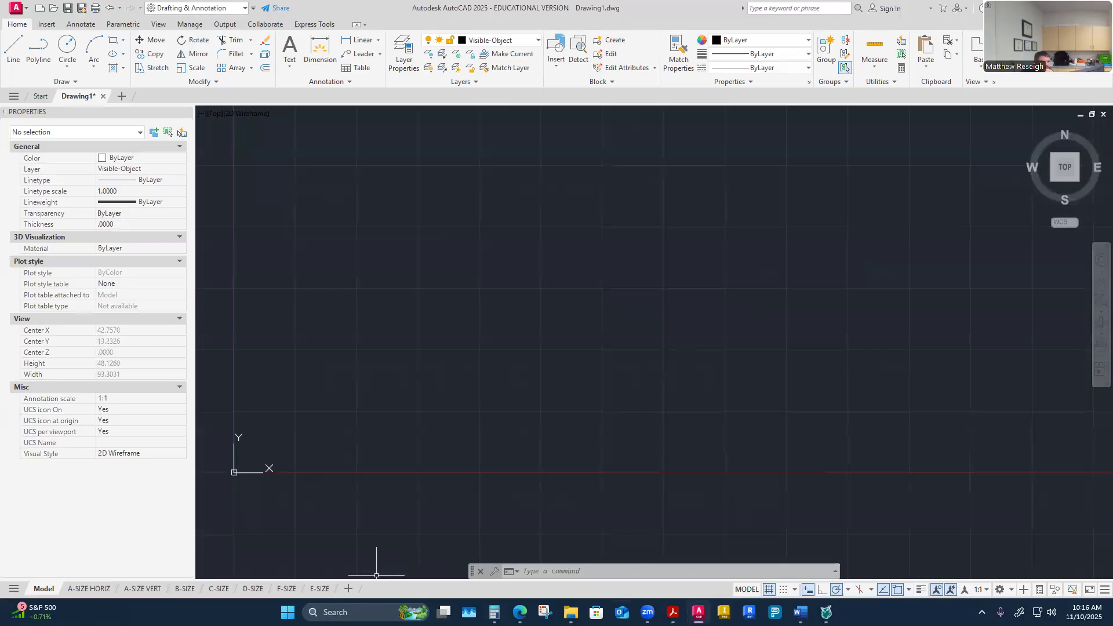
pyautogui.moveTo(799, 612)
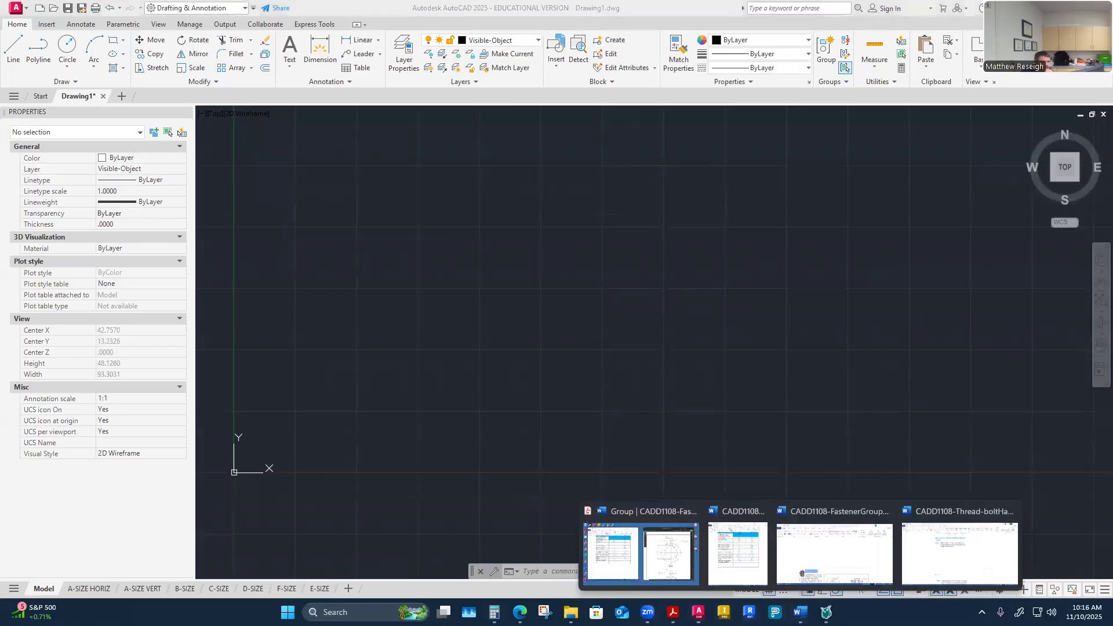
pyautogui.click(941, 560)
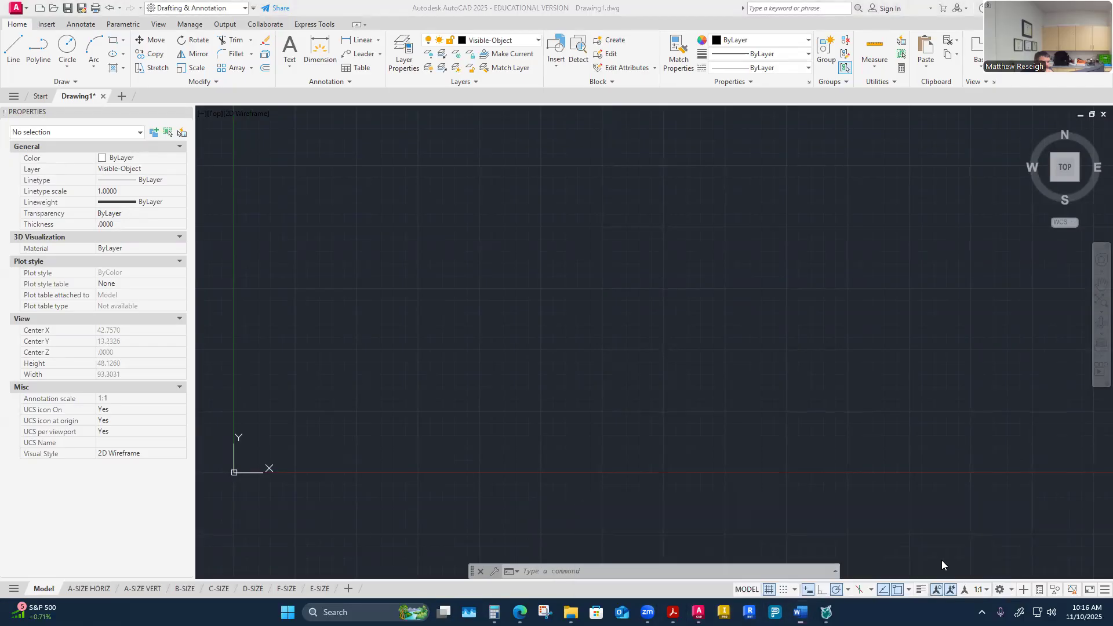
pyautogui.click(1041, 9)
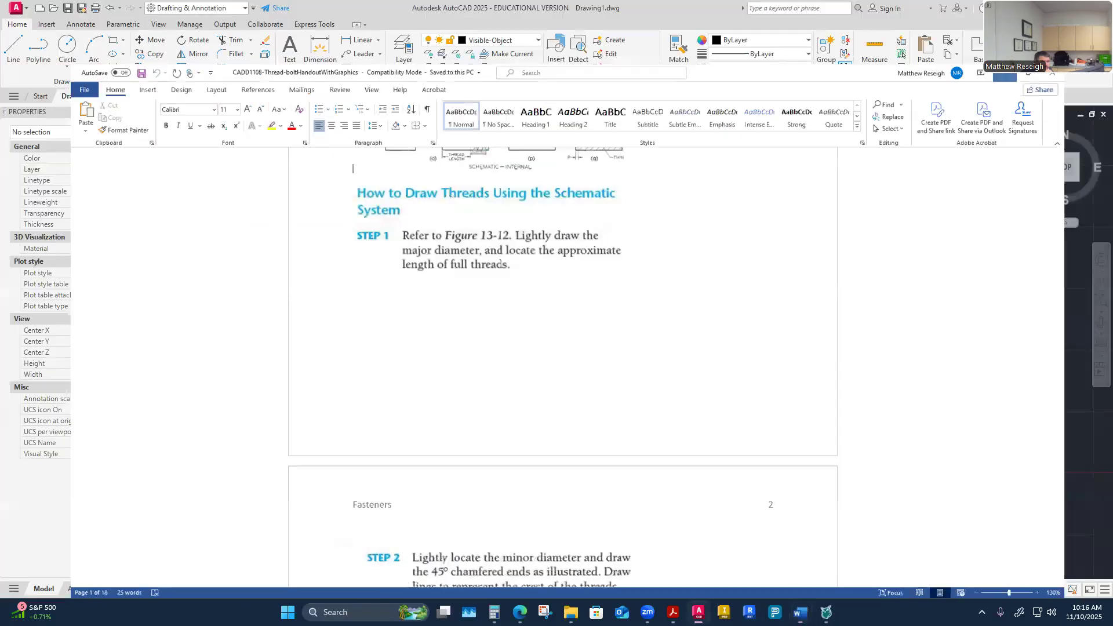
pyautogui.moveTo(799, 612)
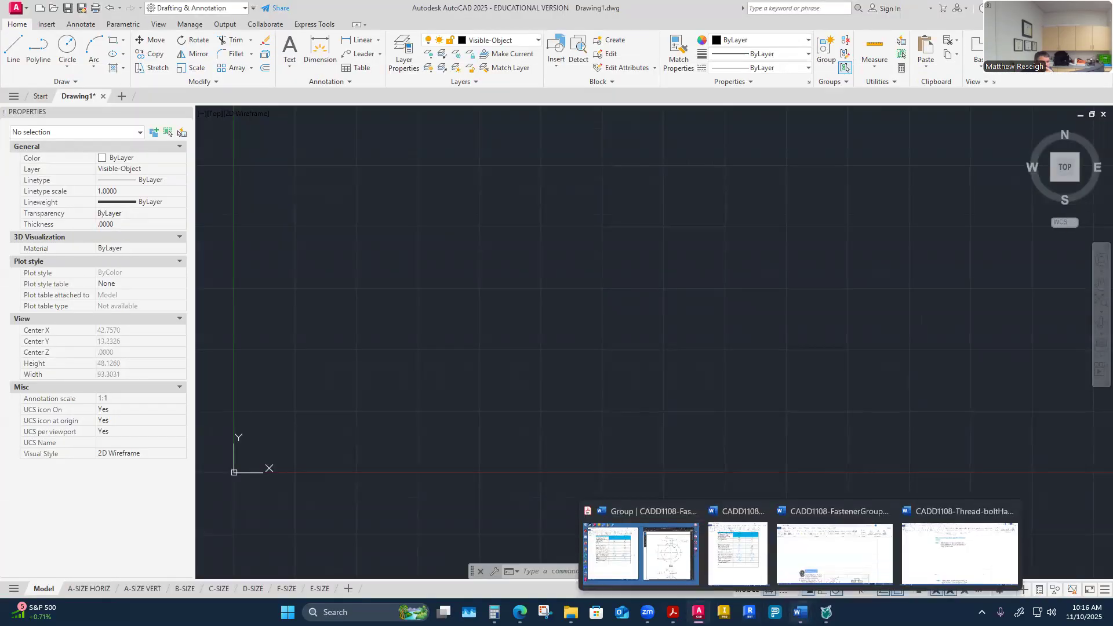
pyautogui.click(825, 560)
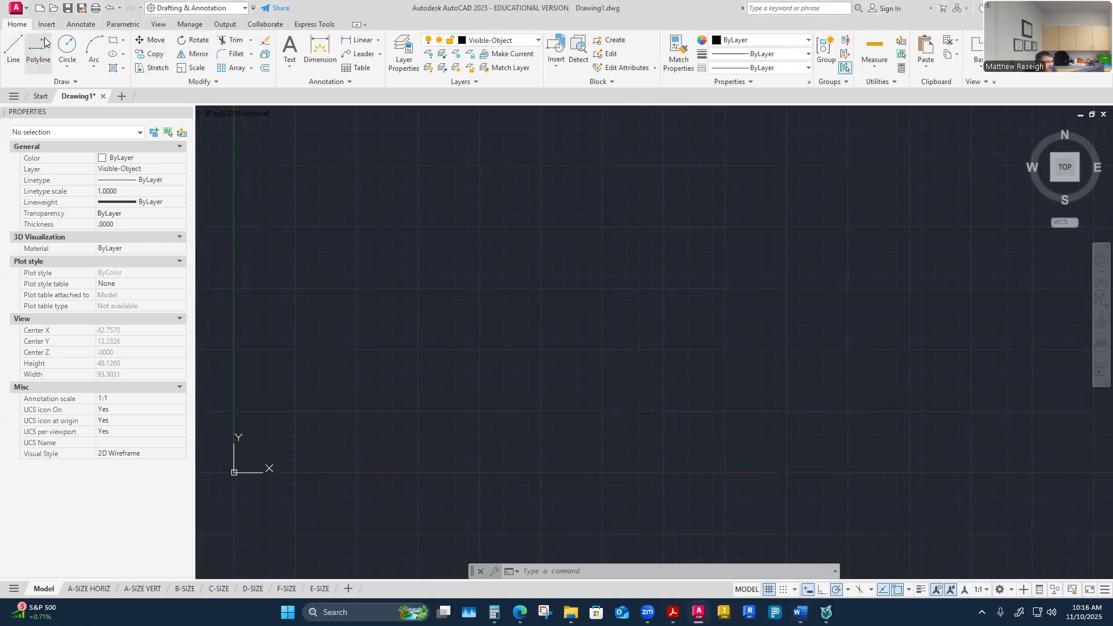
pyautogui.click(68, 49)
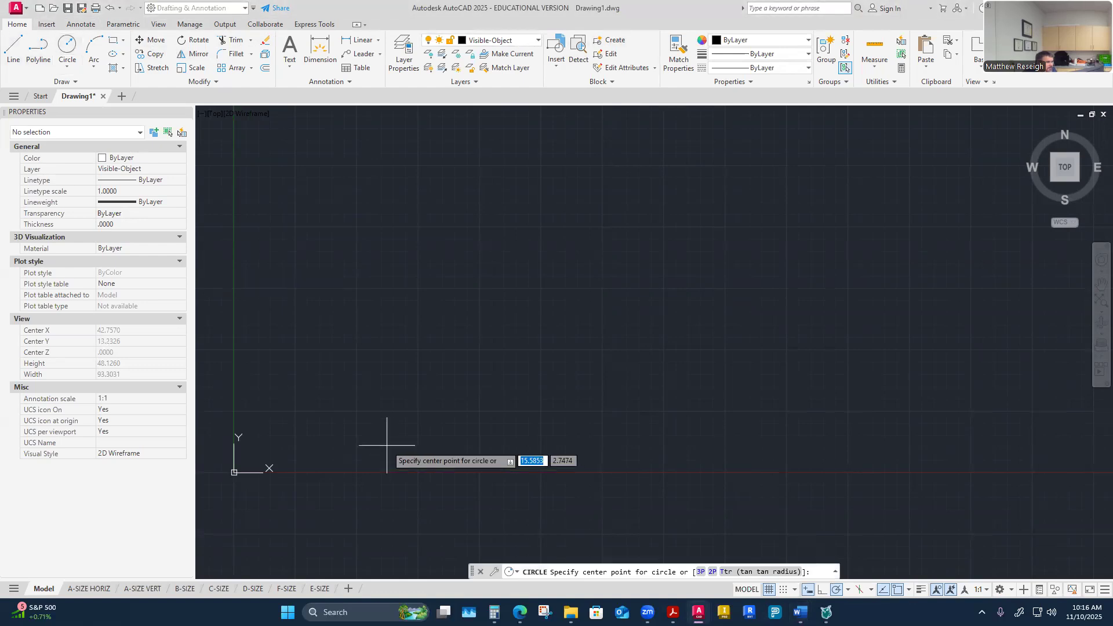
pyautogui.click(359, 291)
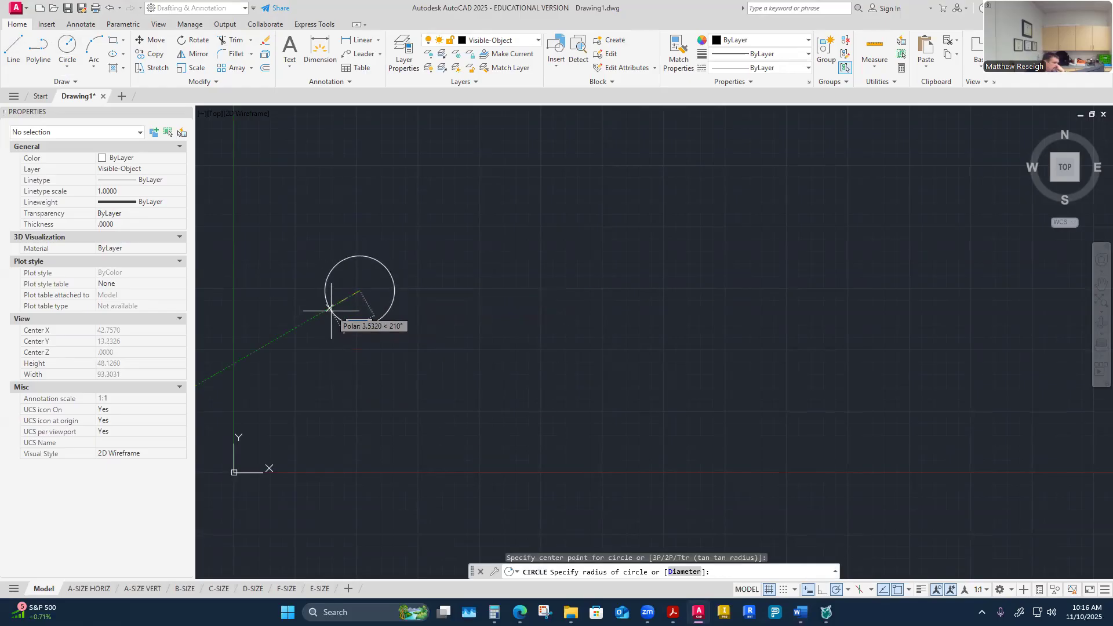
pyautogui.write('3.5')
pyautogui.press('Return')
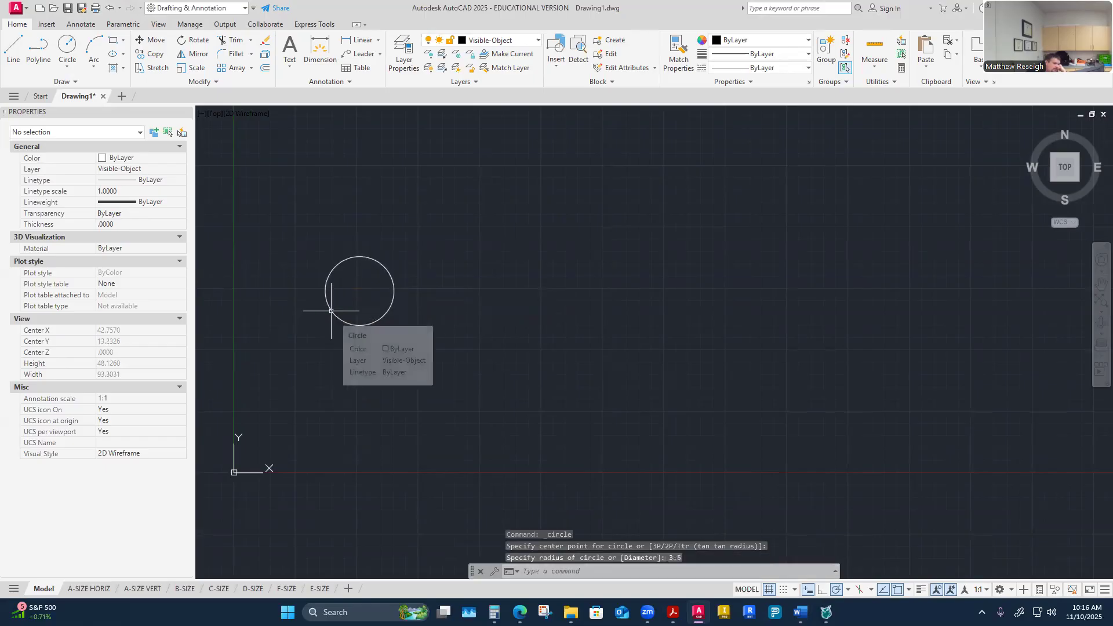
# Step: Select the circle and set its diameter to 3.5 in its properties
pyautogui.scroll(2, 360, 293)
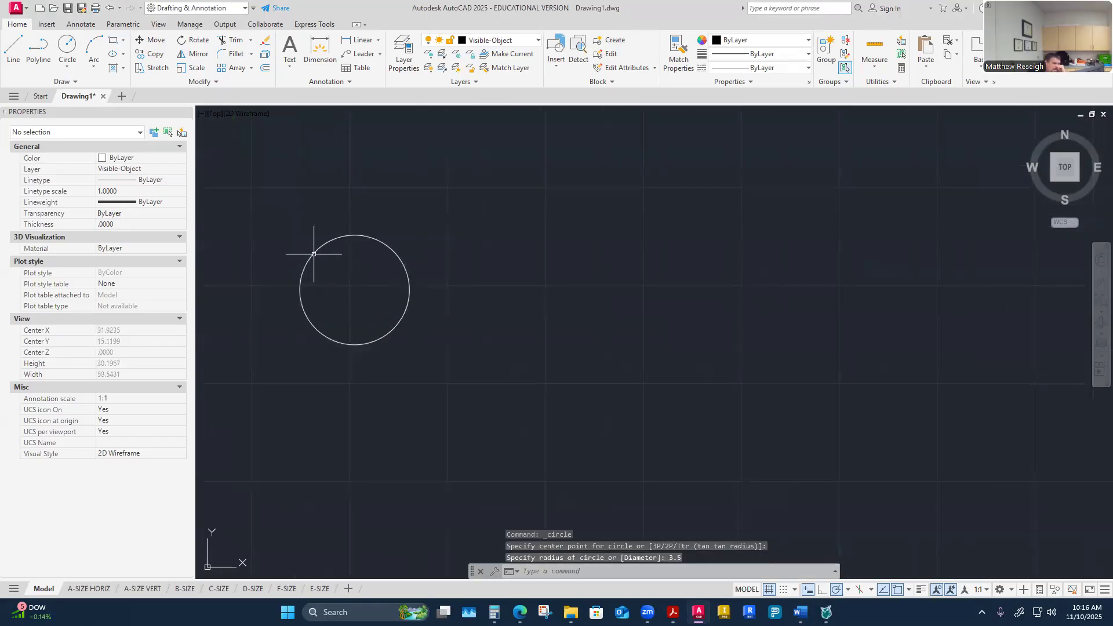
pyautogui.click(314, 253)
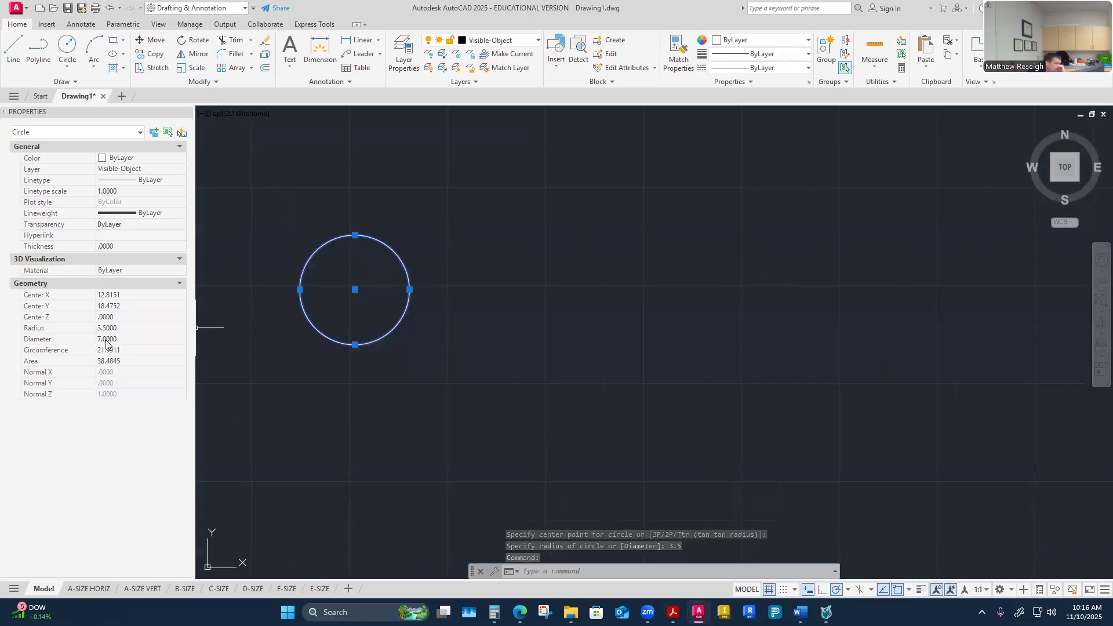
pyautogui.click(123, 339)
pyautogui.write('3.5')
pyautogui.press('Return')
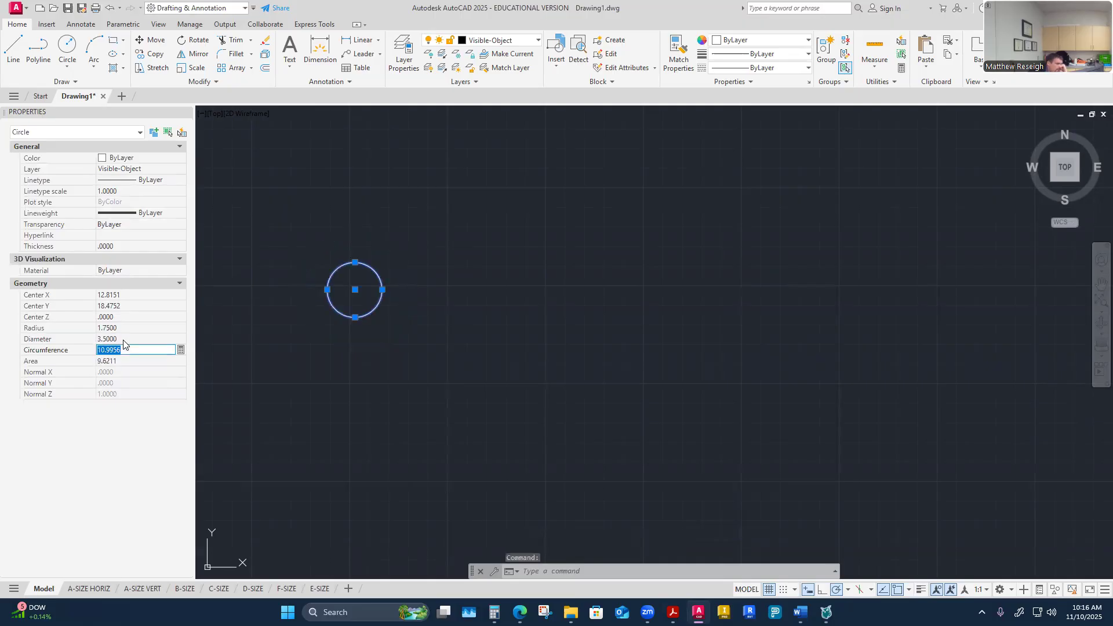
pyautogui.press('Escape')
pyautogui.press('Escape')
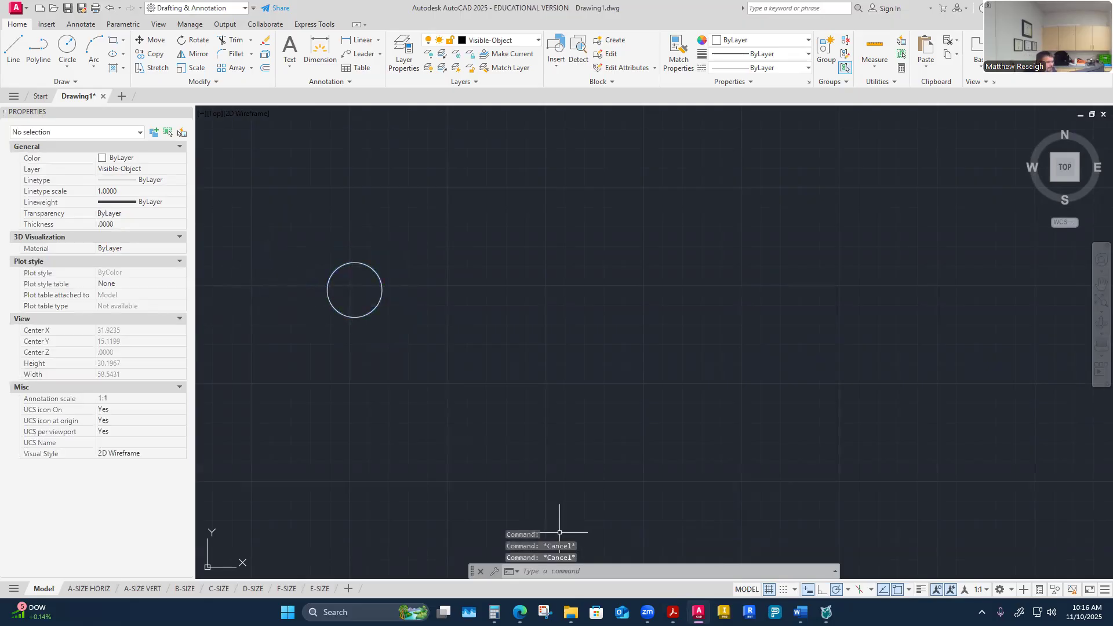
# Step: View the finished reference drawing on the assignment page and the worksheet values before returning to AutoCAD
pyautogui.moveTo(519, 612)
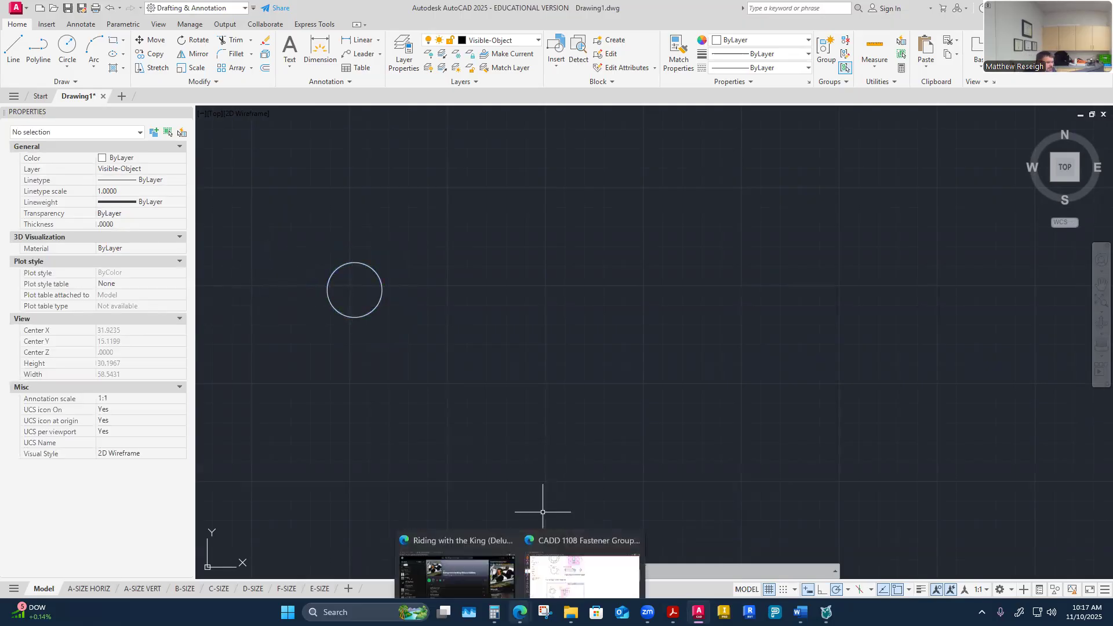
pyautogui.click(560, 561)
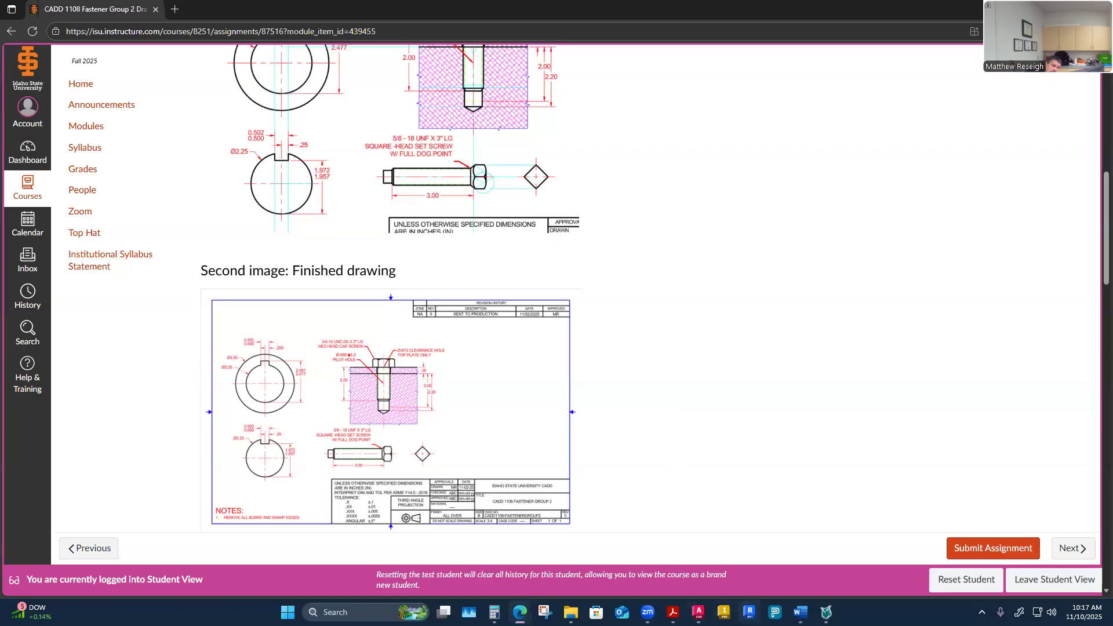
pyautogui.click(698, 612)
pyautogui.scroll(2, 319, 274)
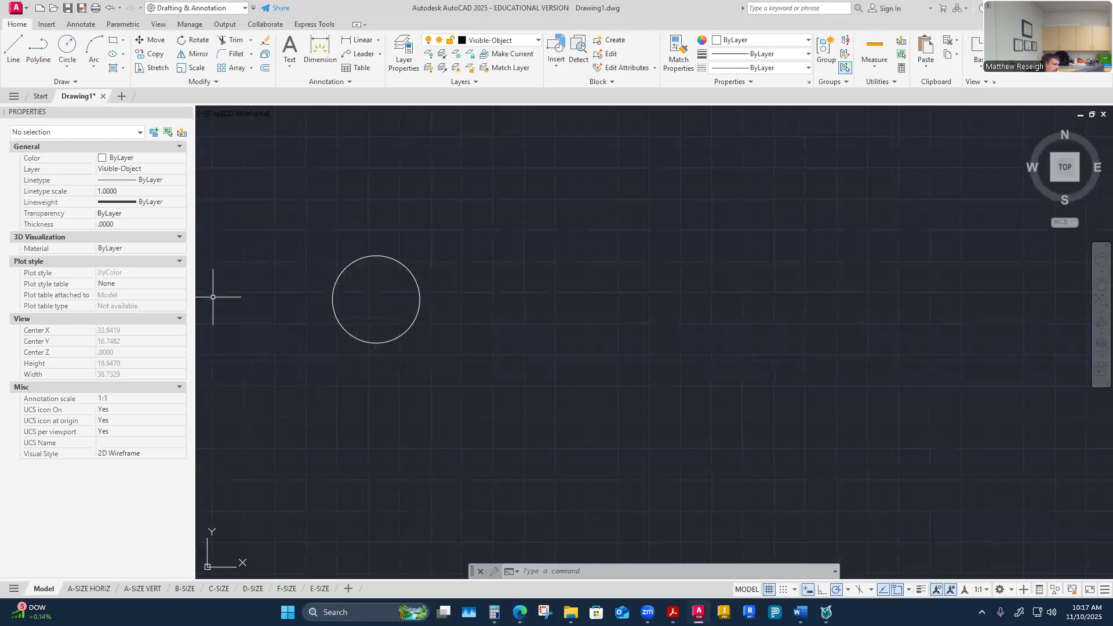
pyautogui.moveTo(0, 92); pyautogui.dragTo(550, 93)
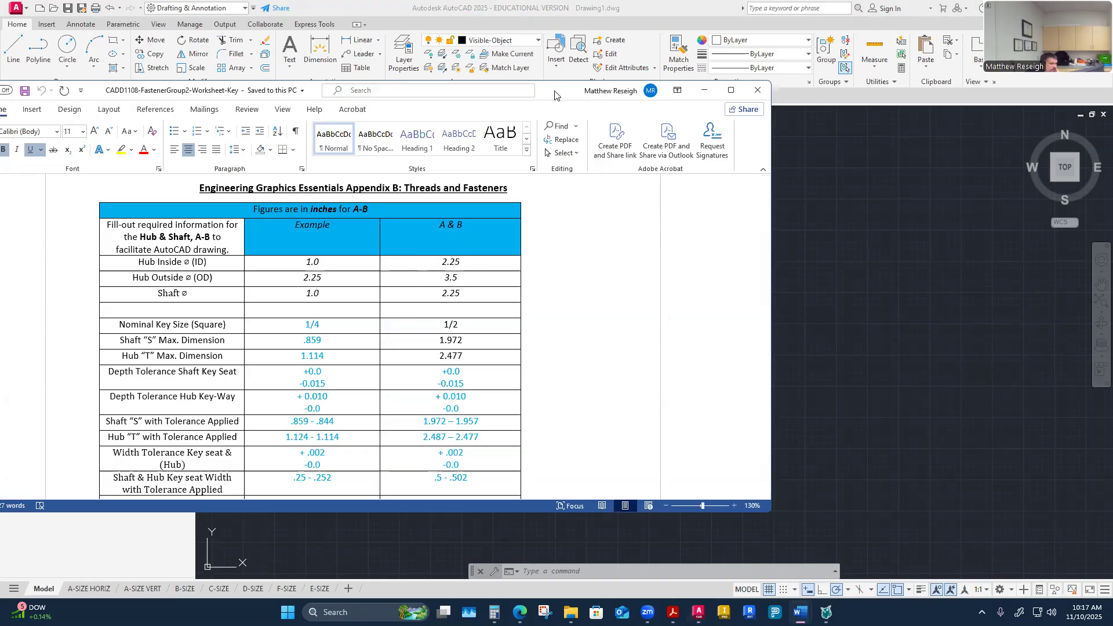
pyautogui.moveTo(554, 93); pyautogui.dragTo(0, 116)
pyautogui.click(81, 96)
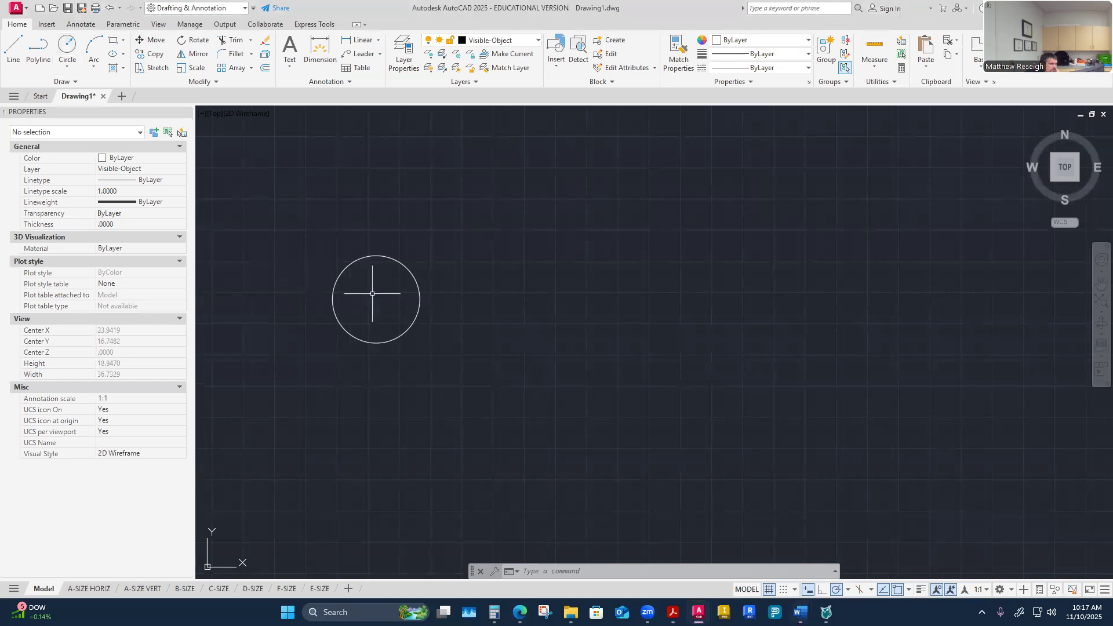
# Step: Draw a 2.25 diameter circle concentric with the hub's 3.5 outer circle
pyautogui.click(67, 67)
pyautogui.click(376, 299)
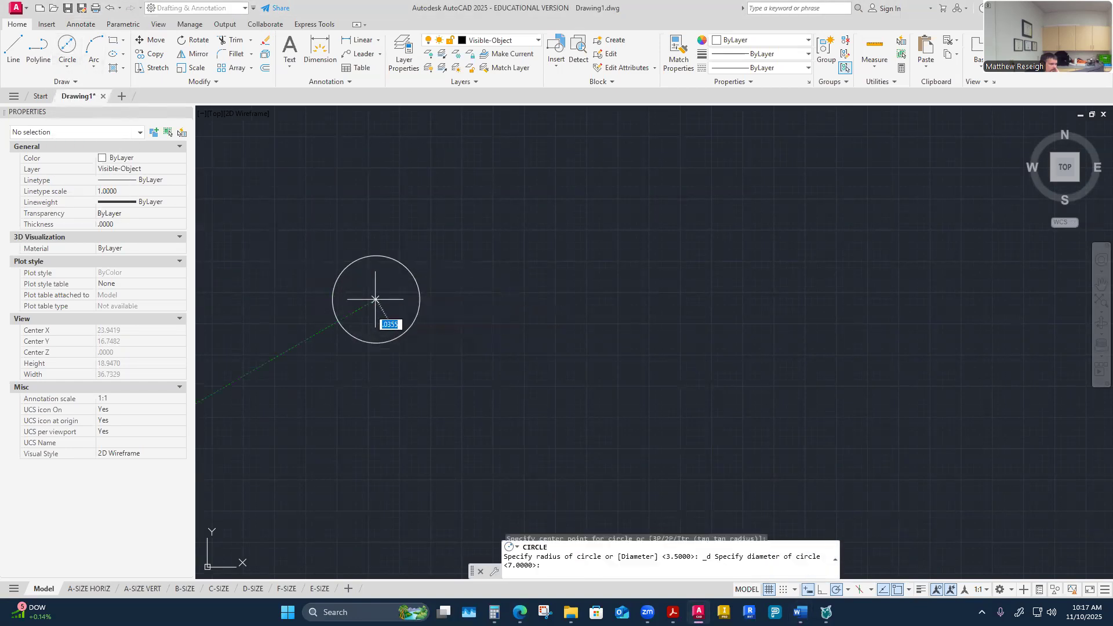
pyautogui.write('2.25')
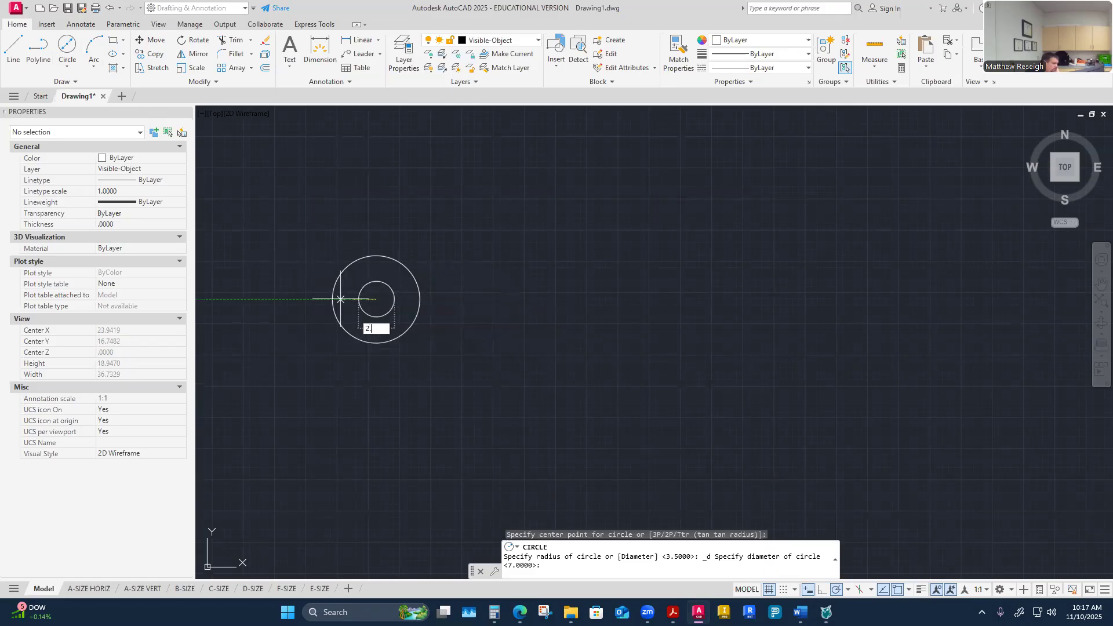
pyautogui.press('Return')
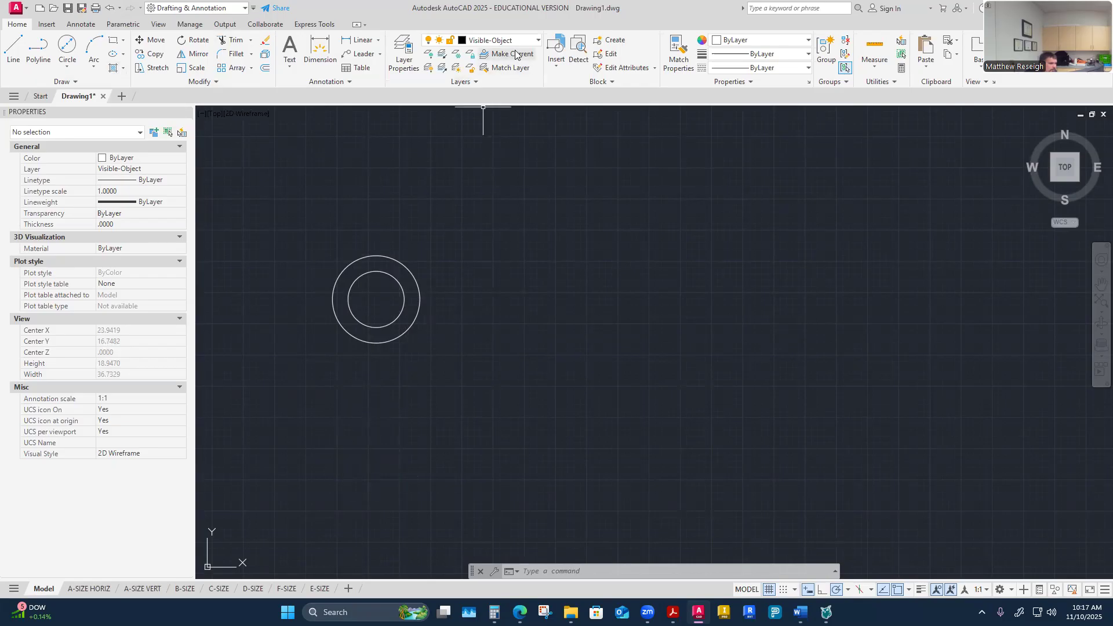
# Step: Draw a 2.25 diameter shaft circle directly below the hub
pyautogui.click(66, 68)
pyautogui.click(87, 84)
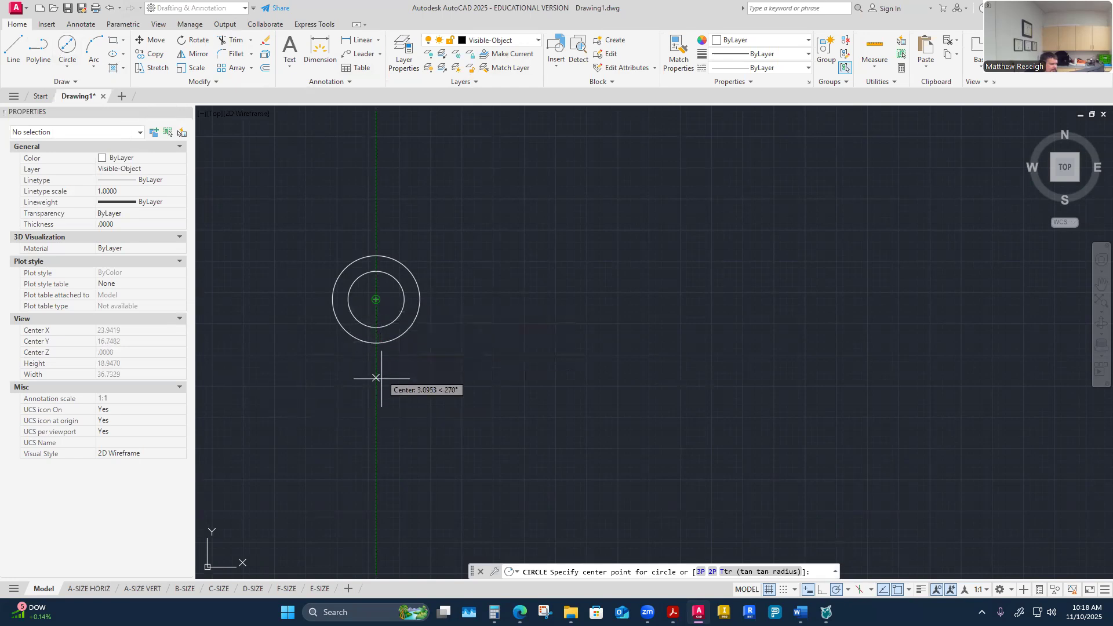
pyautogui.click(376, 440)
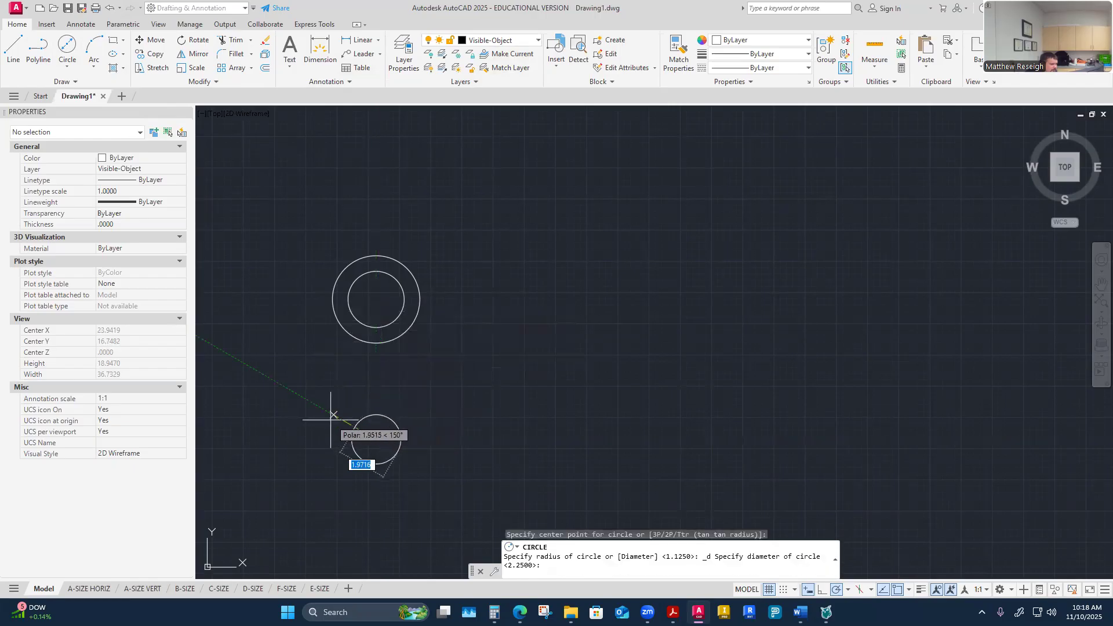
pyautogui.write('2.25')
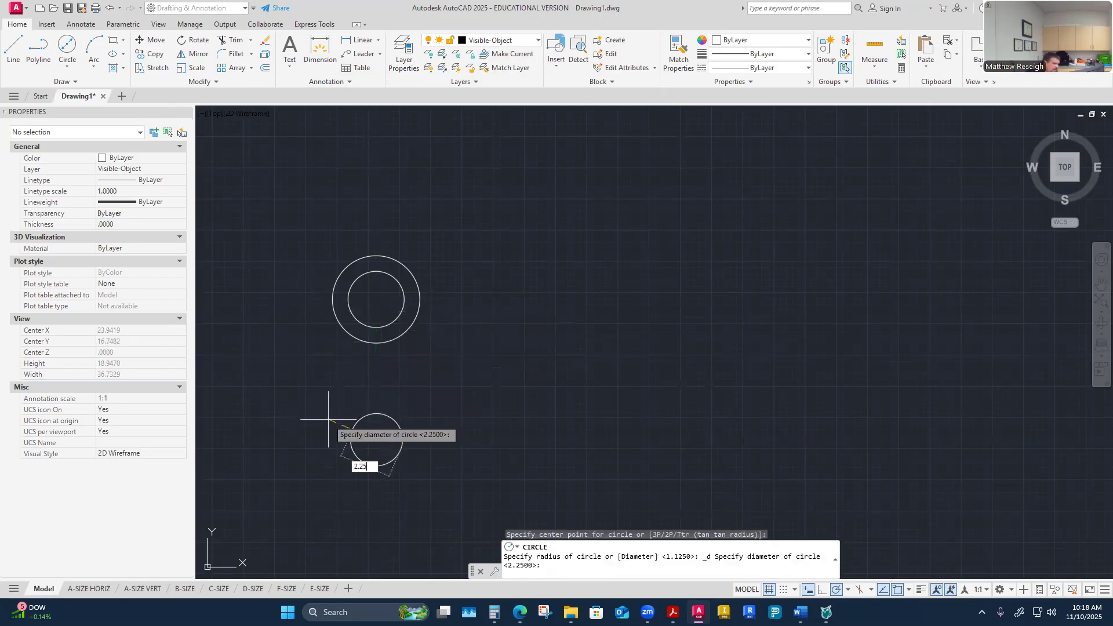
pyautogui.press('Return')
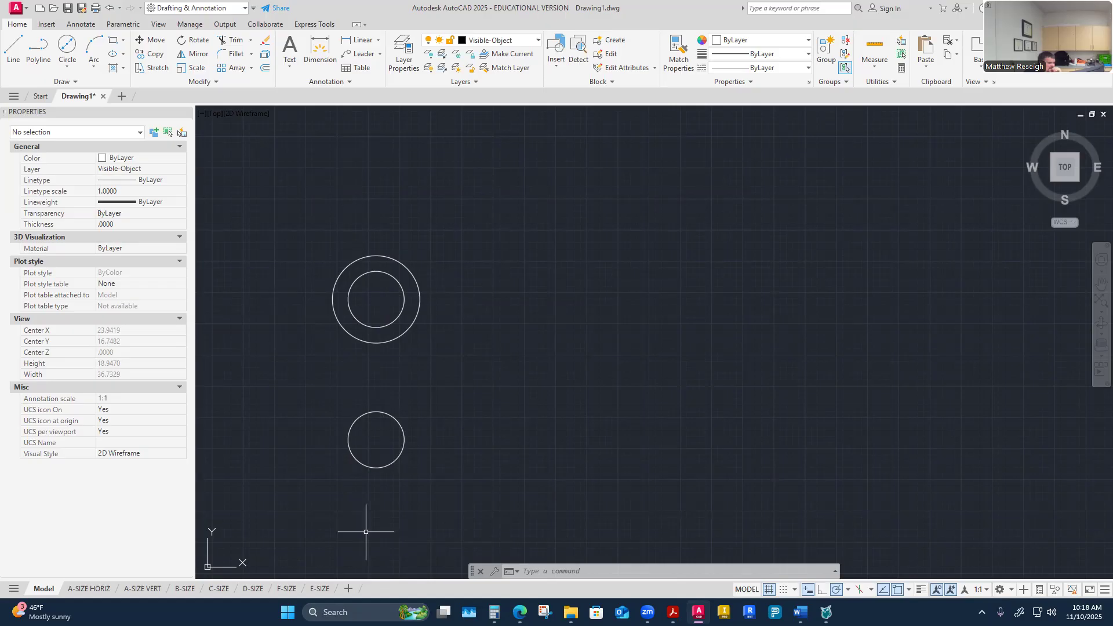
# Step: Make Center the current layer and add center marks to the hub and shaft circles
pyautogui.click(414, 323)
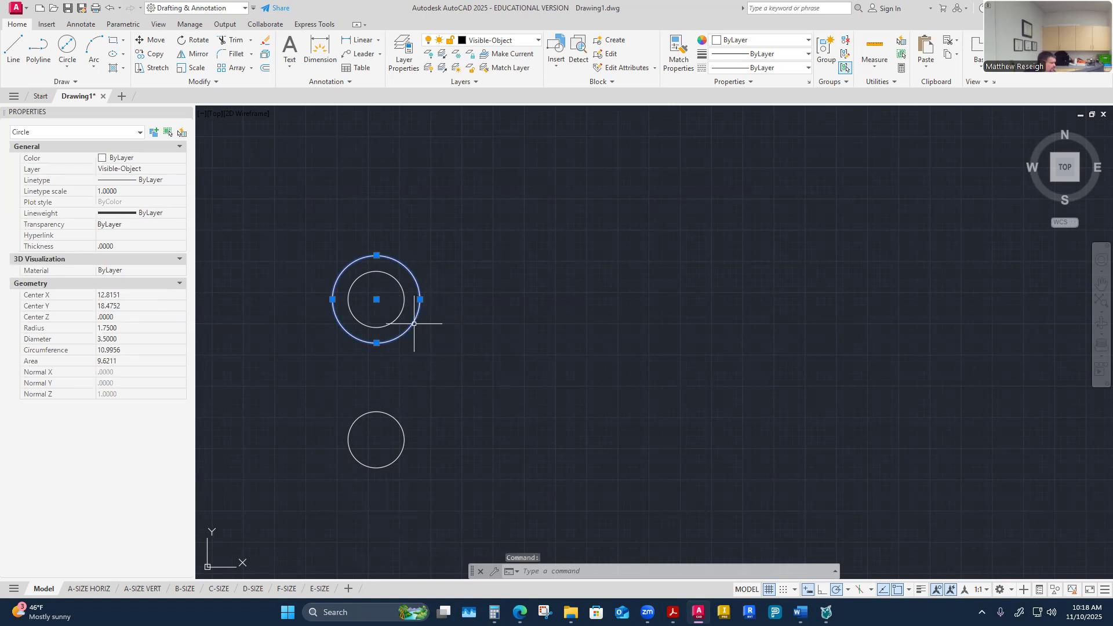
pyautogui.press('Escape')
pyautogui.press('Escape')
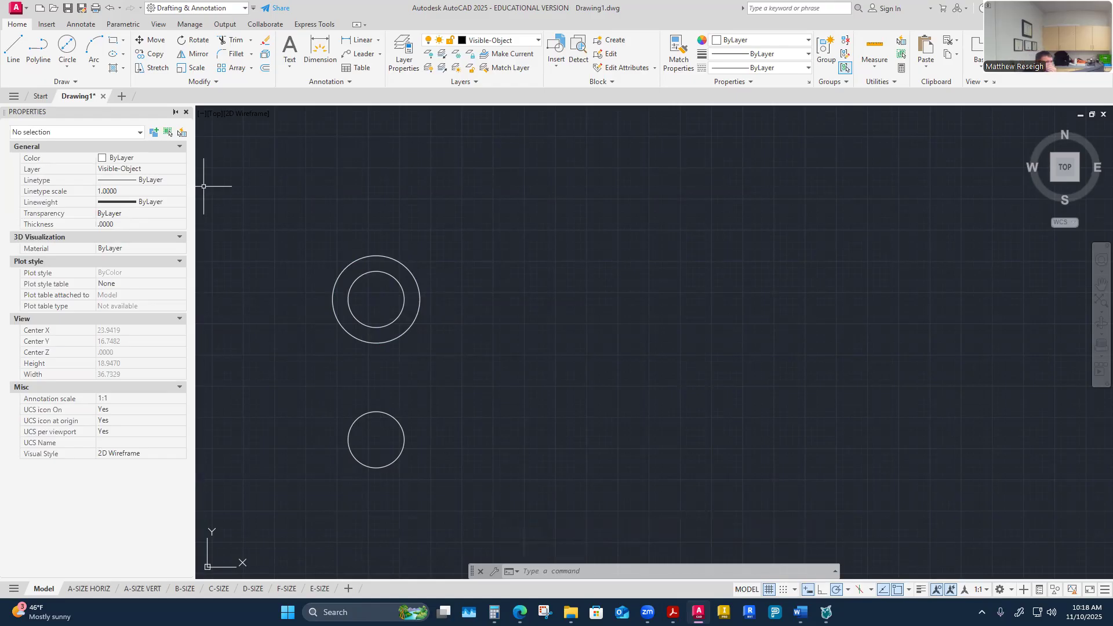
pyautogui.click(536, 43)
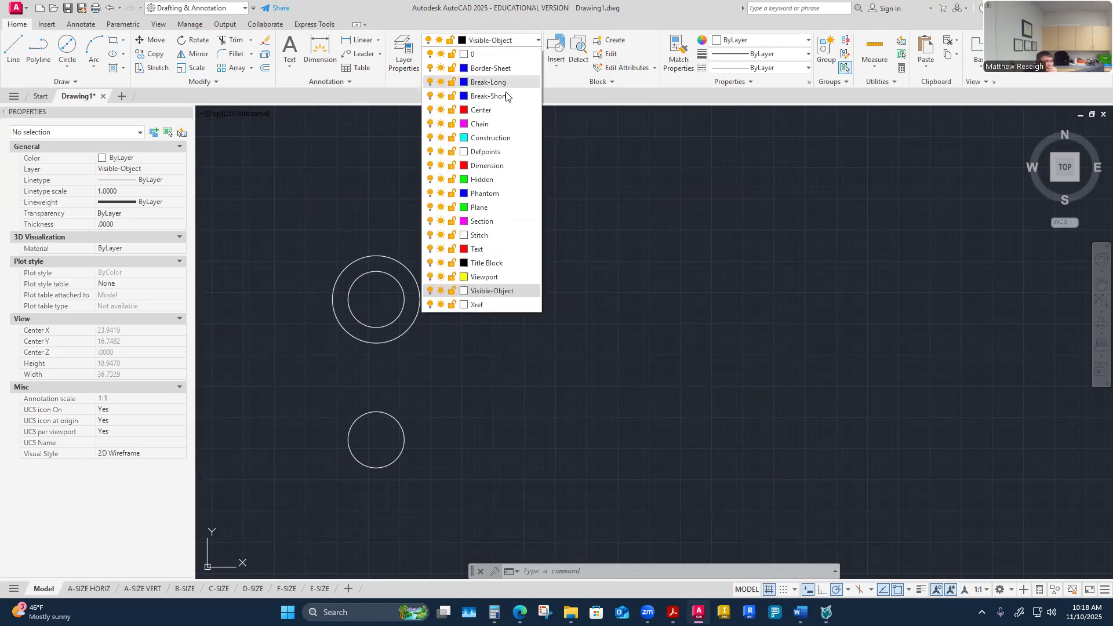
pyautogui.click(500, 96)
pyautogui.click(80, 24)
pyautogui.click(385, 49)
pyautogui.click(417, 283)
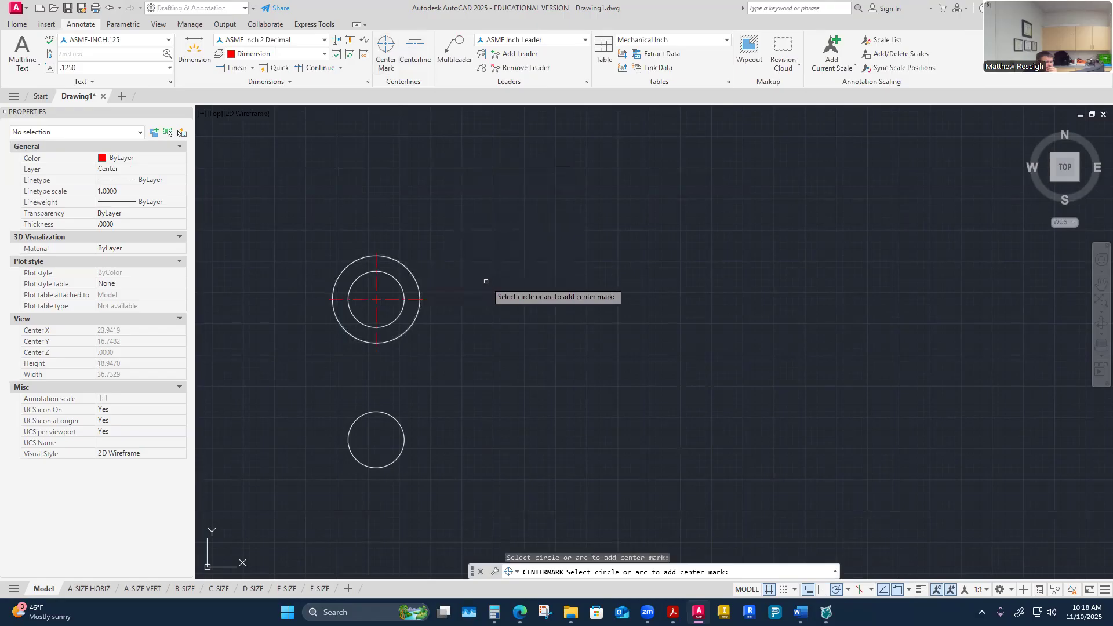
pyautogui.click(399, 421)
pyautogui.press('Escape')
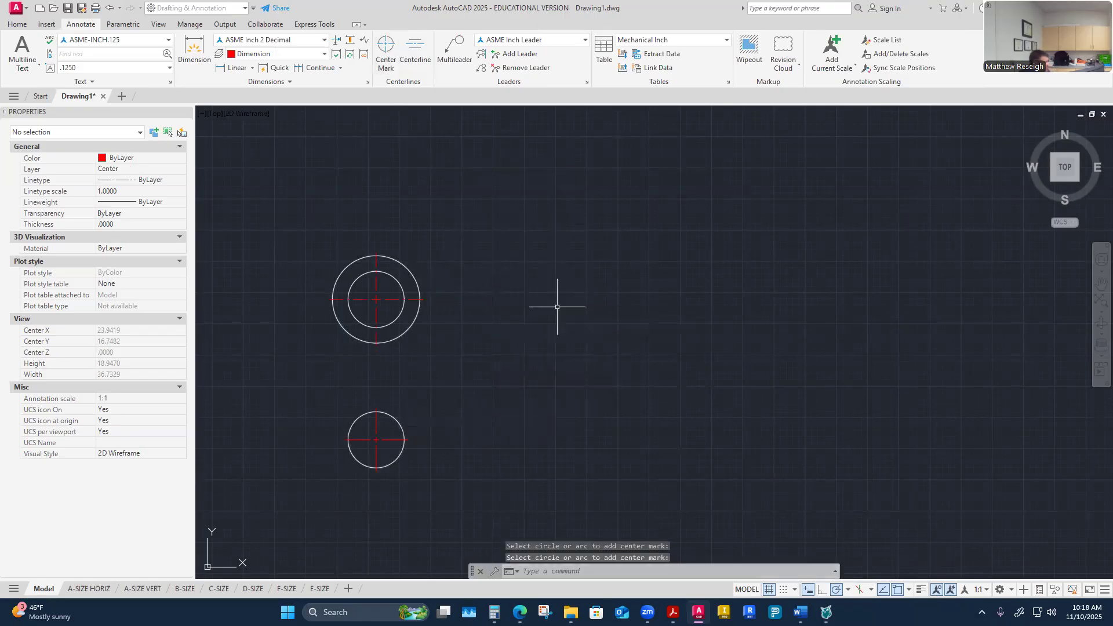
pyautogui.scroll(2, 344, 266)
pyautogui.scroll(2, 375, 281)
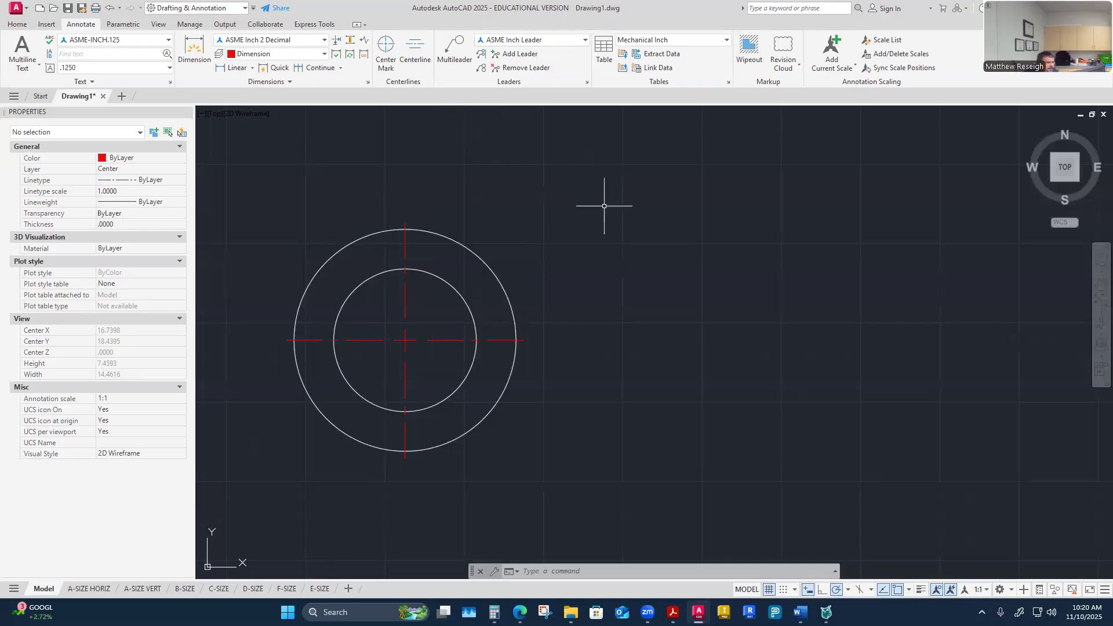
pyautogui.click(18, 24)
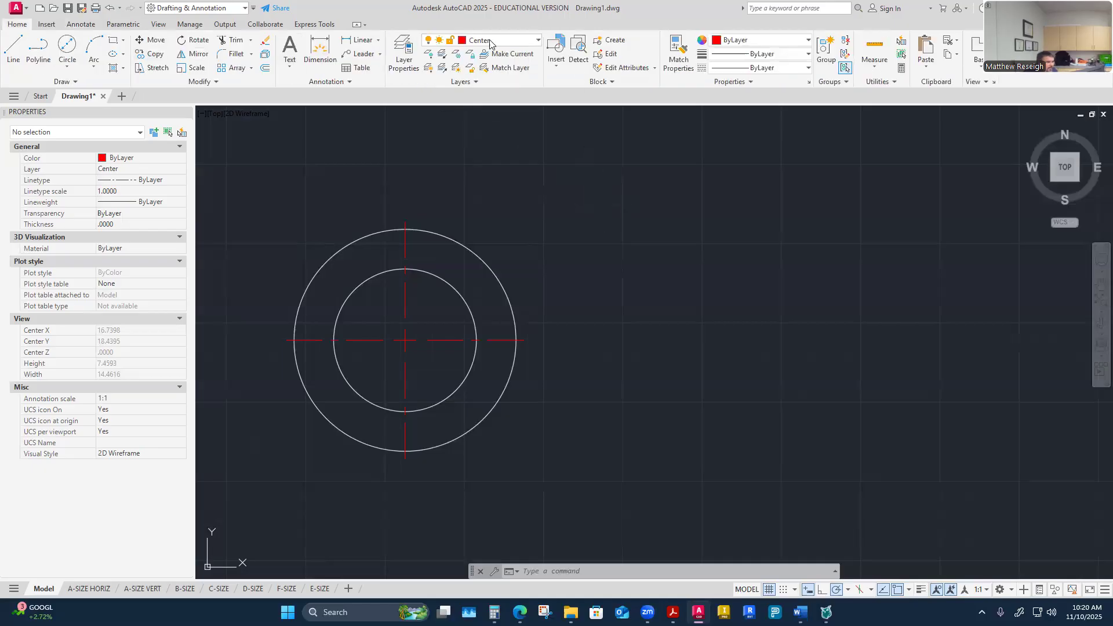
# Step: Make Construction the current layer and draw a vertical line through the hub's center across both circles
pyautogui.click(490, 40)
pyautogui.click(488, 138)
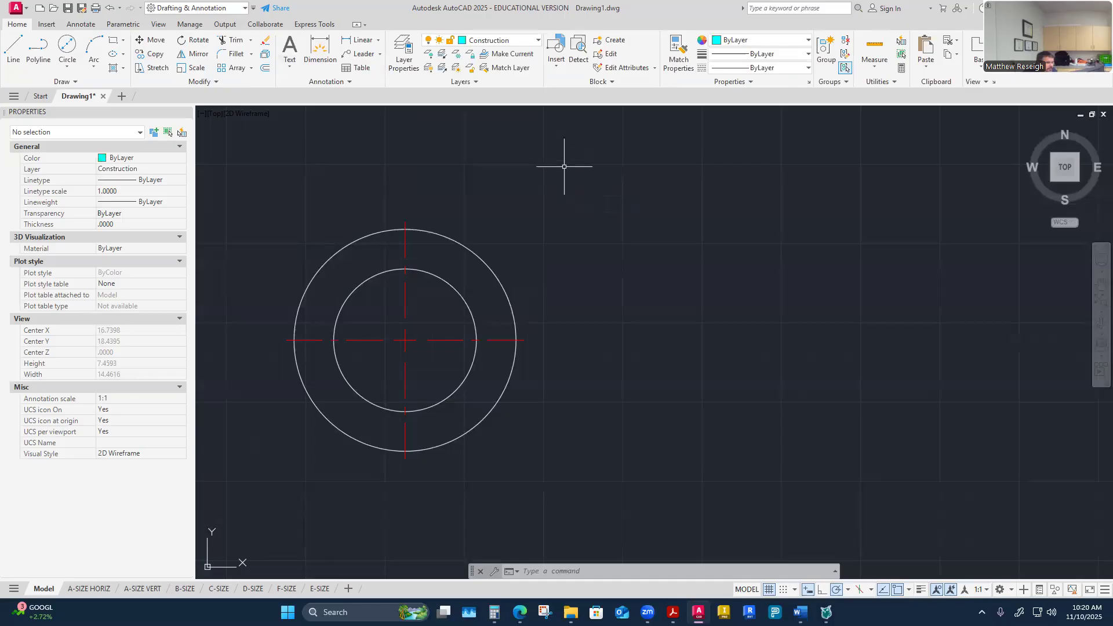
pyautogui.click(16, 58)
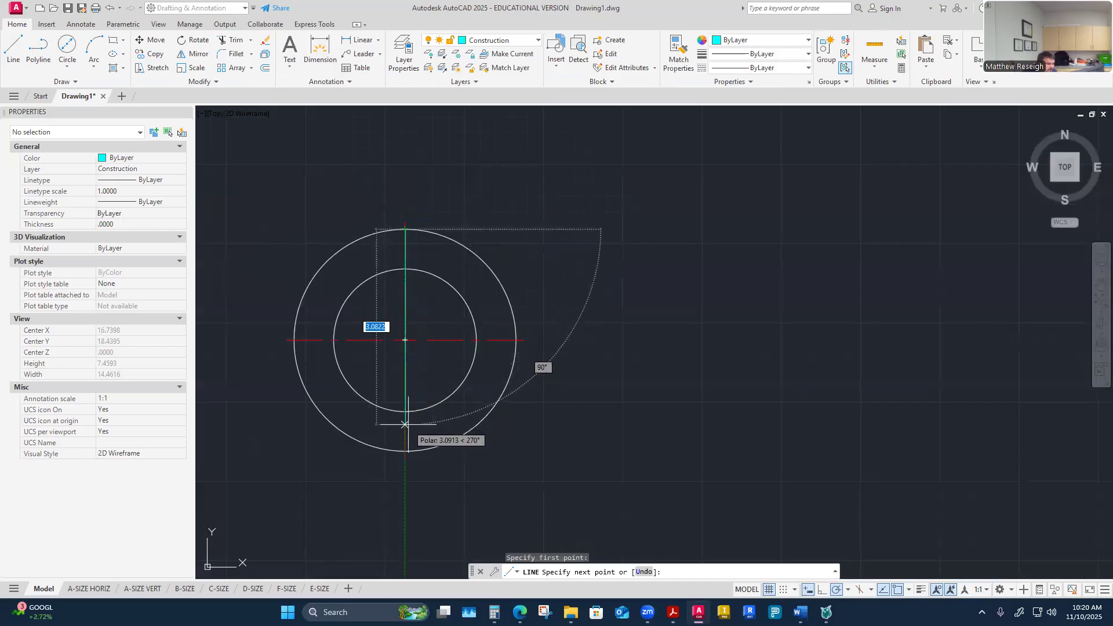
pyautogui.click(404, 451)
pyautogui.press('Escape')
pyautogui.press('Escape')
pyautogui.press('Escape')
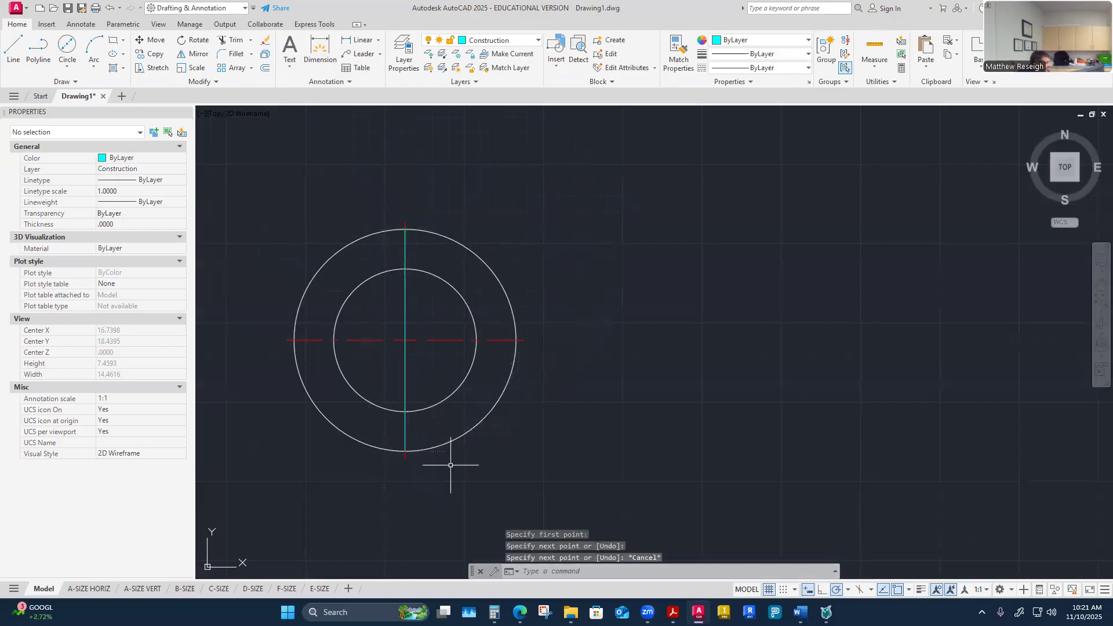
# Step: Offset the vertical construction line 0.25 to each side of the hub's center
pyautogui.scroll(2, 400, 264)
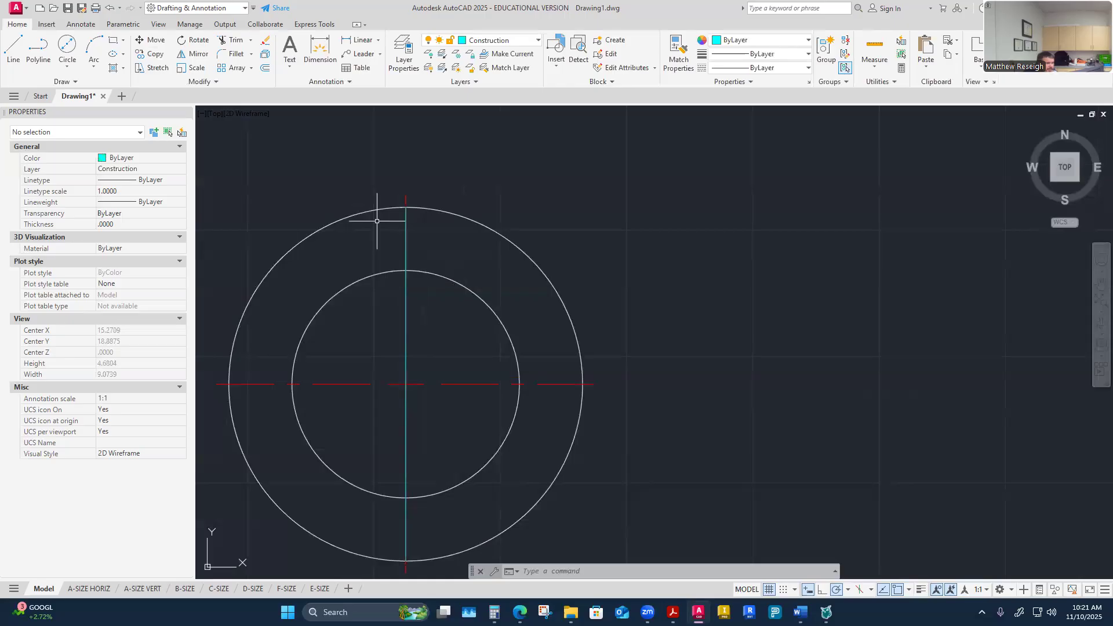
pyautogui.click(265, 68)
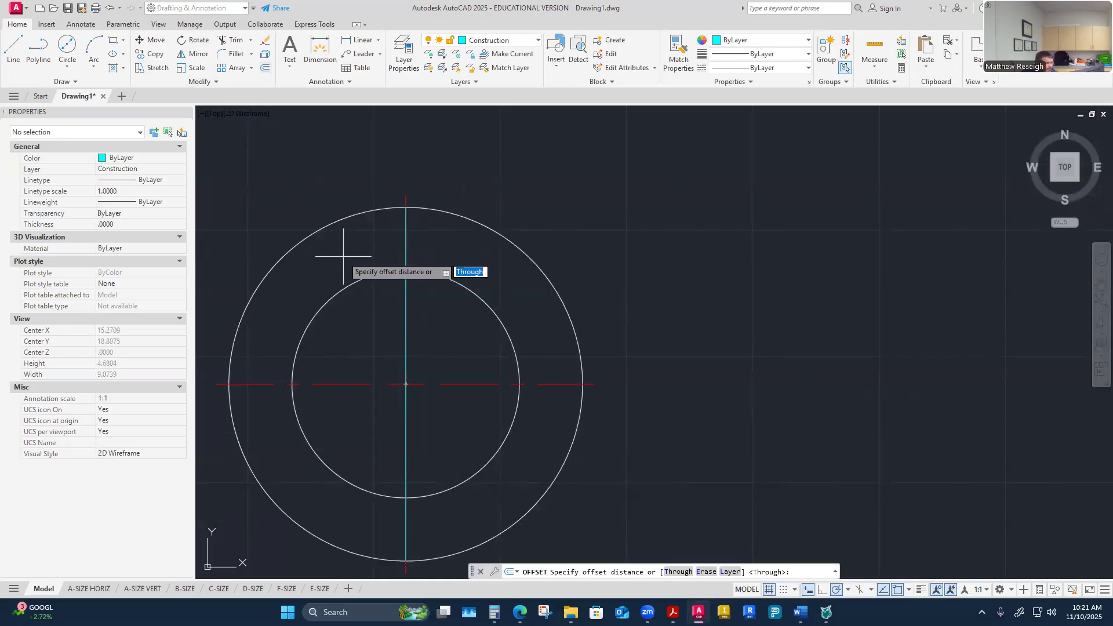
pyautogui.write('.25')
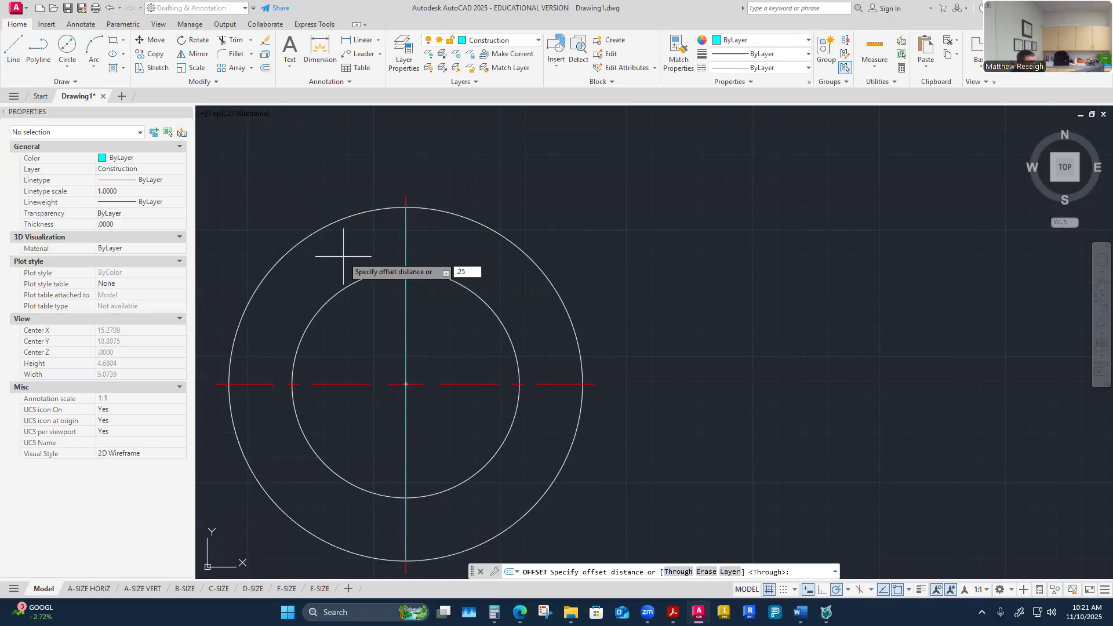
pyautogui.press('Return')
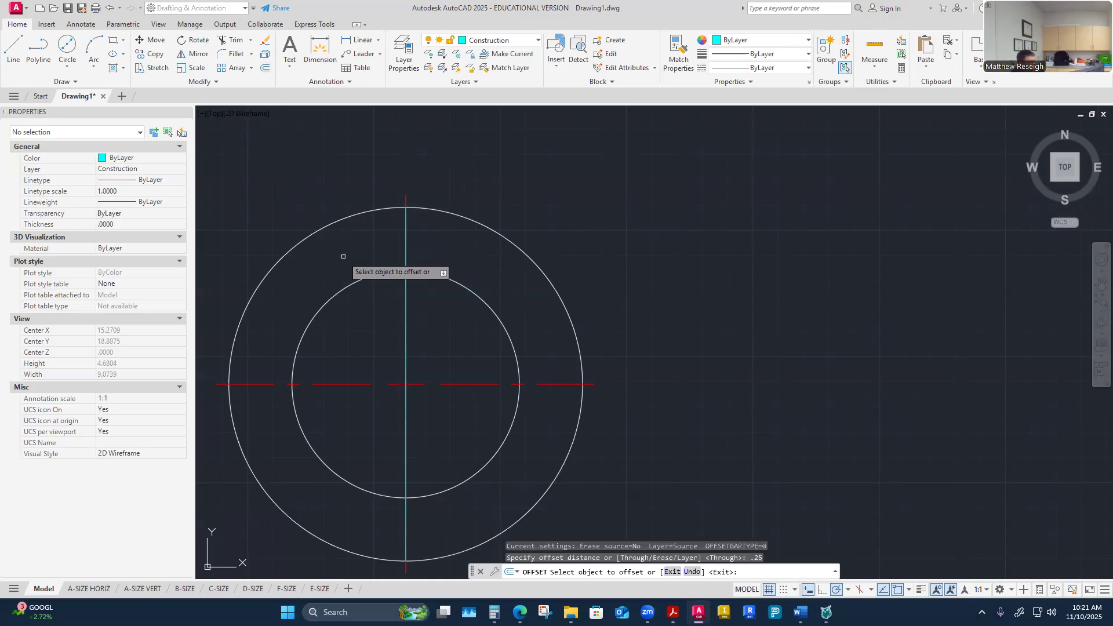
pyautogui.click(406, 321)
pyautogui.click(439, 329)
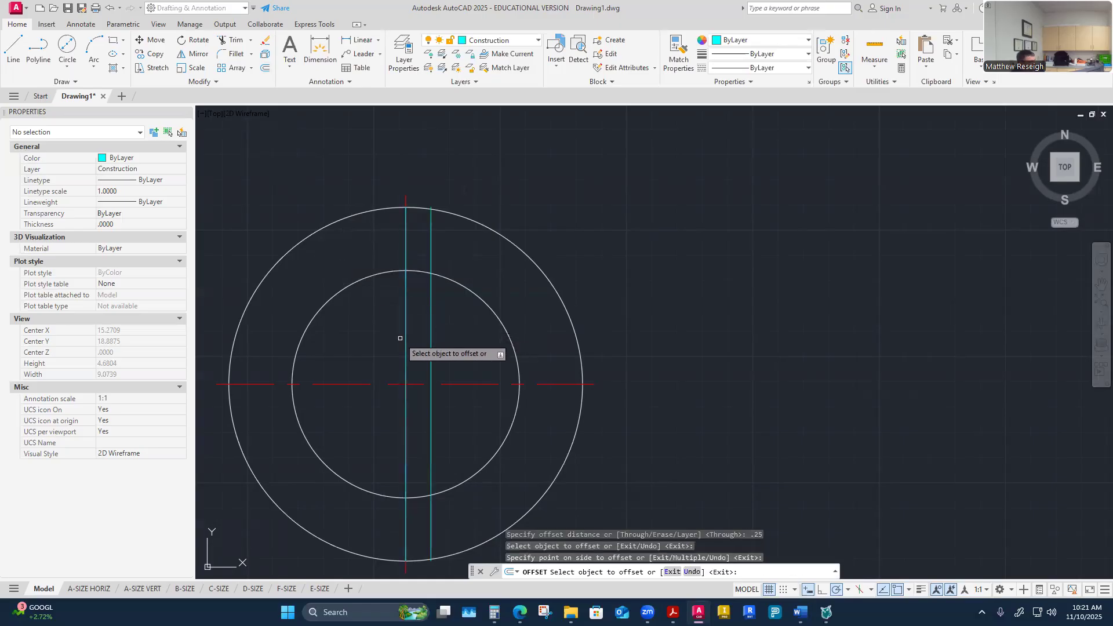
pyautogui.click(406, 335)
pyautogui.click(339, 414)
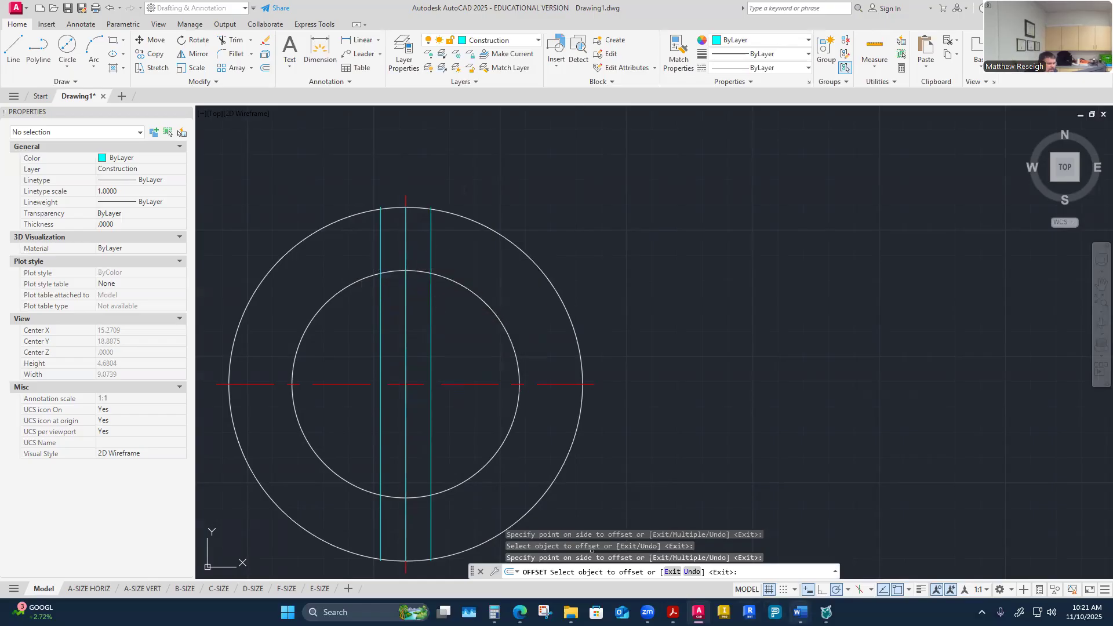
pyautogui.moveTo(800, 612)
# Step: Review the worksheet's hub T dimension and the keyseat depth table before returning to the drawing
pyautogui.click(608, 547)
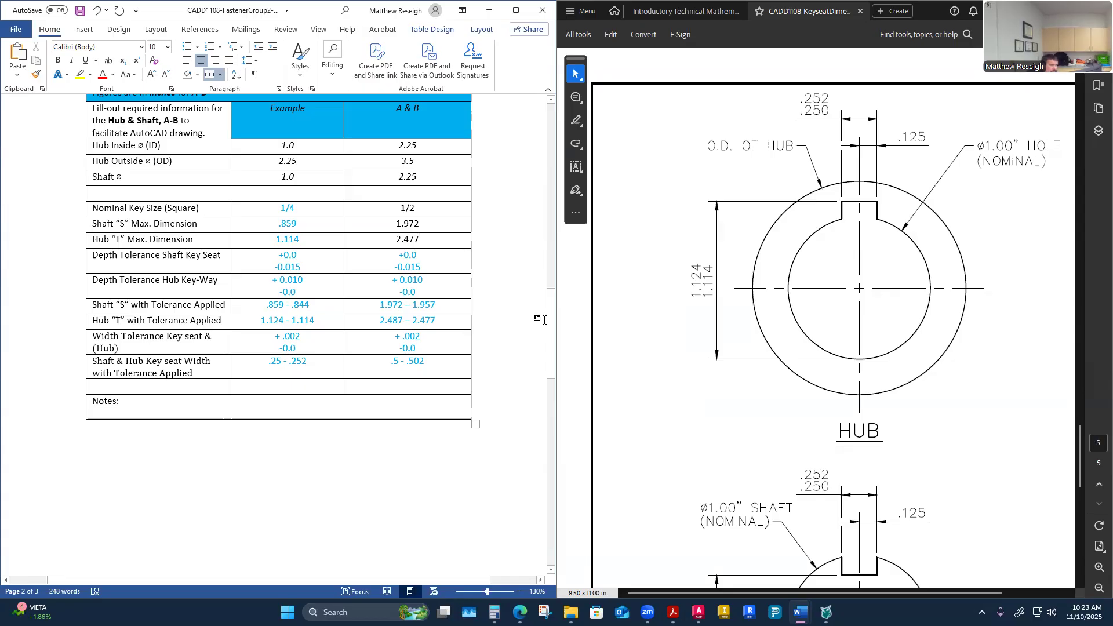
pyautogui.scroll(-10, 730, 347)
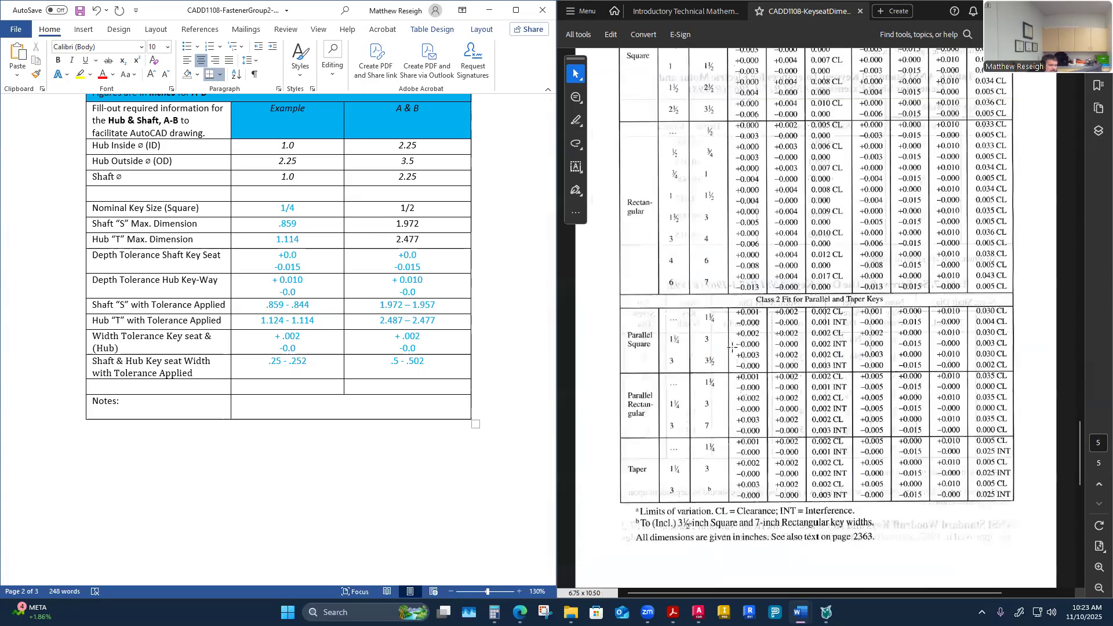
pyautogui.scroll(10, 731, 346)
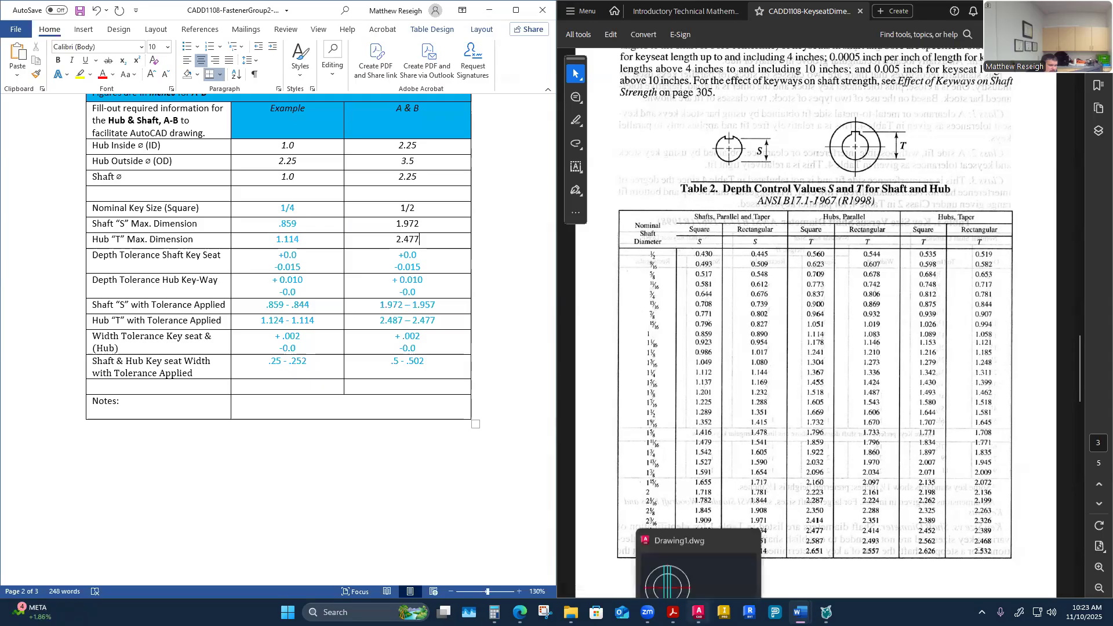
pyautogui.click(698, 612)
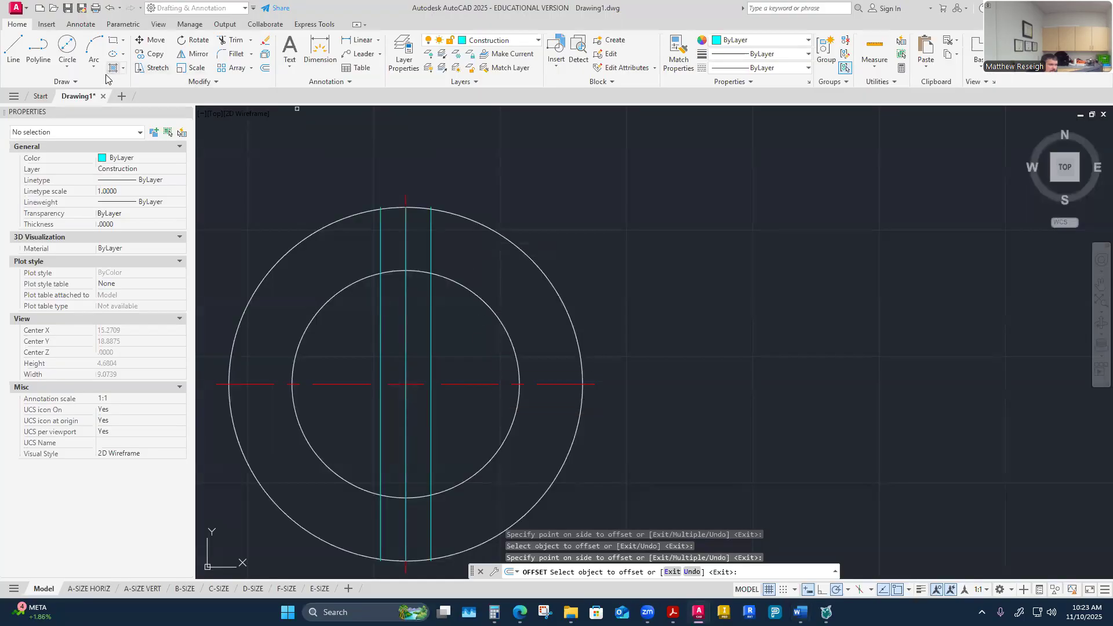
# Step: Draw a horizontal construction line starting at the bottom quadrant of the hub's inner circle
pyautogui.scroll(-2, 380, 430)
pyautogui.scroll(4, 352, 461)
pyautogui.click(16, 56)
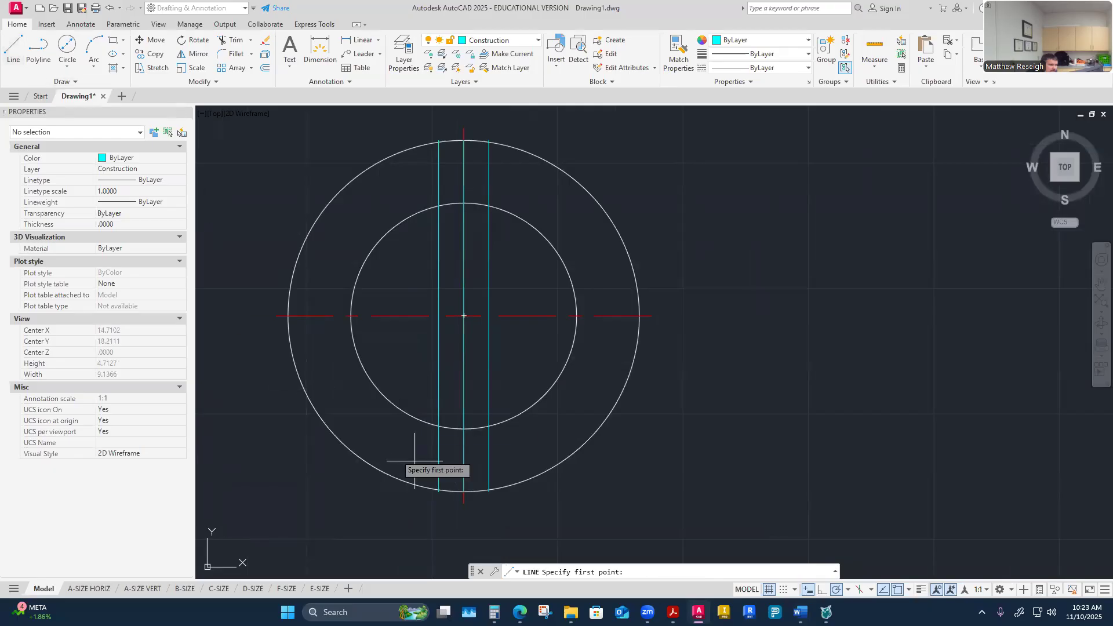
pyautogui.click(464, 429)
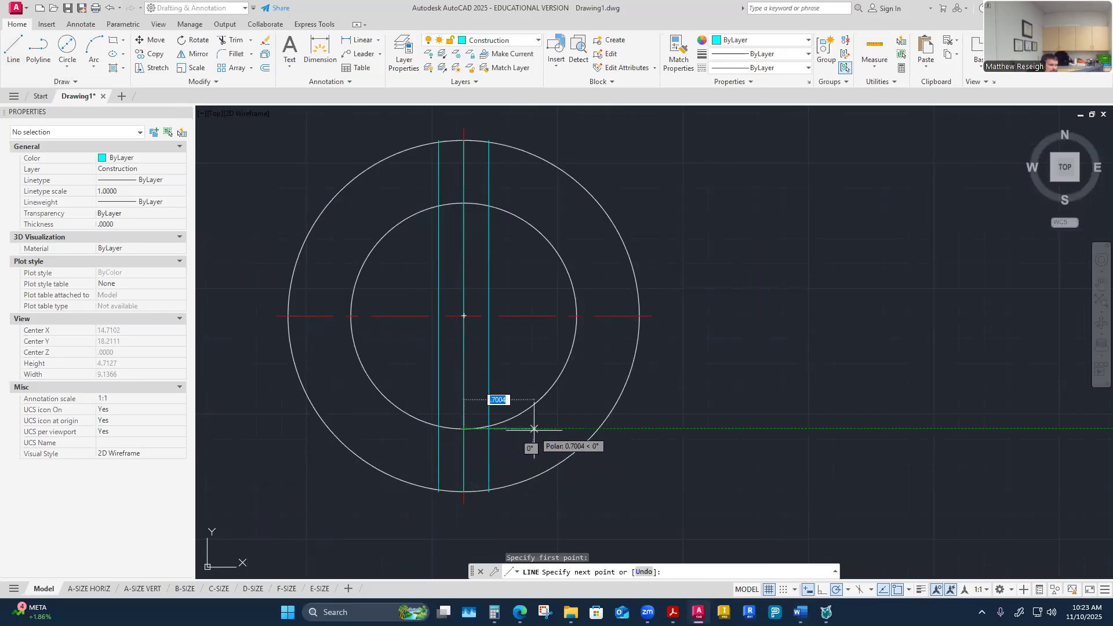
pyautogui.click(631, 430)
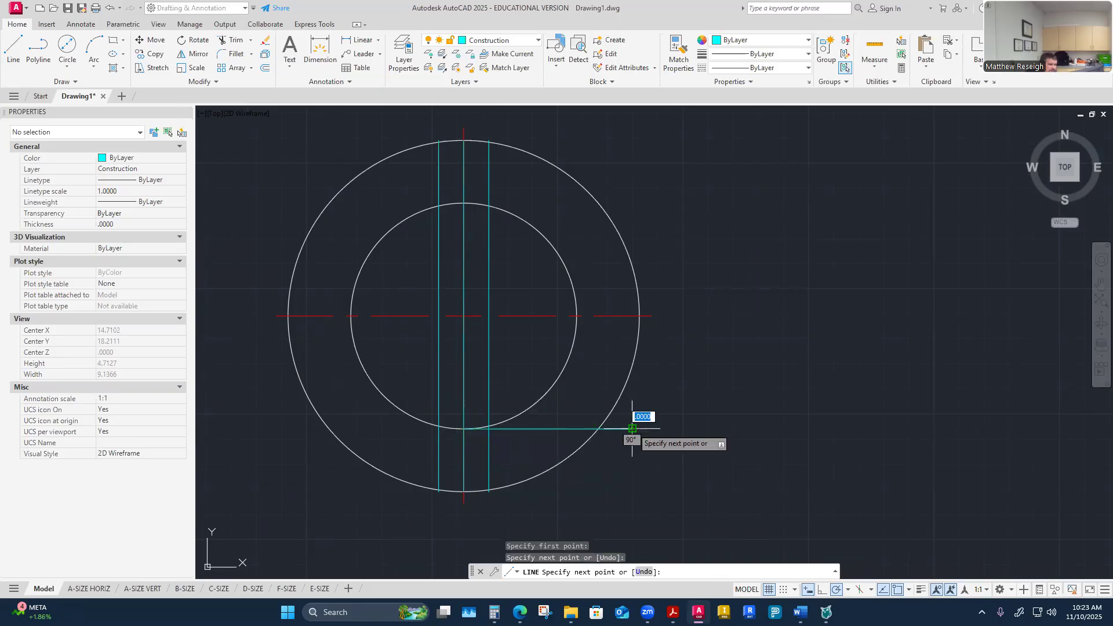
pyautogui.press('Escape')
pyautogui.press('Escape')
# Step: Stretch the horizontal line's start point left so it spans the full hub width
pyautogui.click(517, 429)
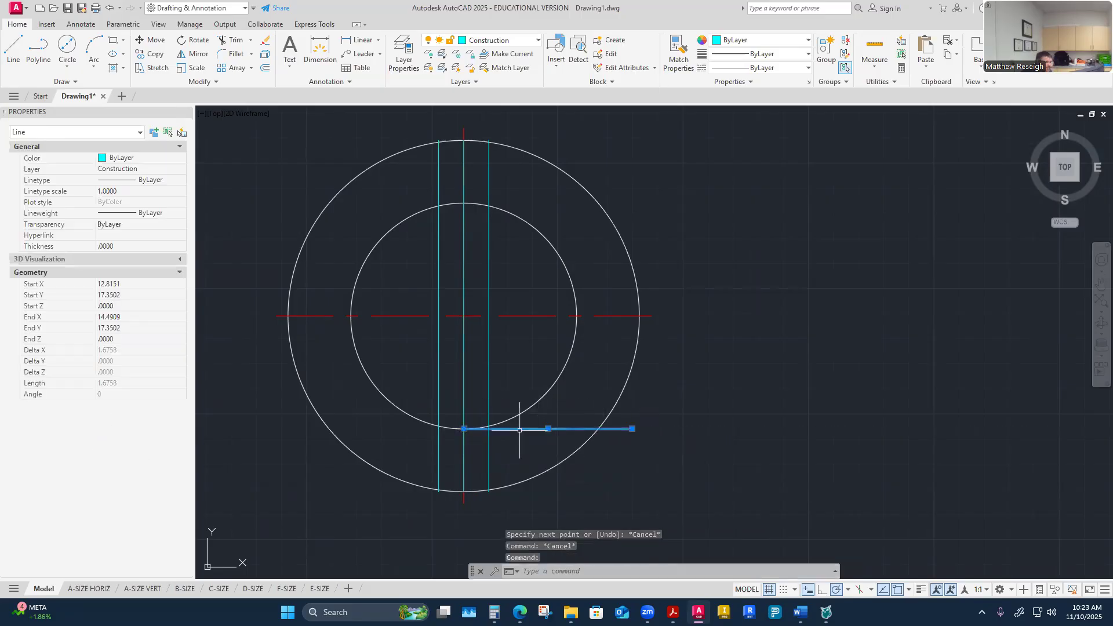
pyautogui.click(464, 429)
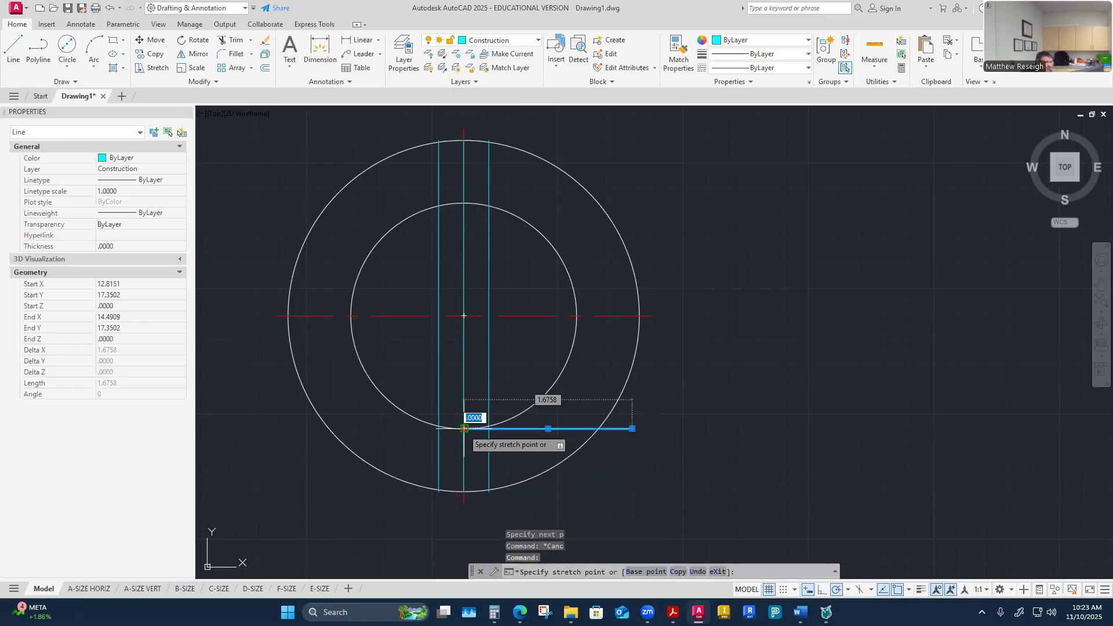
pyautogui.click(306, 429)
pyautogui.press('Escape')
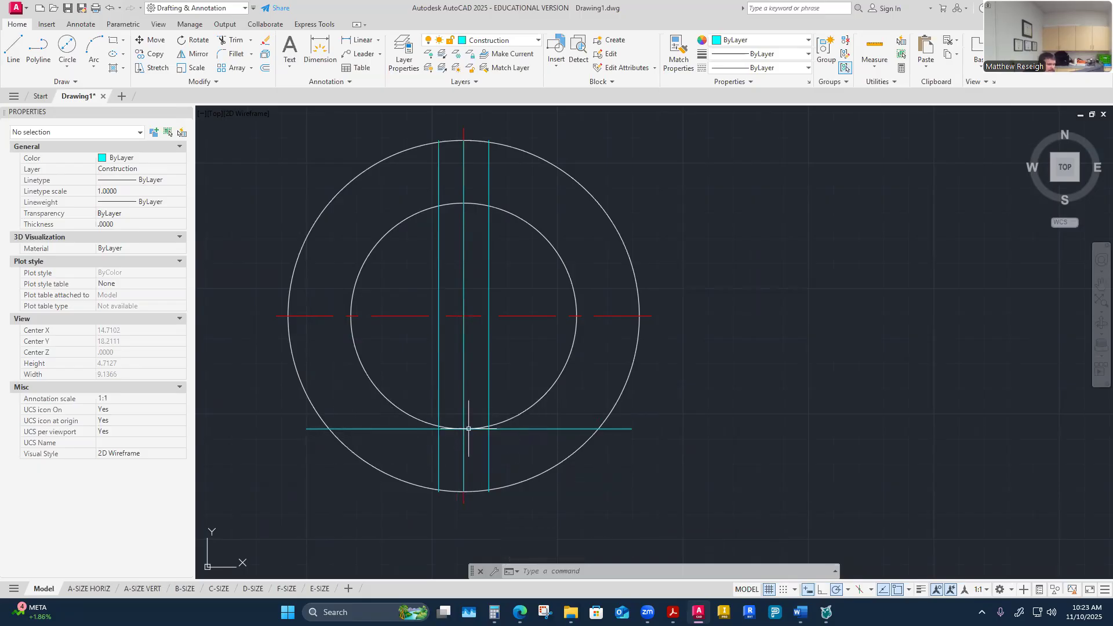
pyautogui.click(526, 429)
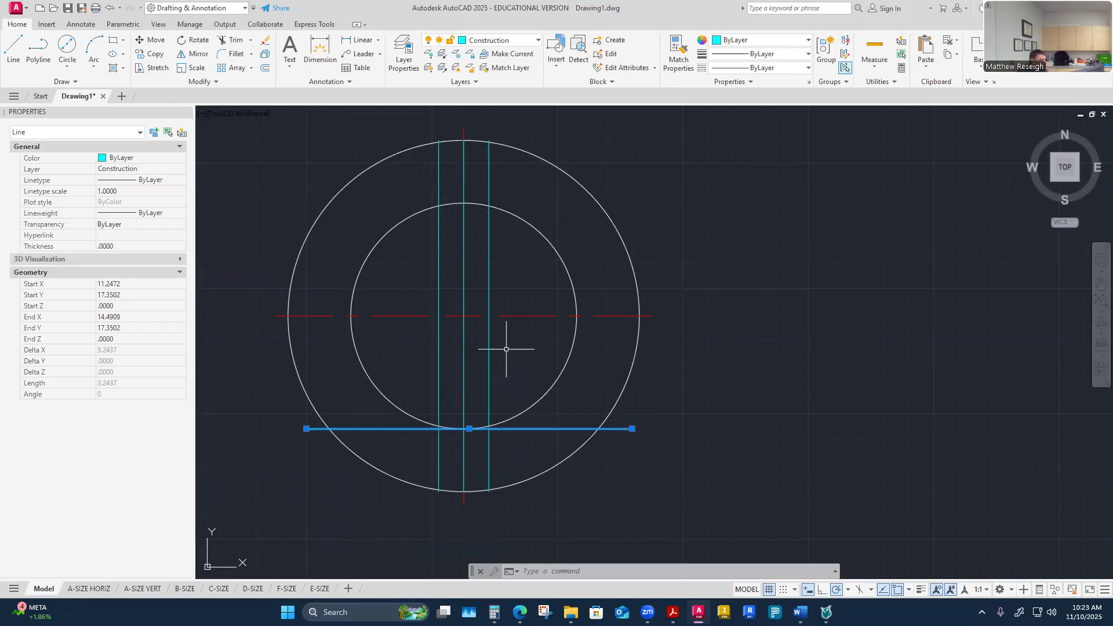
pyautogui.press('Escape')
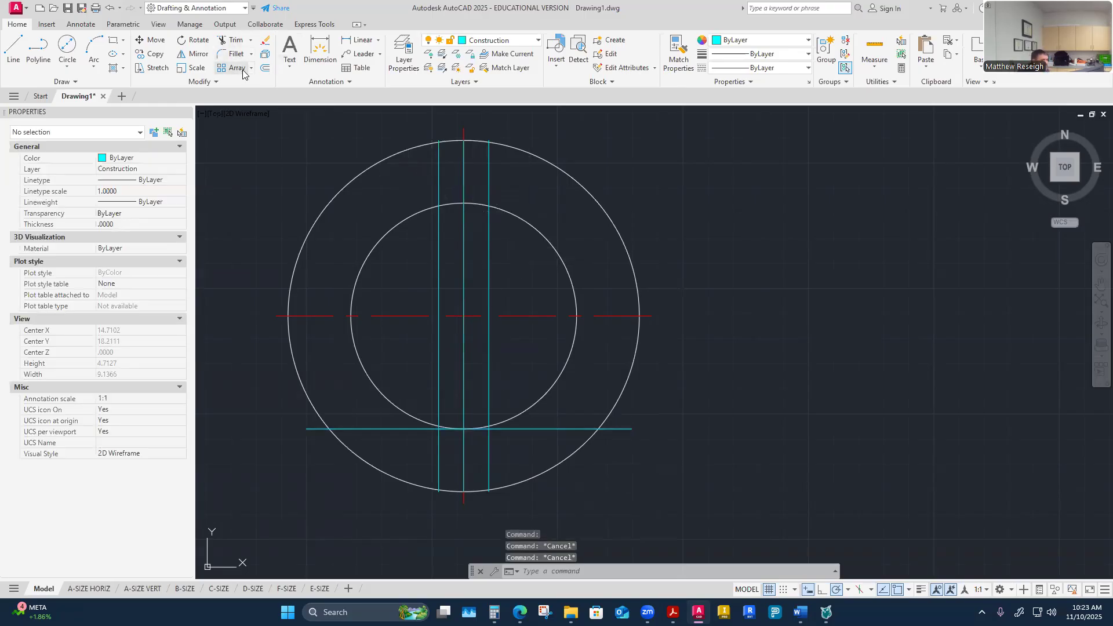
# Step: Offset the horizontal construction line 2.477 upward to mark the keyway depth
pyautogui.click(266, 72)
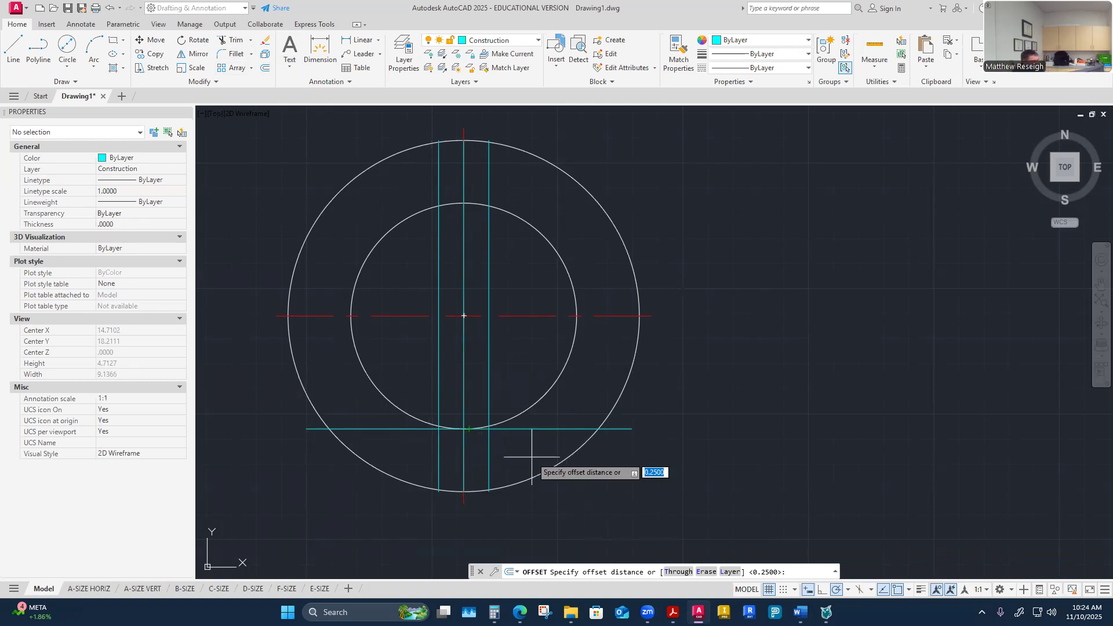
pyautogui.write('2.477')
pyautogui.press('Return')
pyautogui.click(531, 429)
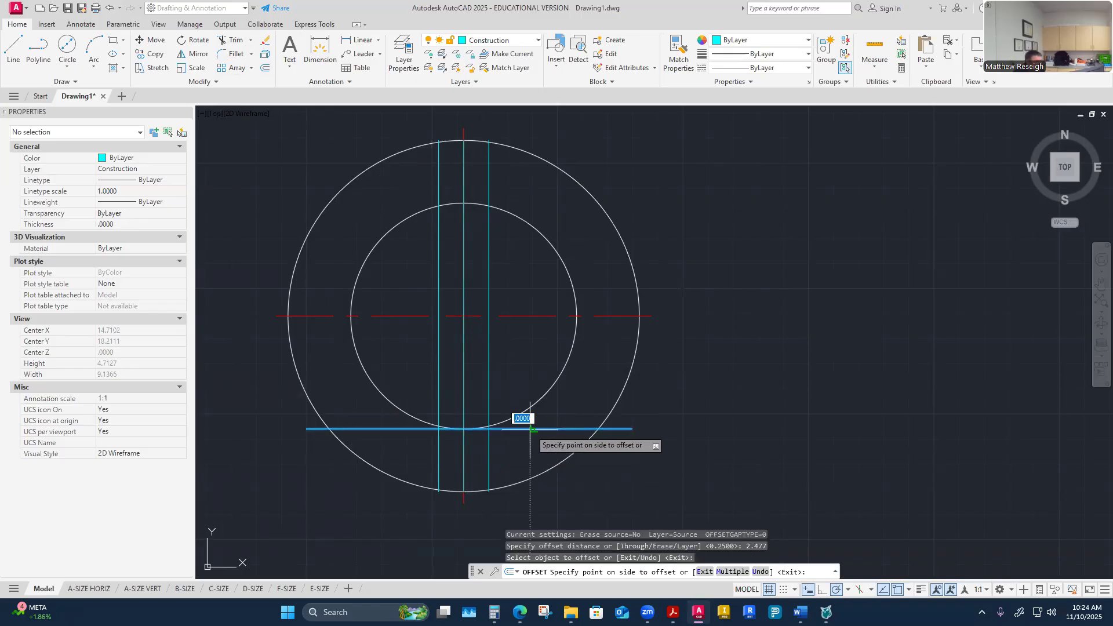
pyautogui.click(492, 192)
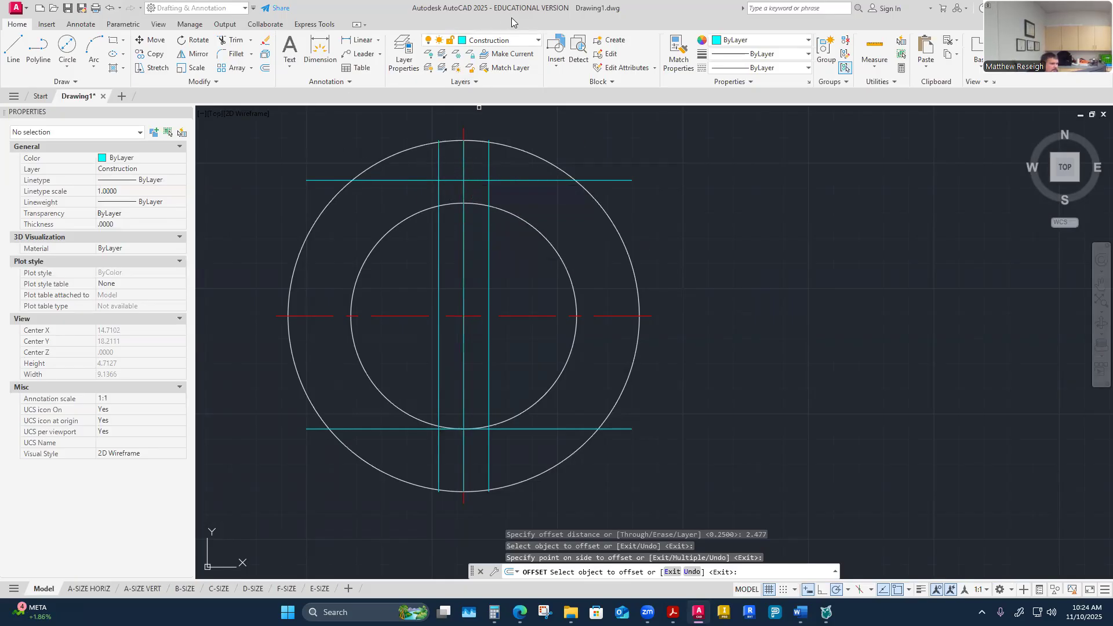
# Step: Make Visible-Object the current layer and draw the keyway's three sides along the offset construction lines
pyautogui.click(522, 40)
pyautogui.click(487, 290)
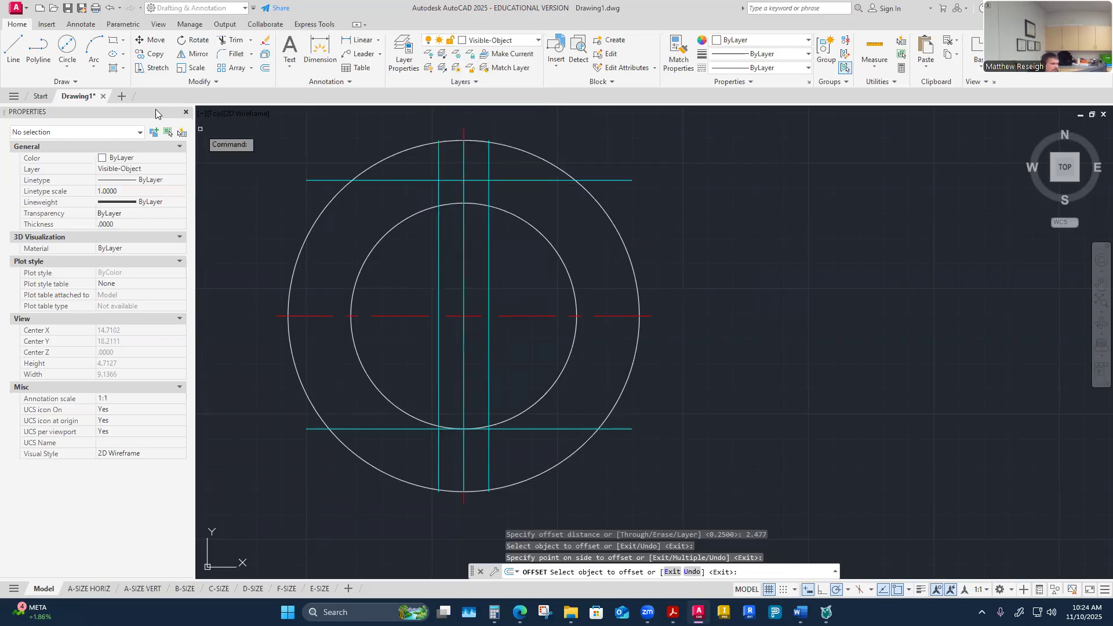
pyautogui.click(13, 49)
pyautogui.scroll(5, 461, 200)
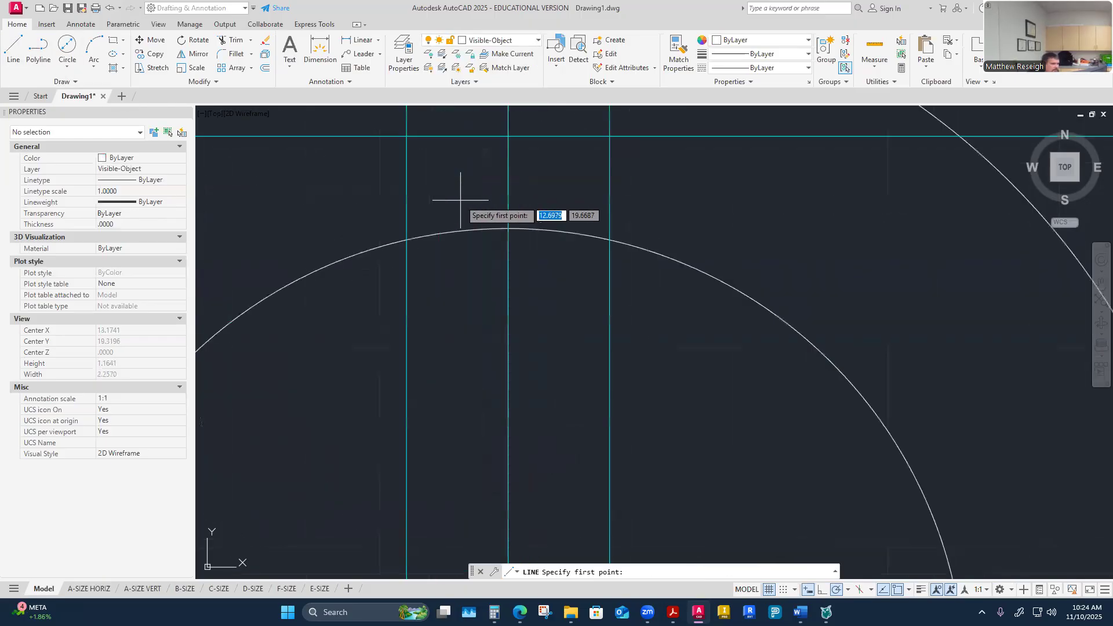
pyautogui.click(406, 239)
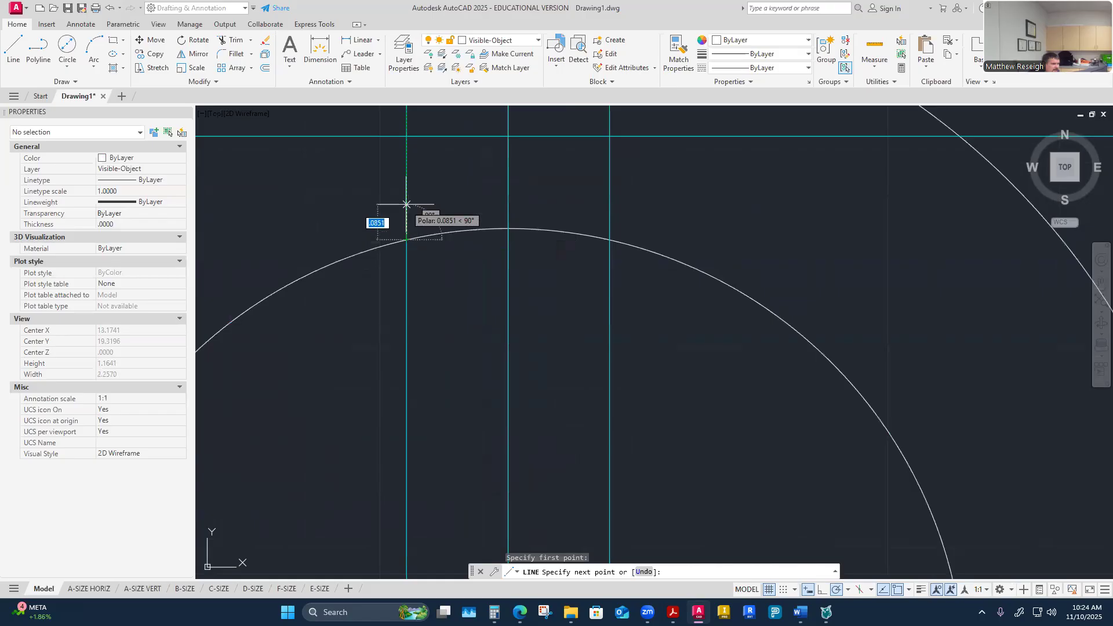
pyautogui.click(407, 137)
pyautogui.click(609, 136)
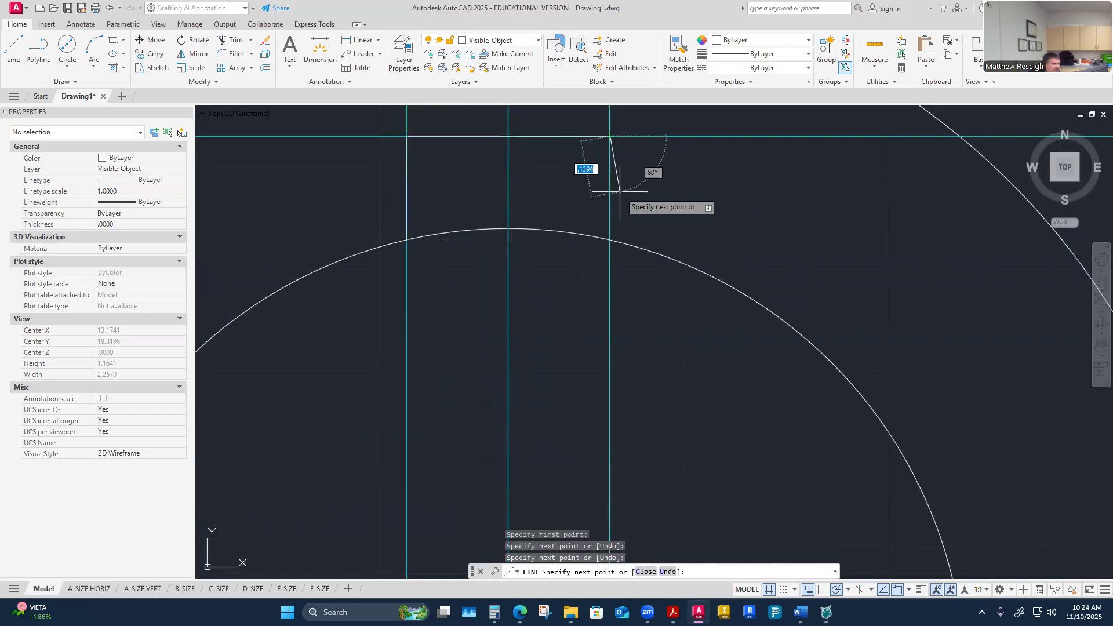
pyautogui.click(609, 239)
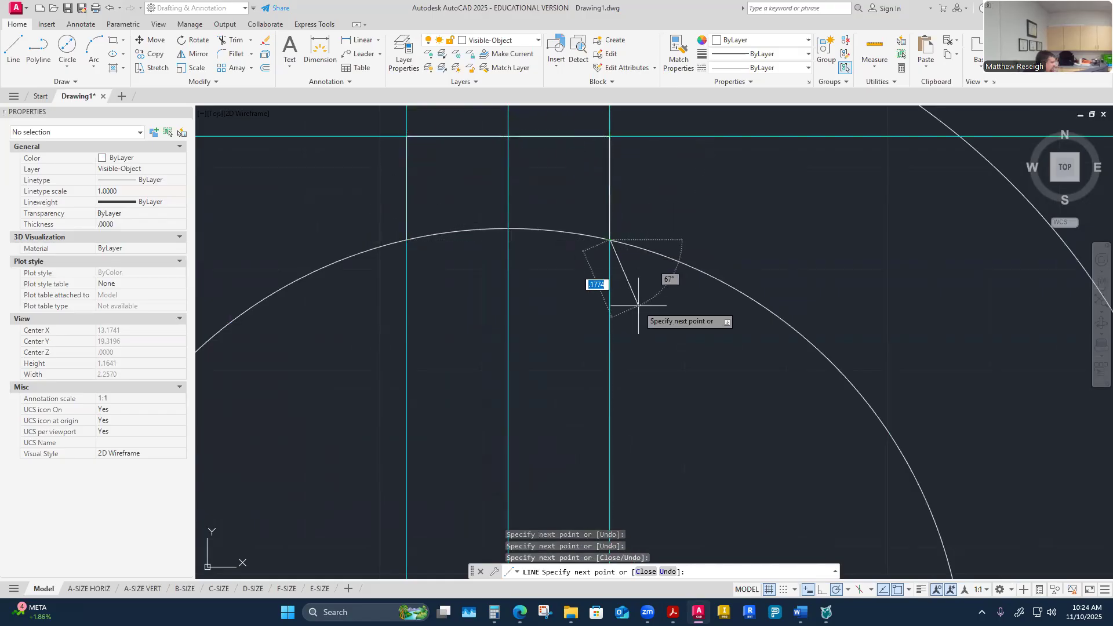
pyautogui.press('Escape')
pyautogui.press('Escape')
# Step: Trim the inner circle's arc between the two keyway sides
pyautogui.scroll(-2, 638, 305)
pyautogui.click(234, 43)
pyautogui.click(528, 259)
pyautogui.click(587, 260)
pyautogui.press('Escape')
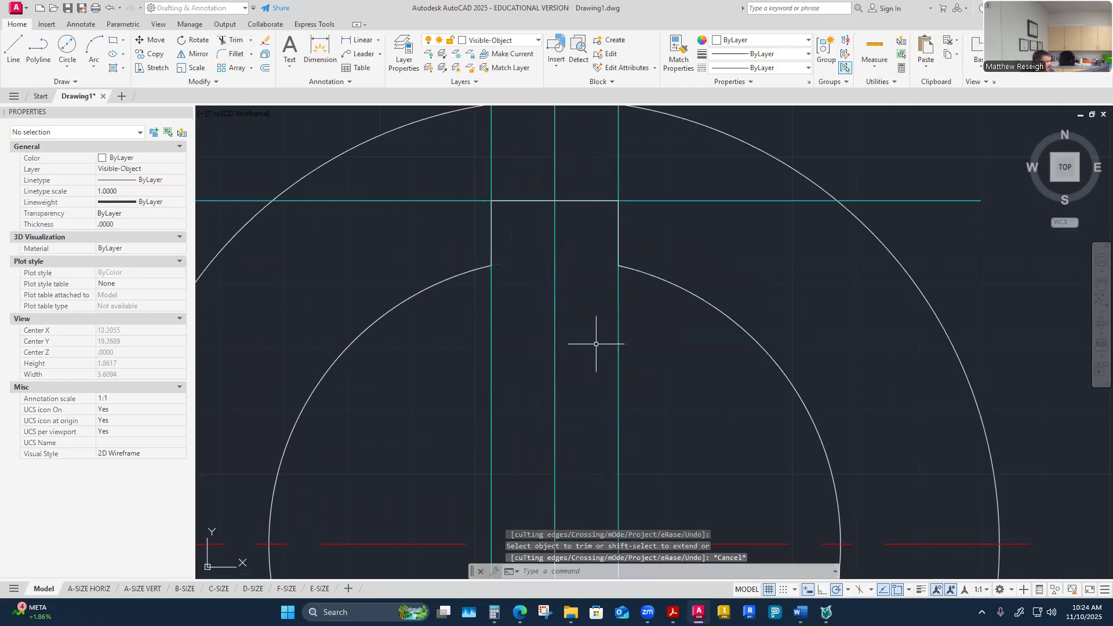
# Step: Zoom around to inspect the hub keyway and the shaft circle below it
pyautogui.scroll(-4, 573, 336)
pyautogui.scroll(2, 573, 336)
pyautogui.scroll(-4, 576, 330)
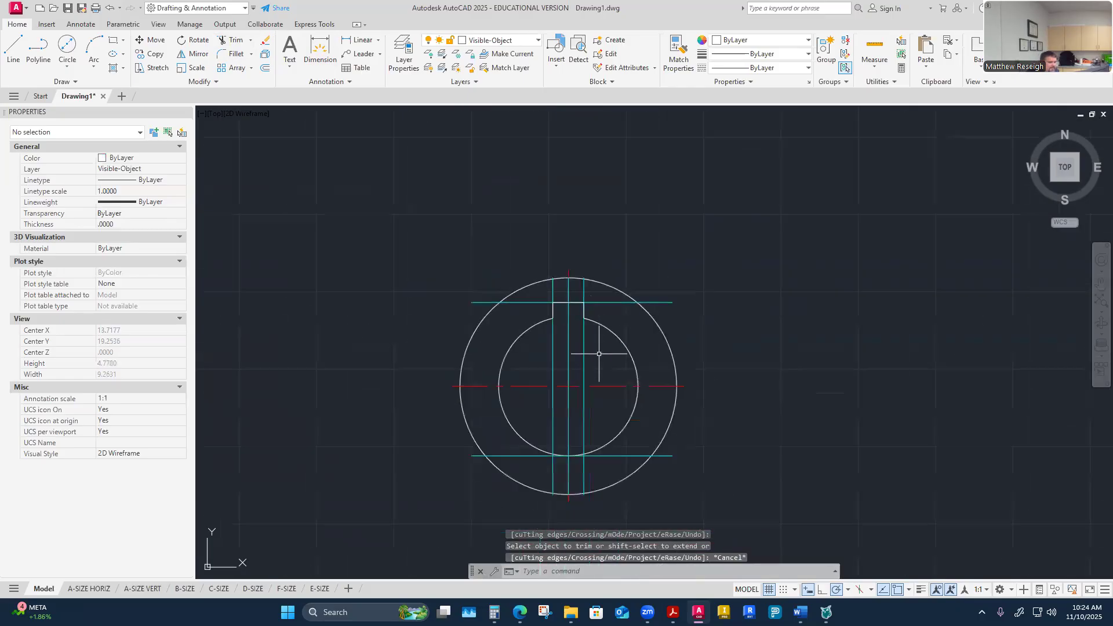
pyautogui.scroll(3, 596, 347)
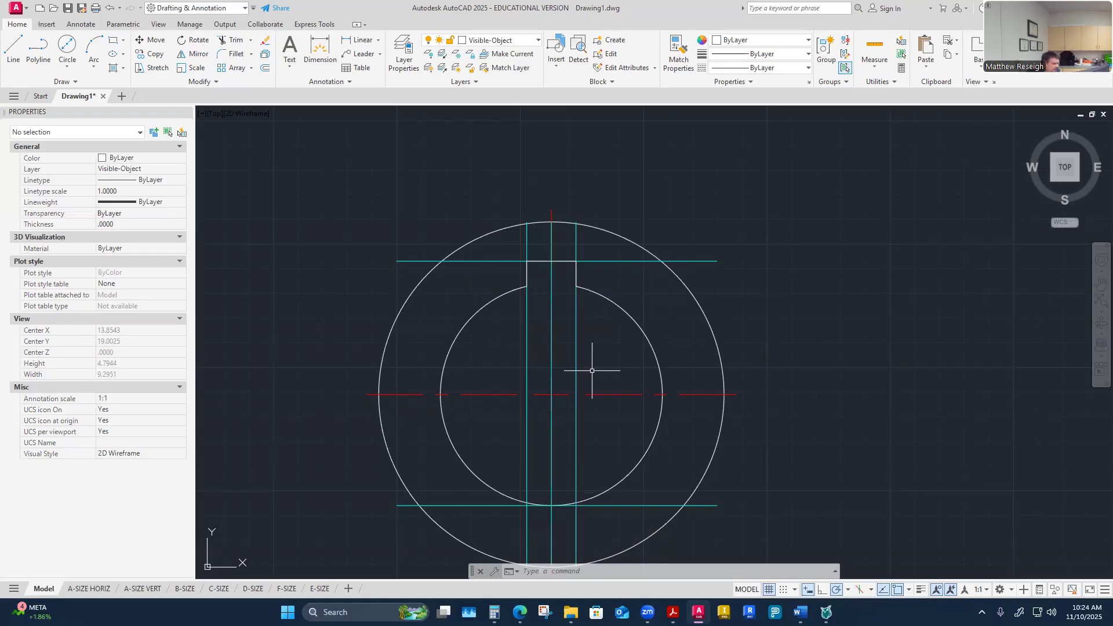
pyautogui.scroll(-2, 609, 232)
pyautogui.scroll(-4, 611, 251)
pyautogui.scroll(3, 602, 255)
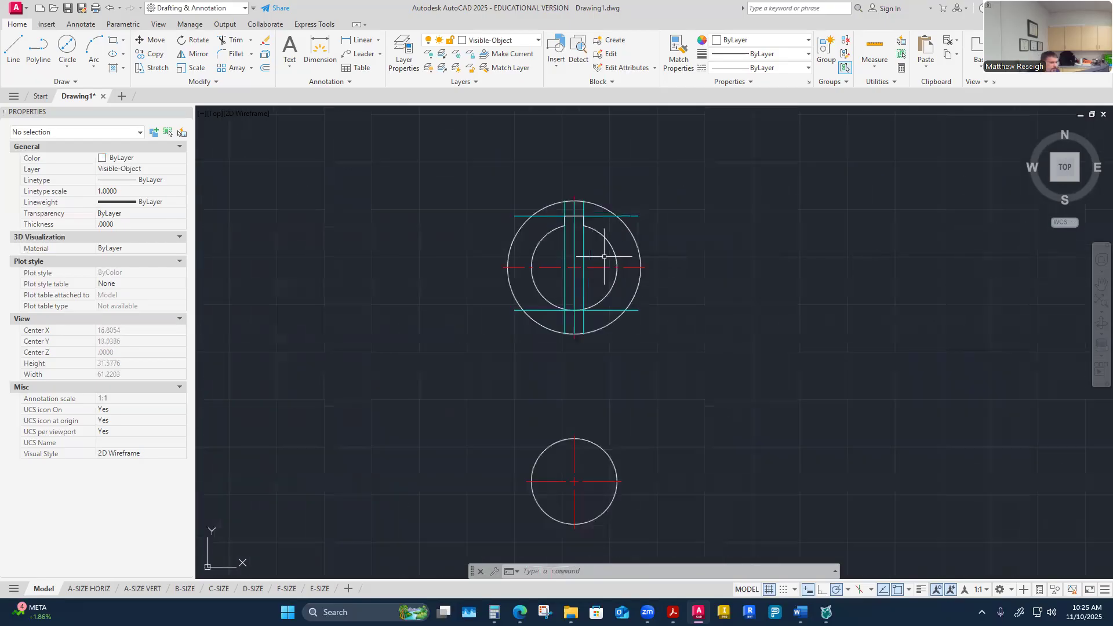
pyautogui.scroll(2, 579, 529)
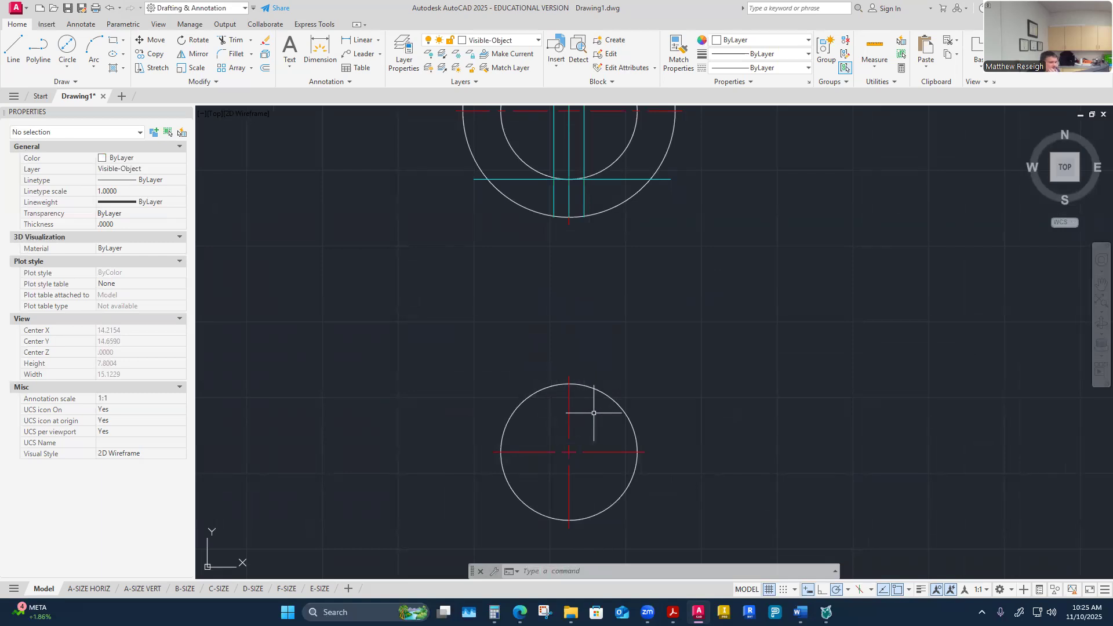
pyautogui.scroll(-2, 586, 409)
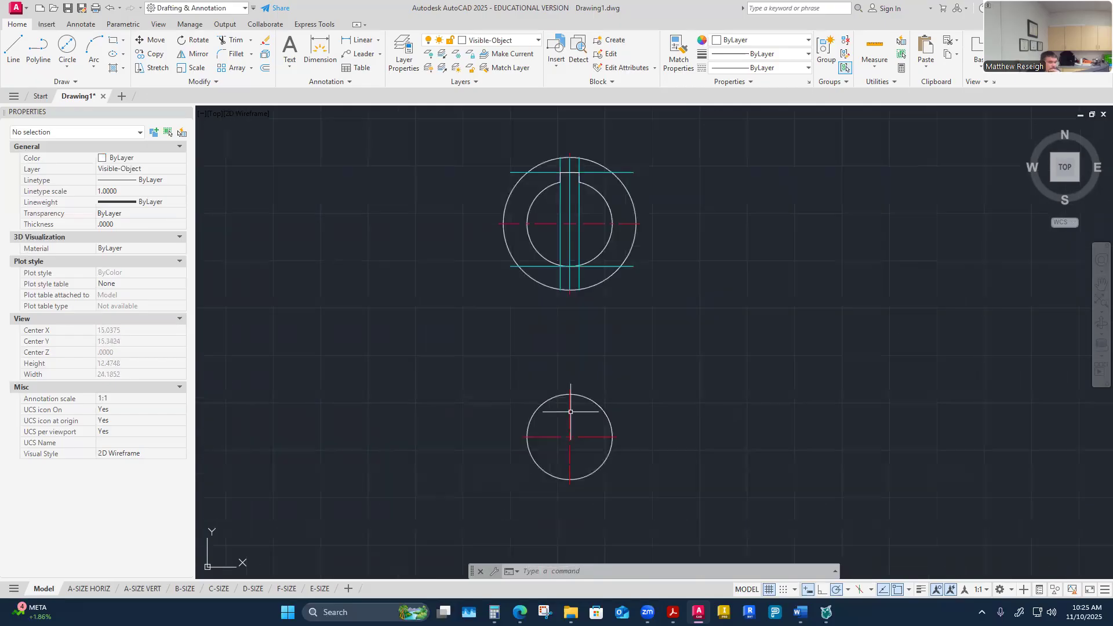
# Step: Make Construction the current layer and draw a vertical construction line through the shaft circle's center
pyautogui.scroll(2, 573, 186)
pyautogui.click(573, 185)
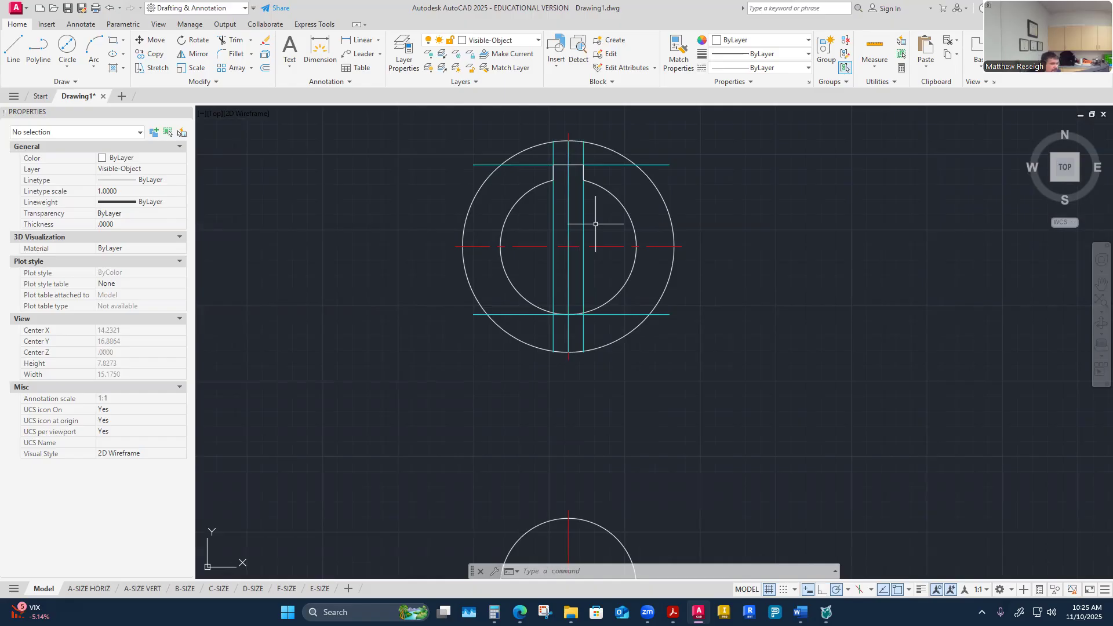
pyautogui.scroll(-7, 595, 224)
pyautogui.scroll(5, 611, 307)
pyautogui.click(531, 44)
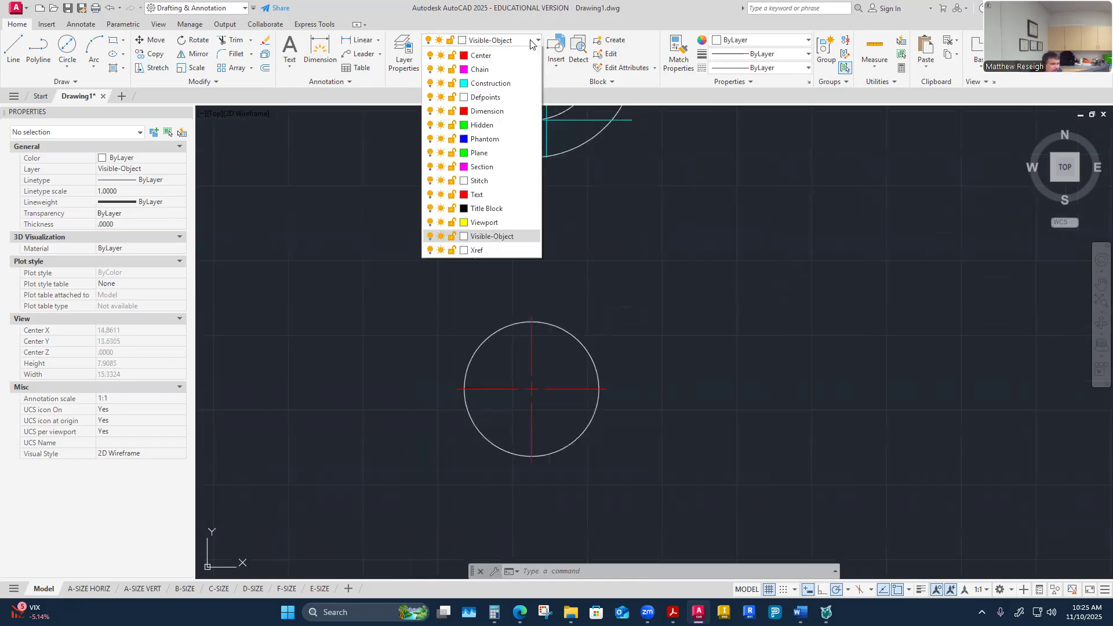
pyautogui.click(488, 111)
pyautogui.click(13, 46)
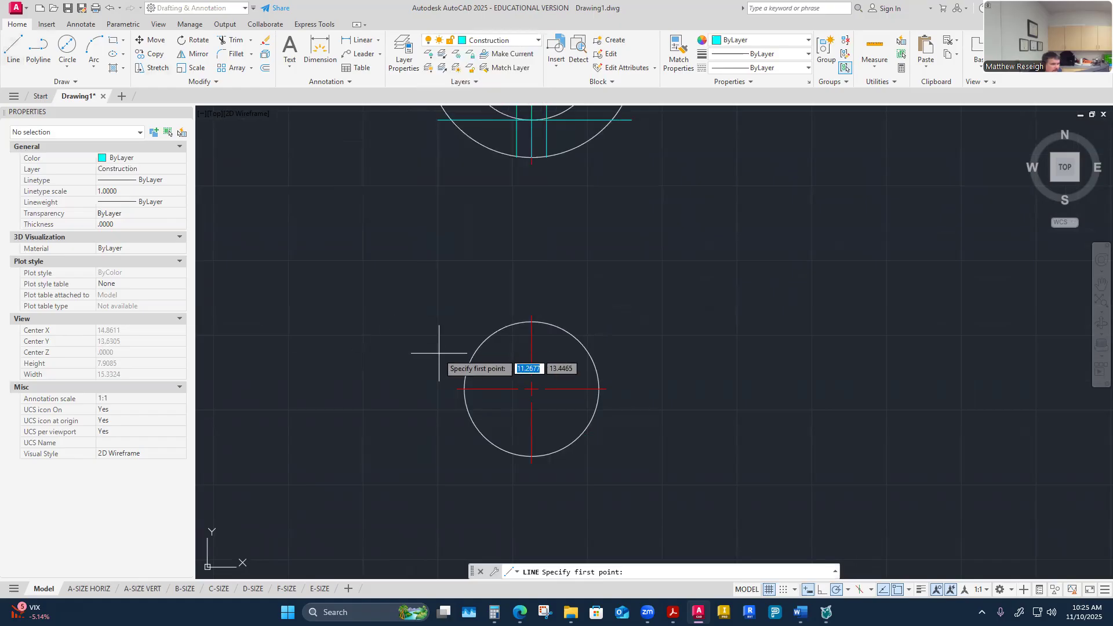
pyautogui.click(532, 320)
pyautogui.click(531, 456)
pyautogui.rightClick(532, 456)
pyautogui.click(558, 464)
# Step: Offset the vertical construction line 0.25 to each side to mark the shaft keyseat width
pyautogui.click(265, 67)
pyautogui.scroll(3, 521, 360)
pyautogui.write('.25')
pyautogui.press('Return')
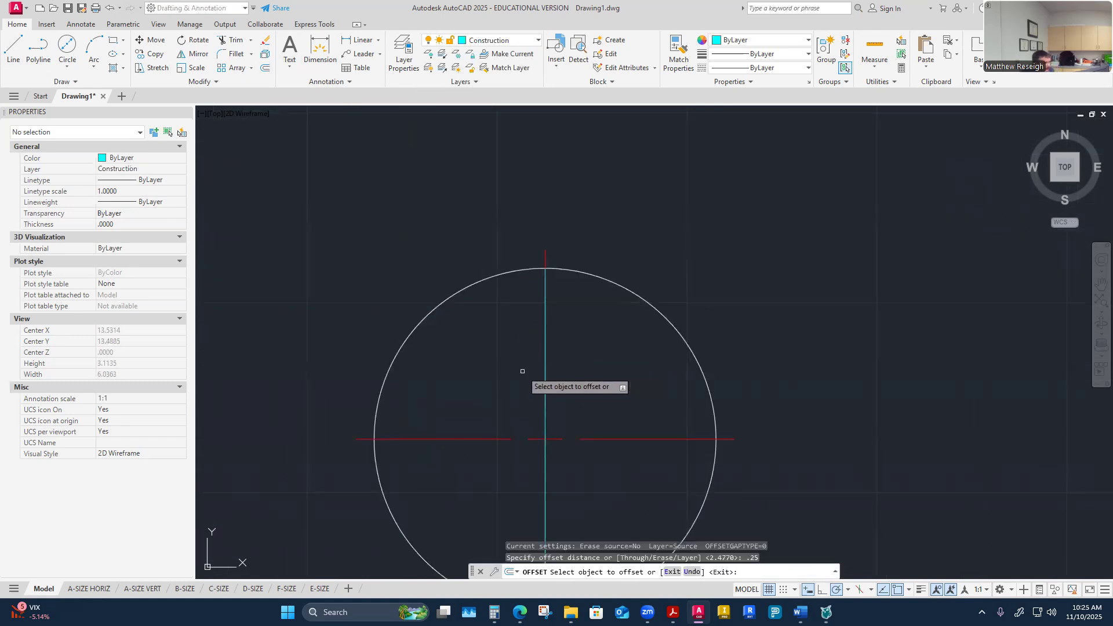
pyautogui.click(543, 399)
pyautogui.click(494, 400)
pyautogui.click(543, 404)
pyautogui.click(619, 439)
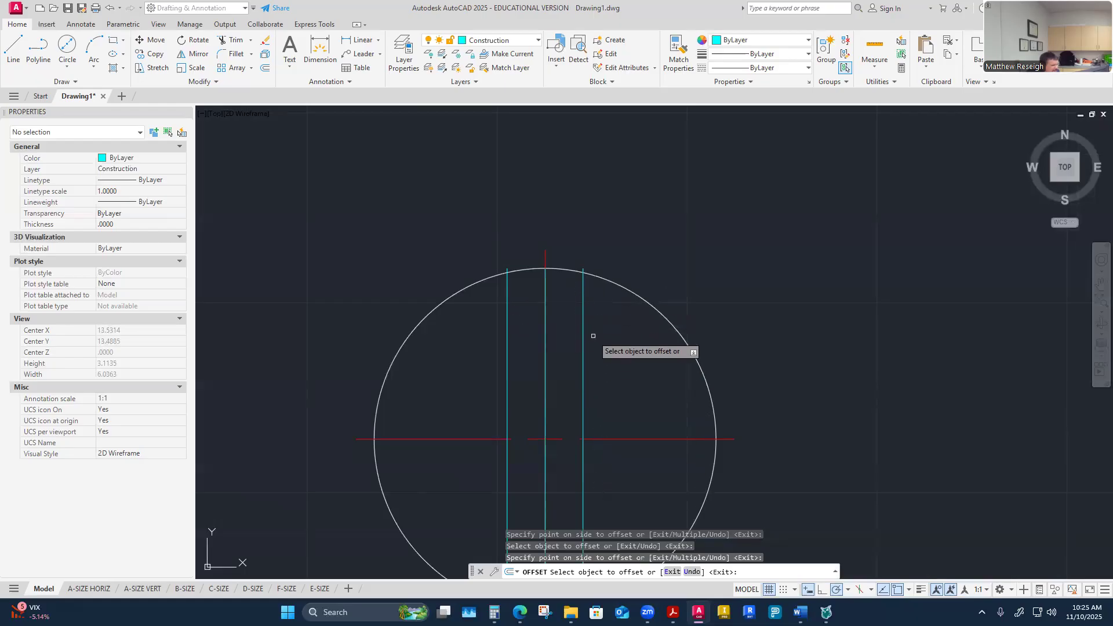
pyautogui.scroll(-6, 596, 348)
pyautogui.scroll(4, 606, 380)
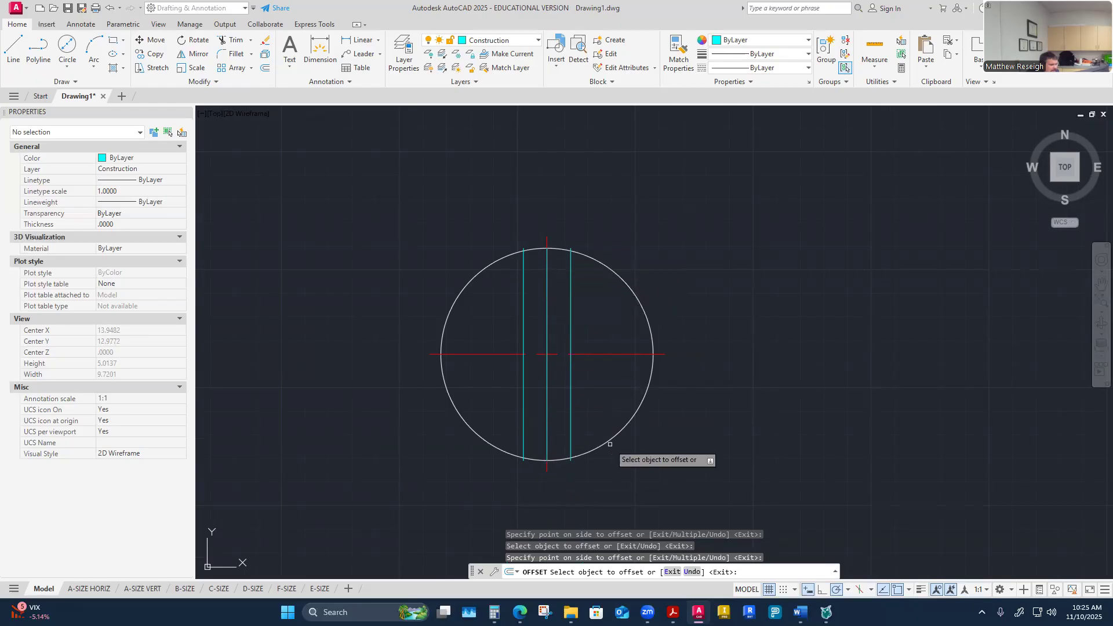
# Step: Draw a horizontal construction line tangent to the bottom of the shaft circle
pyautogui.click(13, 47)
pyautogui.click(547, 461)
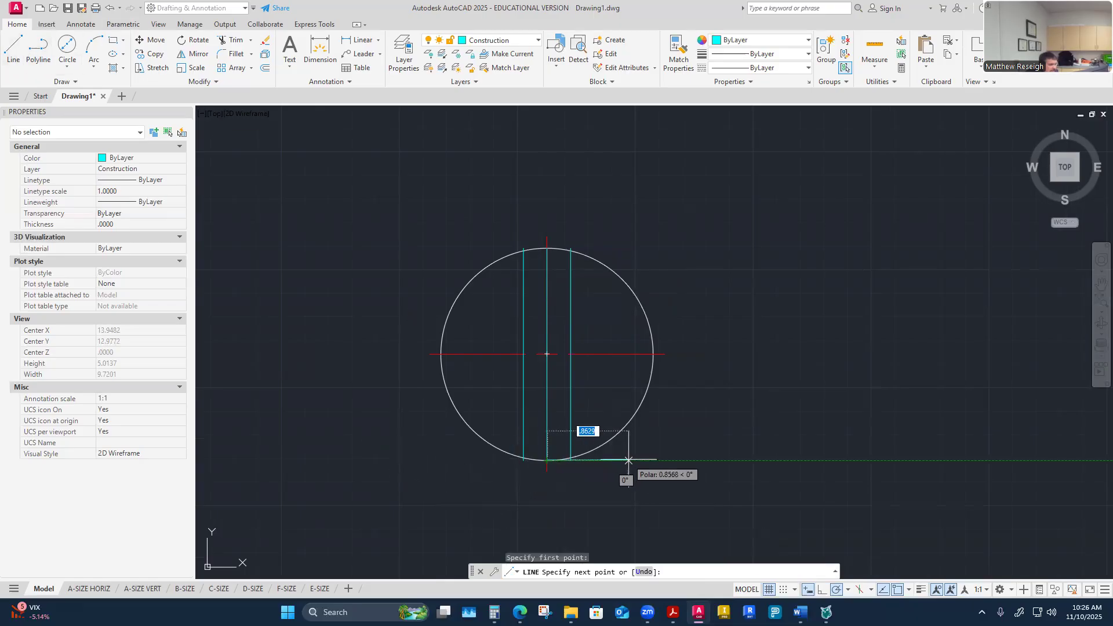
pyautogui.click(635, 460)
pyautogui.press('Escape')
pyautogui.click(602, 459)
pyautogui.click(547, 460)
pyautogui.click(462, 456)
pyautogui.press('Escape')
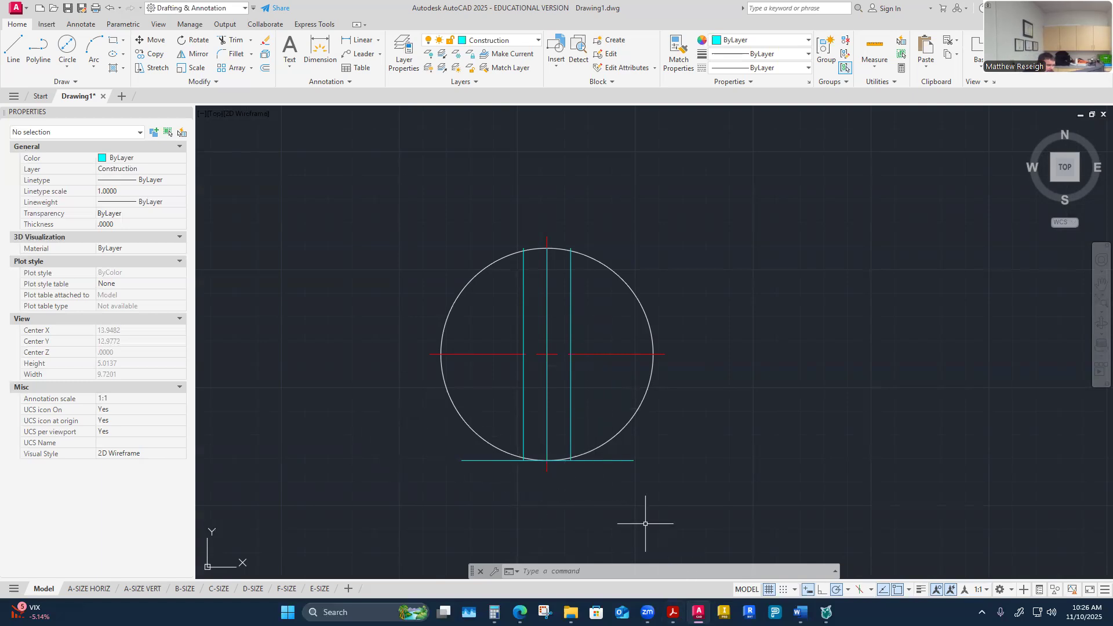
# Step: Check the worksheet's shaft S value and offset the bottom construction line 1.972 upward for the keyseat depth
pyautogui.moveTo(799, 612)
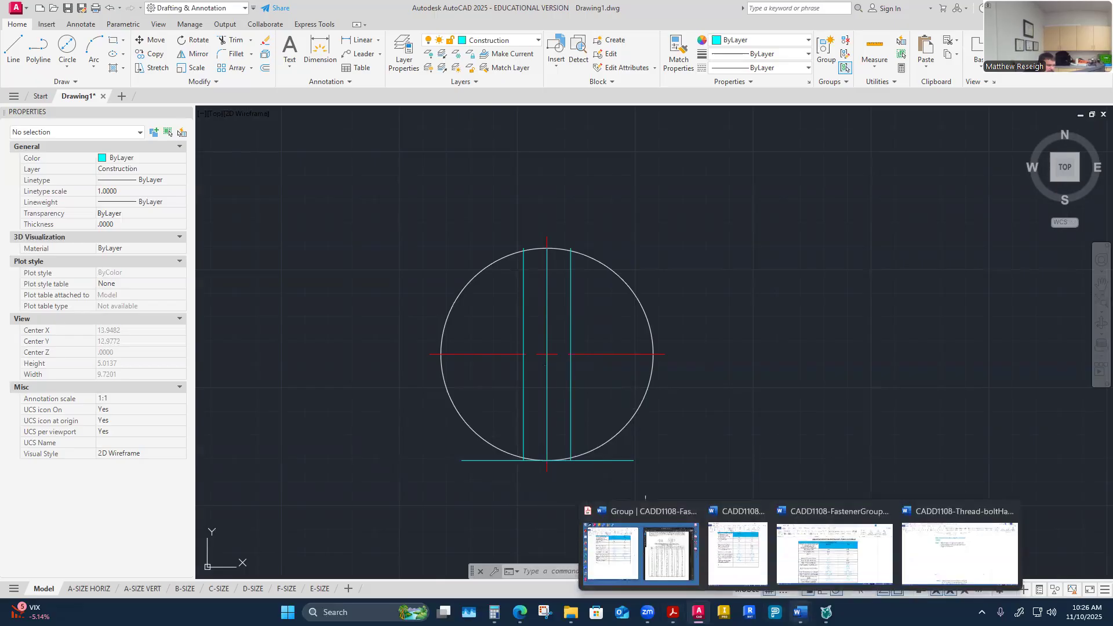
pyautogui.click(641, 553)
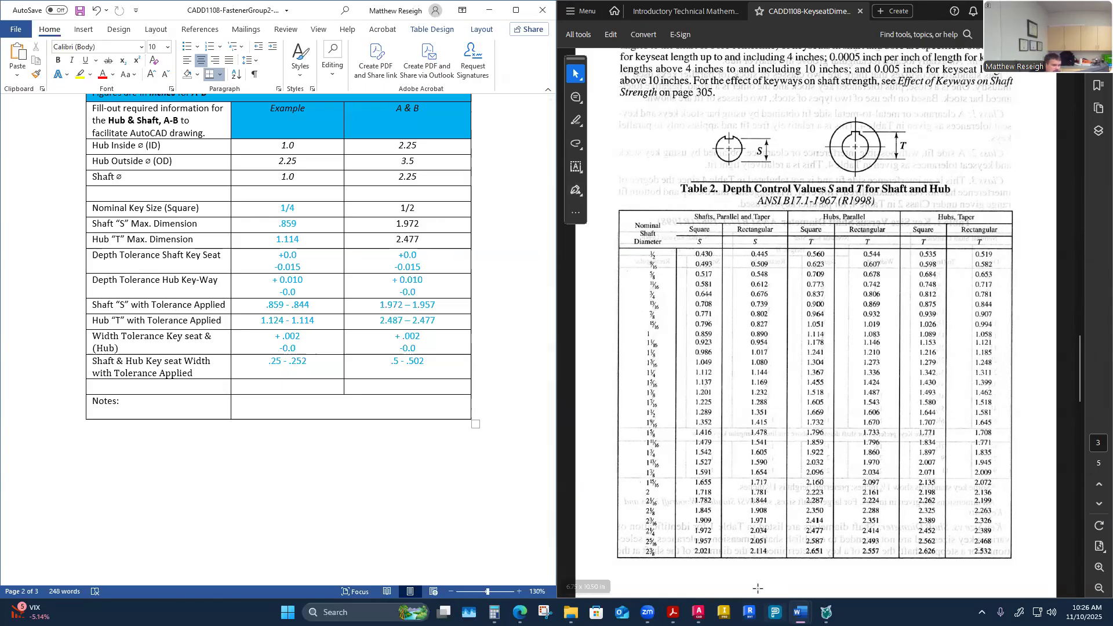
pyautogui.click(699, 612)
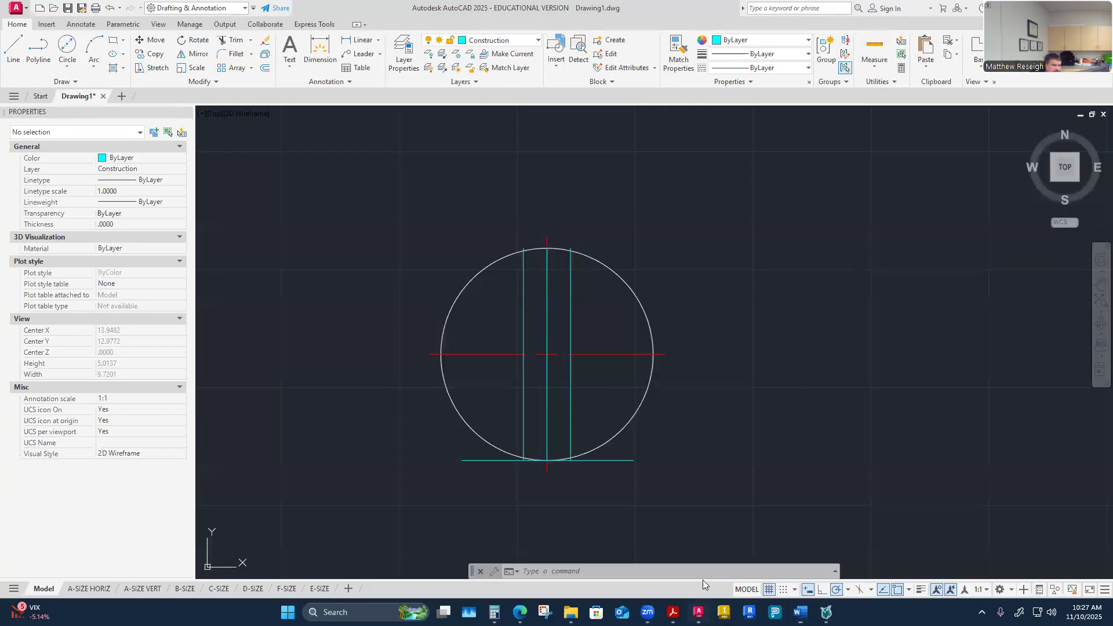
pyautogui.click(265, 68)
pyautogui.write('1.972')
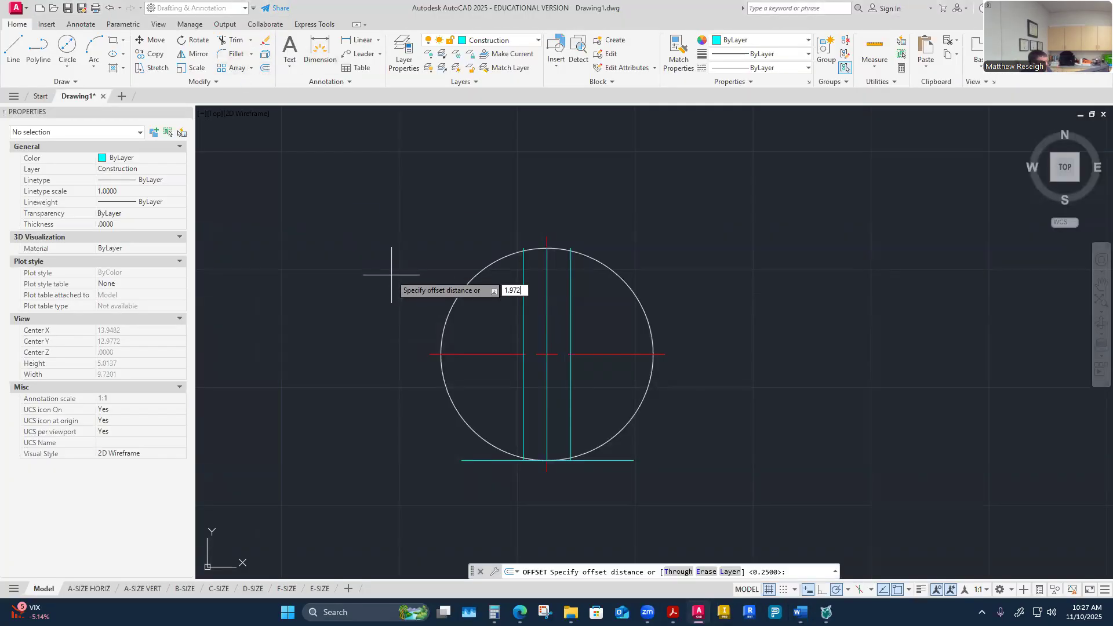
pyautogui.press('Return')
pyautogui.click(488, 461)
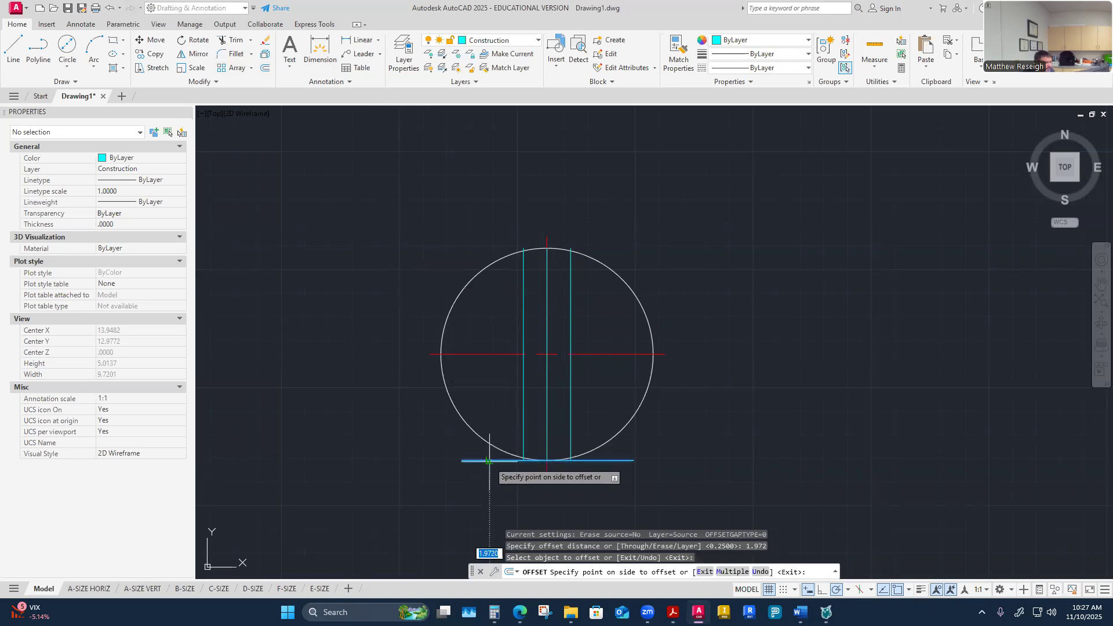
pyautogui.click(528, 435)
pyautogui.scroll(4, 542, 239)
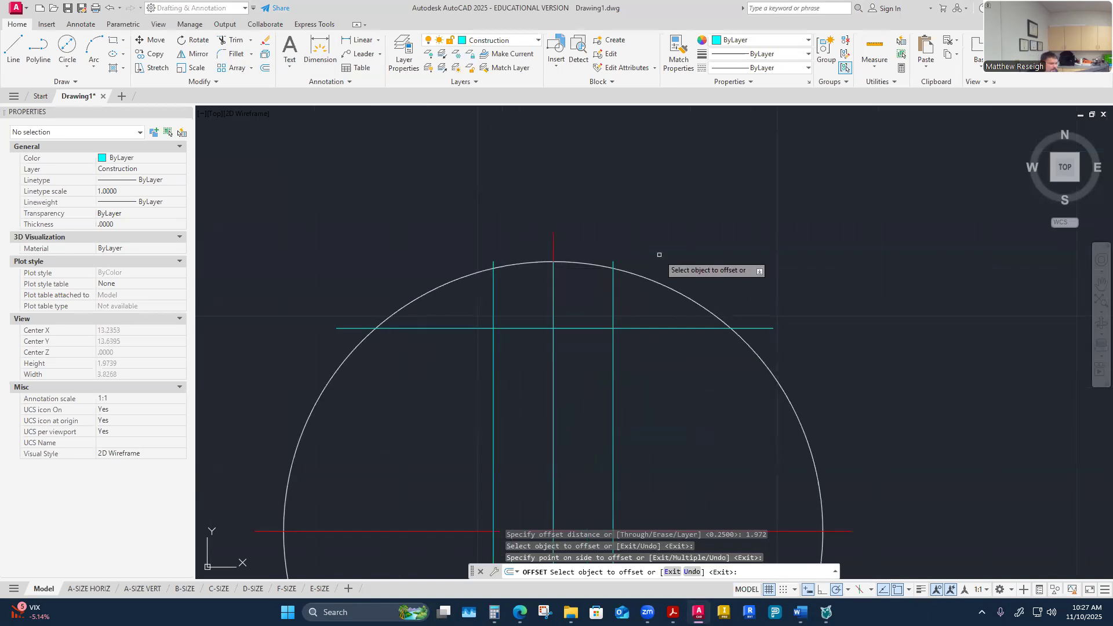
# Step: Make Visible-Object the current layer and draw the shaft keyseat's three sides along the construction lines
pyautogui.click(532, 43)
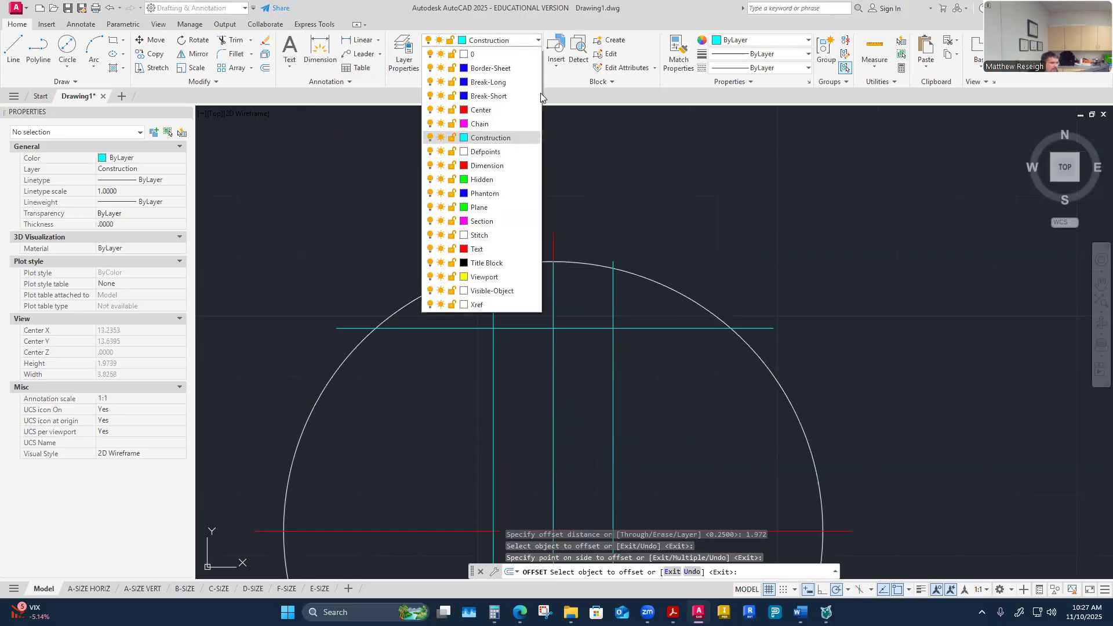
pyautogui.click(491, 290)
pyautogui.click(14, 50)
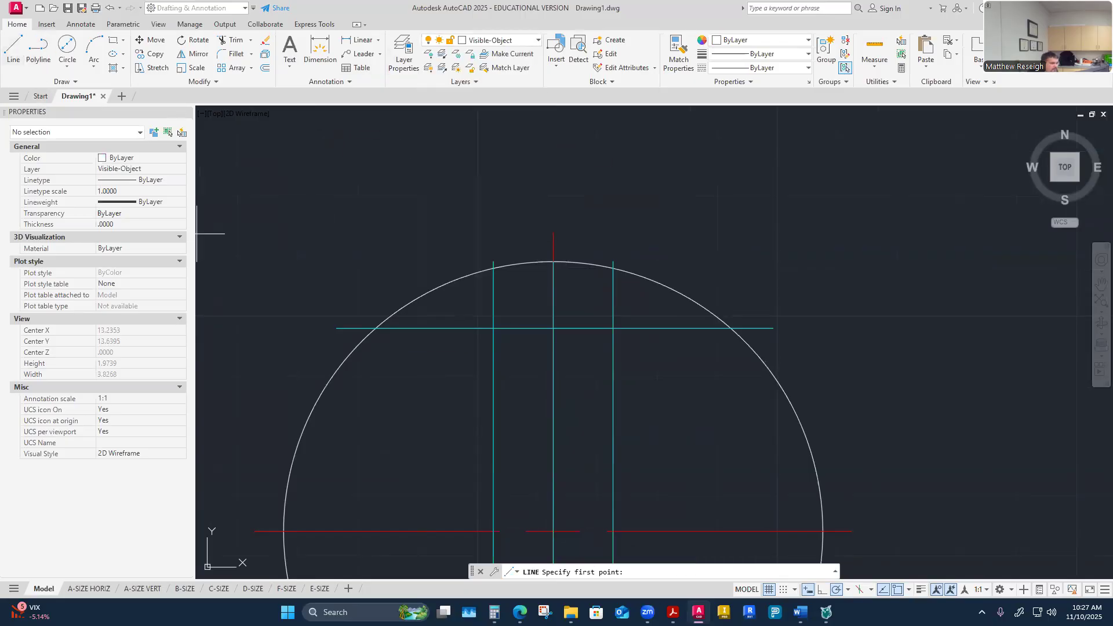
pyautogui.click(493, 267)
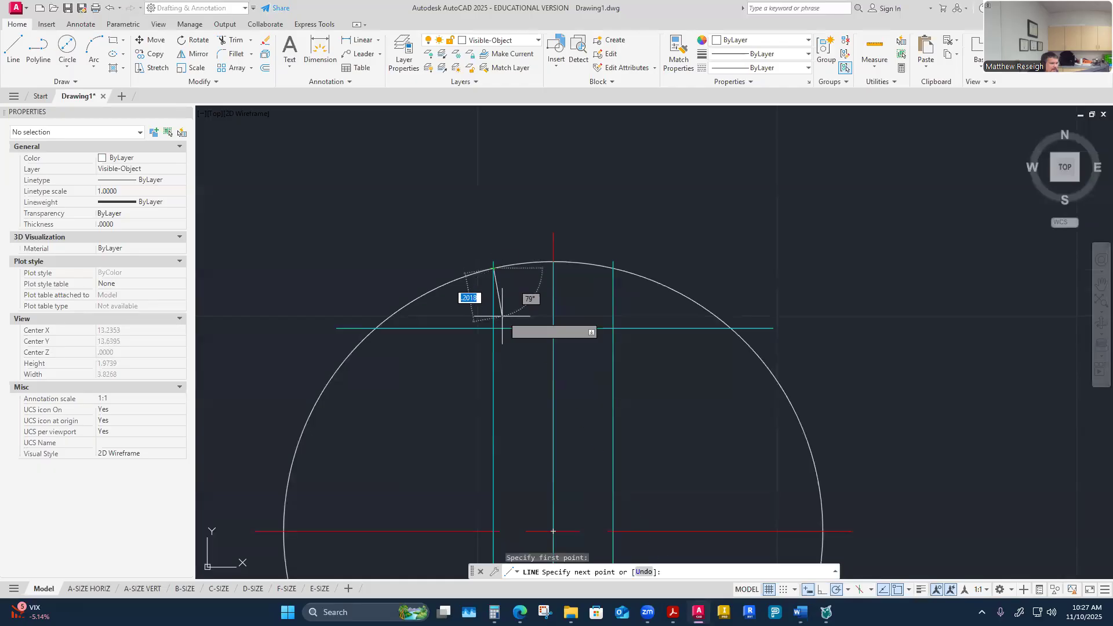
pyautogui.click(493, 328)
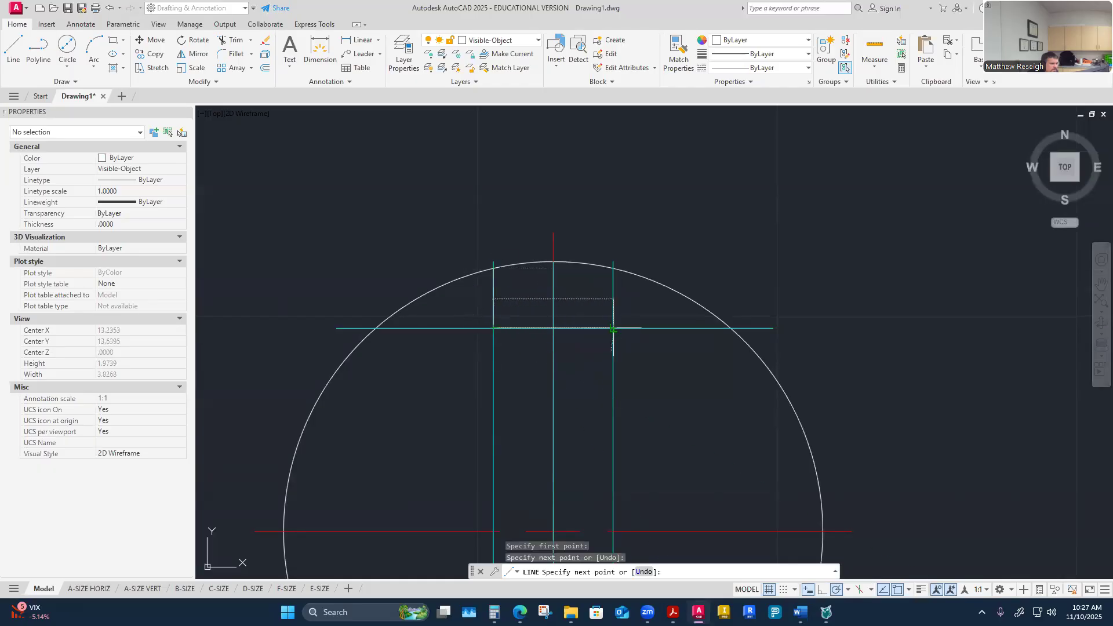
pyautogui.click(613, 328)
pyautogui.click(613, 267)
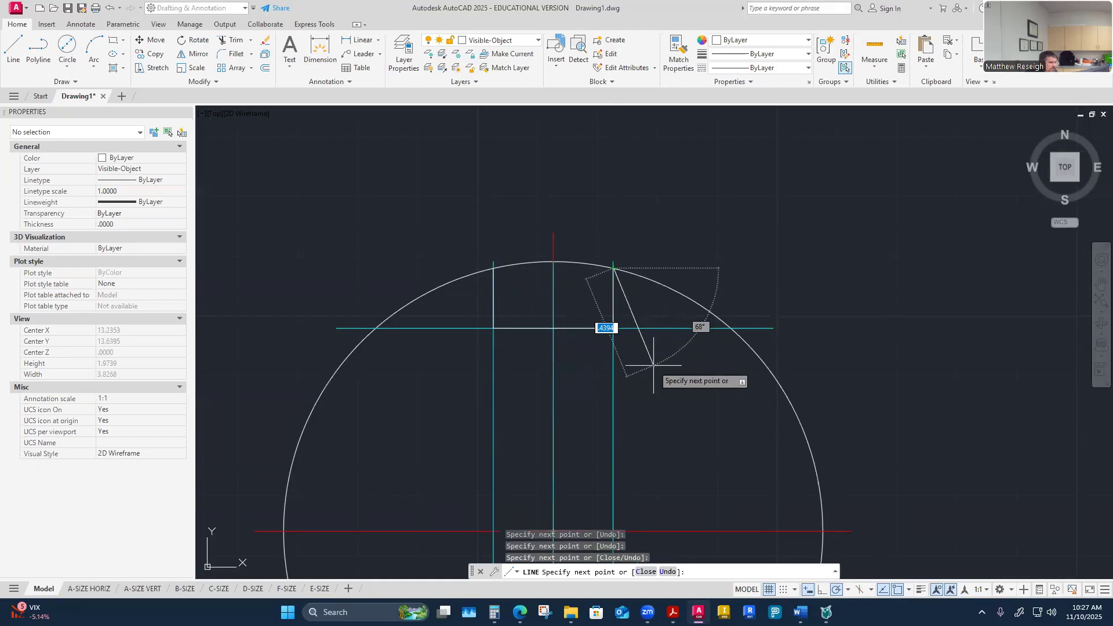
pyautogui.press('Escape')
pyautogui.press('Escape')
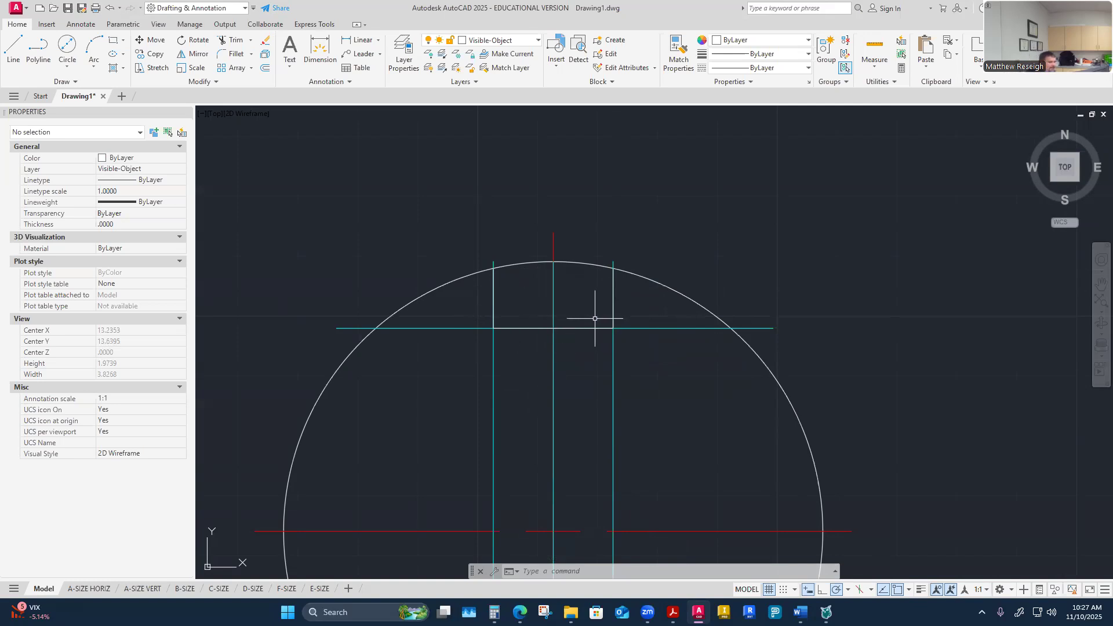
# Step: Trim the shaft circle's arc between the two keyseat sides
pyautogui.scroll(-5, 583, 319)
pyautogui.scroll(2, 599, 431)
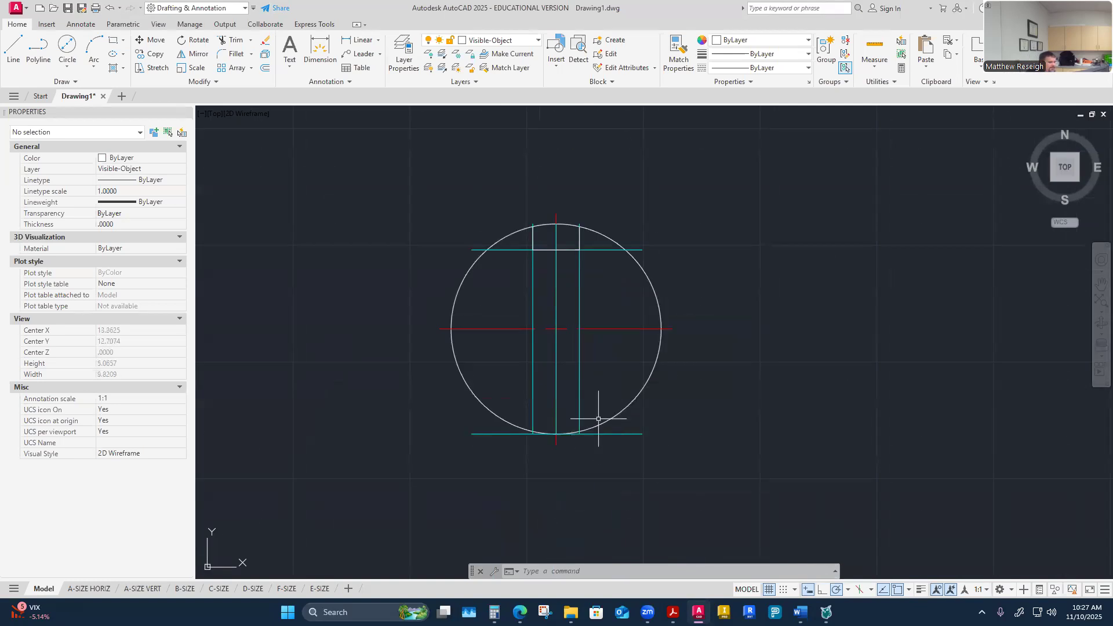
pyautogui.scroll(2, 564, 246)
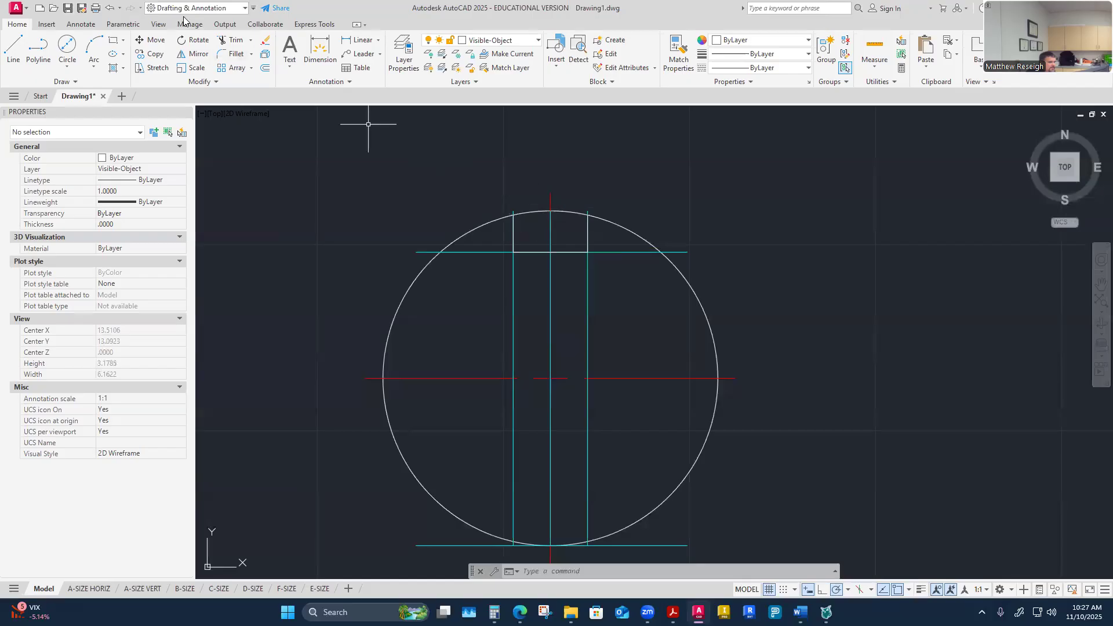
pyautogui.click(229, 40)
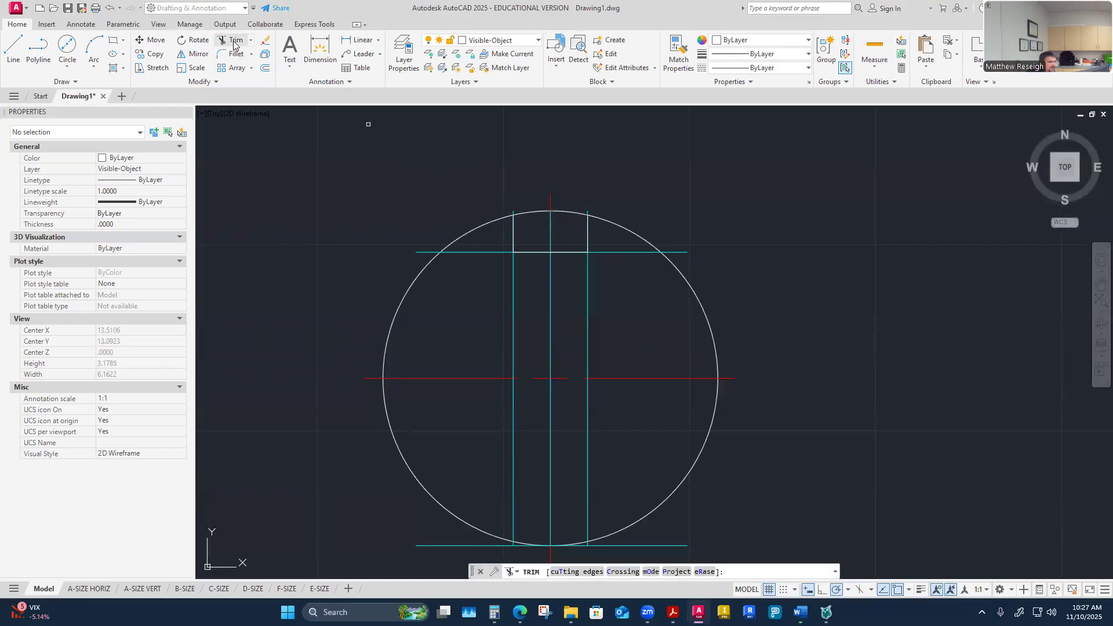
pyautogui.click(539, 211)
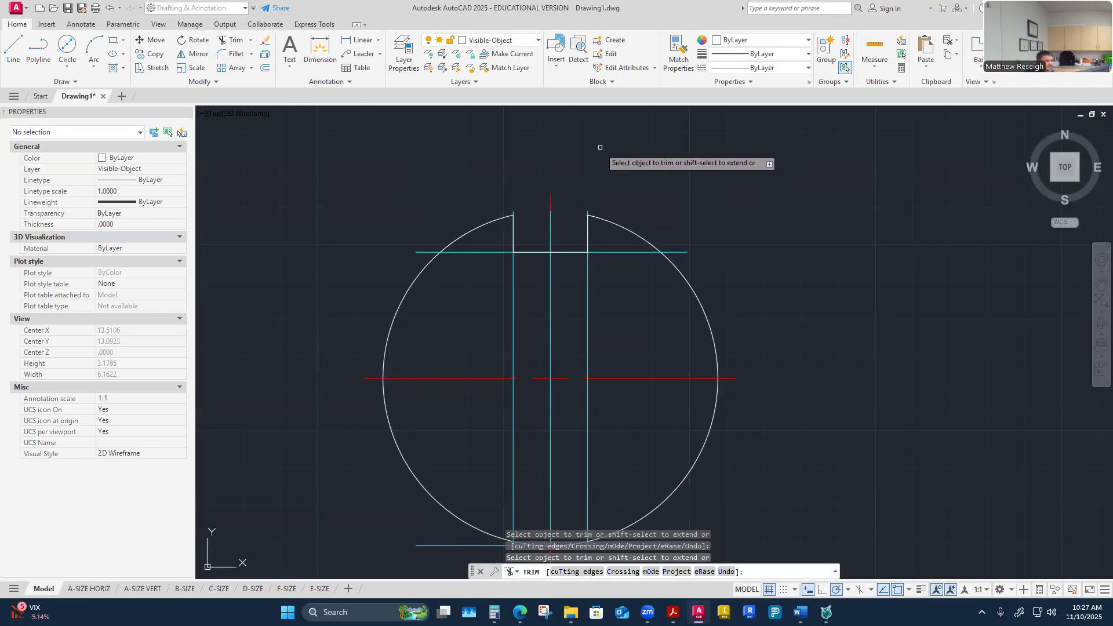
pyautogui.press('F1')
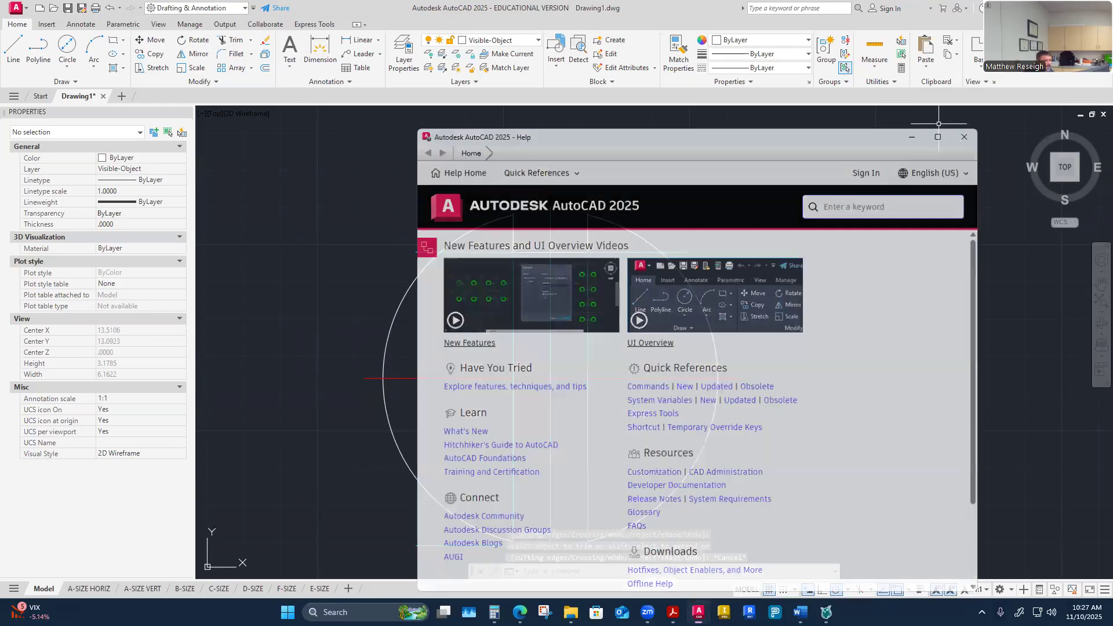
pyautogui.click(967, 134)
# Step: Turn off the Construction layer
pyautogui.scroll(-2, 650, 277)
pyautogui.scroll(2, 648, 276)
pyautogui.scroll(-3, 649, 276)
pyautogui.scroll(1, 642, 291)
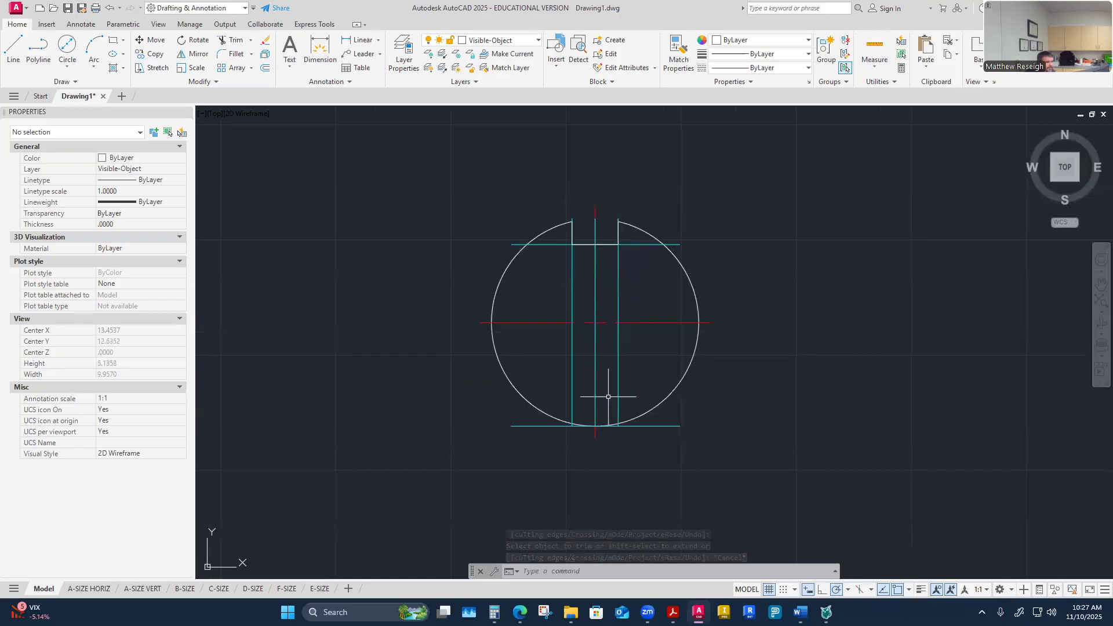
pyautogui.click(537, 41)
pyautogui.click(430, 137)
pyautogui.scroll(-4, 666, 217)
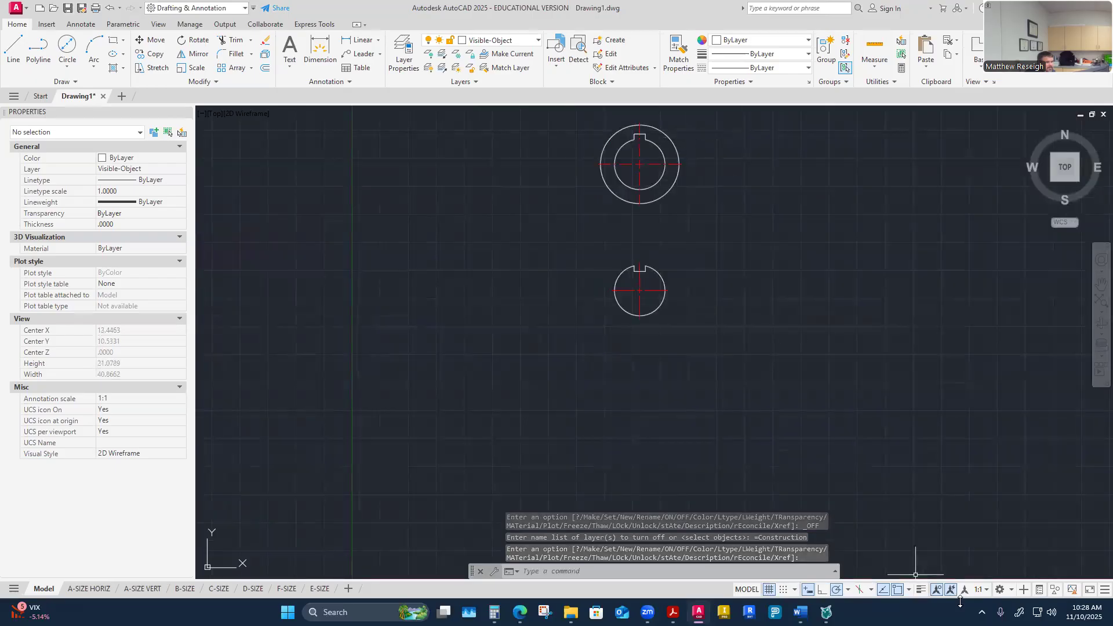
# Step: Switch to the B-SIZE layout, activate its viewport, and set the viewport scale to 1:2 with both parts in view
pyautogui.click(184, 591)
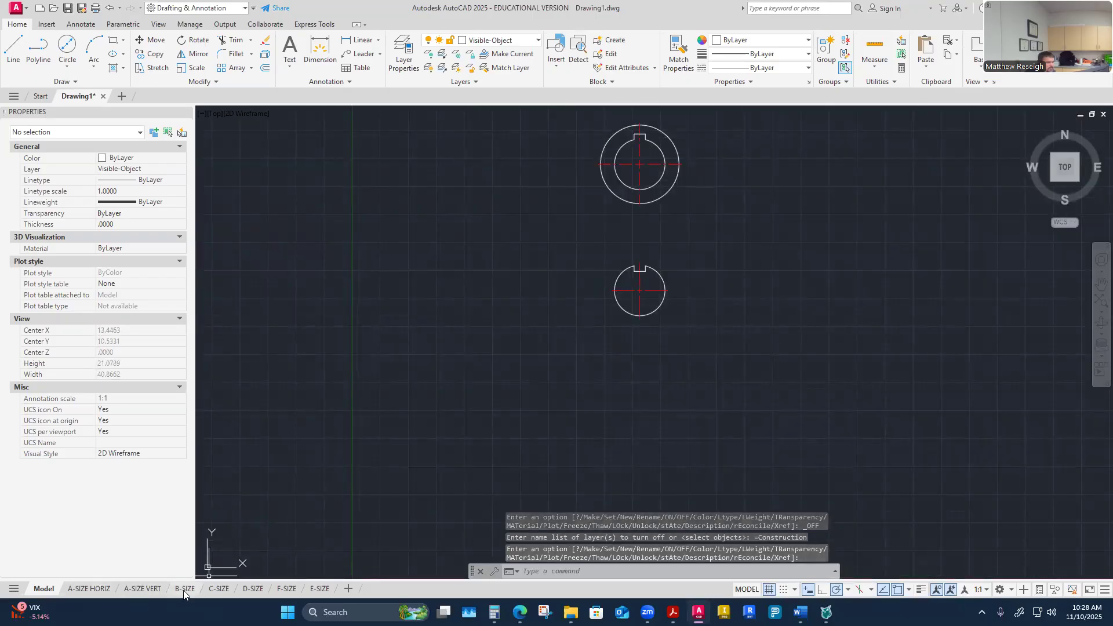
pyautogui.doubleClick(442, 294)
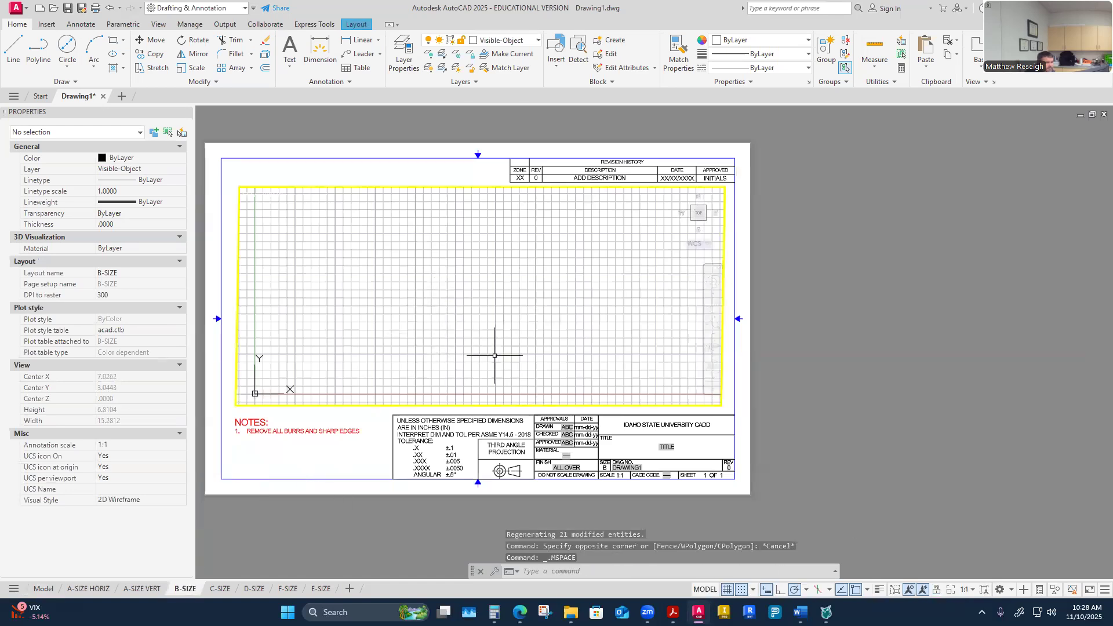
pyautogui.scroll(-8, 496, 359)
pyautogui.scroll(4, 536, 264)
pyautogui.moveTo(582, 371); pyautogui.dragTo(423, 351, button='middle')
pyautogui.scroll(2, 423, 351)
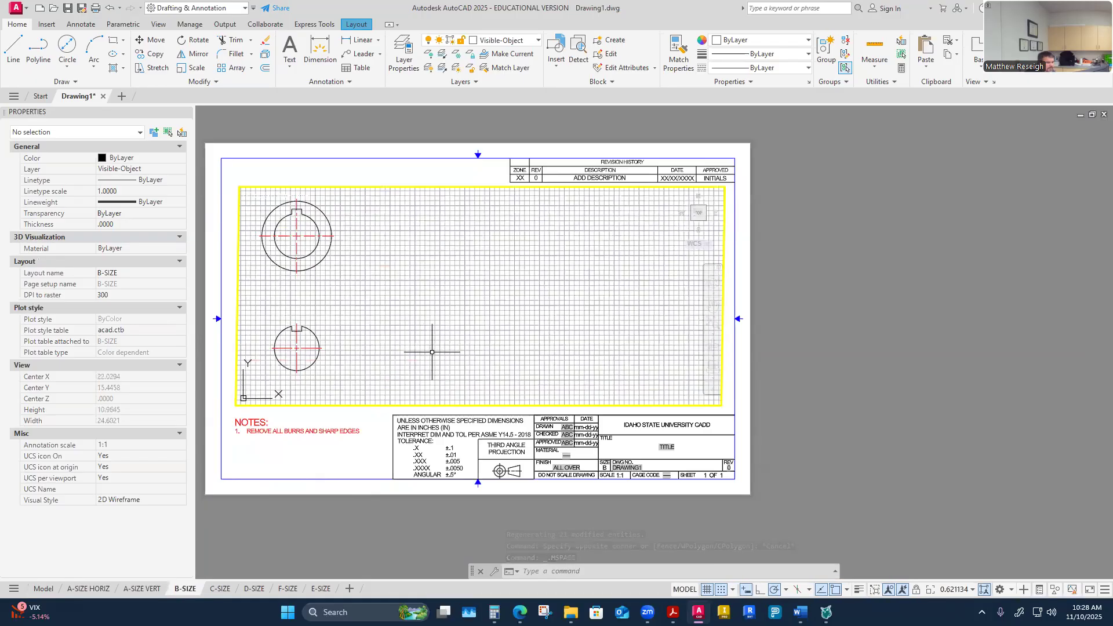
pyautogui.click(972, 590)
pyautogui.click(927, 244)
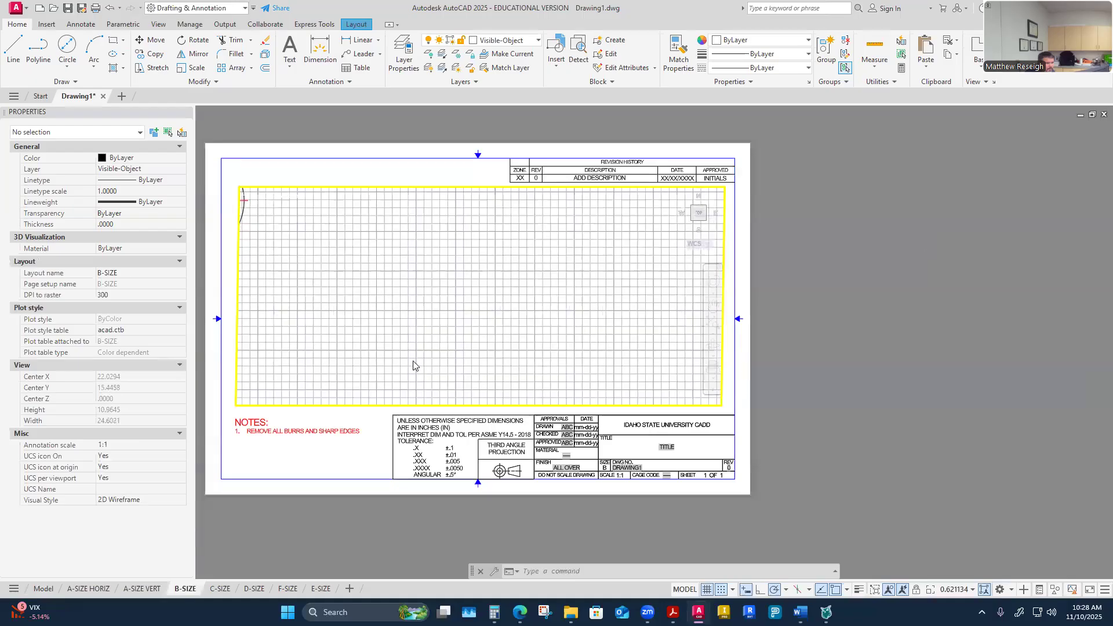
pyautogui.moveTo(345, 326); pyautogui.dragTo(474, 346, button='middle')
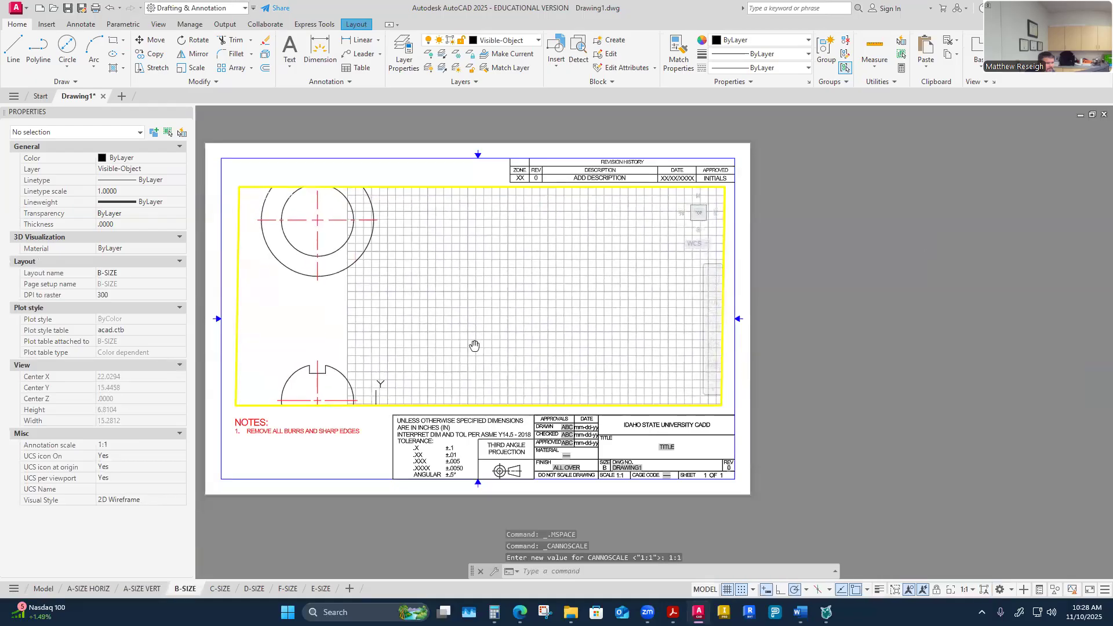
pyautogui.click(965, 590)
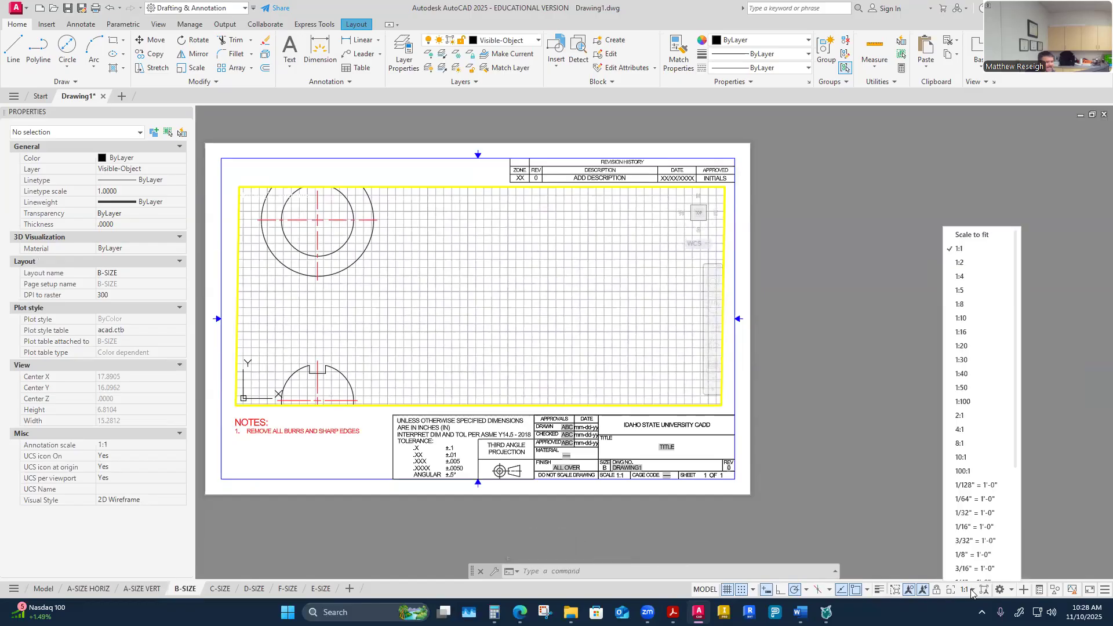
pyautogui.click(960, 255)
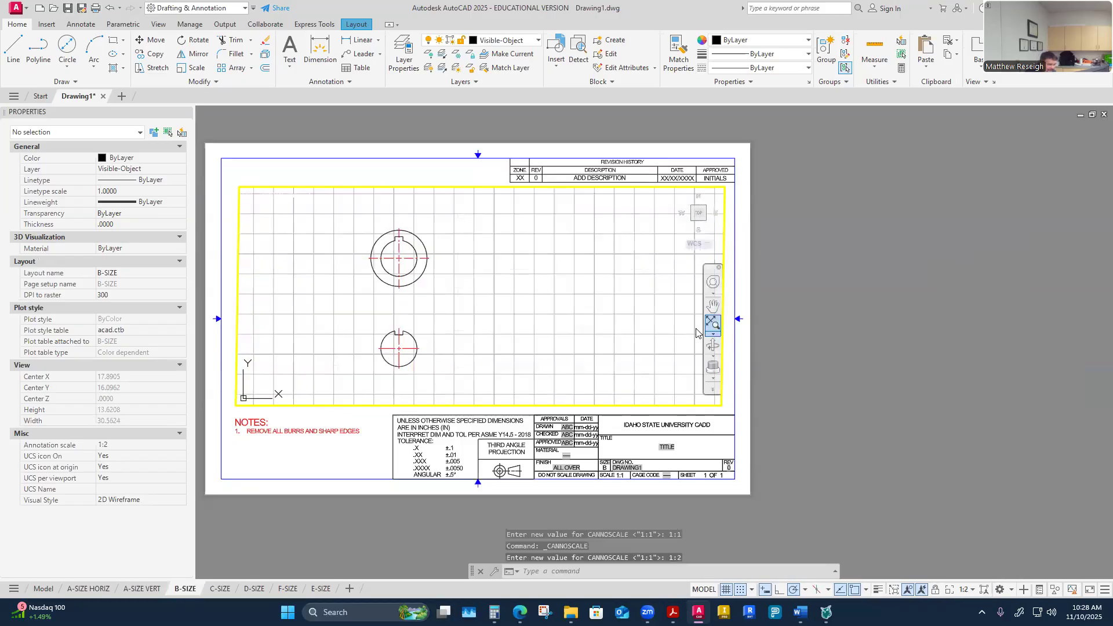
pyautogui.moveTo(469, 346); pyautogui.dragTo(489, 360, button='middle')
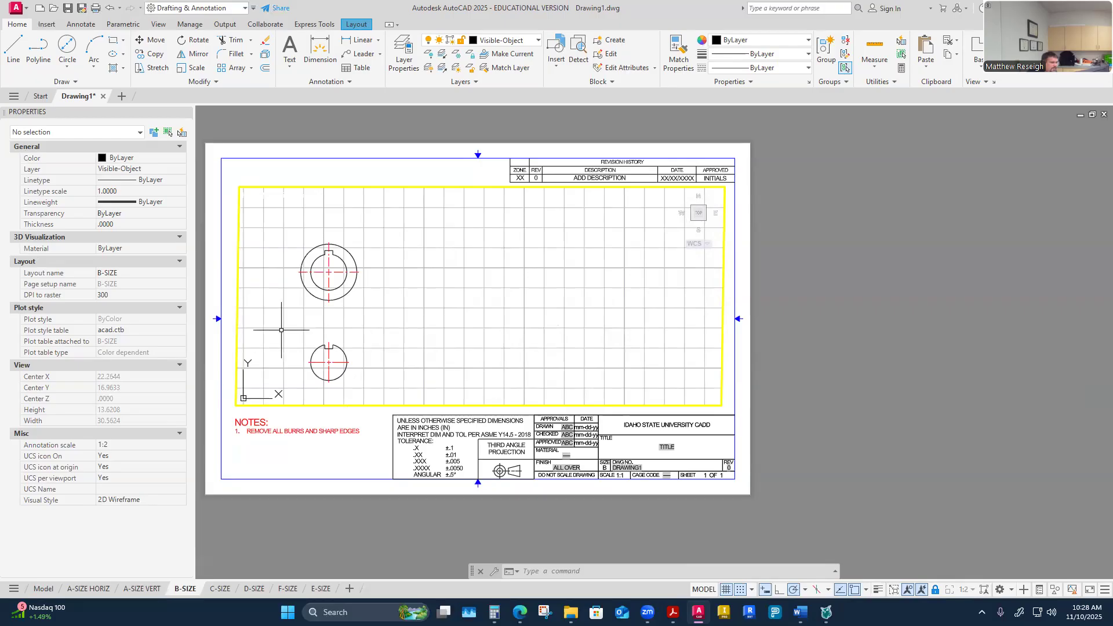
# Step: Maximize the B-SIZE viewport and add a diameter dimension to the hub's outer circle, placed up and to the left
pyautogui.click(893, 588)
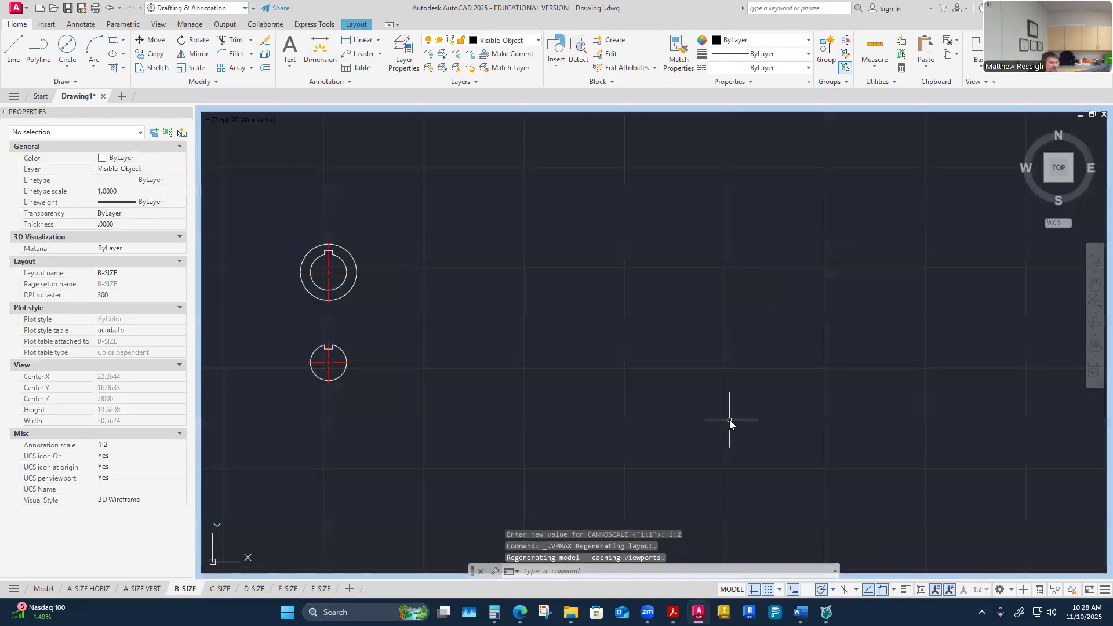
pyautogui.scroll(-3, 295, 252)
pyautogui.scroll(3, 311, 295)
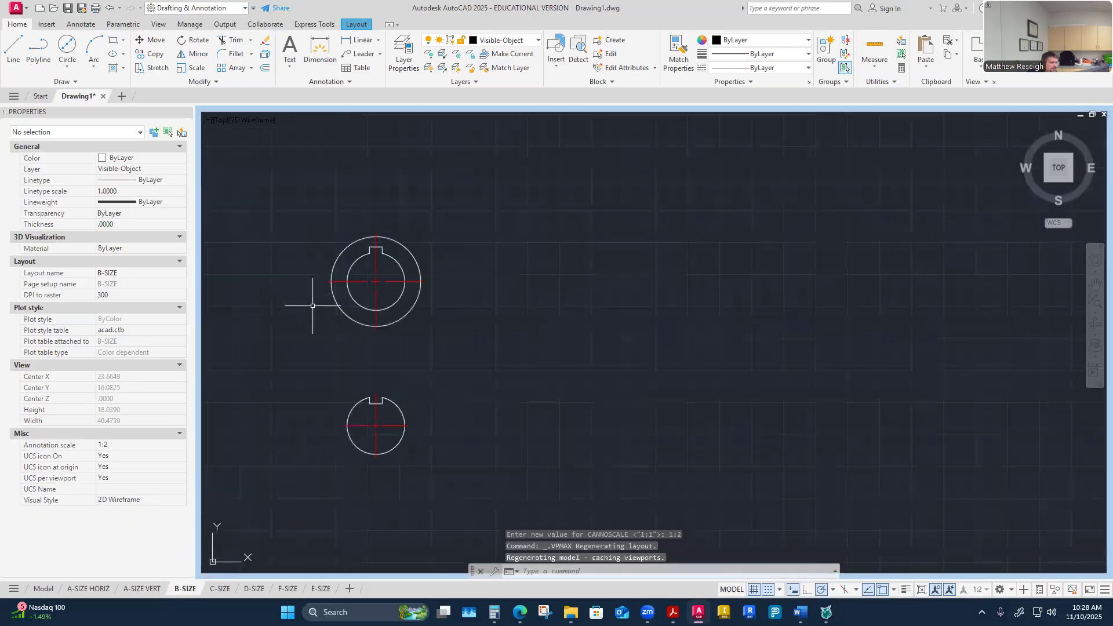
pyautogui.scroll(-4, 284, 290)
pyautogui.scroll(2, 288, 307)
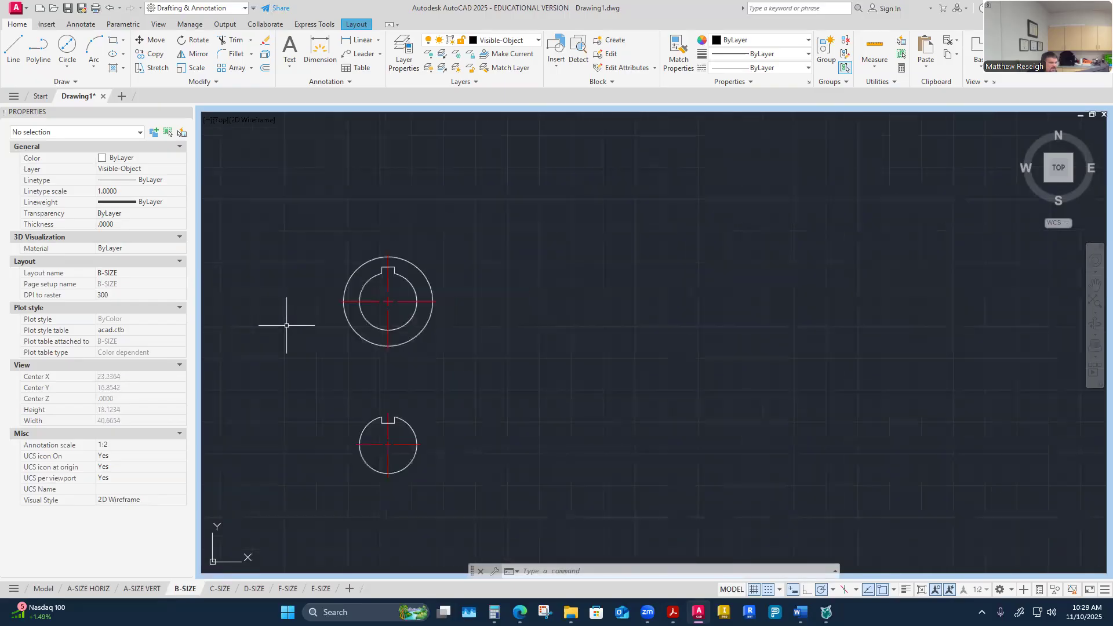
pyautogui.click(80, 23)
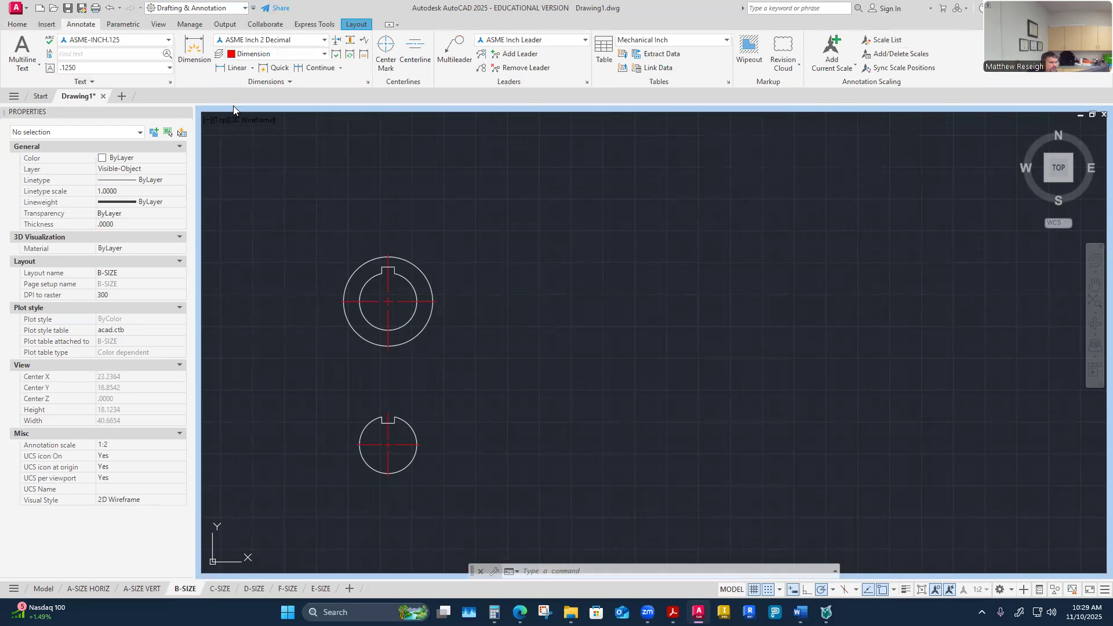
pyautogui.click(253, 68)
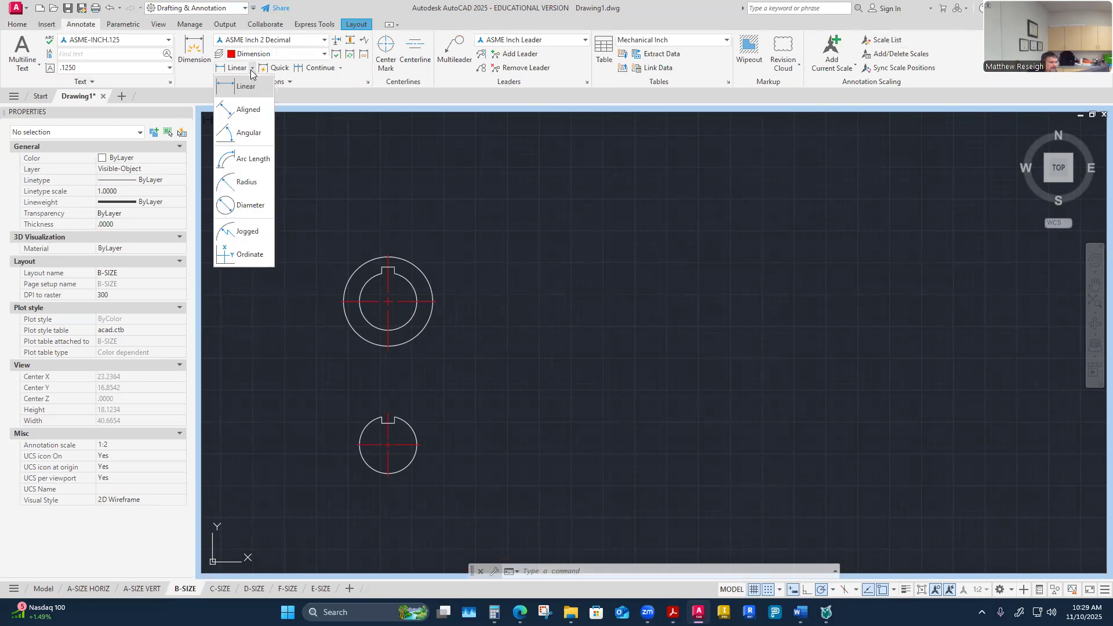
pyautogui.click(249, 205)
pyautogui.scroll(2, 324, 257)
pyautogui.scroll(-2, 324, 256)
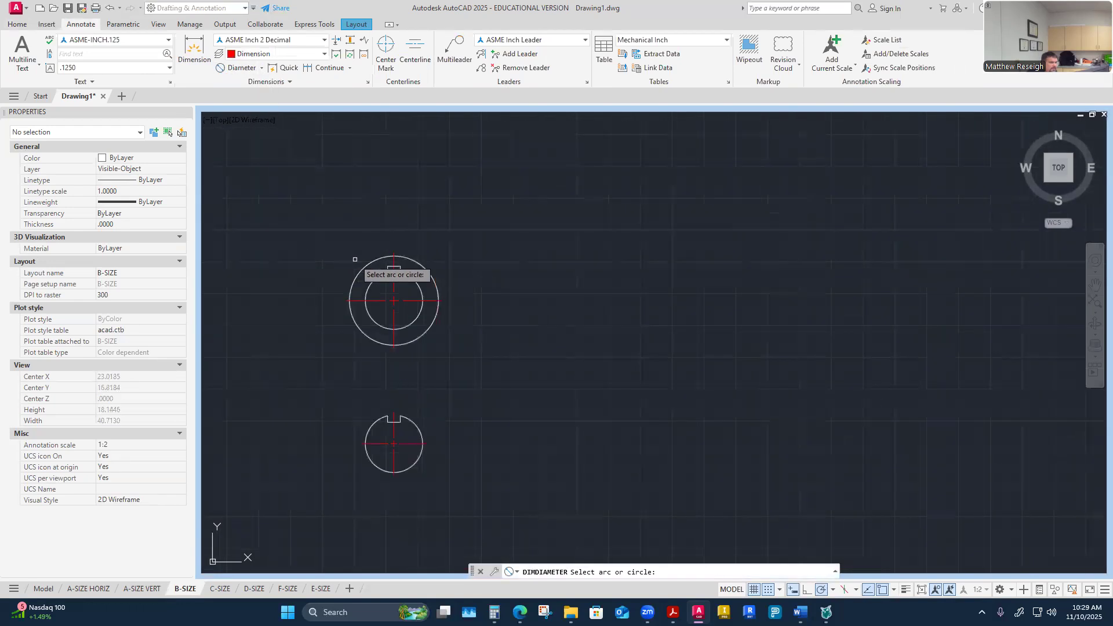
pyautogui.click(364, 266)
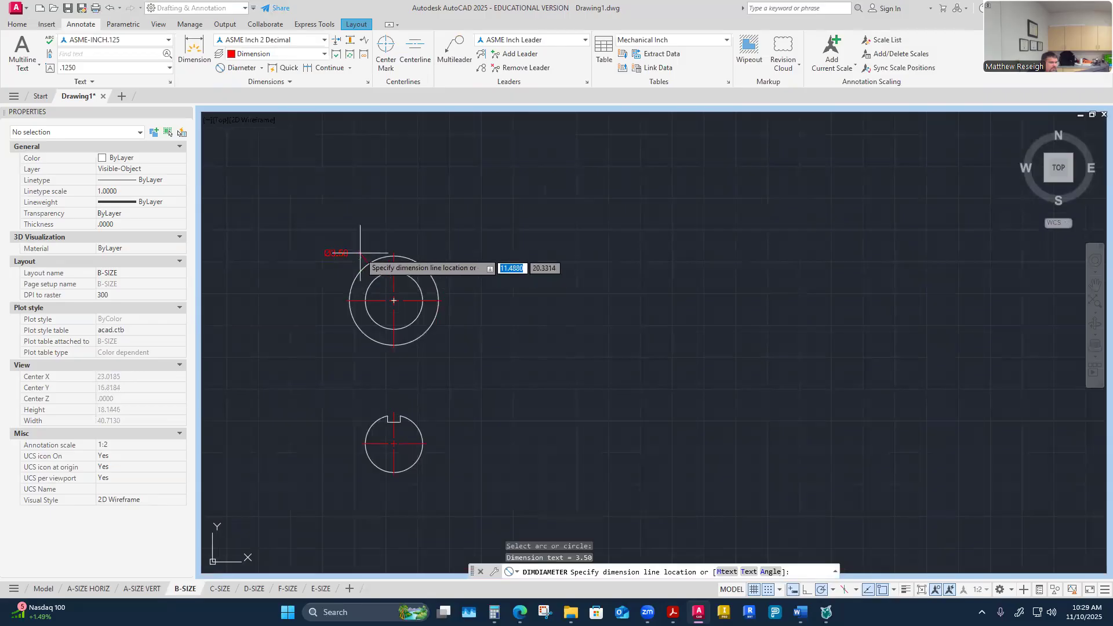
pyautogui.click(329, 249)
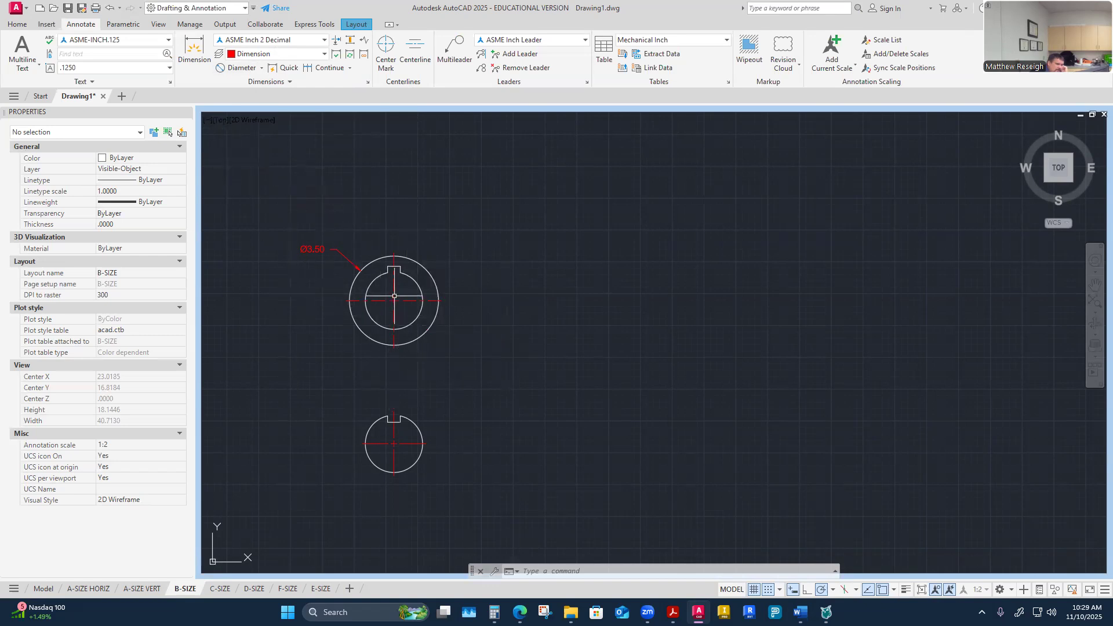
# Step: Add a diameter dimension to the hub's bore circle, placing it above the outer-diameter dimension
pyautogui.click(246, 69)
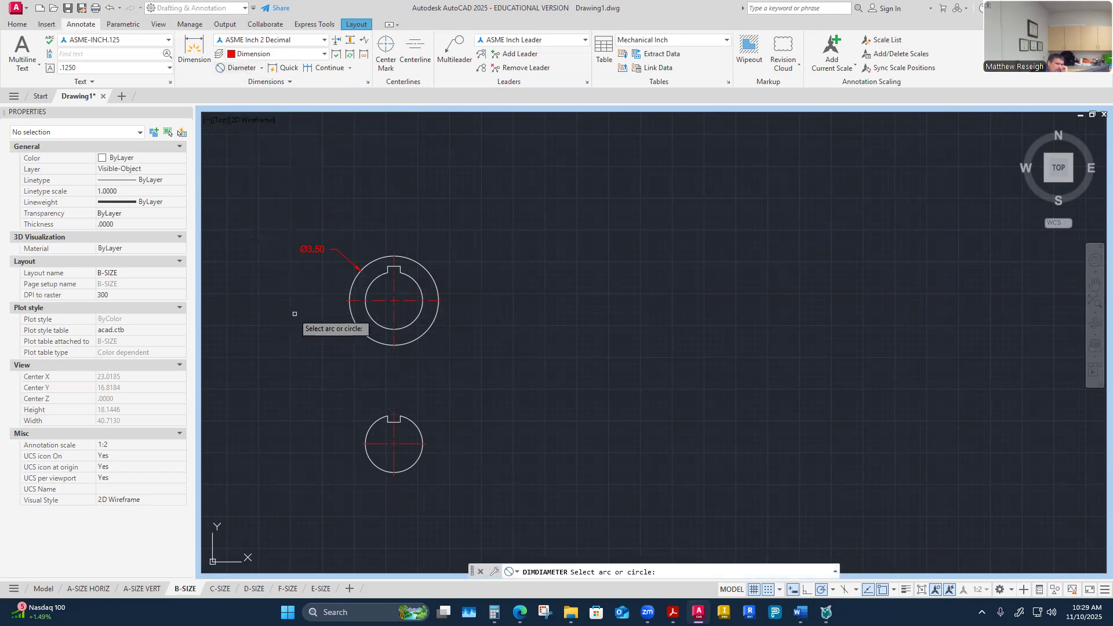
pyautogui.click(367, 291)
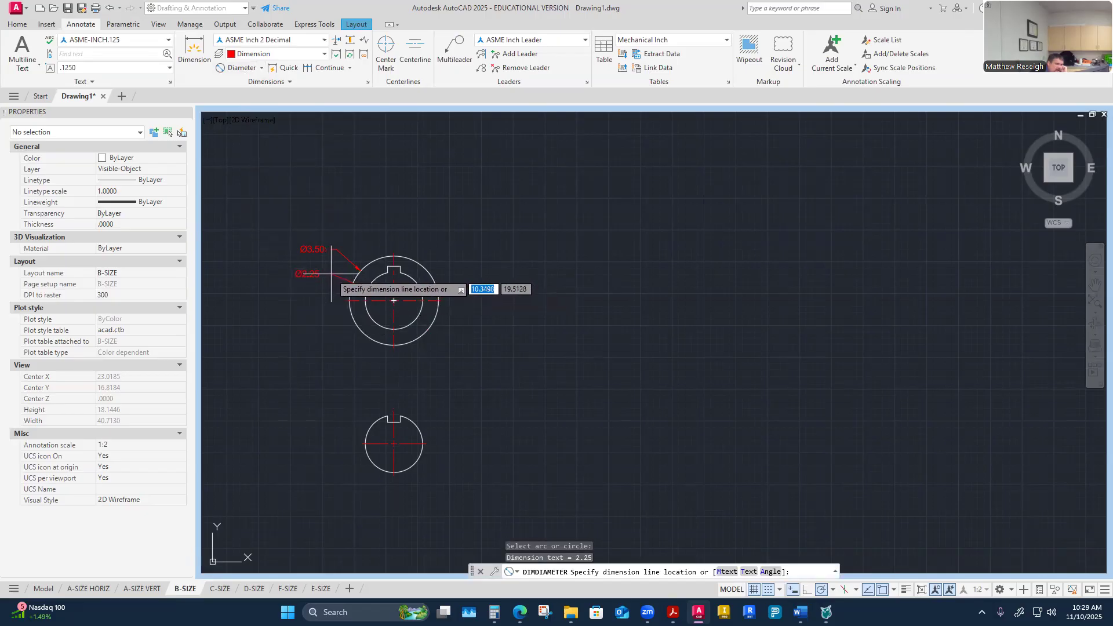
pyautogui.click(354, 227)
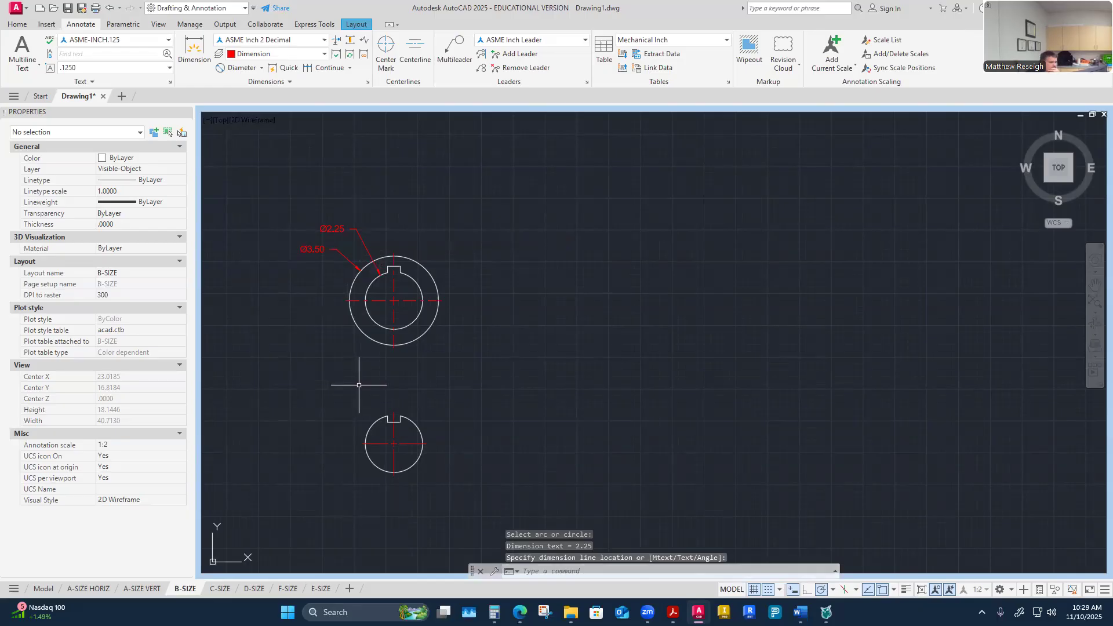
pyautogui.scroll(2, 382, 336)
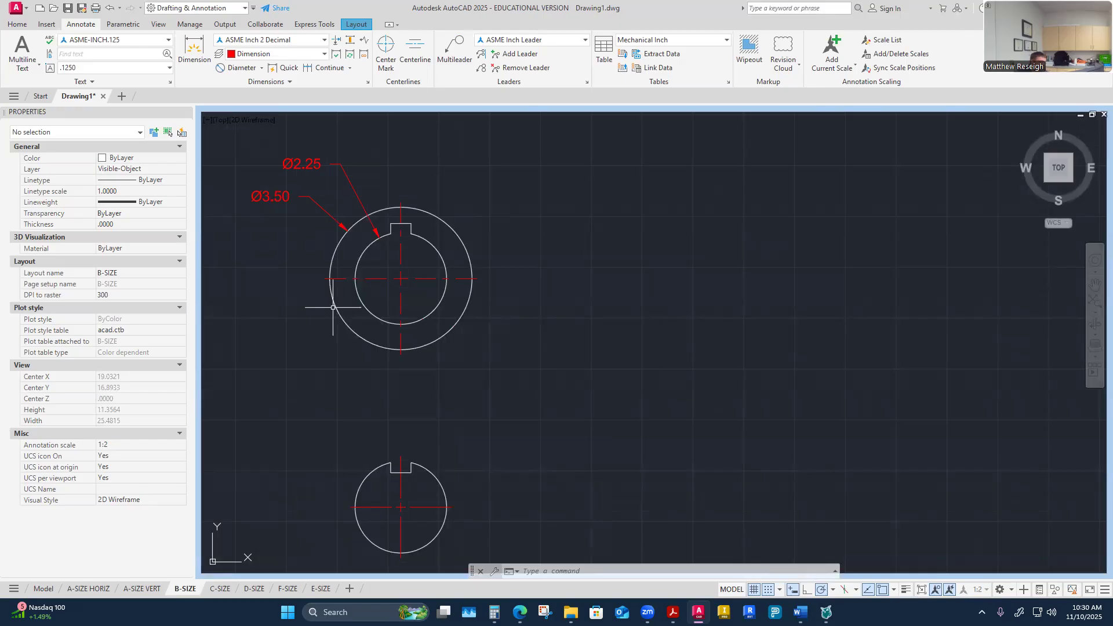
pyautogui.click(235, 69)
pyautogui.press('Escape')
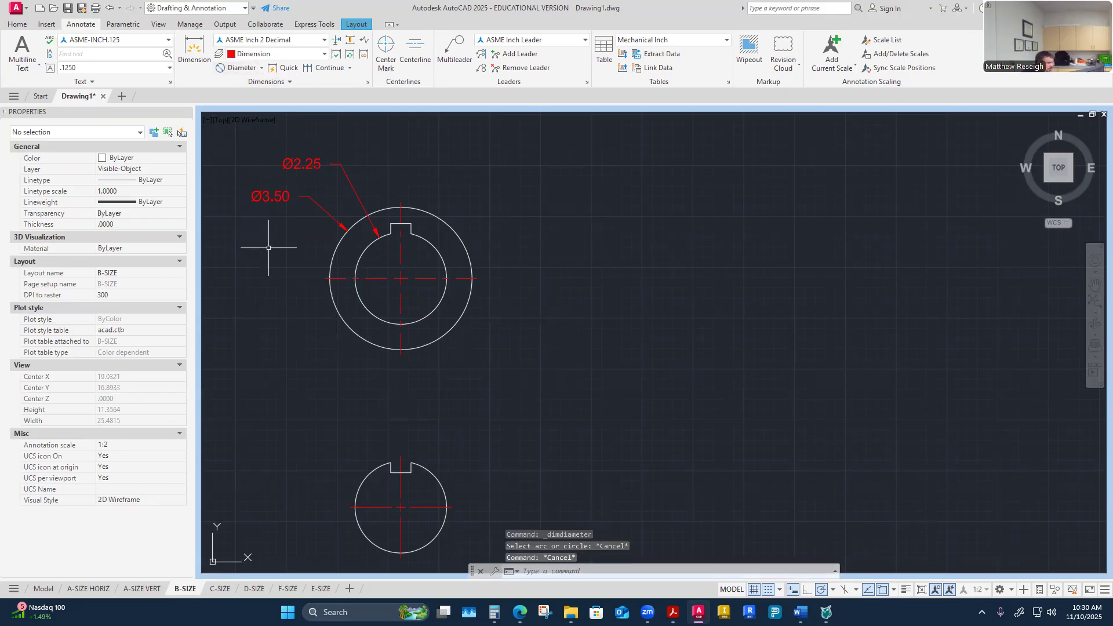
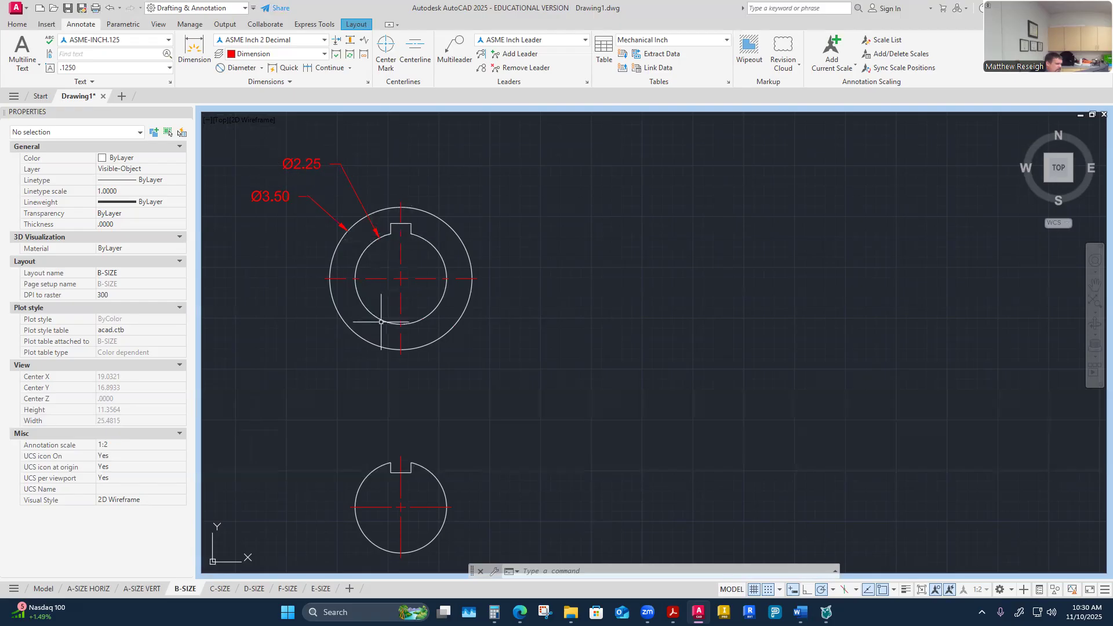
# Step: Add a diameter dimension to the shaft circle, placed up and to the left
pyautogui.click(237, 68)
pyautogui.click(369, 474)
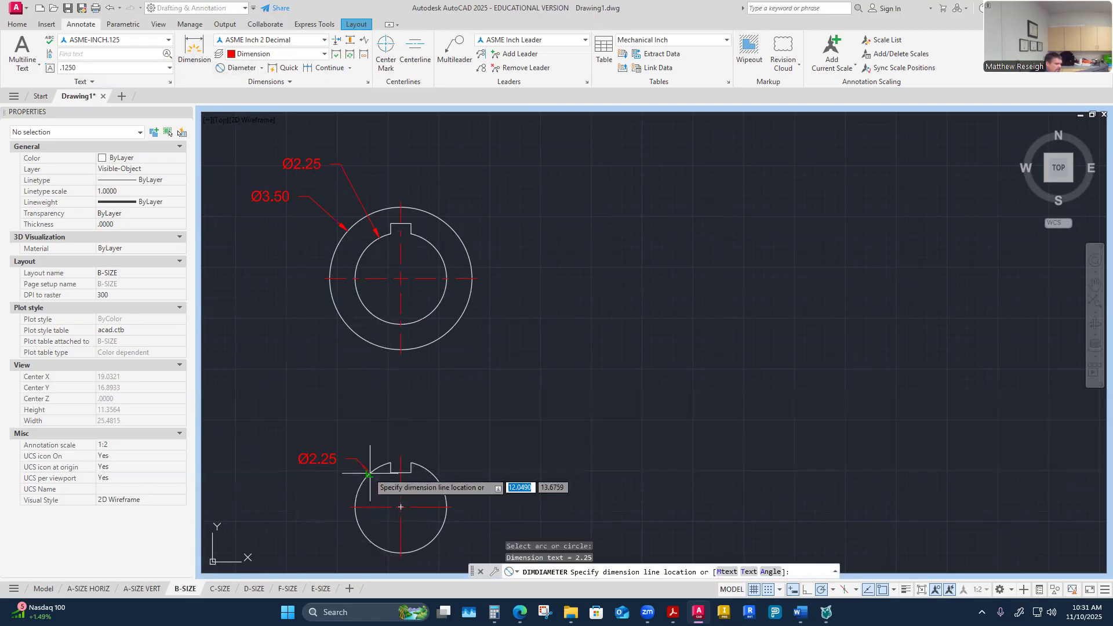
pyautogui.click(348, 445)
# Step: Dimension the hub keyseat depth from the bottom of the bore to the top of the keyseat, placed right of the hub
pyautogui.scroll(-2, 282, 470)
pyautogui.scroll(2, 284, 467)
pyautogui.scroll(-2, 325, 467)
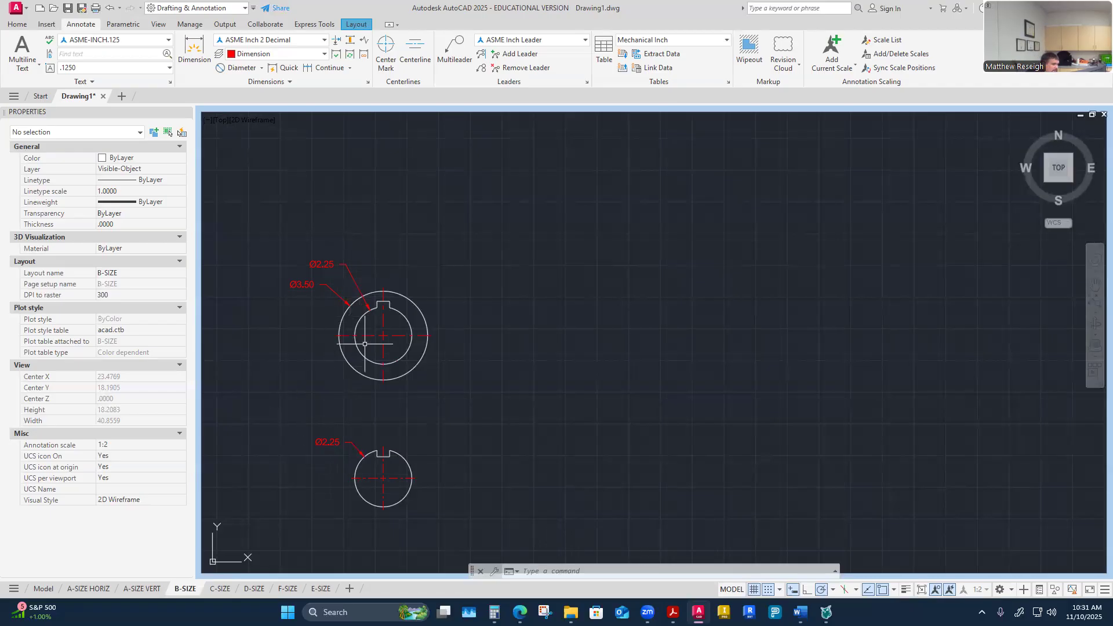
pyautogui.scroll(5, 347, 527)
pyautogui.scroll(-5, 377, 527)
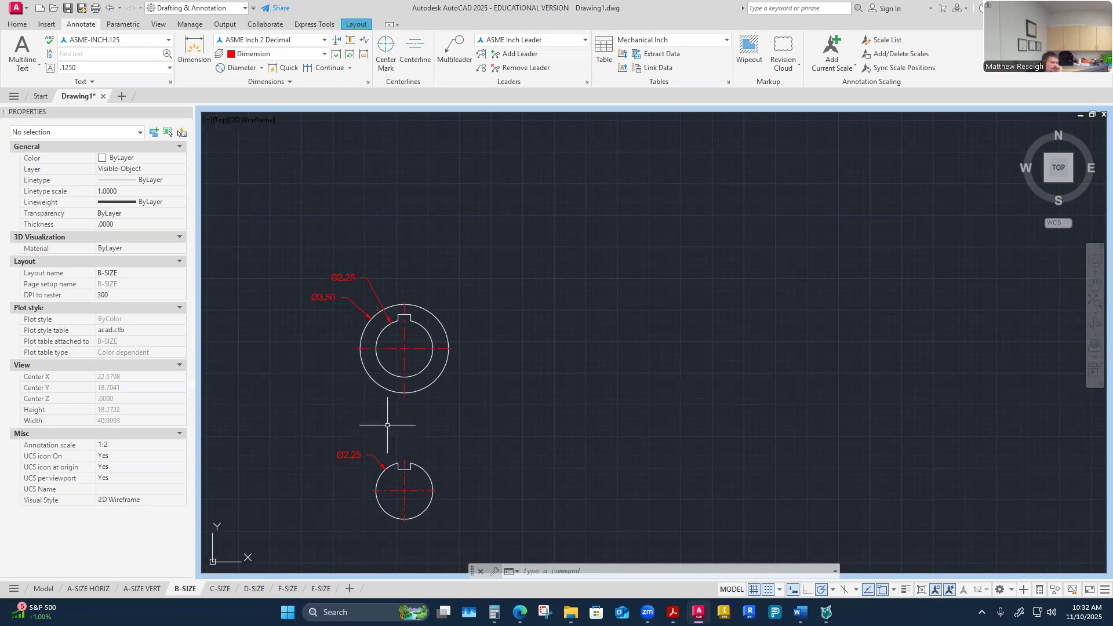
pyautogui.scroll(4, 385, 393)
pyautogui.scroll(-2, 417, 393)
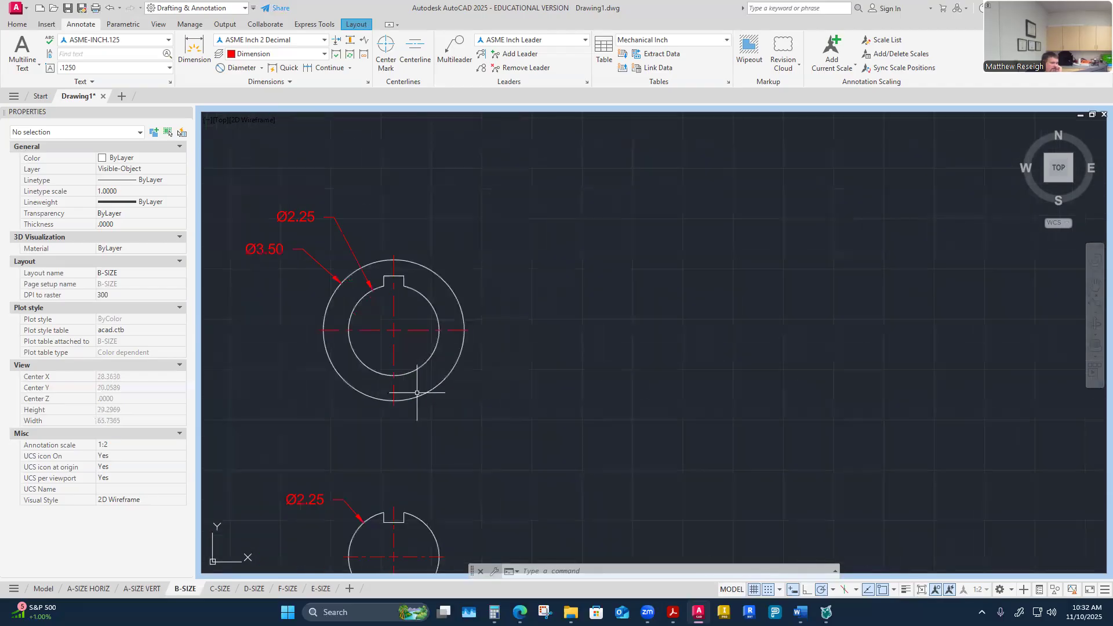
pyautogui.click(262, 68)
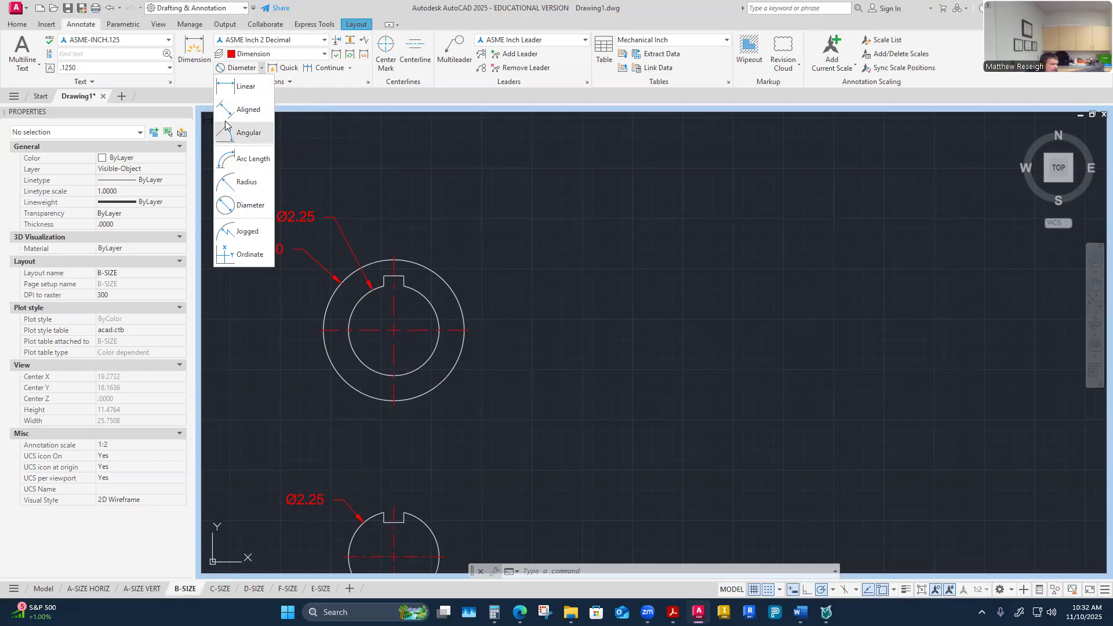
pyautogui.click(194, 49)
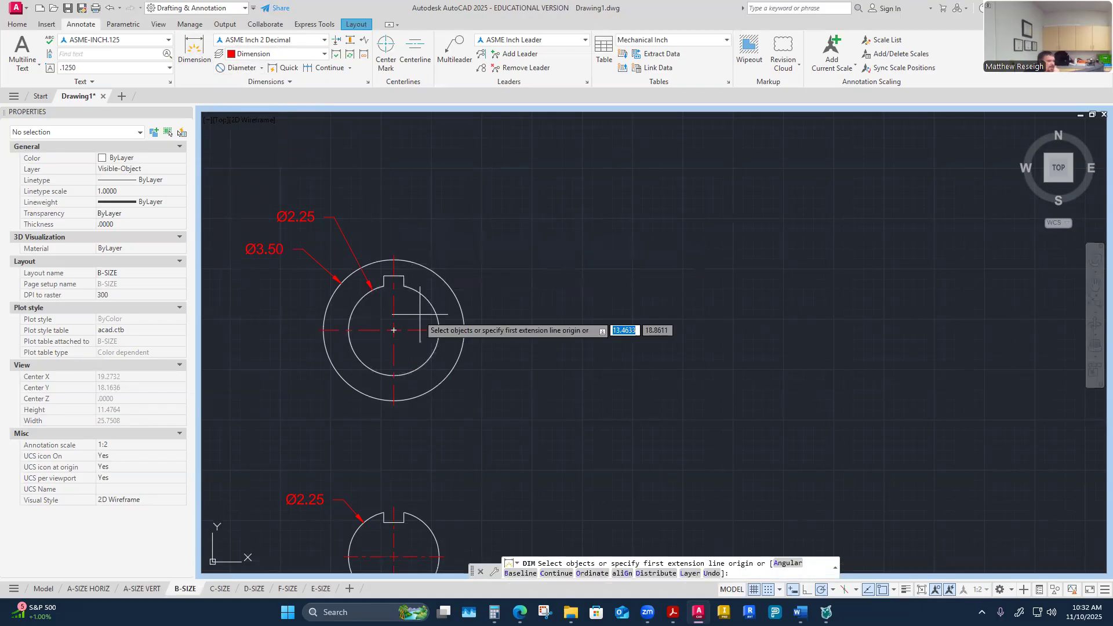
pyautogui.scroll(2, 400, 325)
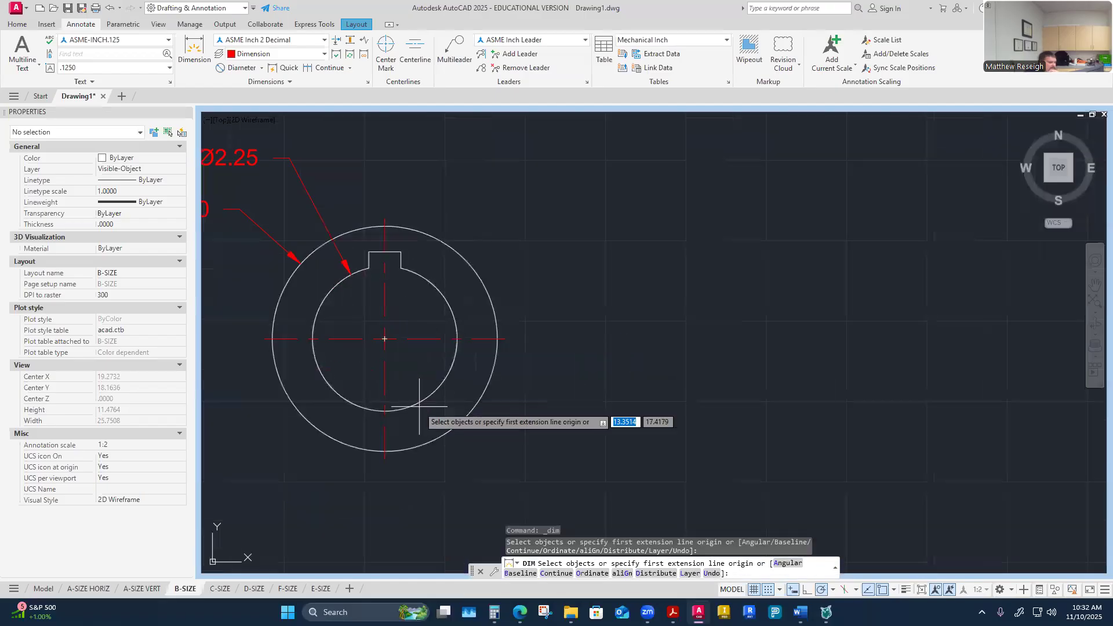
pyautogui.click(384, 410)
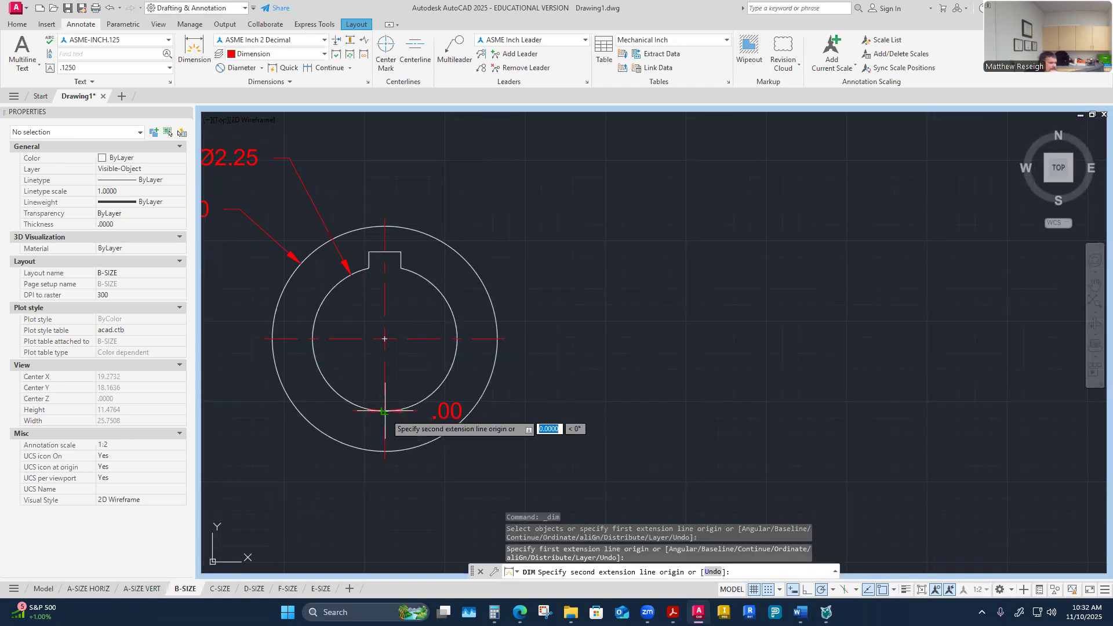
pyautogui.click(384, 251)
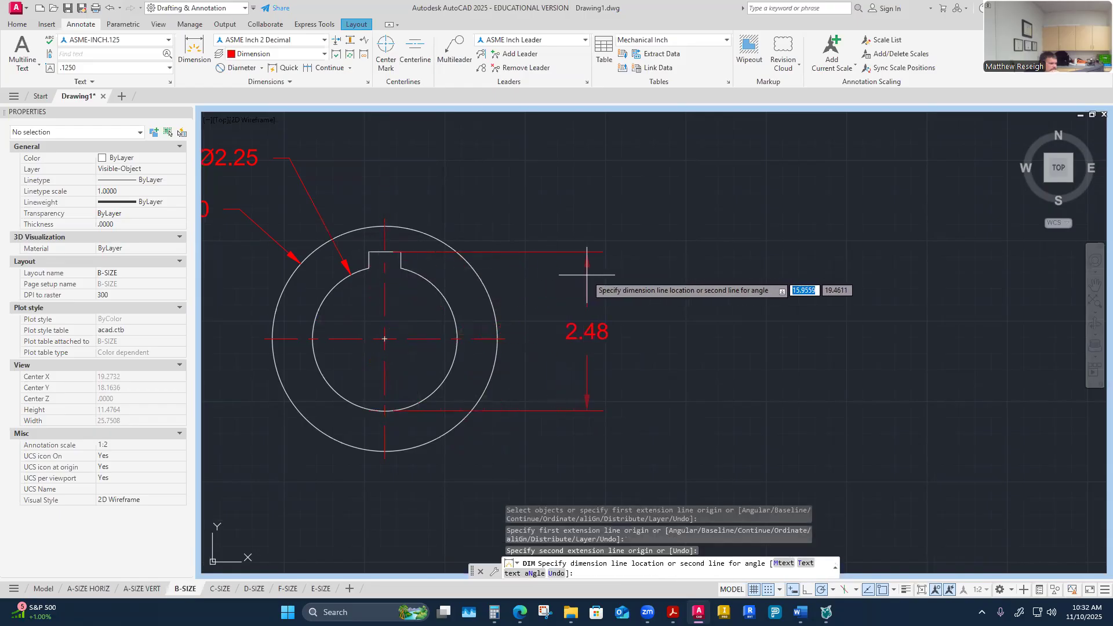
pyautogui.click(586, 270)
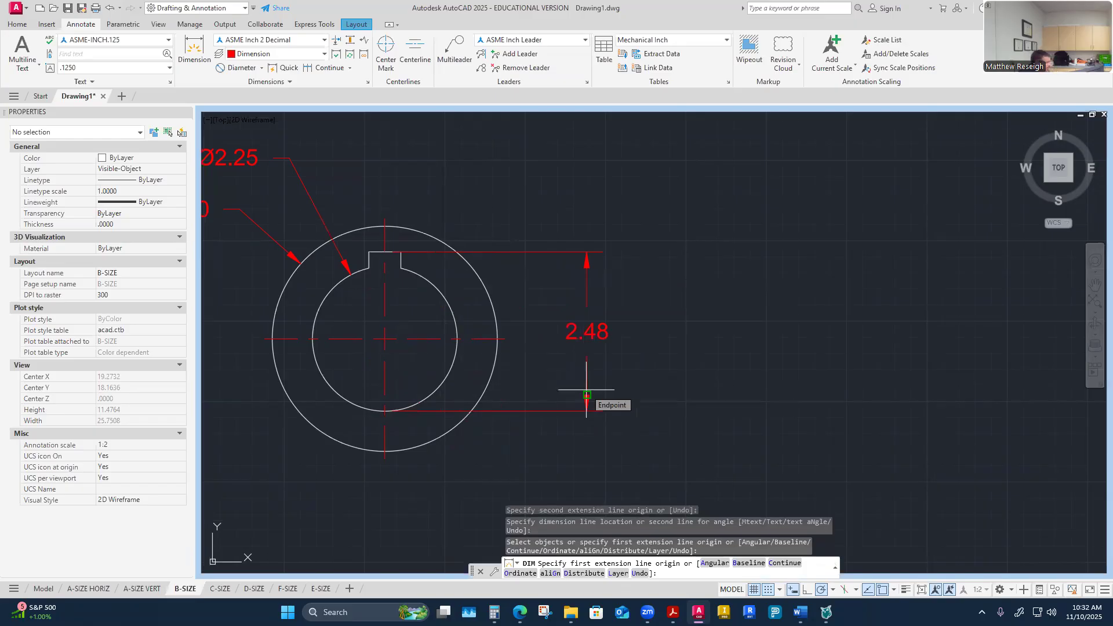
pyautogui.press('Escape')
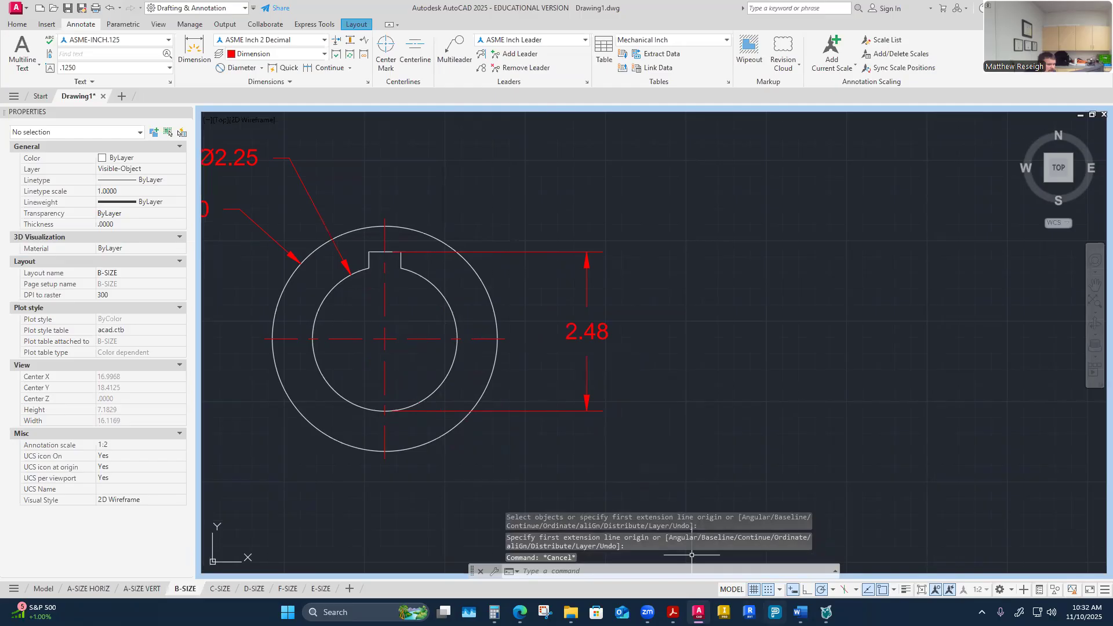
# Step: Review the Hub T maximum dimension in the keyseat worksheet, then return to the drawing
pyautogui.click(800, 612)
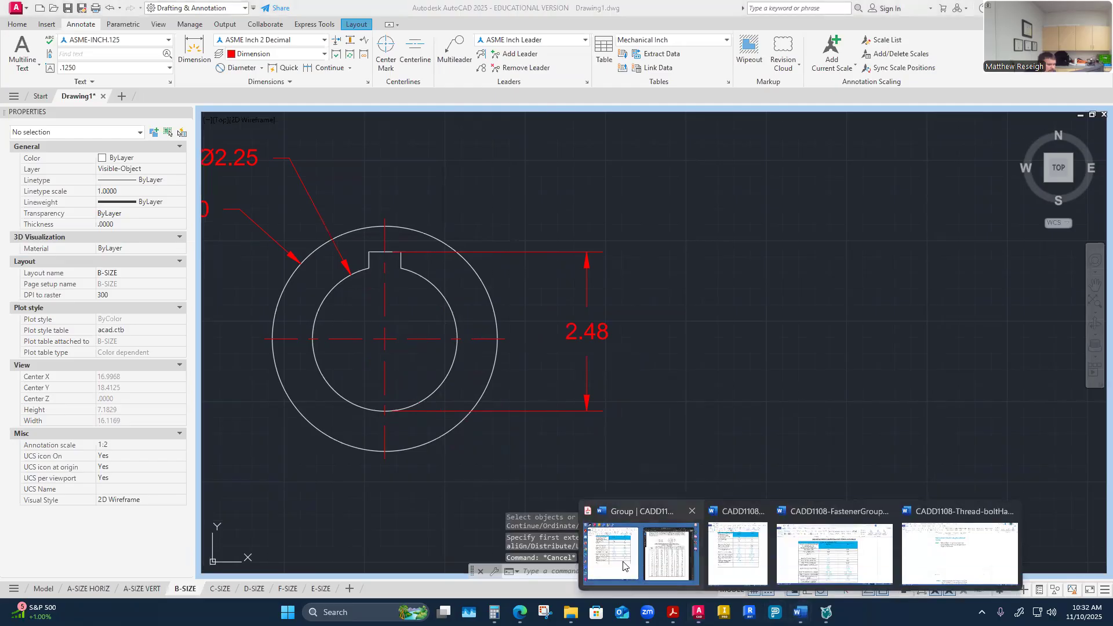
pyautogui.click(641, 551)
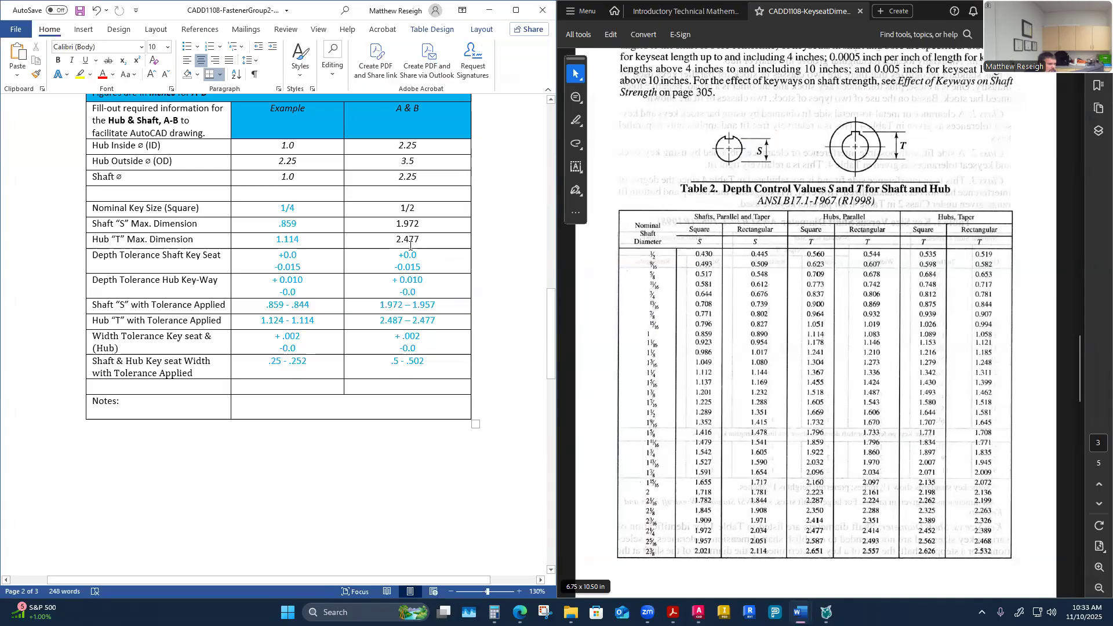
pyautogui.click(413, 243)
pyautogui.click(699, 612)
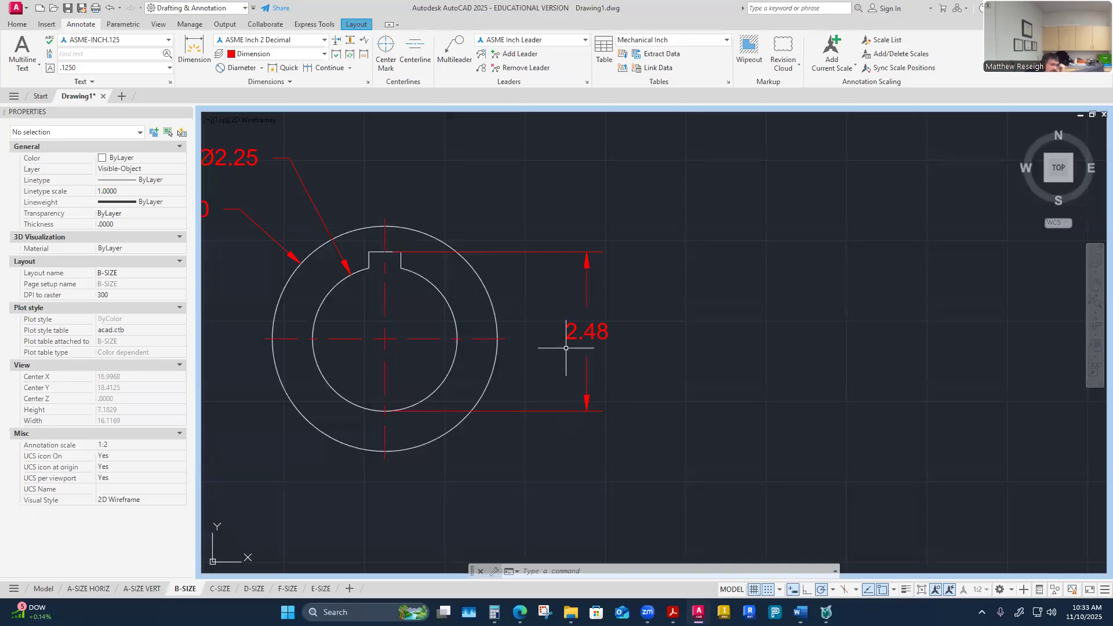
# Step: Move the keyseat depth dimension's upper extension-line origin to the keyseat's top right corner
pyautogui.scroll(6, 400, 250)
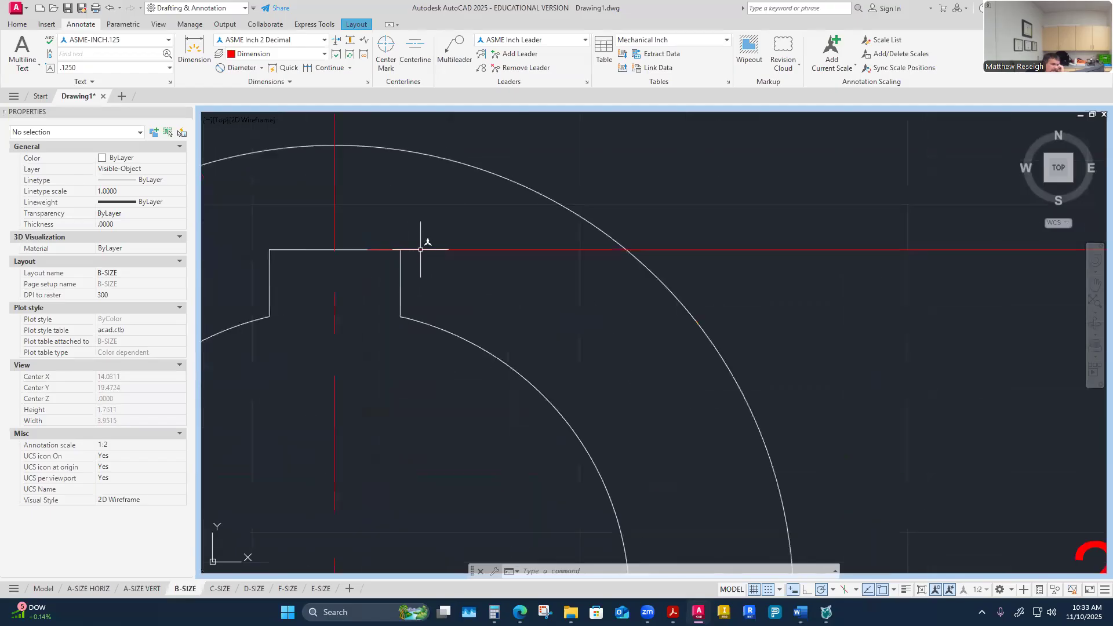
pyautogui.click(418, 249)
pyautogui.click(334, 250)
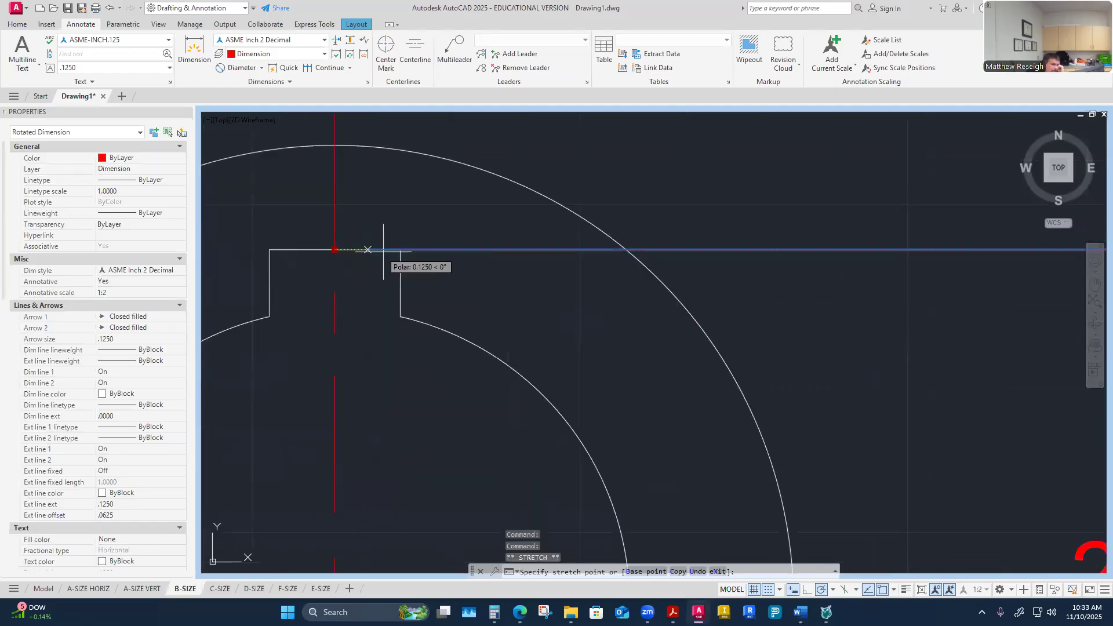
pyautogui.click(400, 250)
pyautogui.press('Escape')
pyautogui.press('Escape')
# Step: Dimension from the bore's center to the bottom of the bore, placed right of the hub beside the depth dimension
pyautogui.scroll(-8, 536, 325)
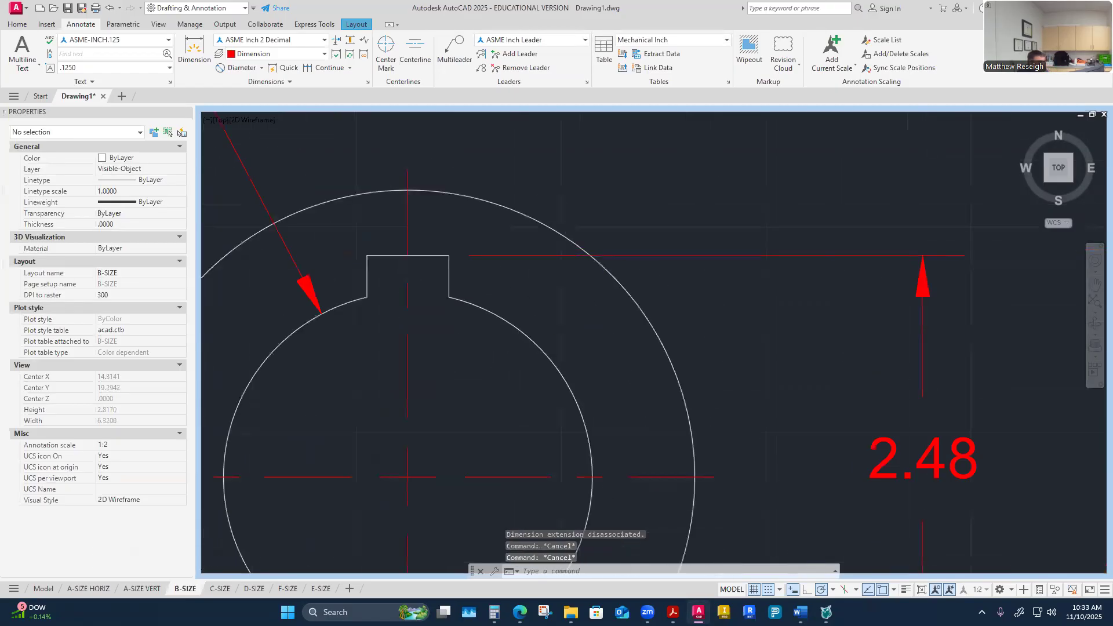
pyautogui.scroll(4, 534, 368)
pyautogui.scroll(-4, 568, 325)
pyautogui.scroll(2, 585, 371)
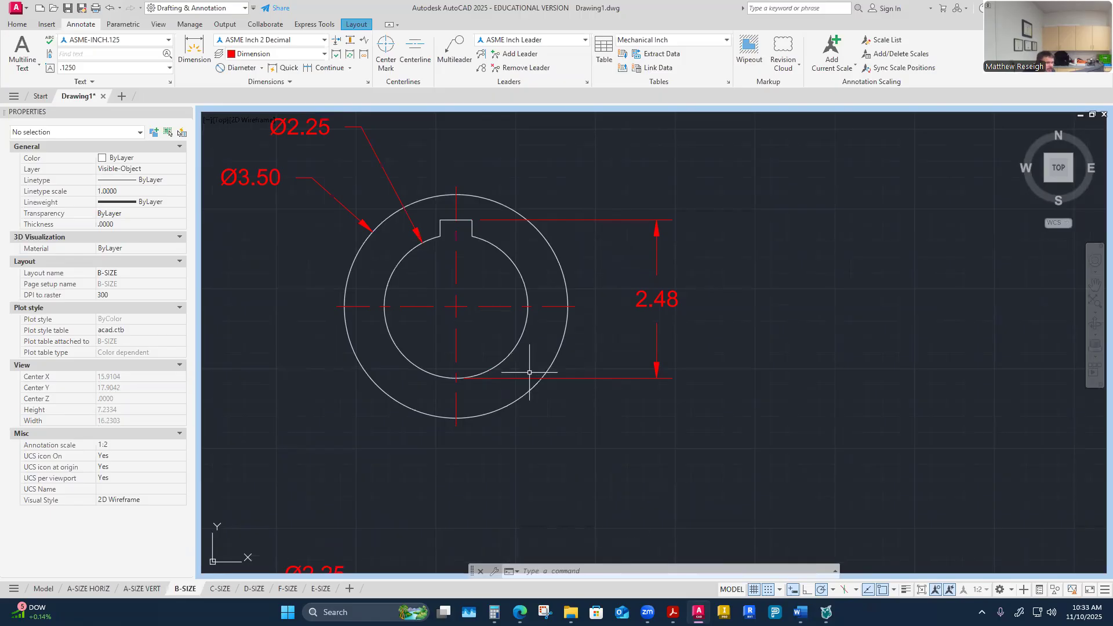
pyautogui.scroll(-2, 572, 378)
pyautogui.scroll(4, 574, 390)
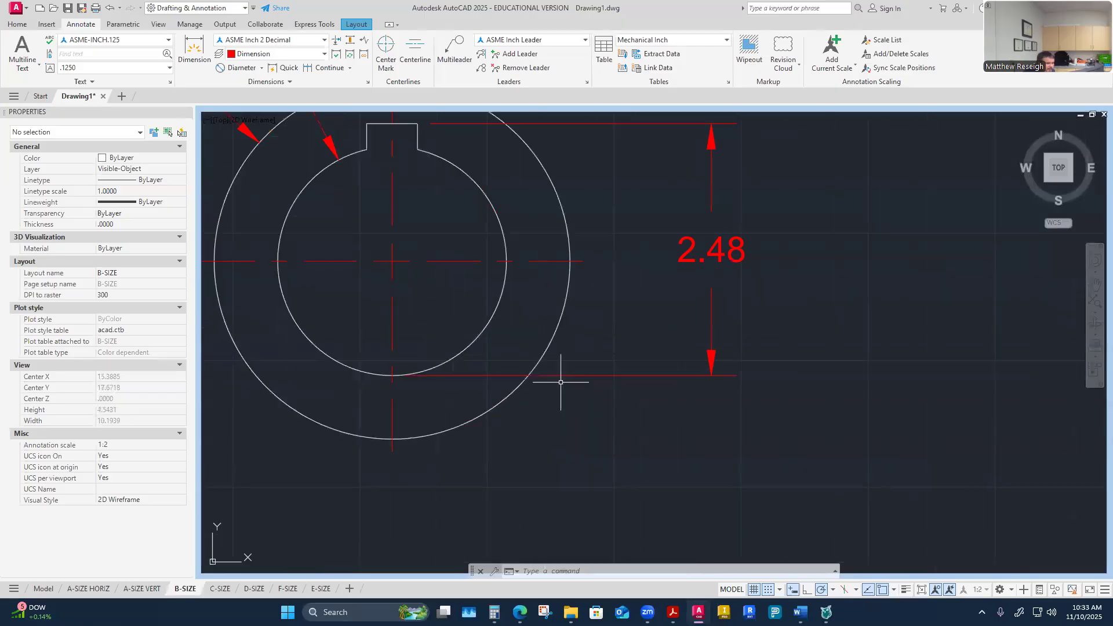
pyautogui.click(196, 51)
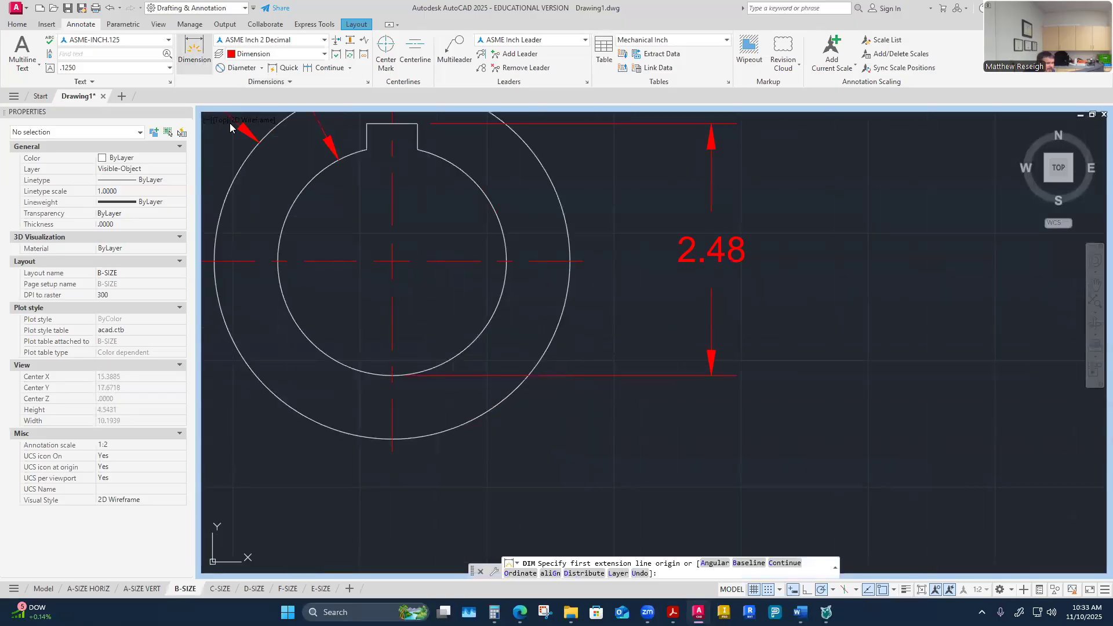
pyautogui.click(392, 261)
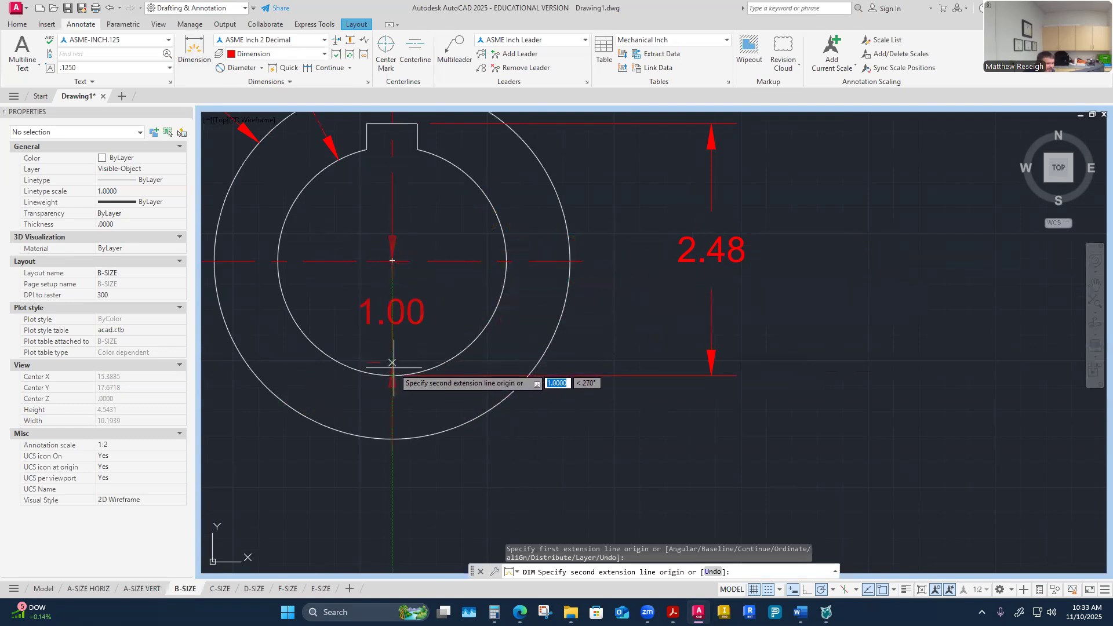
pyautogui.click(392, 375)
pyautogui.click(646, 367)
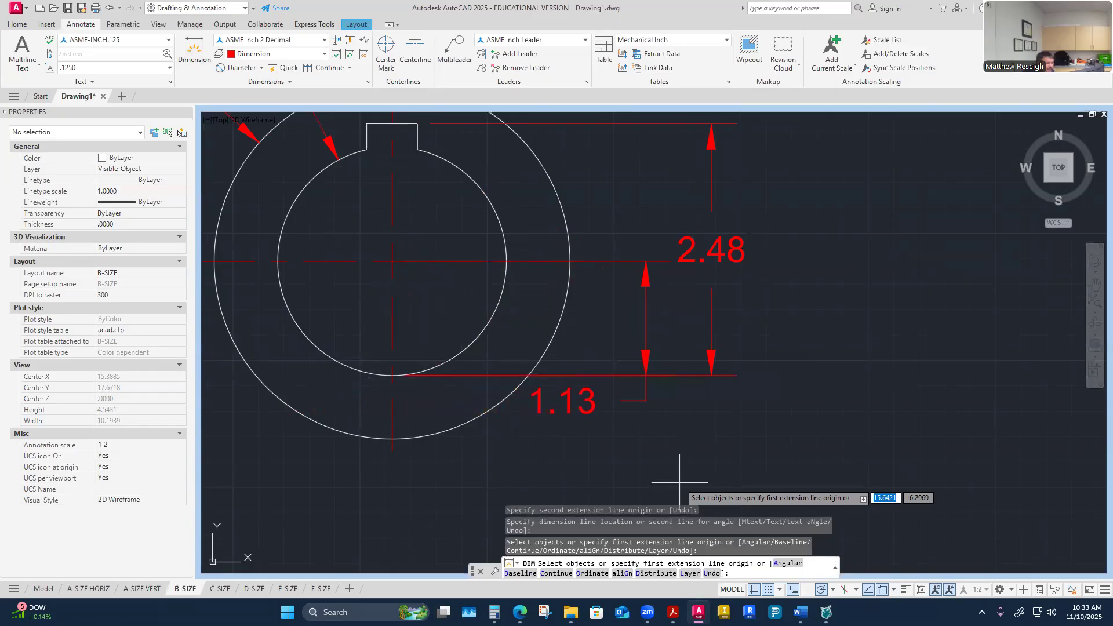
pyautogui.press('Escape')
# Step: Shorten that dimension's upper extension line to the hub's outer circle and move its text up between the arrows
pyautogui.click(543, 399)
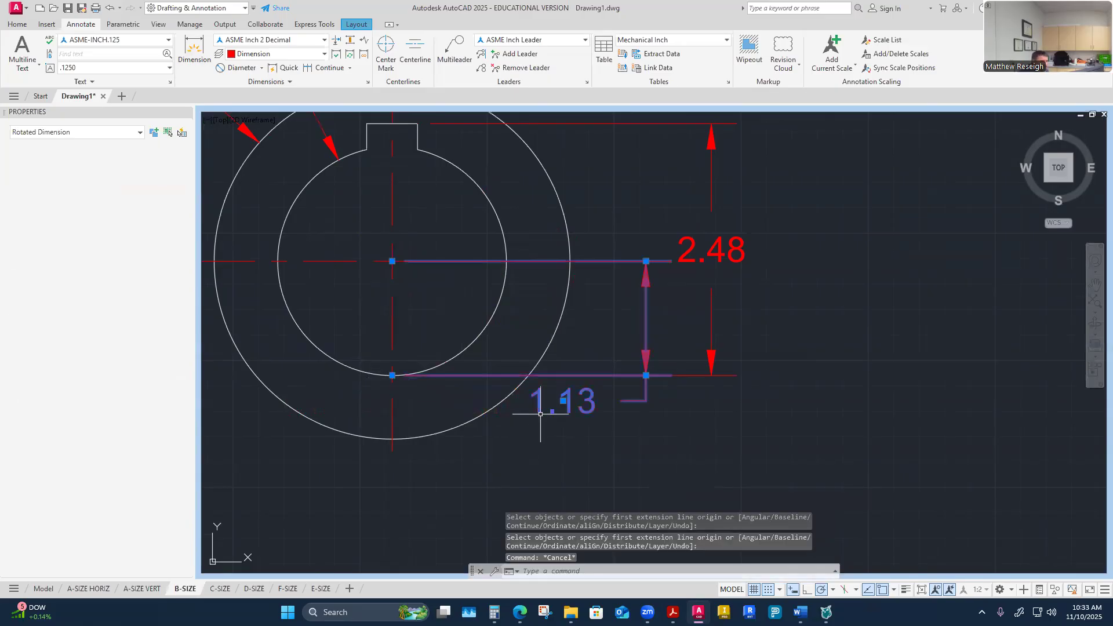
pyautogui.click(393, 261)
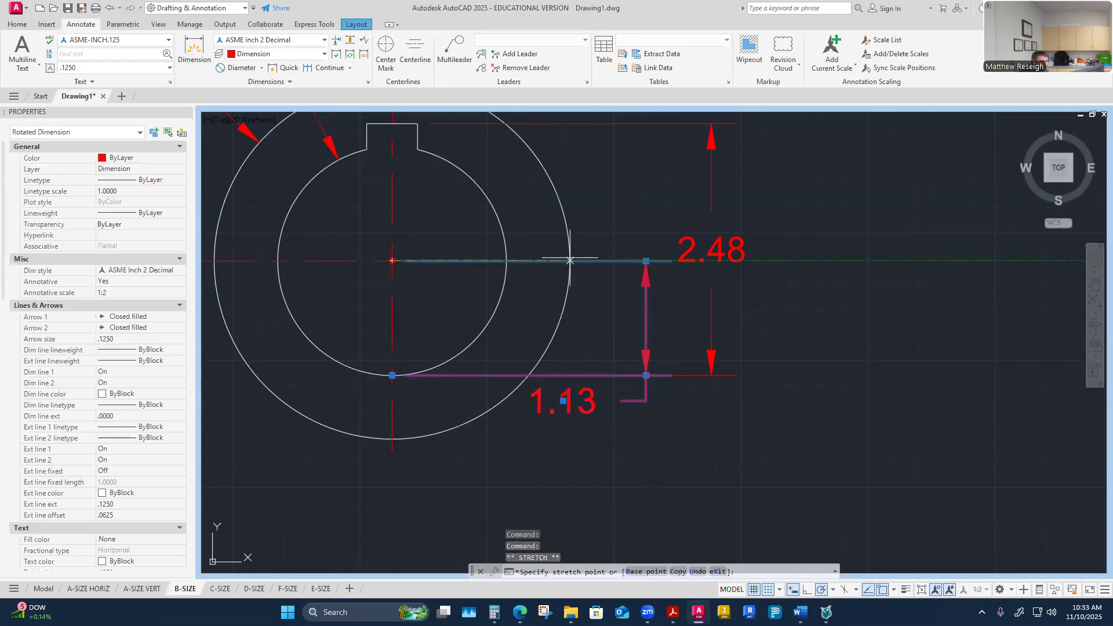
pyautogui.press('Escape')
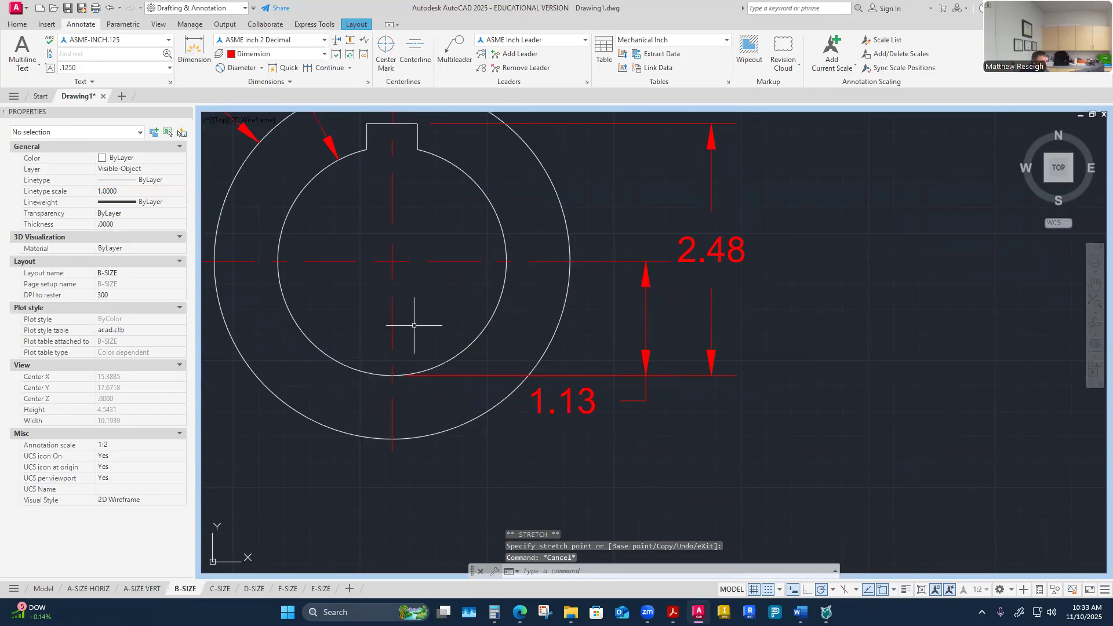
pyautogui.click(577, 412)
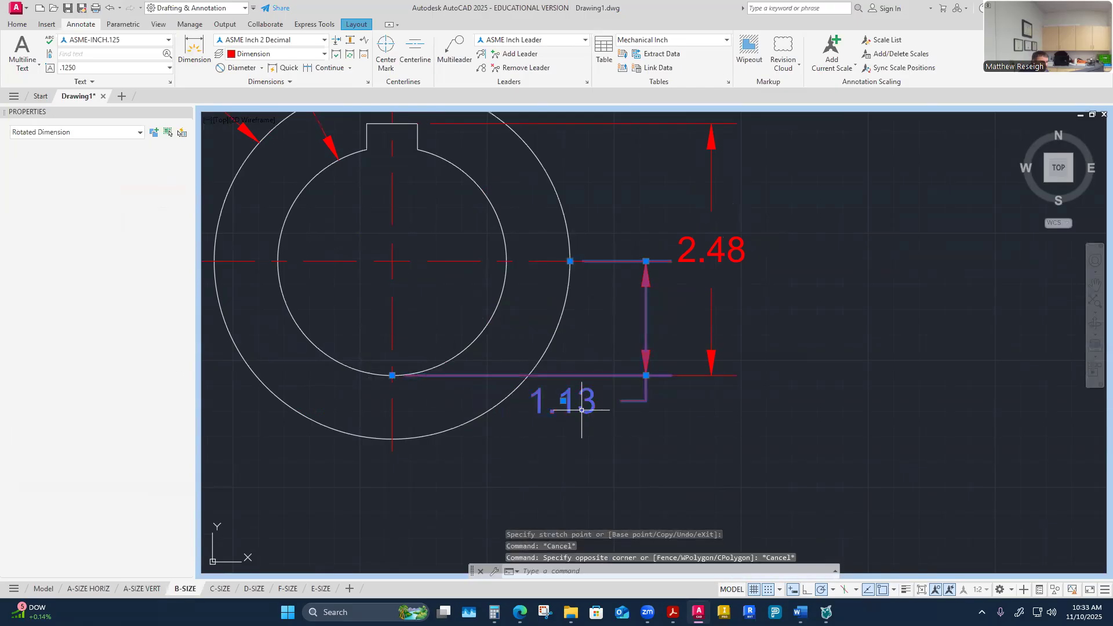
pyautogui.click(565, 400)
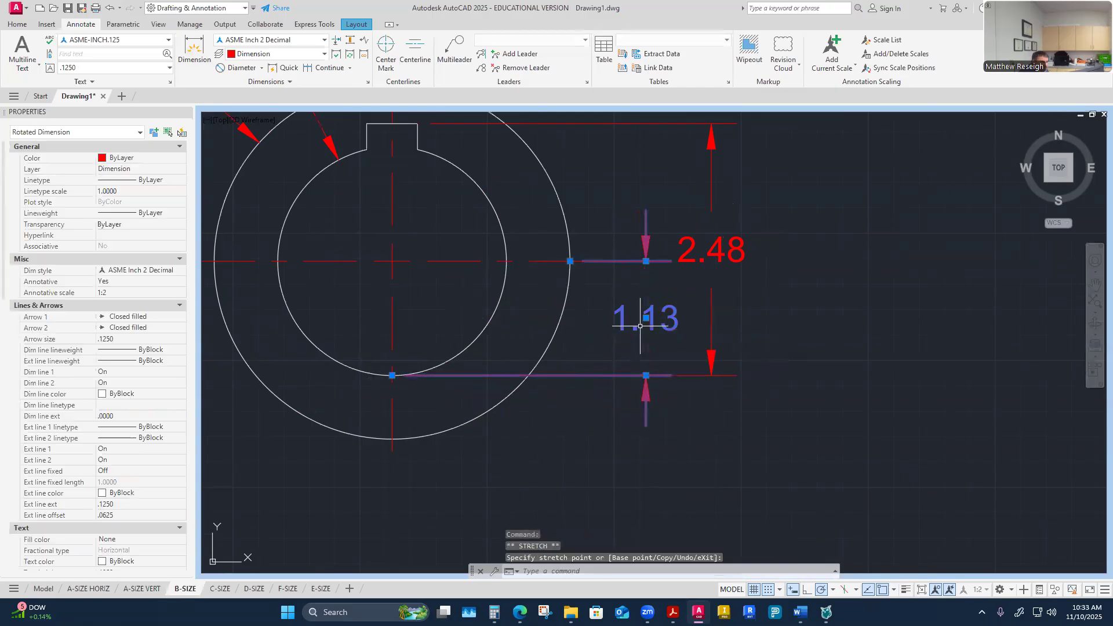
pyautogui.click(650, 318)
pyautogui.press('Escape')
# Step: Dimension the hub keyseat width across its top corners, placed above the hub
pyautogui.scroll(-2, 514, 355)
pyautogui.scroll(2, 522, 356)
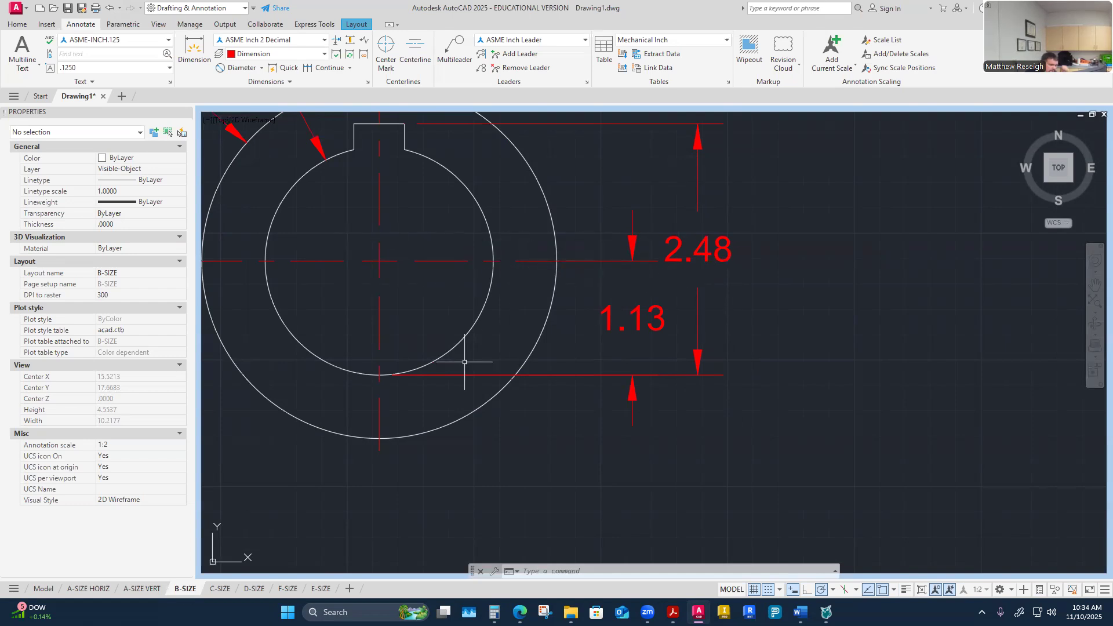
pyautogui.scroll(-5, 585, 401)
pyautogui.scroll(2, 527, 373)
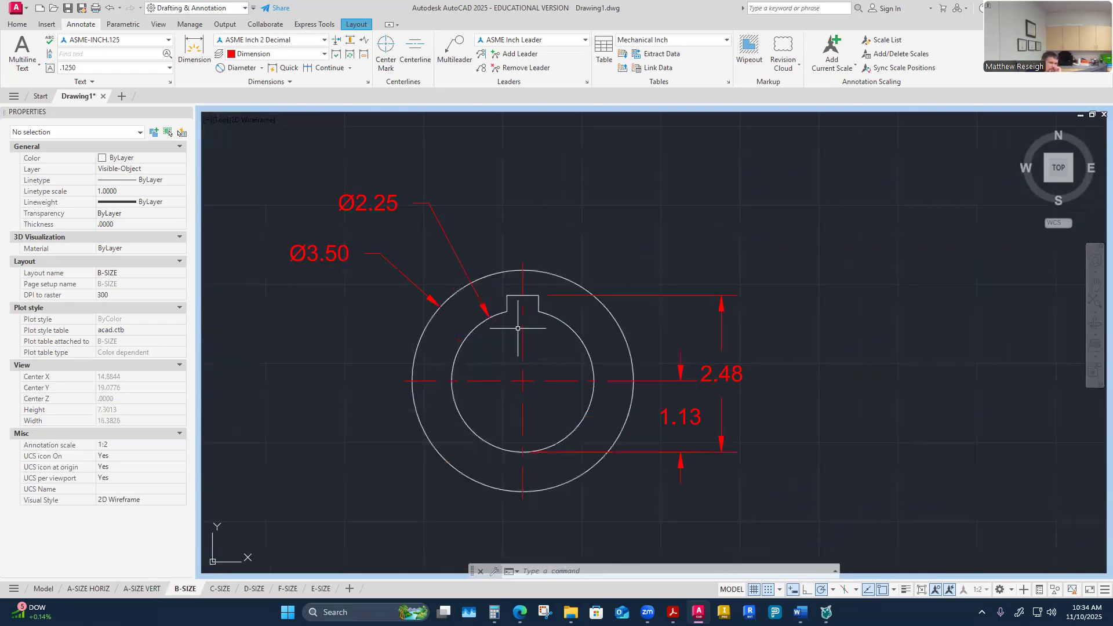
pyautogui.scroll(3, 527, 301)
pyautogui.scroll(-3, 527, 301)
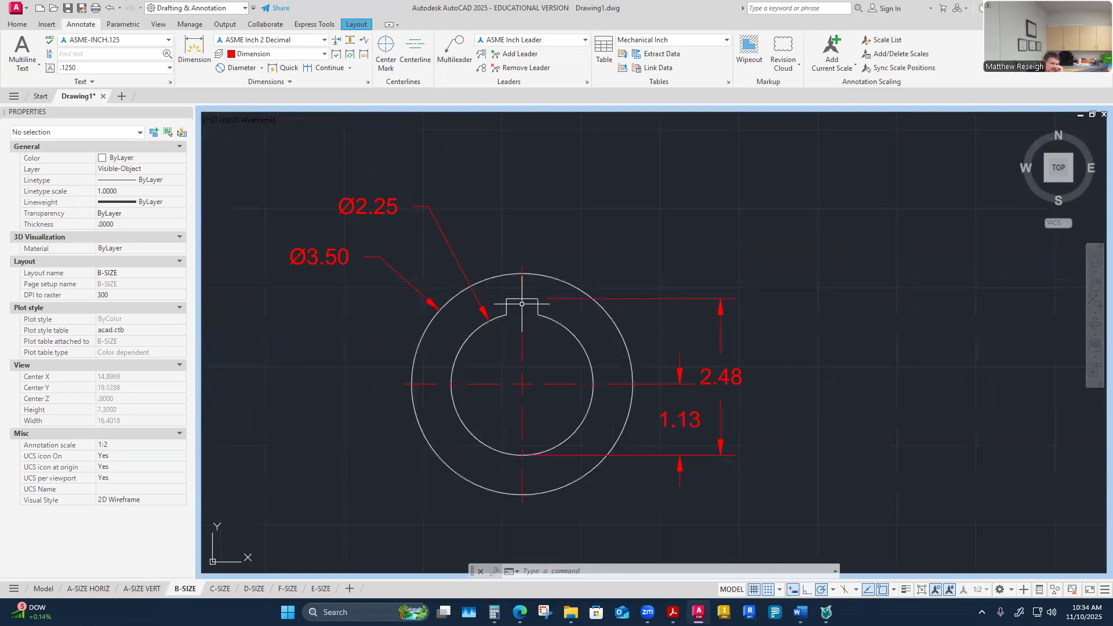
pyautogui.scroll(2, 527, 301)
pyautogui.click(193, 49)
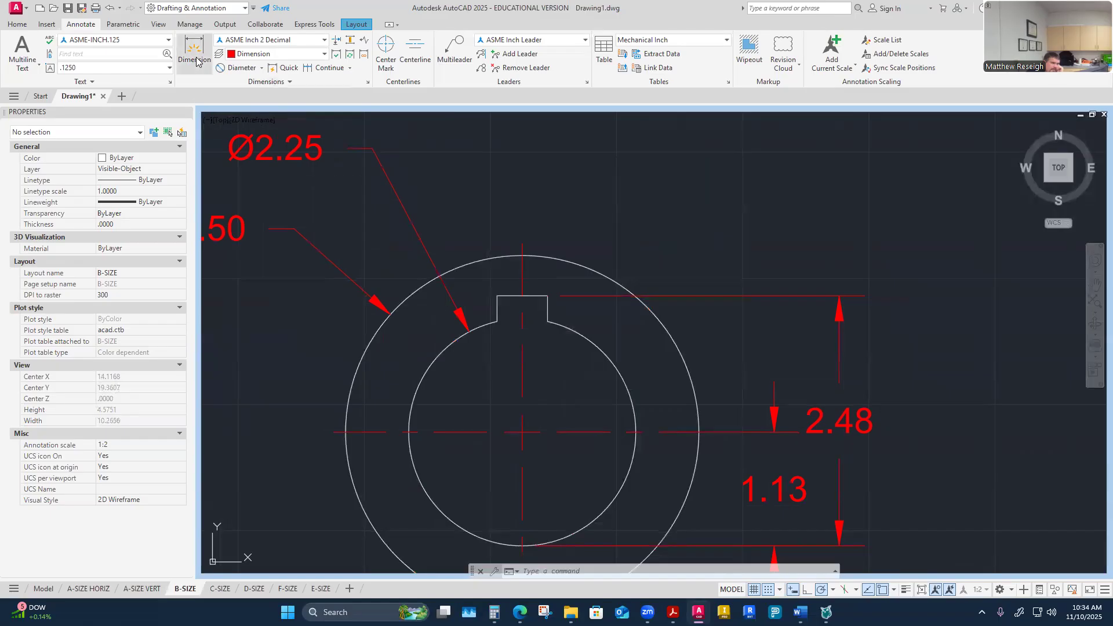
pyautogui.click(496, 295)
pyautogui.click(547, 295)
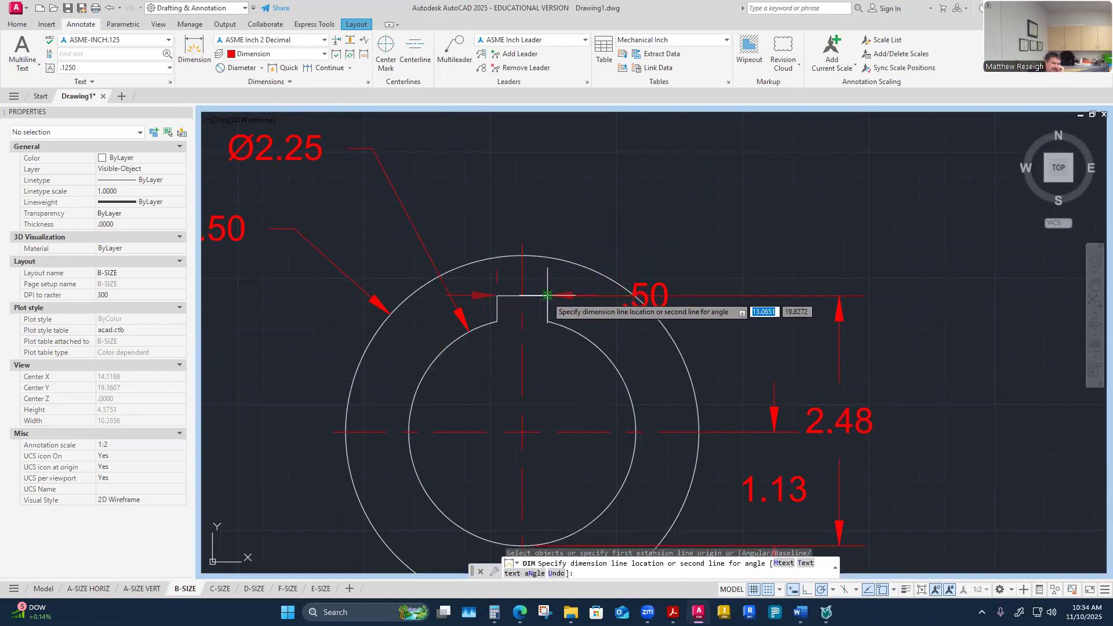
pyautogui.scroll(-4, 581, 165)
pyautogui.click(582, 165)
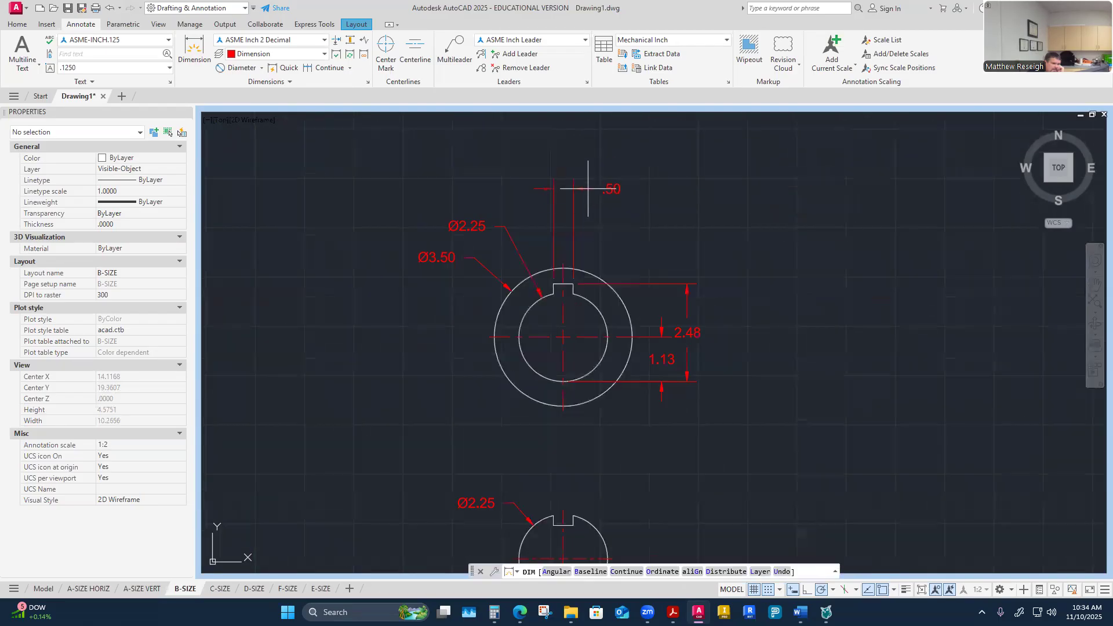
pyautogui.scroll(4, 587, 226)
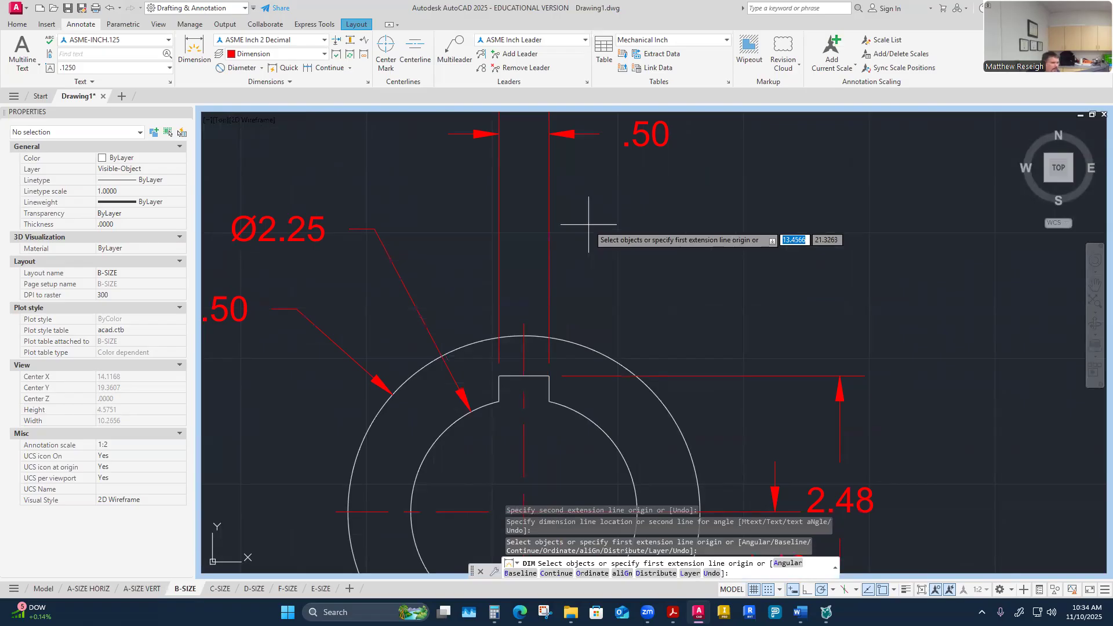
# Step: Dimension from the keyseat's center to its top right corner, placed above the hub below the keyseat width dimension
pyautogui.click(197, 58)
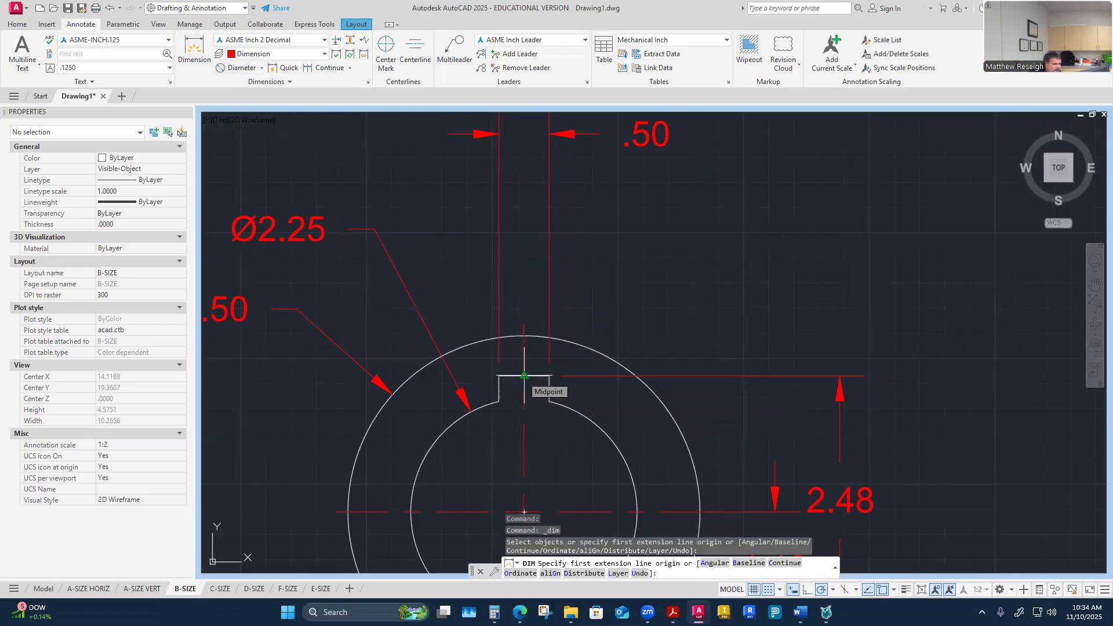
pyautogui.click(524, 376)
pyautogui.click(548, 376)
pyautogui.click(583, 252)
pyautogui.press('Return')
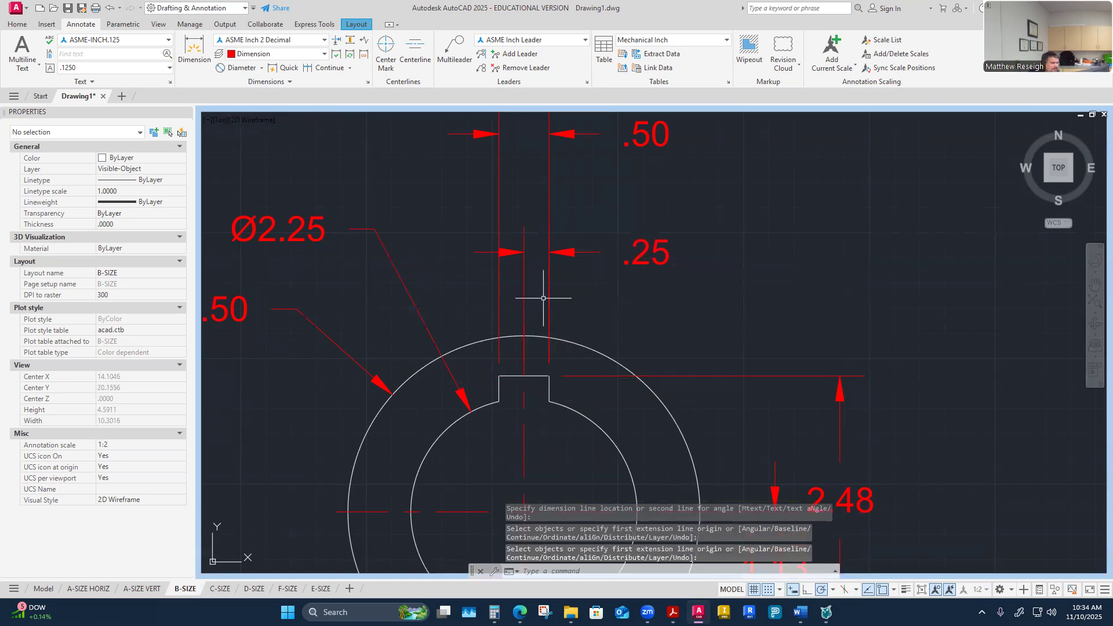
# Step: Move the 2.48 dimension's text up along its dimension line, away from the 1.13 dimension
pyautogui.scroll(-6, 521, 307)
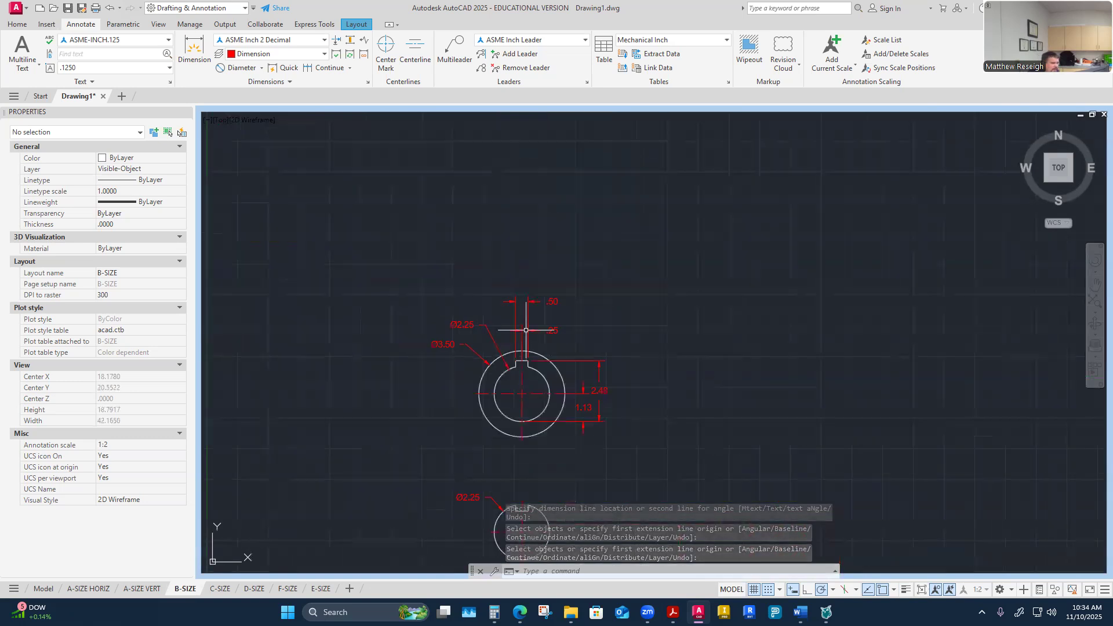
pyautogui.scroll(4, 541, 400)
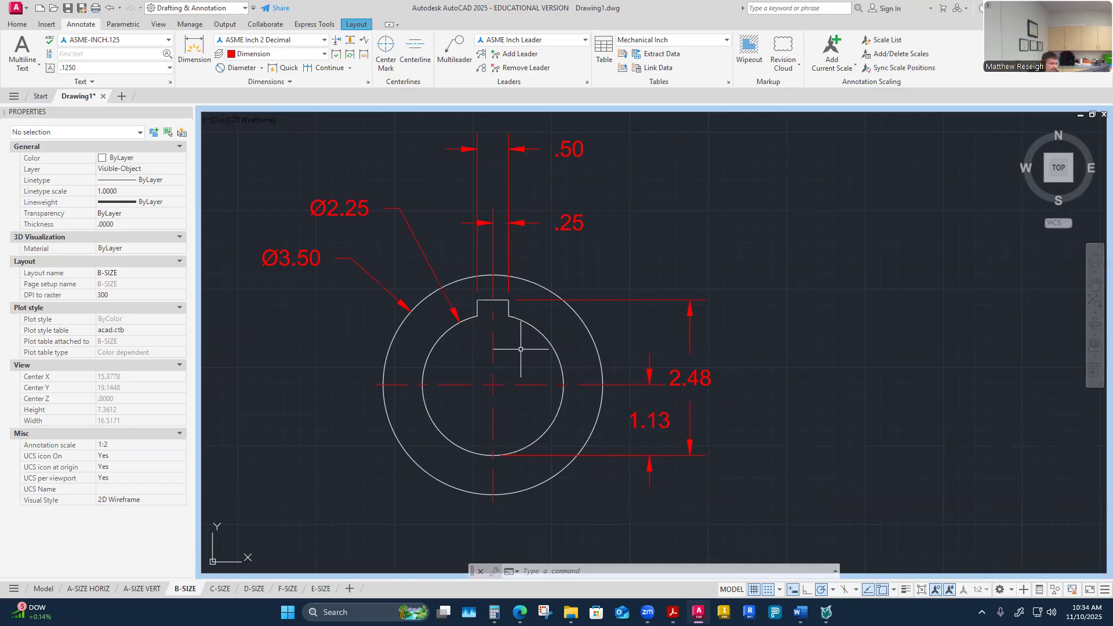
pyautogui.click(690, 376)
pyautogui.click(689, 377)
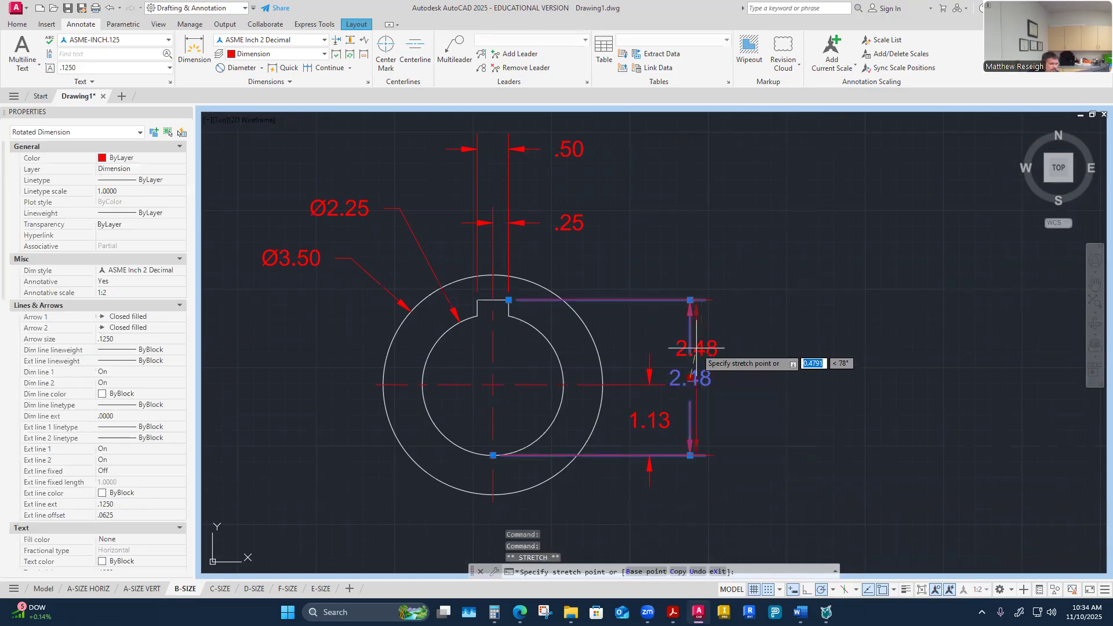
pyautogui.click(689, 346)
pyautogui.click(751, 365)
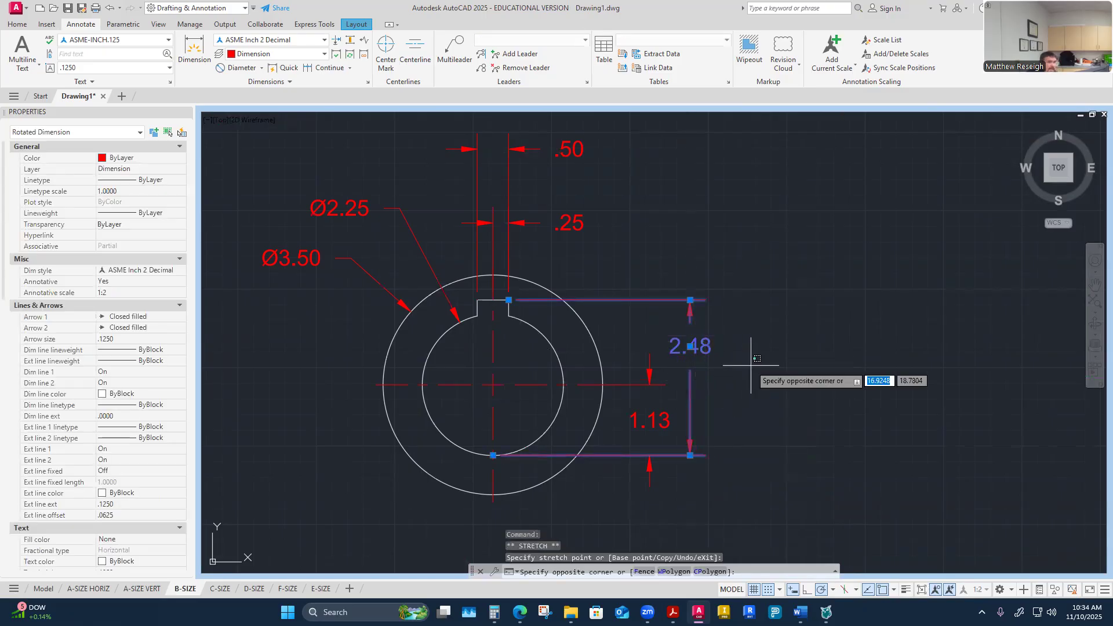
pyautogui.press('Escape')
pyautogui.press('Escape')
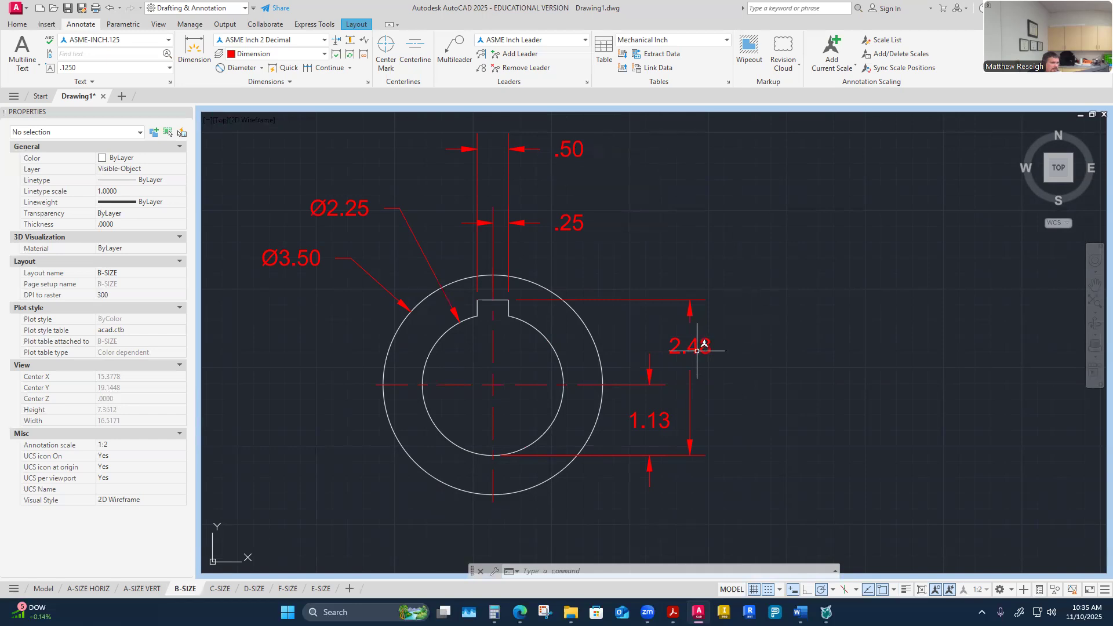
# Step: Switch to the keyseat worksheet and depth table windows to review the values
pyautogui.moveTo(698, 351)
pyautogui.moveTo(800, 612)
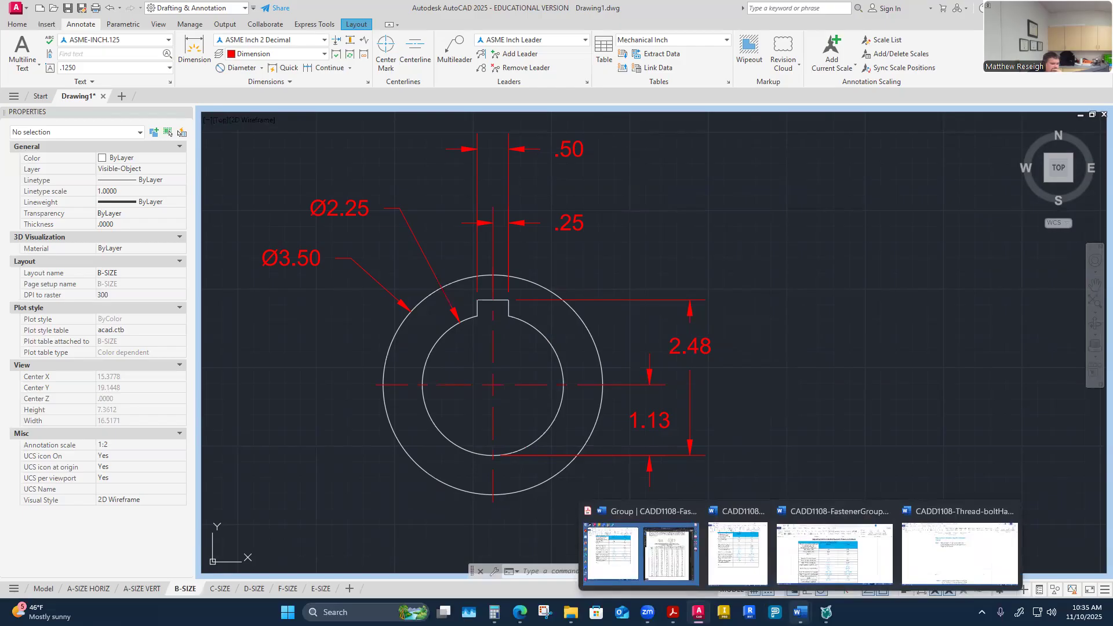
pyautogui.click(606, 556)
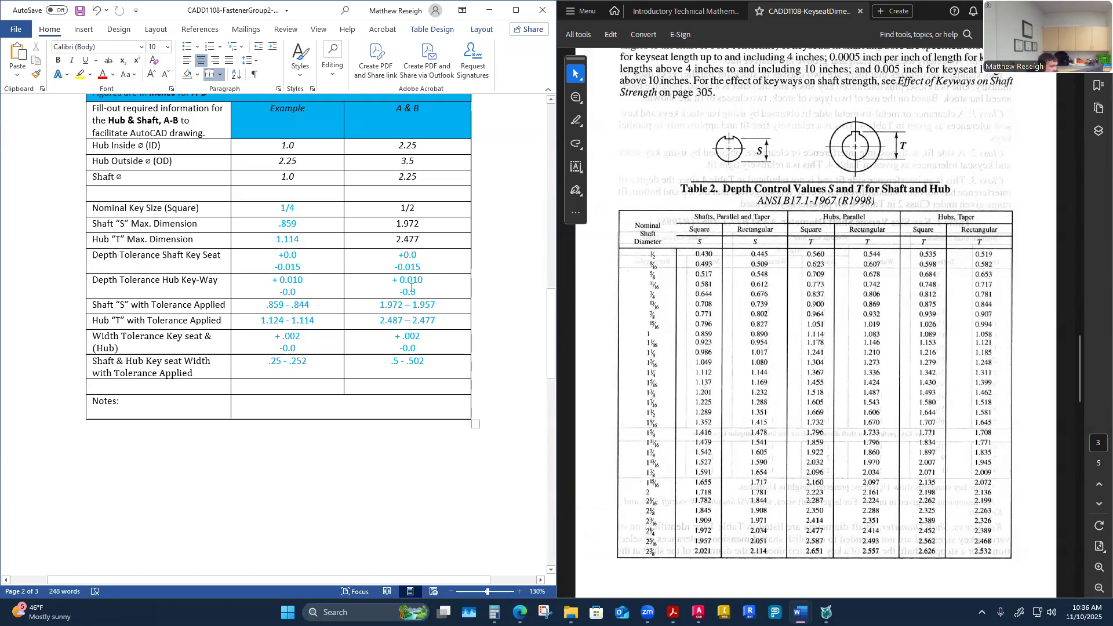
# Step: Switch to the course assignment page in the browser to view the finished drawing example
pyautogui.click(520, 612)
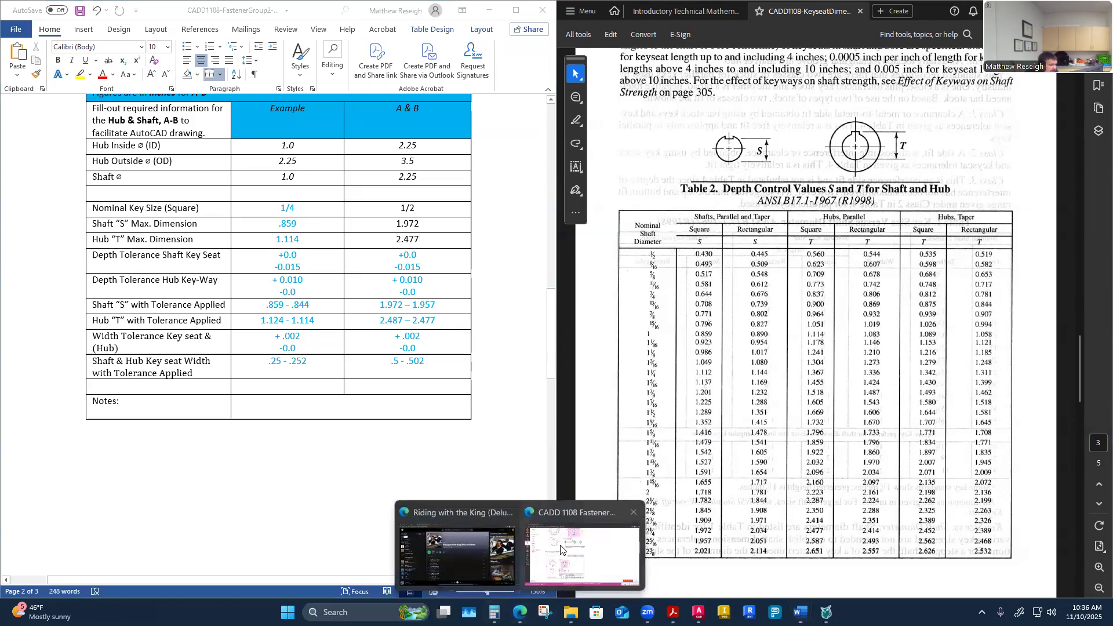
pyautogui.click(550, 557)
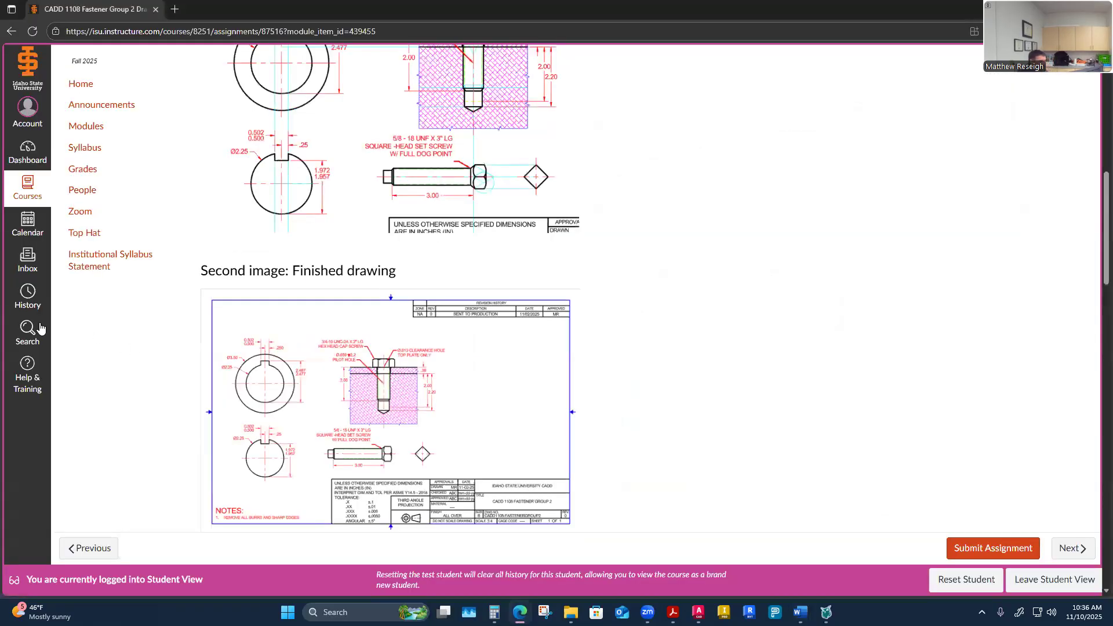
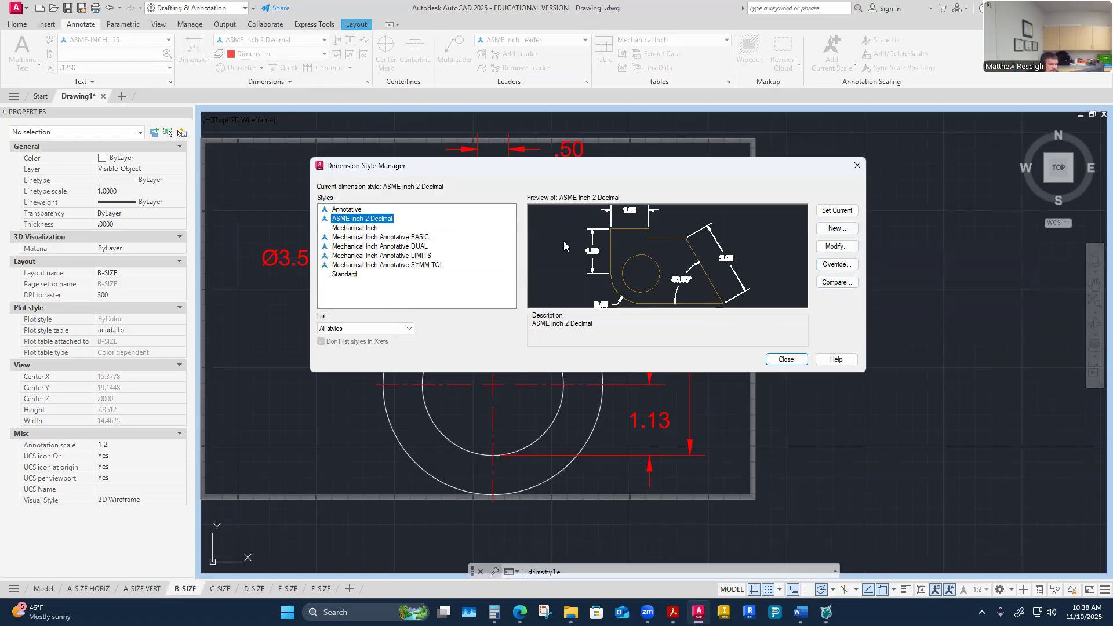
# Step: Create a new dimension style named ASME Inch 3 Decimal - Hub, starting from ASME Inch 2 Decimal
pyautogui.click(836, 229)
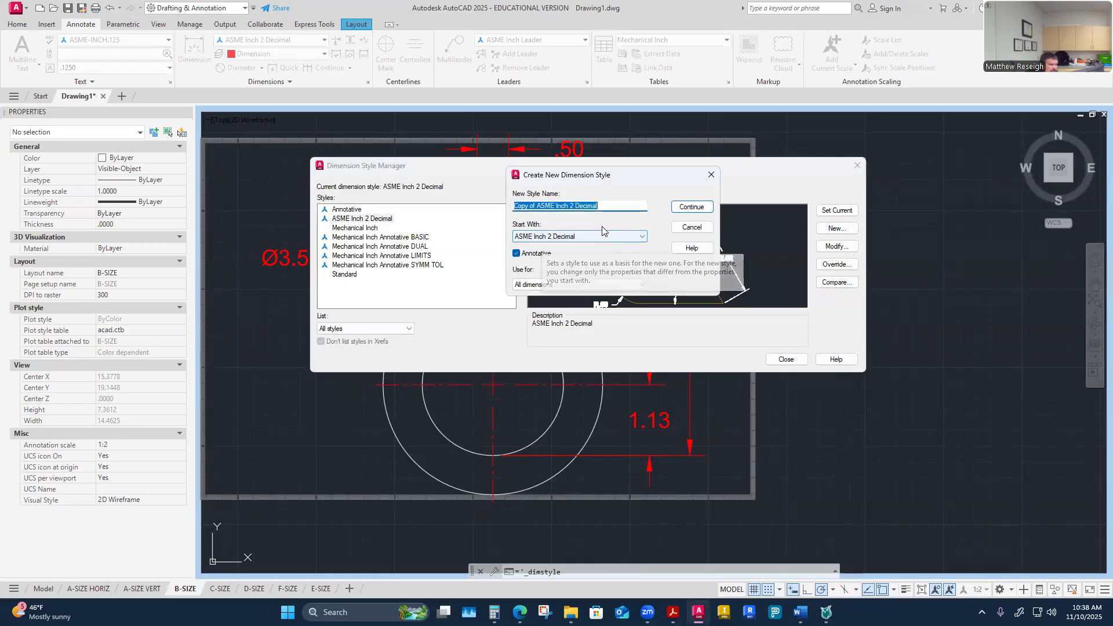
pyautogui.click(606, 208)
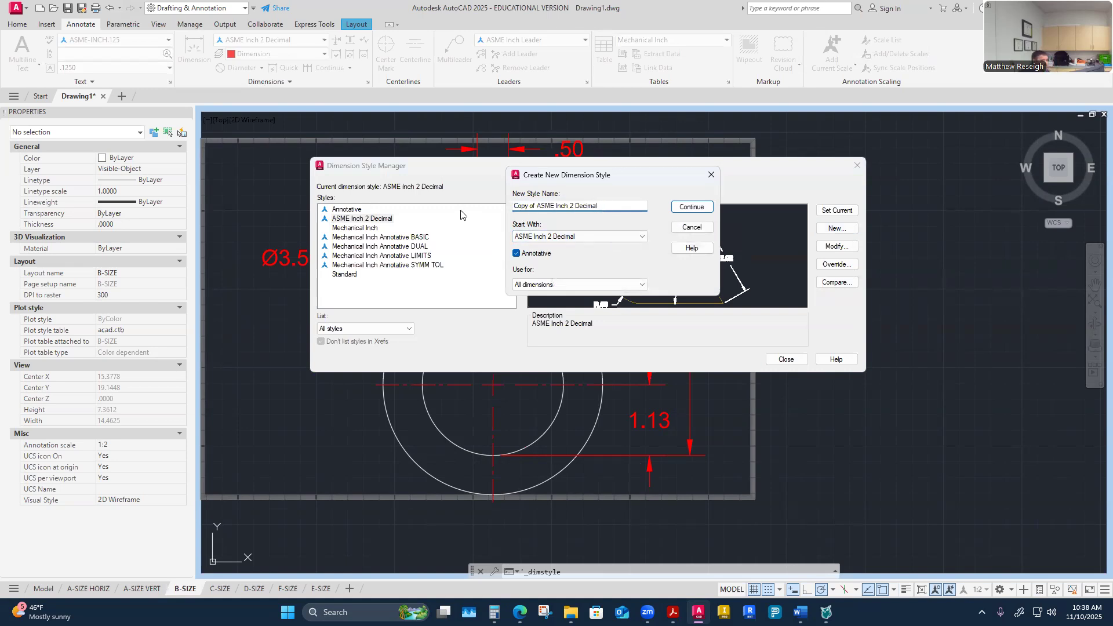
pyautogui.click(537, 207)
pyautogui.press('BackSpace')
pyautogui.press('BackSpace')
pyautogui.press('BackSpace')
pyautogui.press('BackSpace')
pyautogui.press('BackSpace')
pyautogui.press('BackSpace')
pyautogui.press('BackSpace')
pyautogui.press('BackSpace')
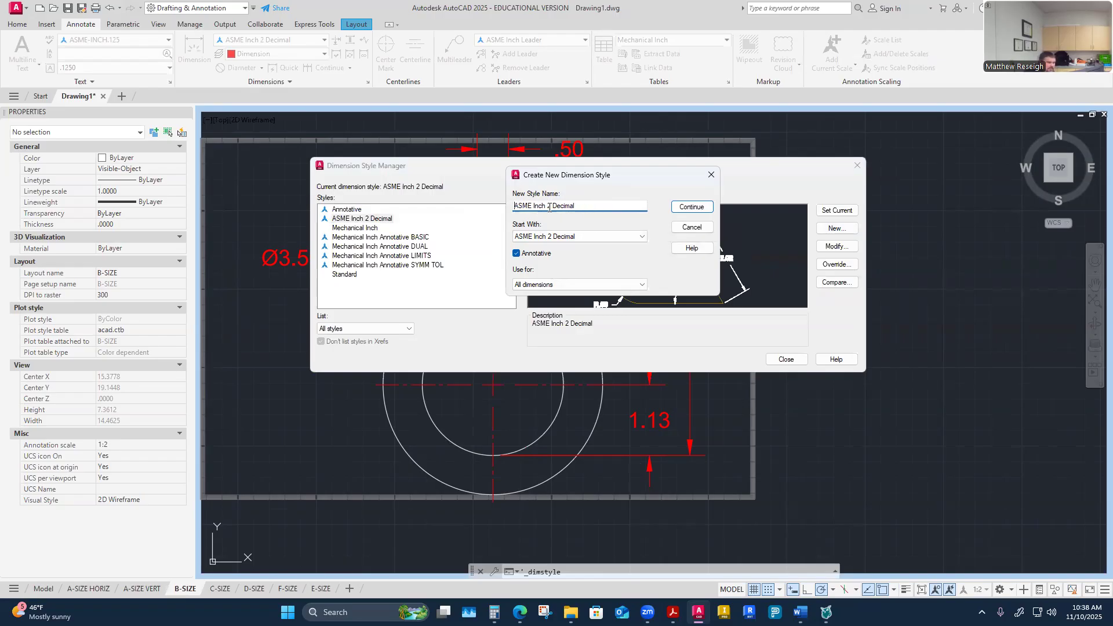
pyautogui.click(551, 207)
pyautogui.press('BackSpace')
pyautogui.write('3')
pyautogui.write('- Hub')
pyautogui.click(692, 208)
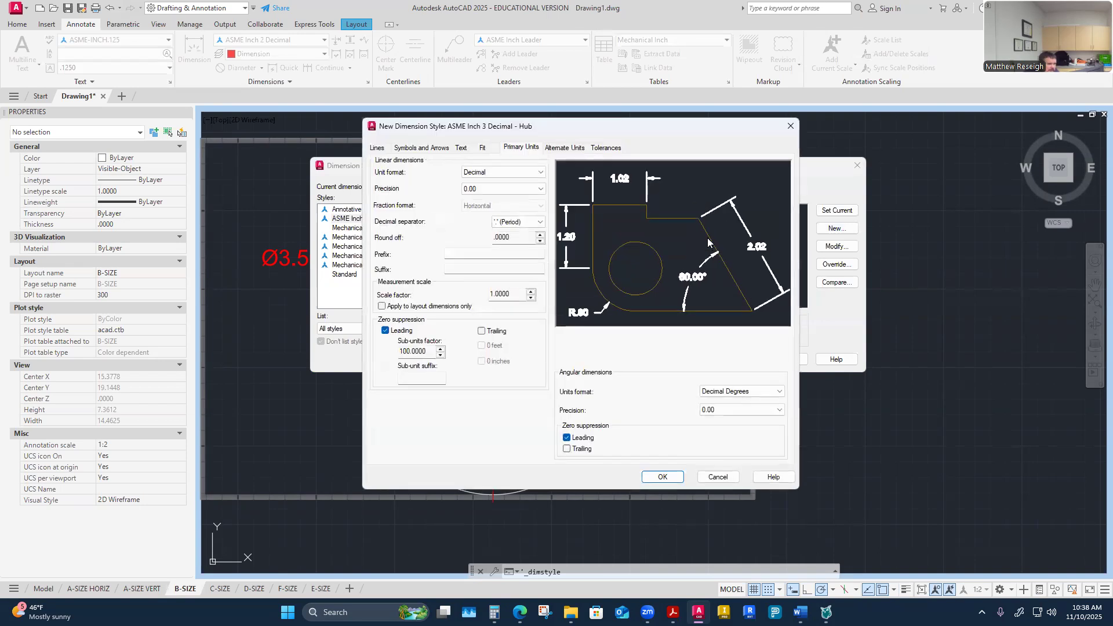
# Step: Review the new style's settings pages and set the primary units precision to 0.000
pyautogui.click(375, 148)
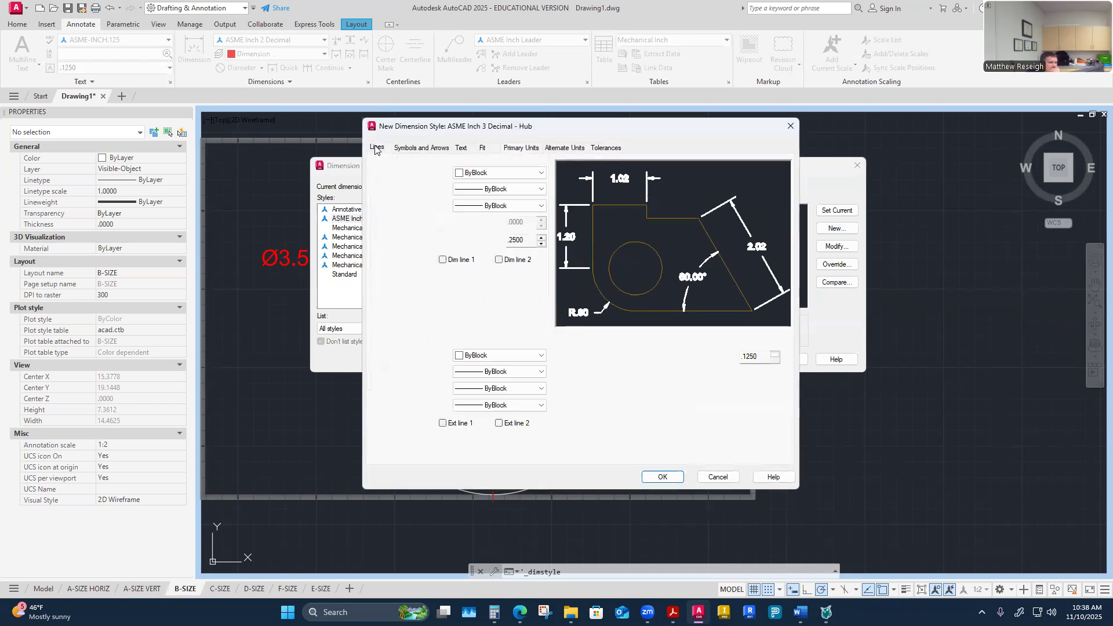
pyautogui.click(416, 148)
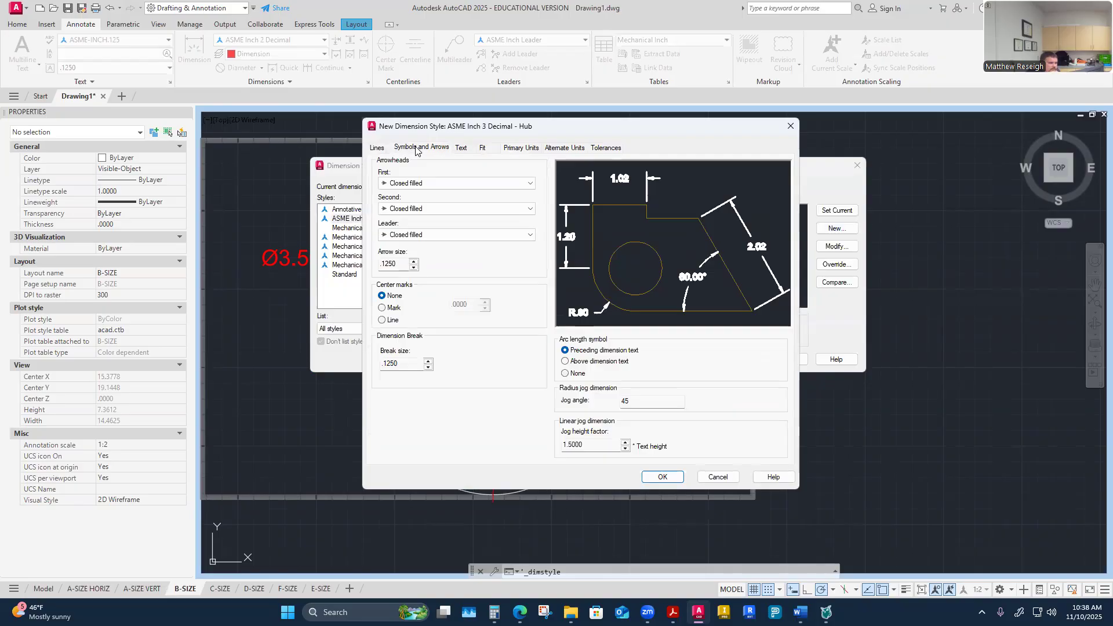
pyautogui.click(461, 149)
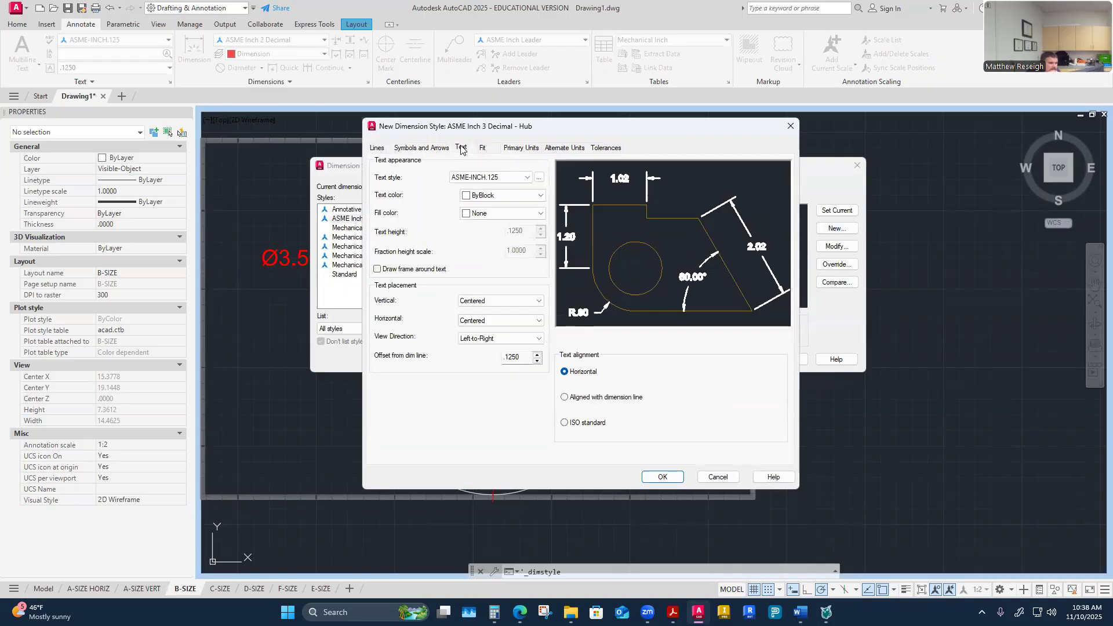
pyautogui.click(490, 151)
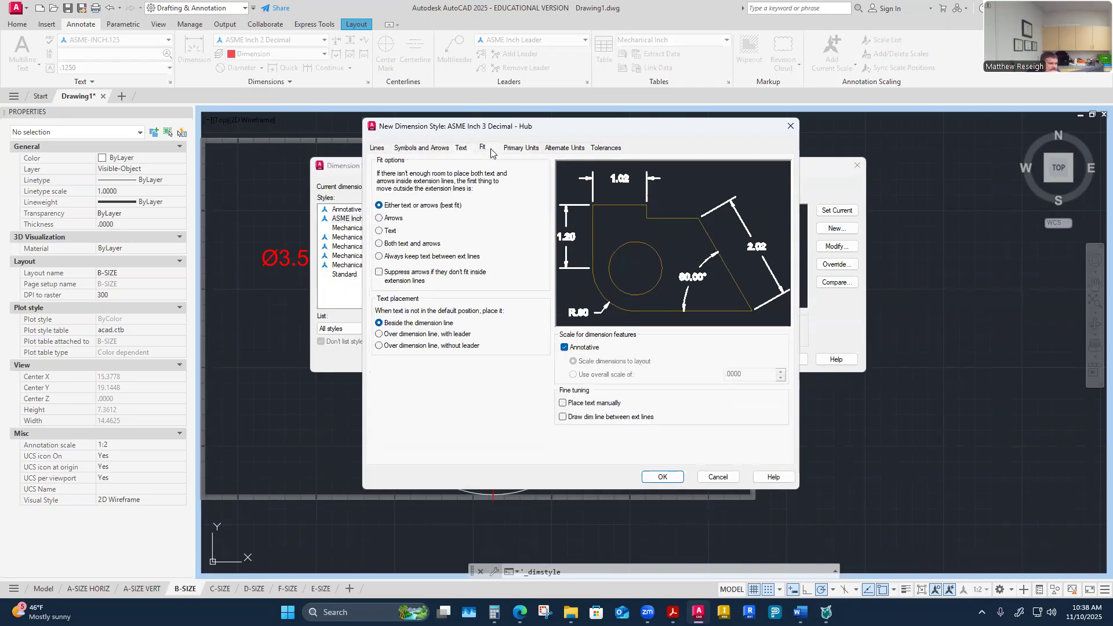
pyautogui.click(520, 152)
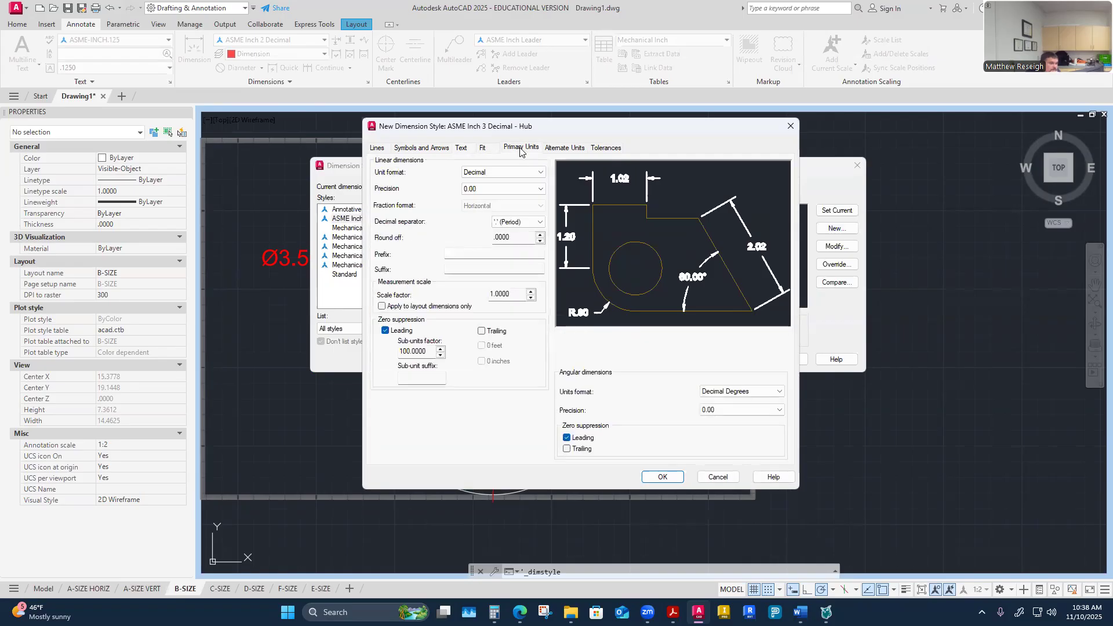
pyautogui.click(501, 189)
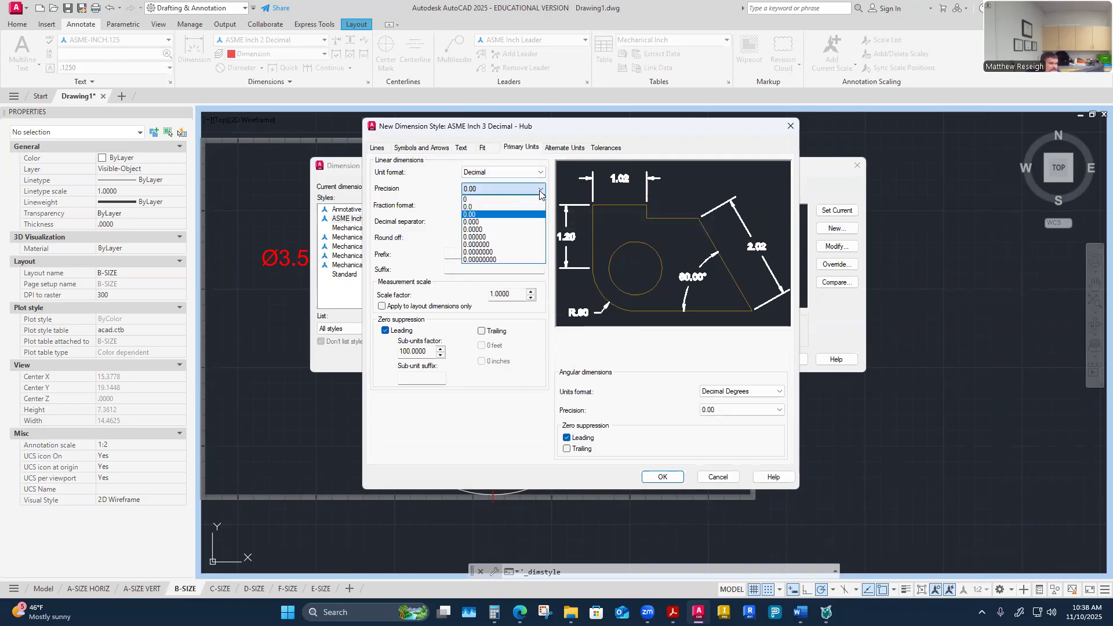
pyautogui.click(484, 222)
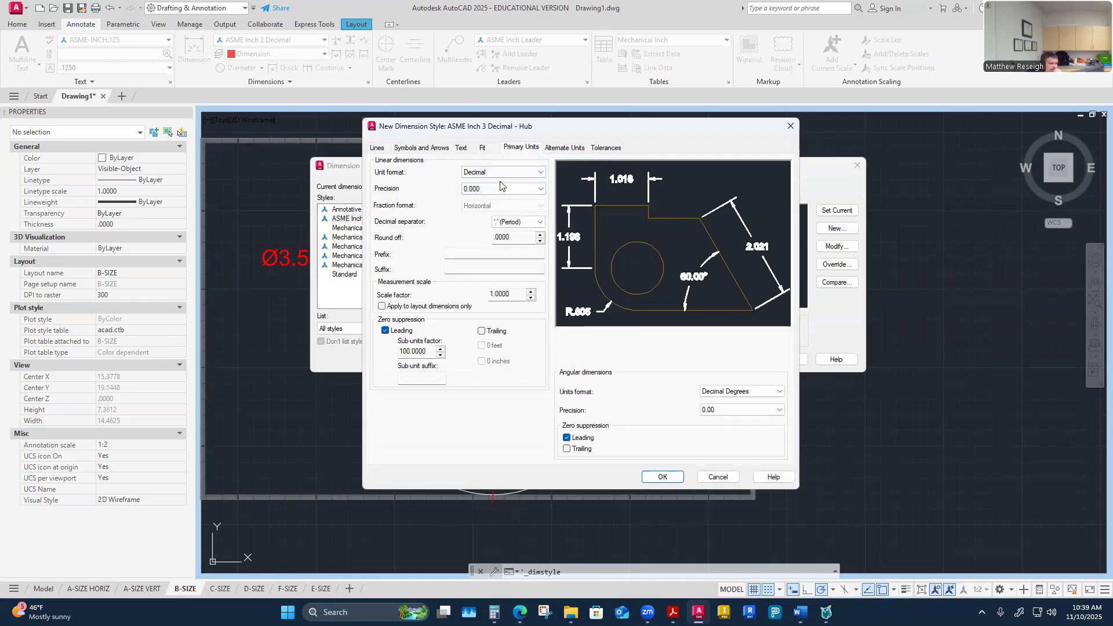
# Step: Preview the Symmetrical tolerance method with the style dialog enlarged and repositioned
pyautogui.click(557, 149)
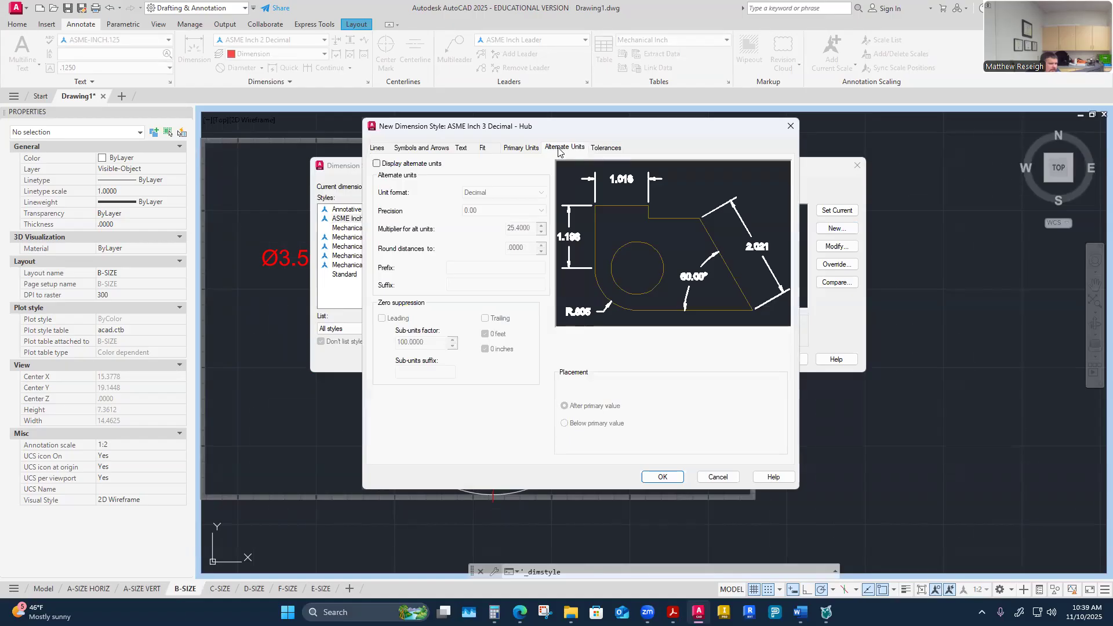
pyautogui.click(603, 148)
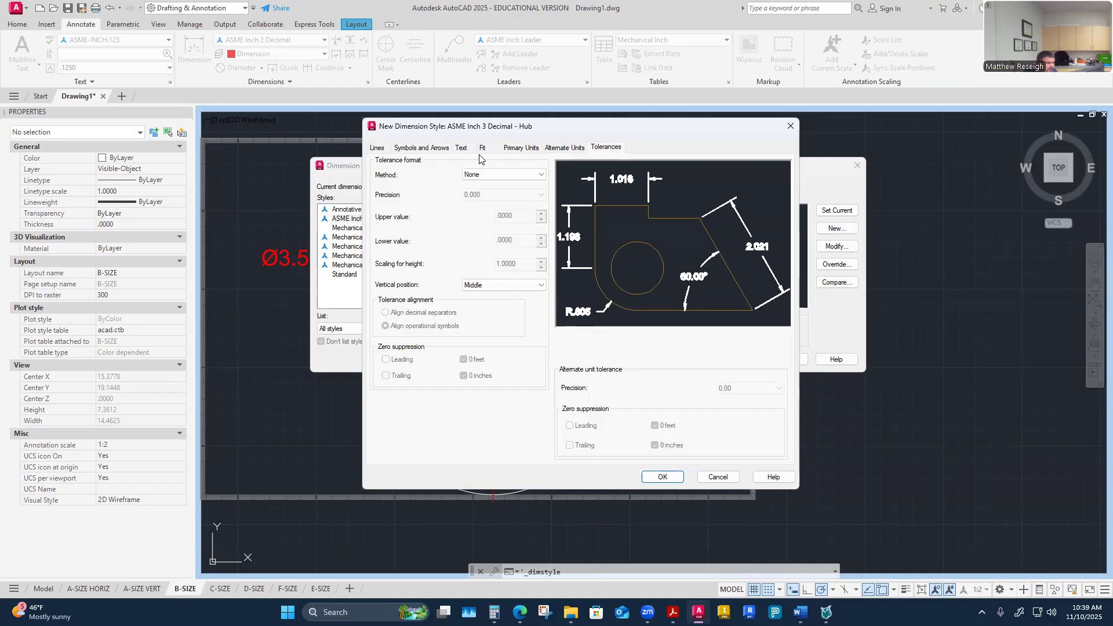
pyautogui.click(542, 175)
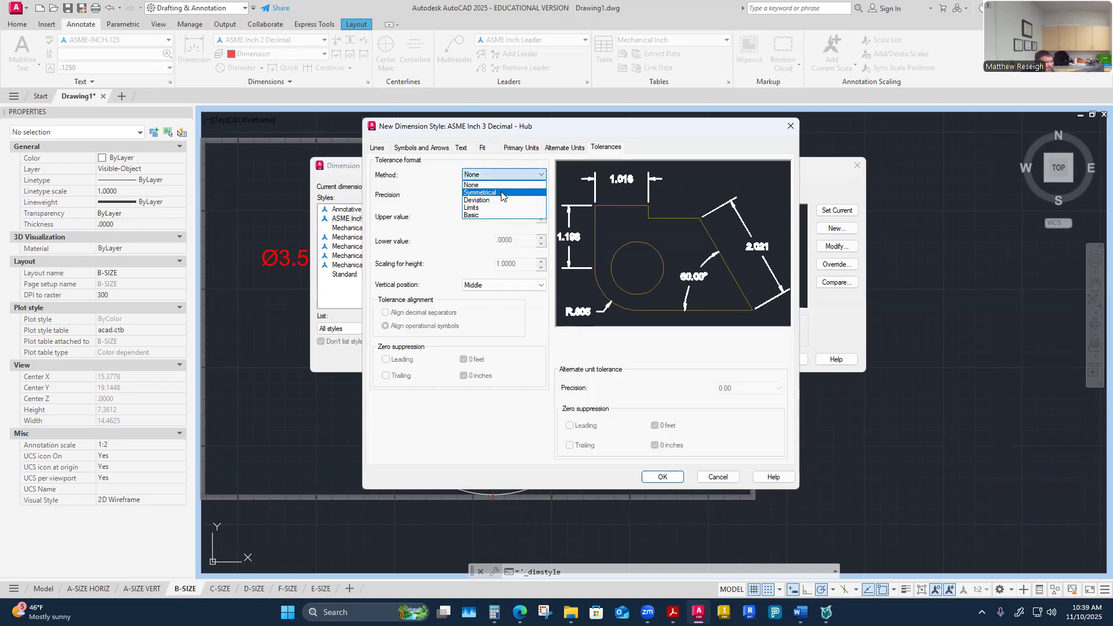
pyautogui.click(502, 193)
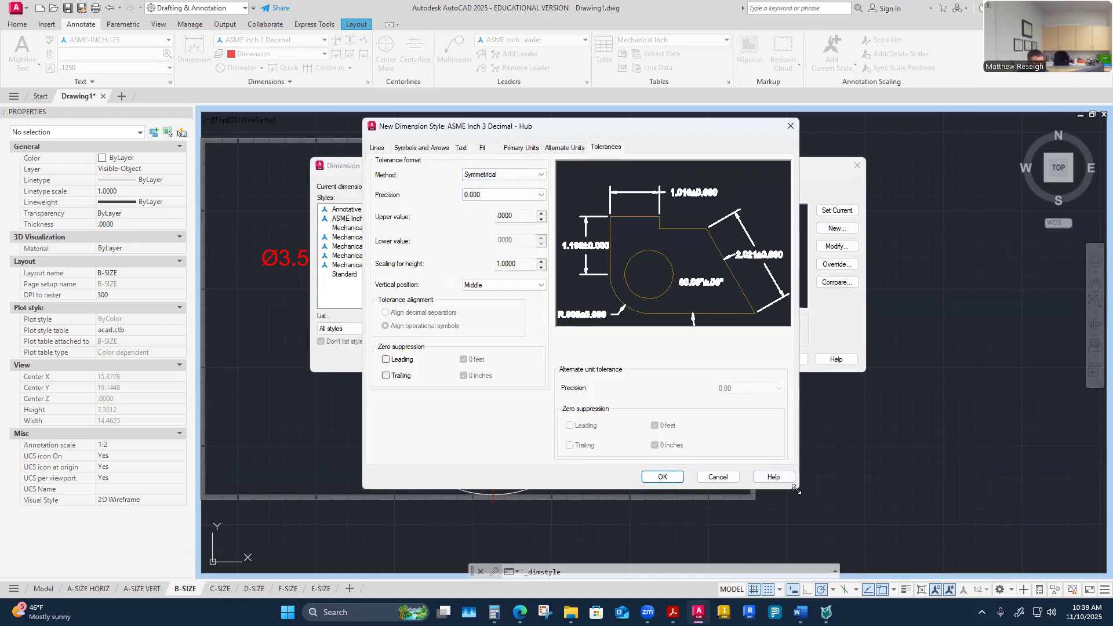
pyautogui.moveTo(796, 489); pyautogui.dragTo(978, 561)
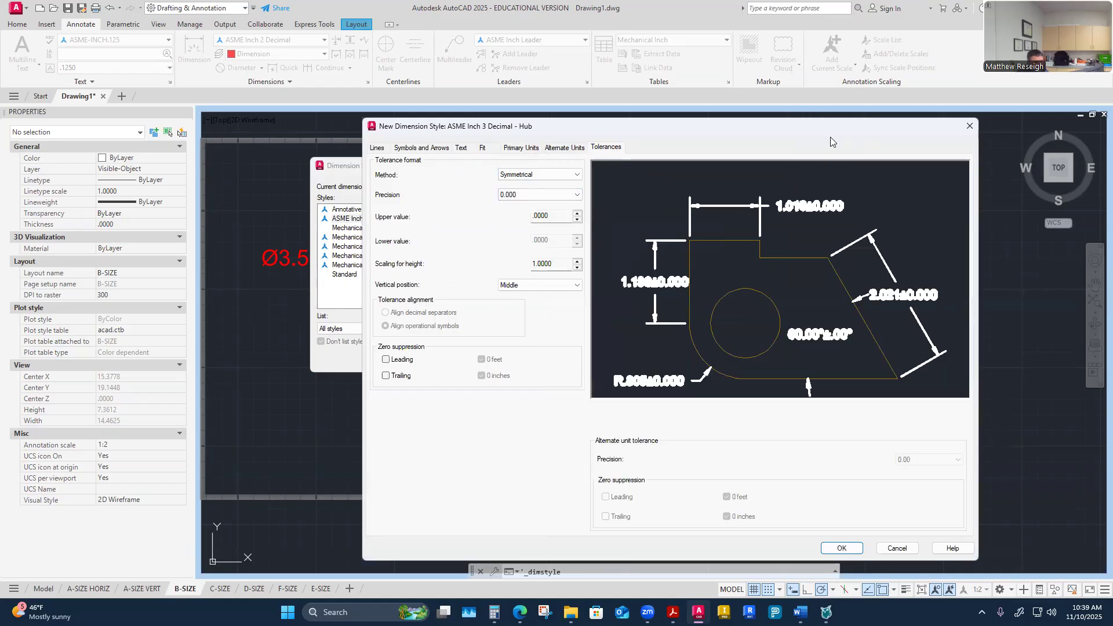
pyautogui.moveTo(824, 130); pyautogui.dragTo(709, 107)
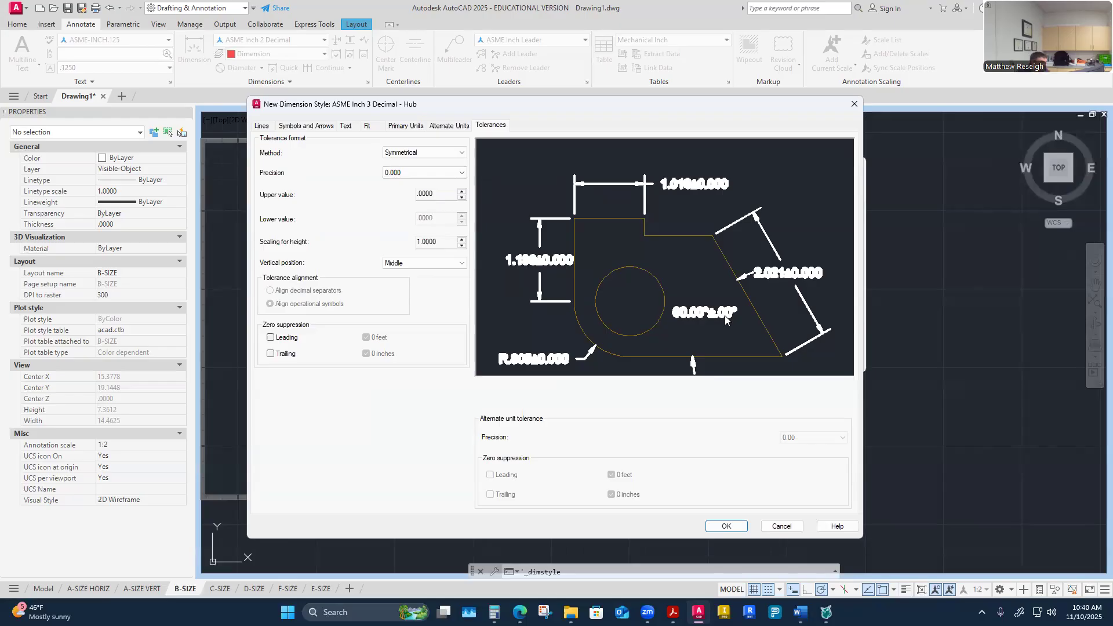
# Step: Compare the Deviation, Limits and Basic tolerance methods, settling on Limits for the hub style
pyautogui.click(424, 152)
pyautogui.click(416, 177)
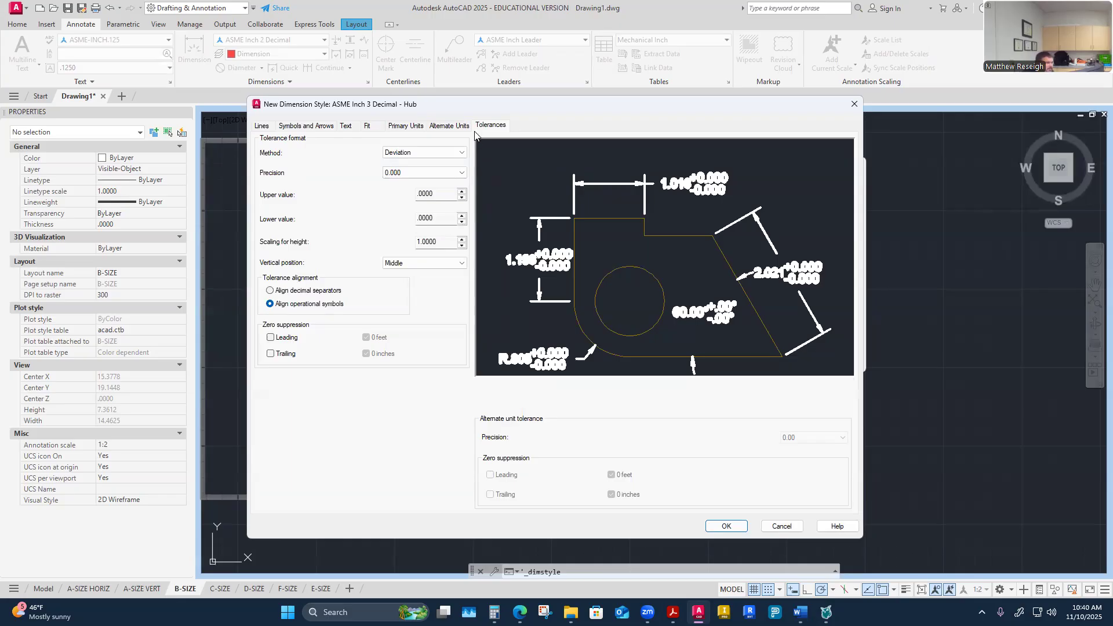
pyautogui.click(461, 153)
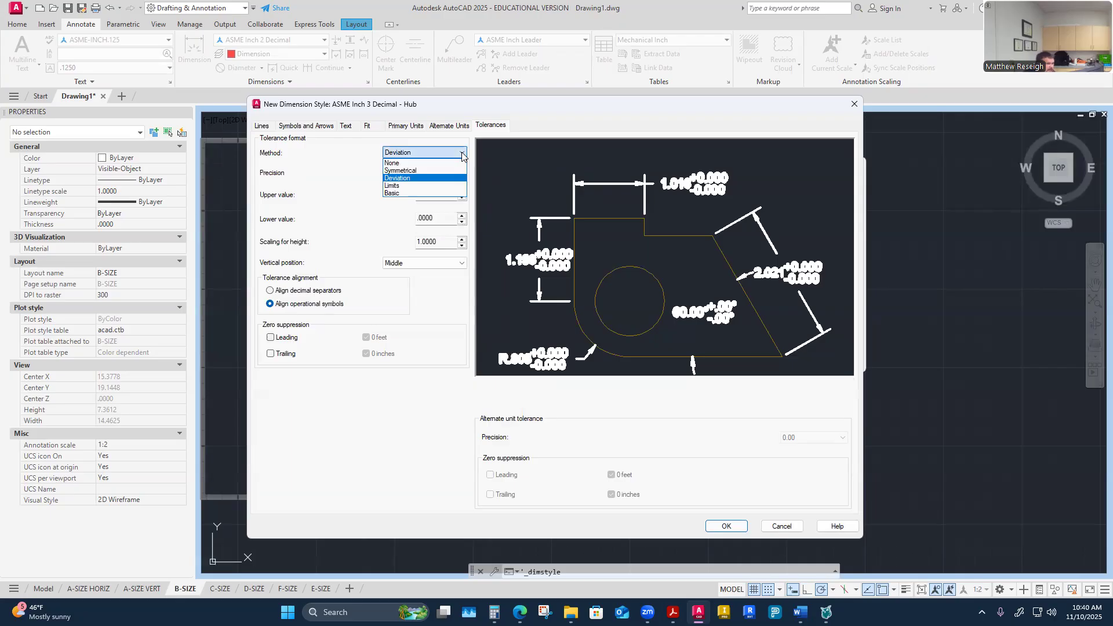
pyautogui.click(412, 187)
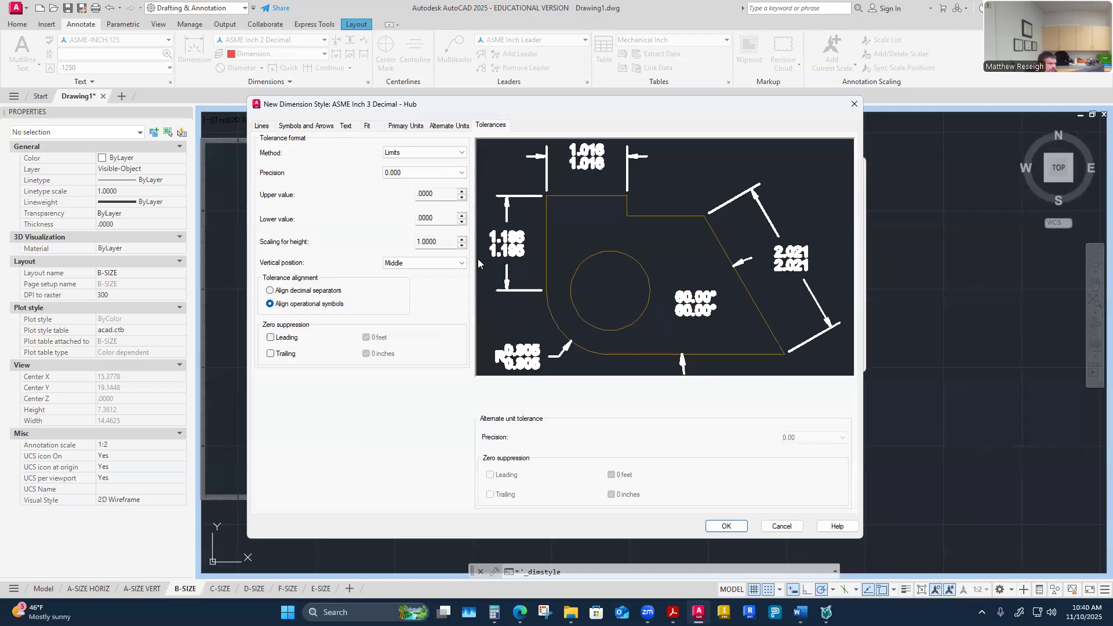
pyautogui.click(462, 153)
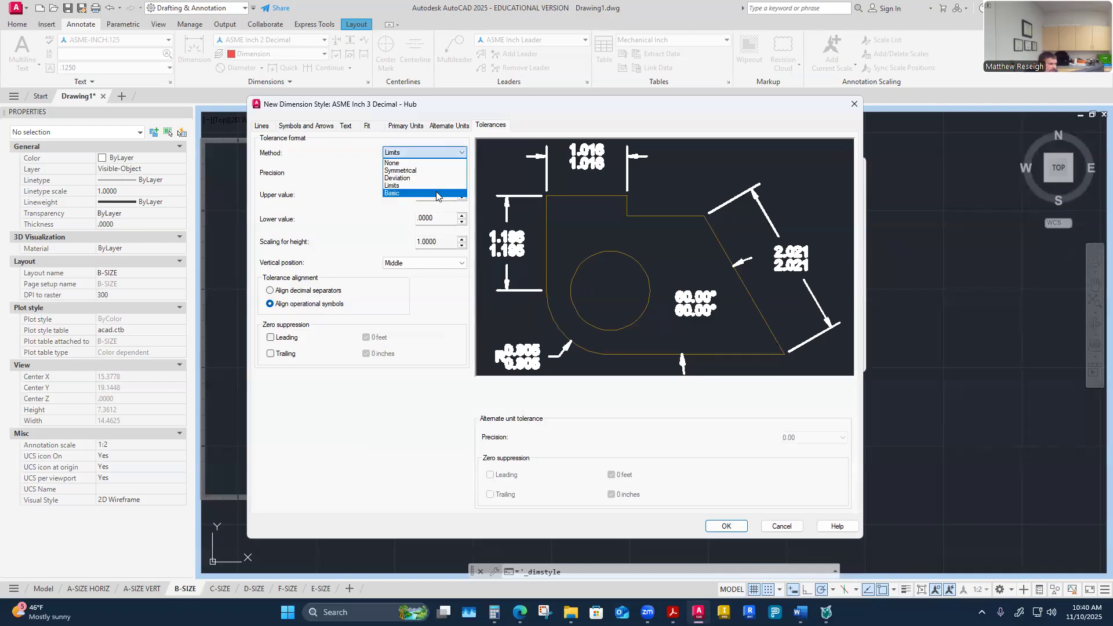
pyautogui.click(406, 191)
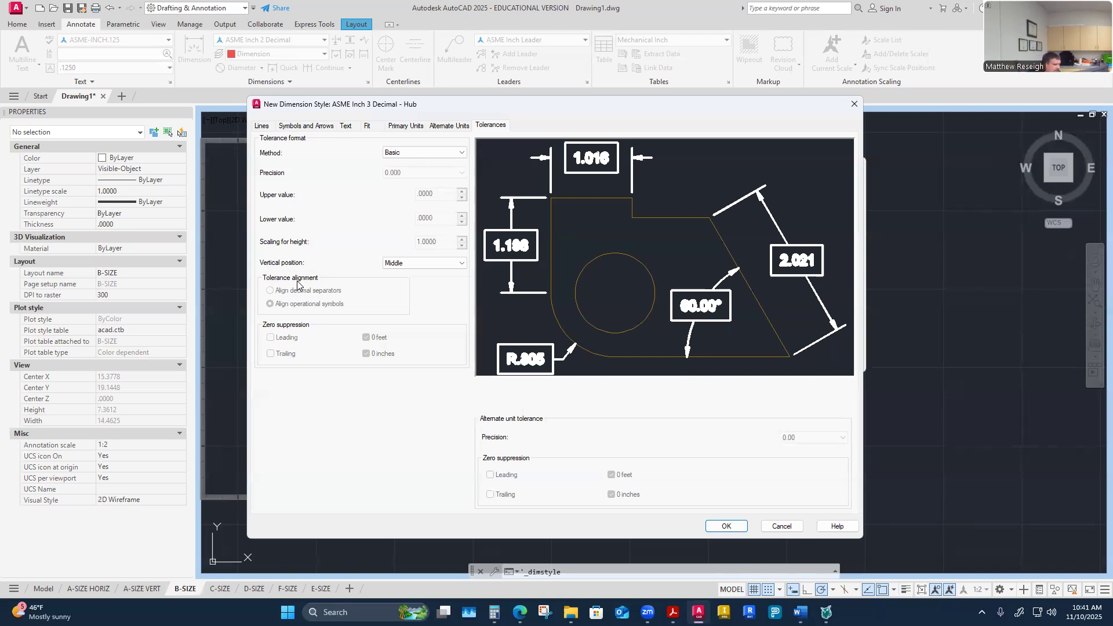
pyautogui.click(452, 152)
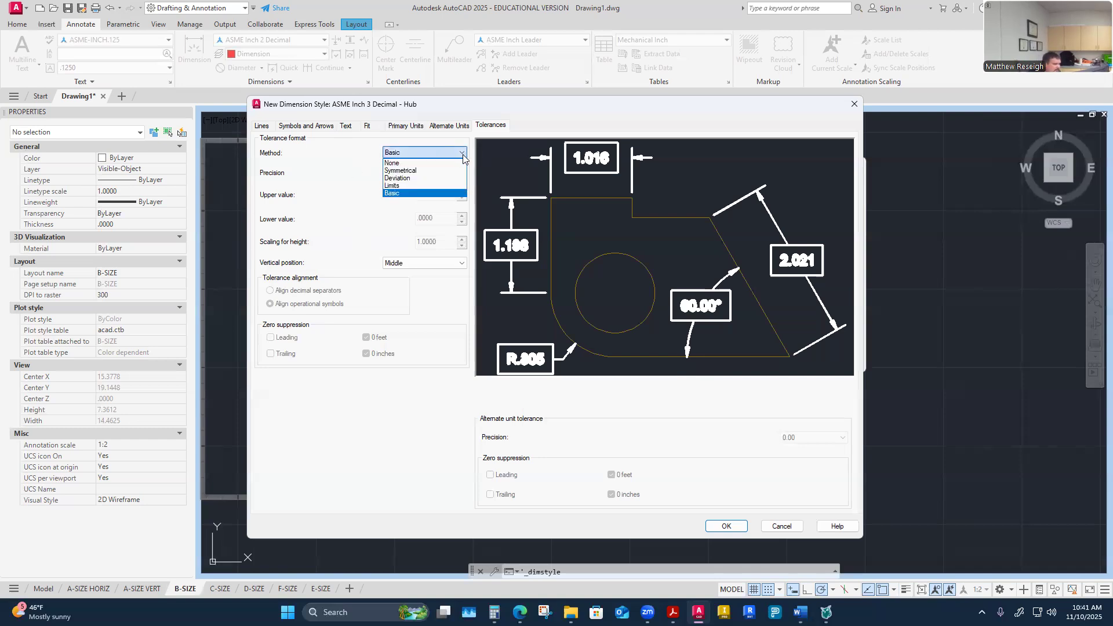
pyautogui.click(409, 186)
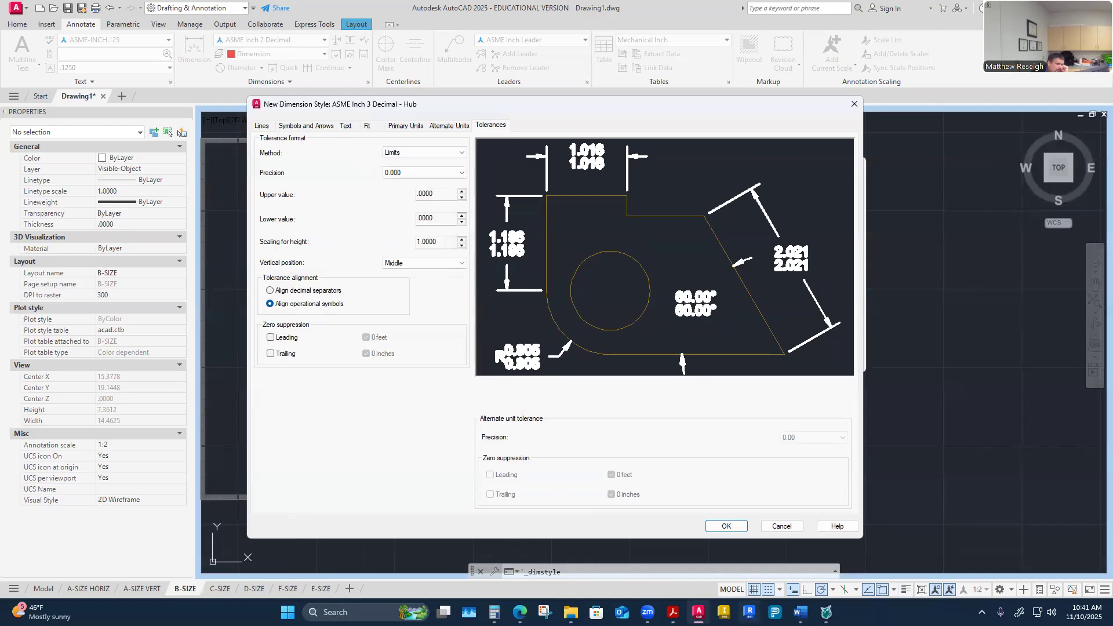
# Step: Switch to the keyseat worksheet to check the hub key-way depth tolerance, then return to the dialog
pyautogui.moveTo(800, 611)
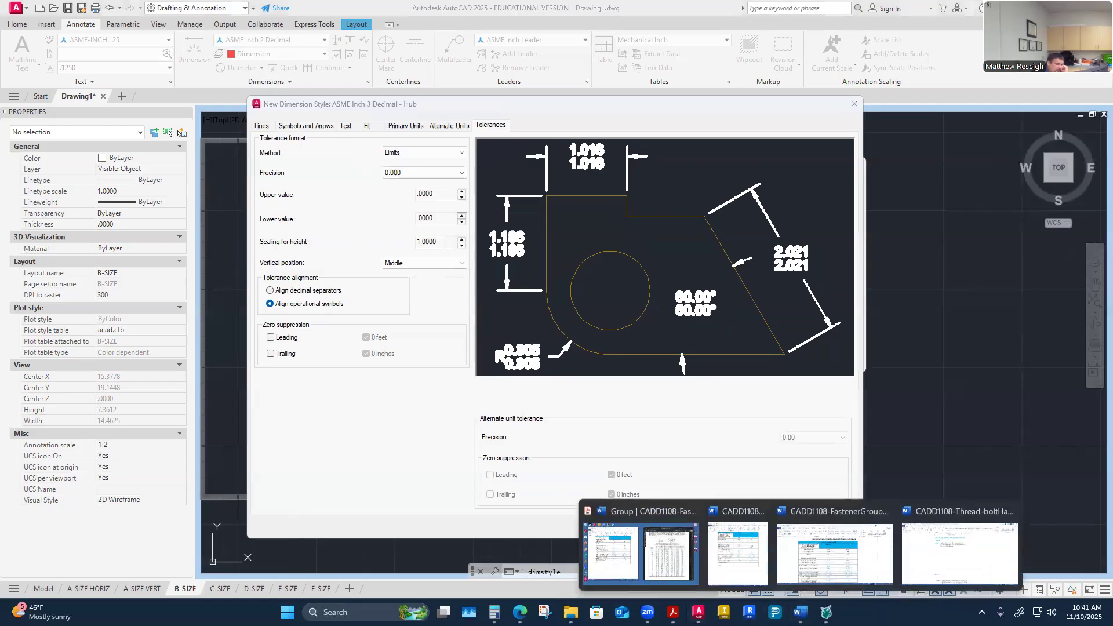
pyautogui.click(634, 568)
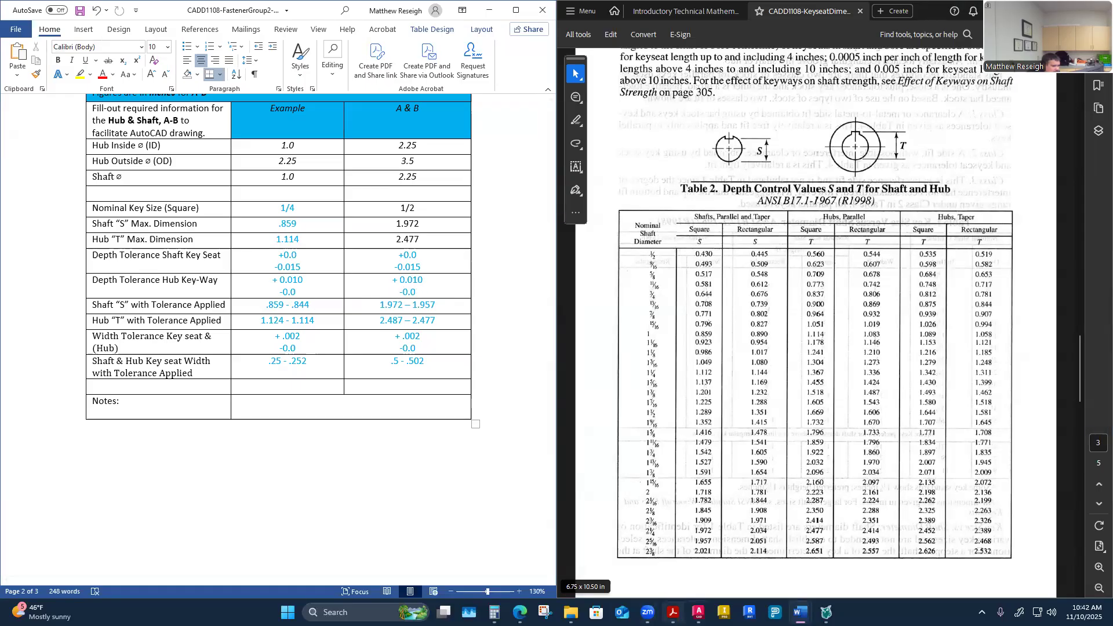
pyautogui.click(699, 612)
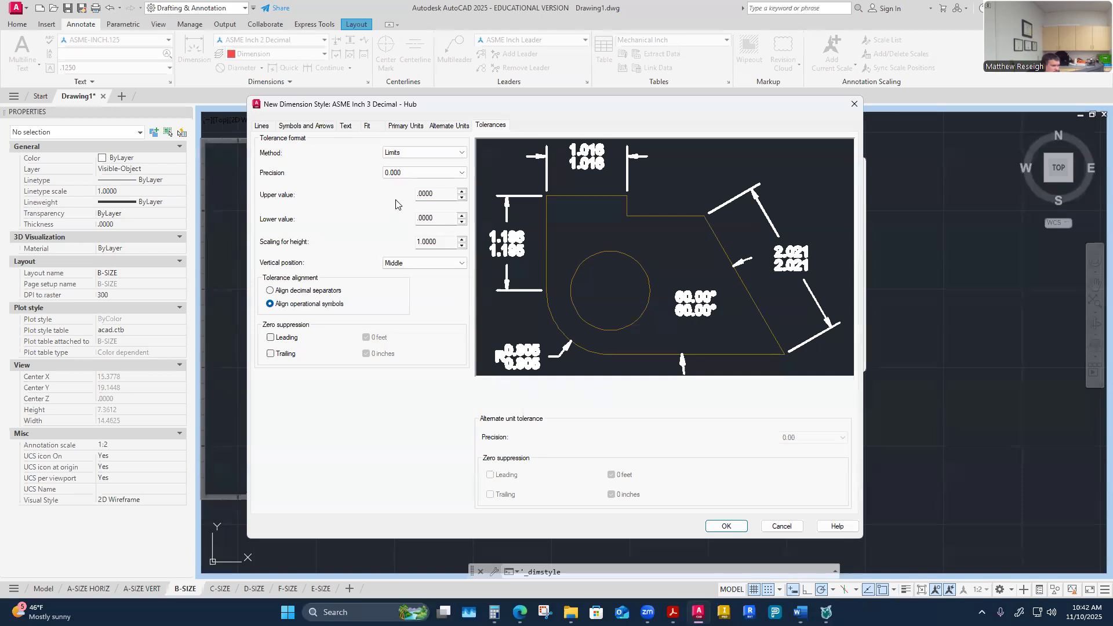
# Step: Open the upper tolerance value for editing
pyautogui.click(461, 192)
pyautogui.click(461, 192)
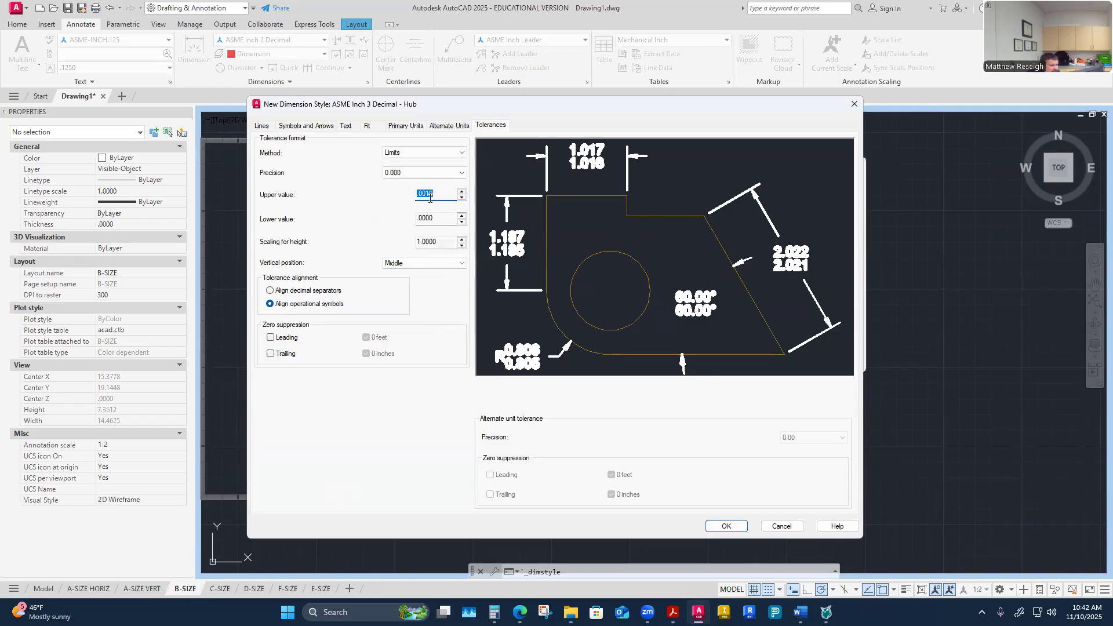
pyautogui.write('.')
pyautogui.click(462, 191)
pyautogui.click(443, 193)
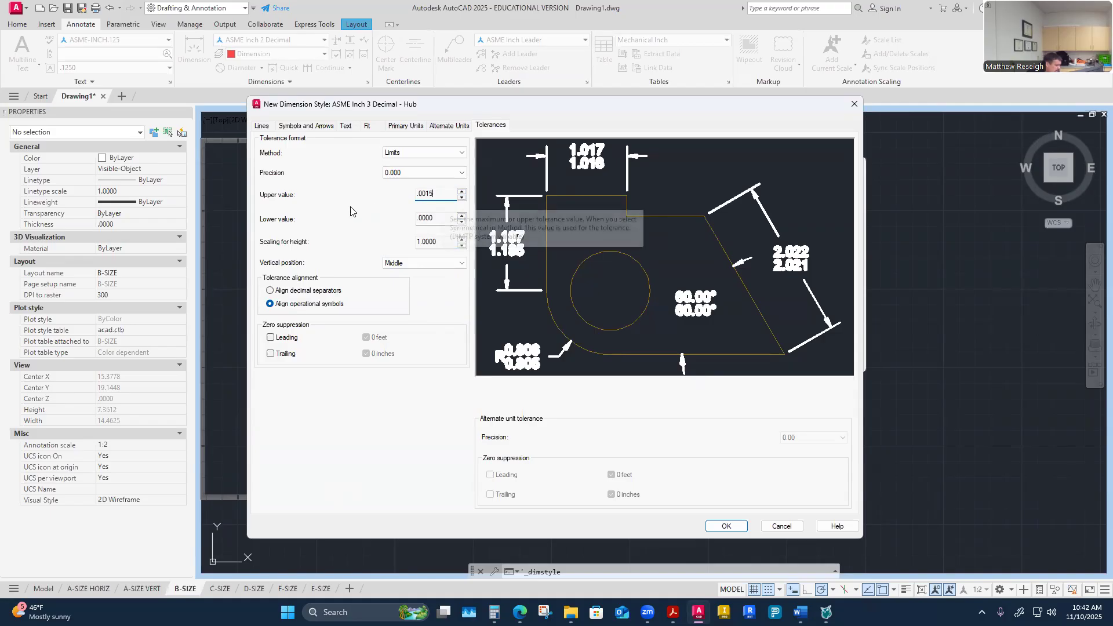
pyautogui.press('BackSpace')
pyautogui.press('BackSpace')
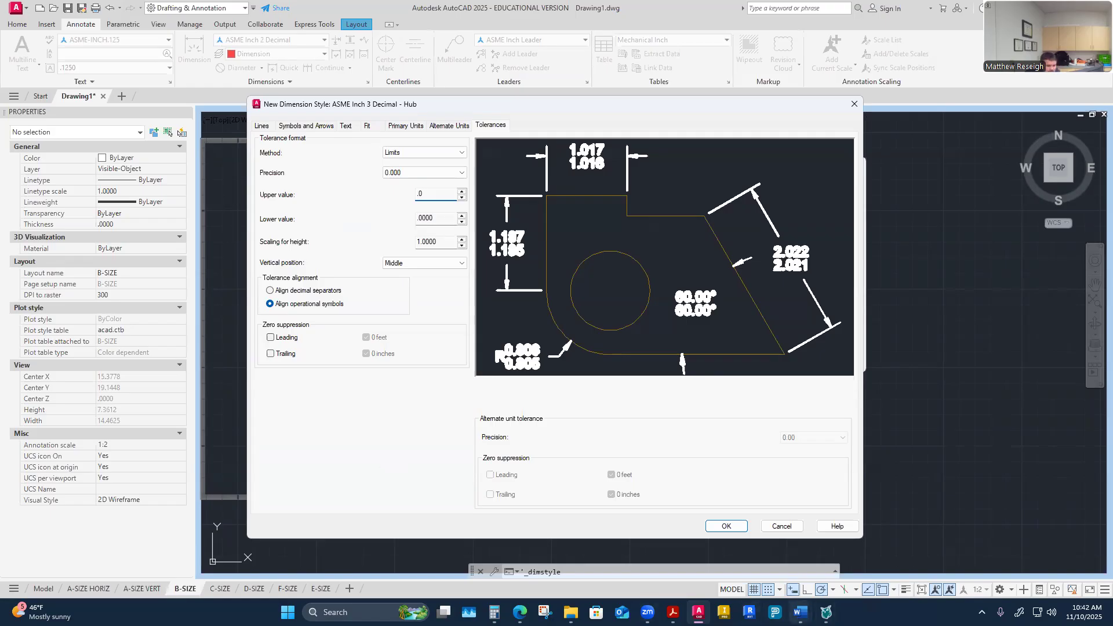
# Step: Recheck the hub key-way tolerance on the keyseat worksheet and return to the style dialog
pyautogui.moveTo(799, 612)
pyautogui.click(834, 571)
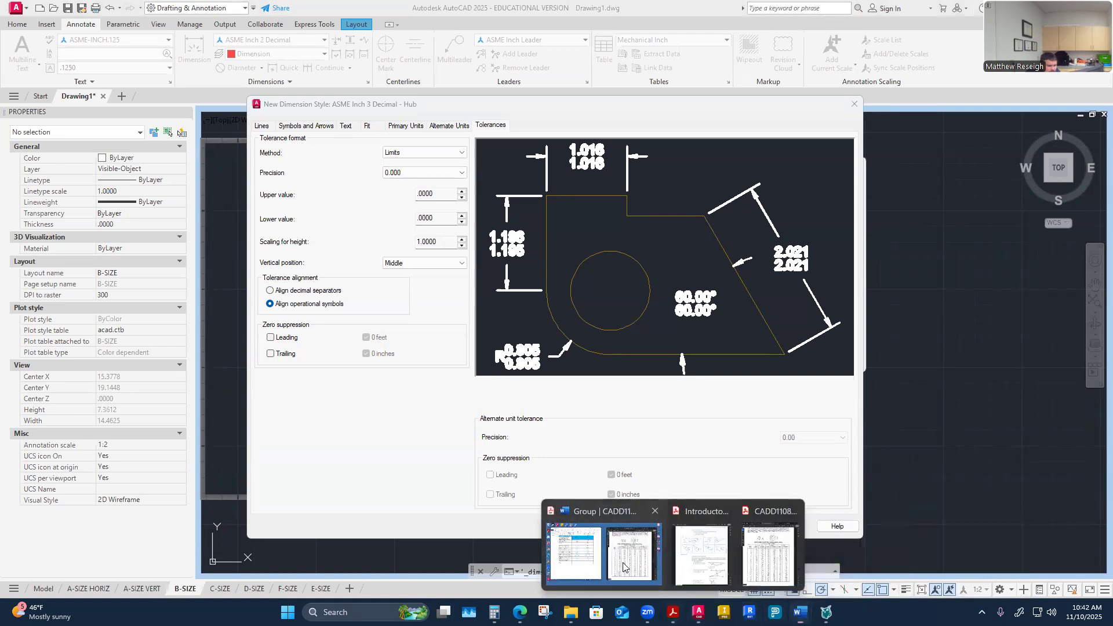
pyautogui.click(624, 567)
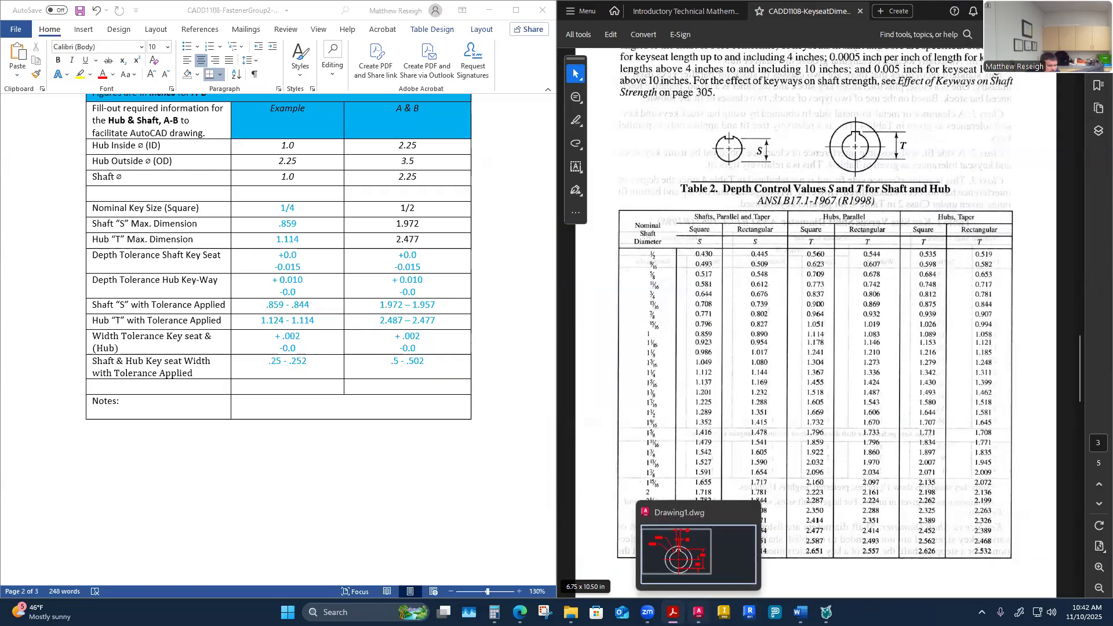
pyautogui.click(699, 612)
# Step: Set the upper tolerance value to .010 and move on to the lower value
pyautogui.write('010.0000')
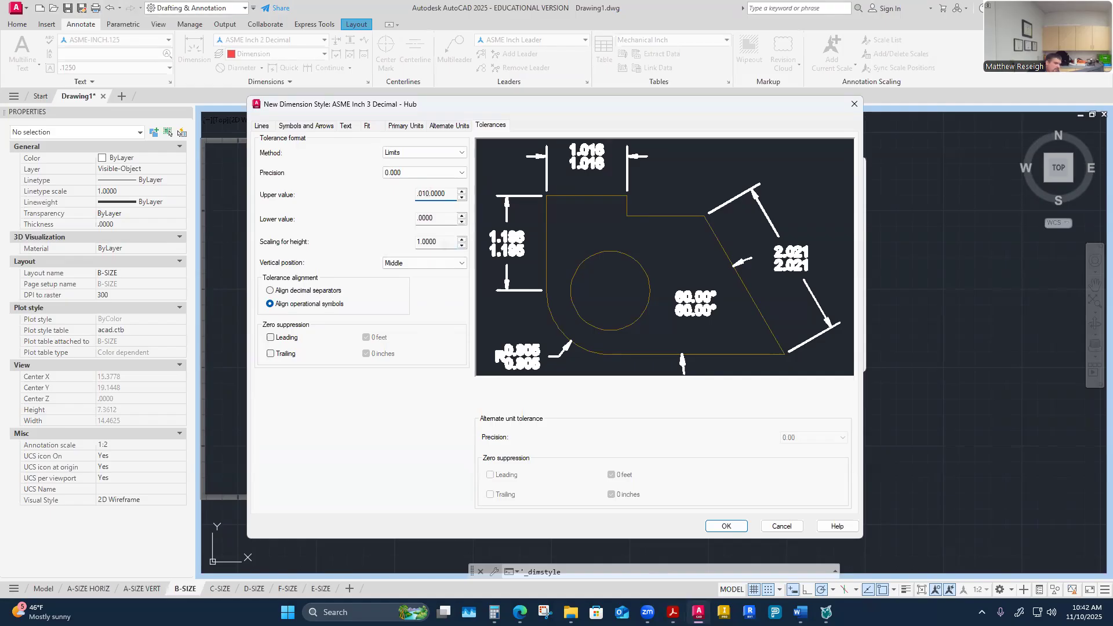
pyautogui.press('Delete')
pyautogui.press('Delete')
pyautogui.press('Delete')
pyautogui.press('Delete')
pyautogui.click(446, 224)
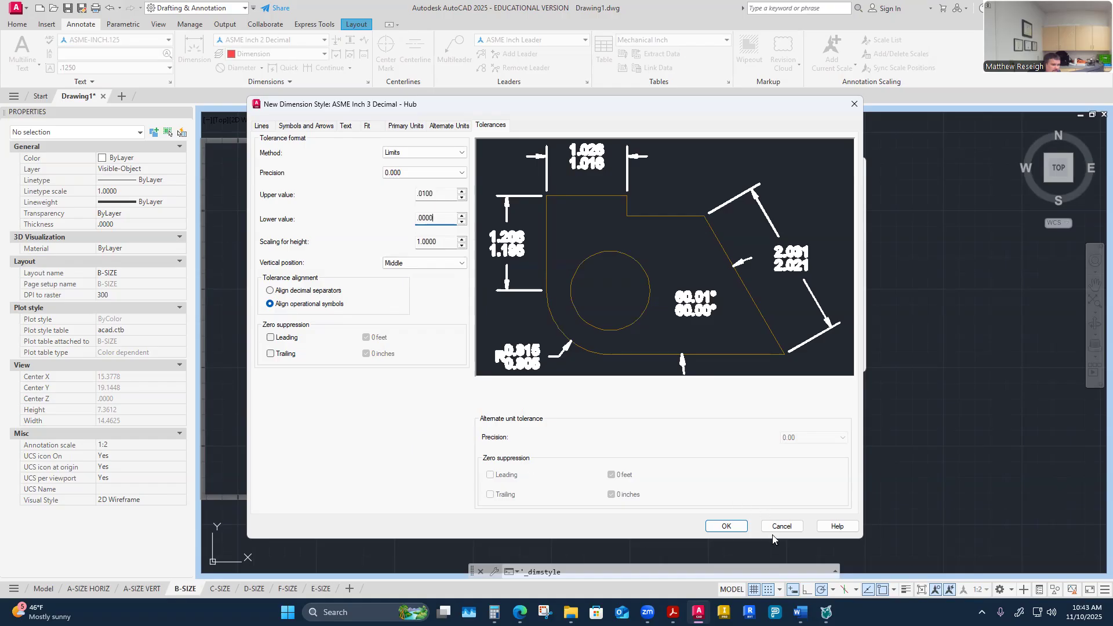
# Step: Save the ASME Inch 3 Decimal - Hub style, make ASME Inch 2 Decimal the current dimension style, and close the manager
pyautogui.click(728, 528)
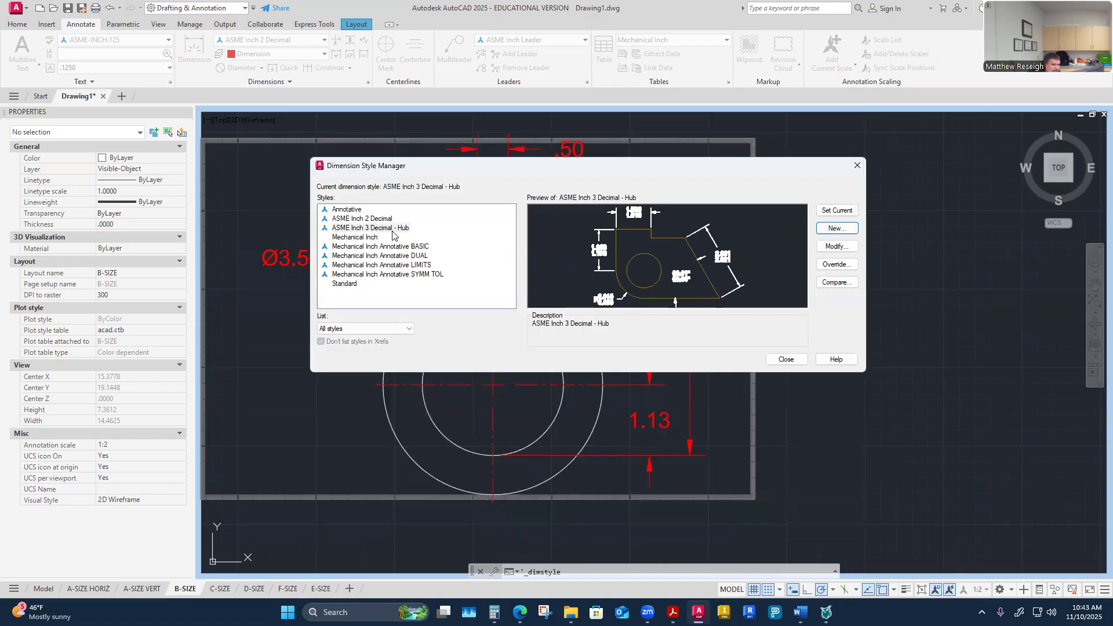
pyautogui.click(377, 220)
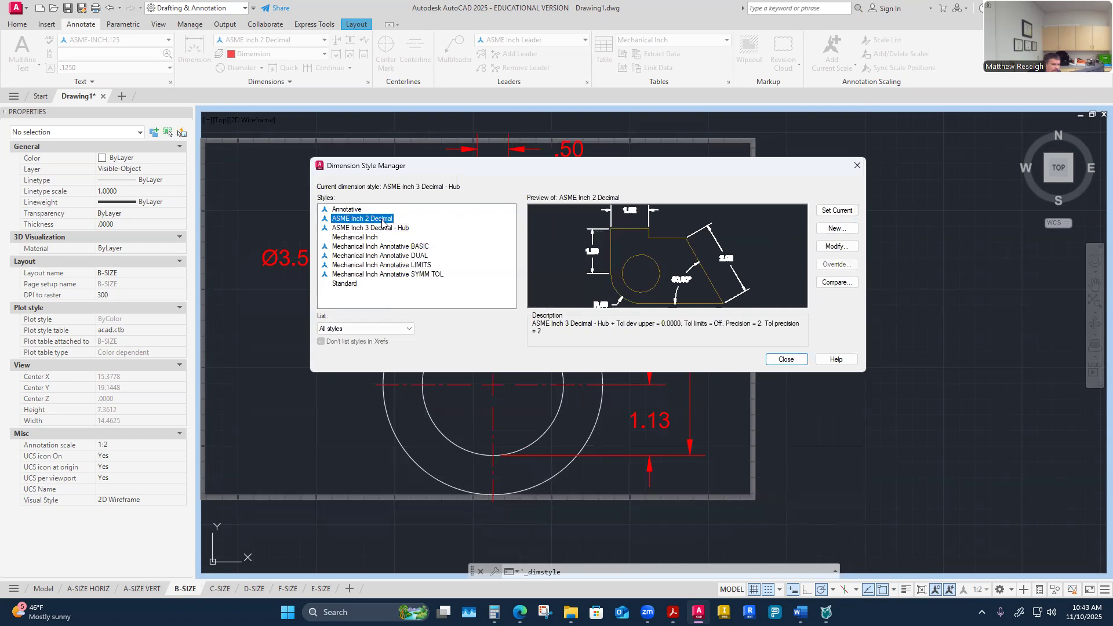
pyautogui.click(837, 210)
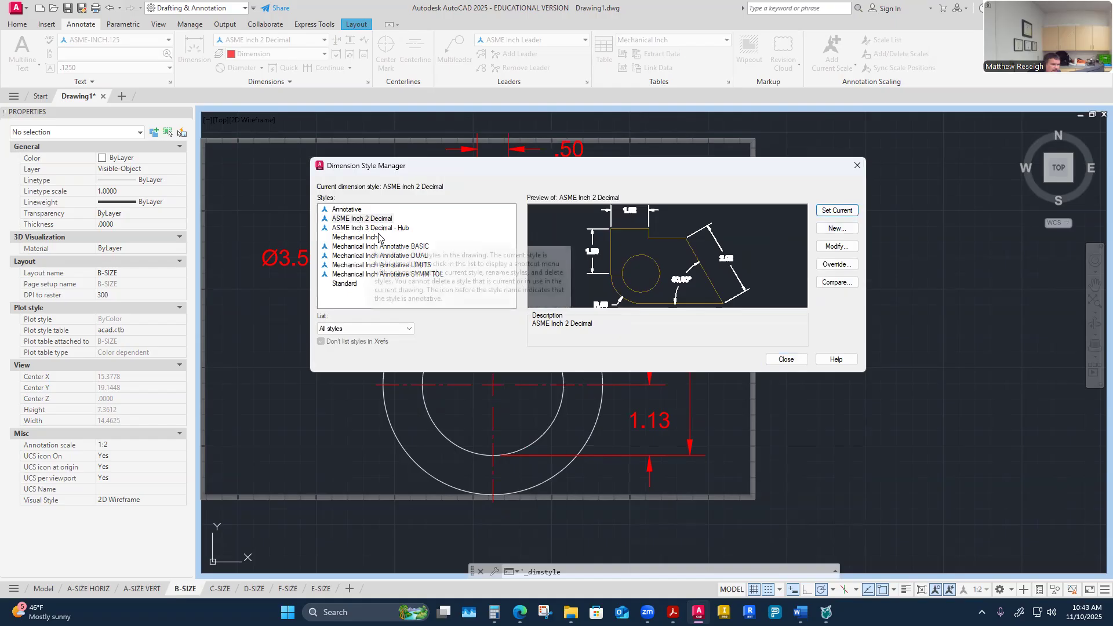
pyautogui.click(793, 365)
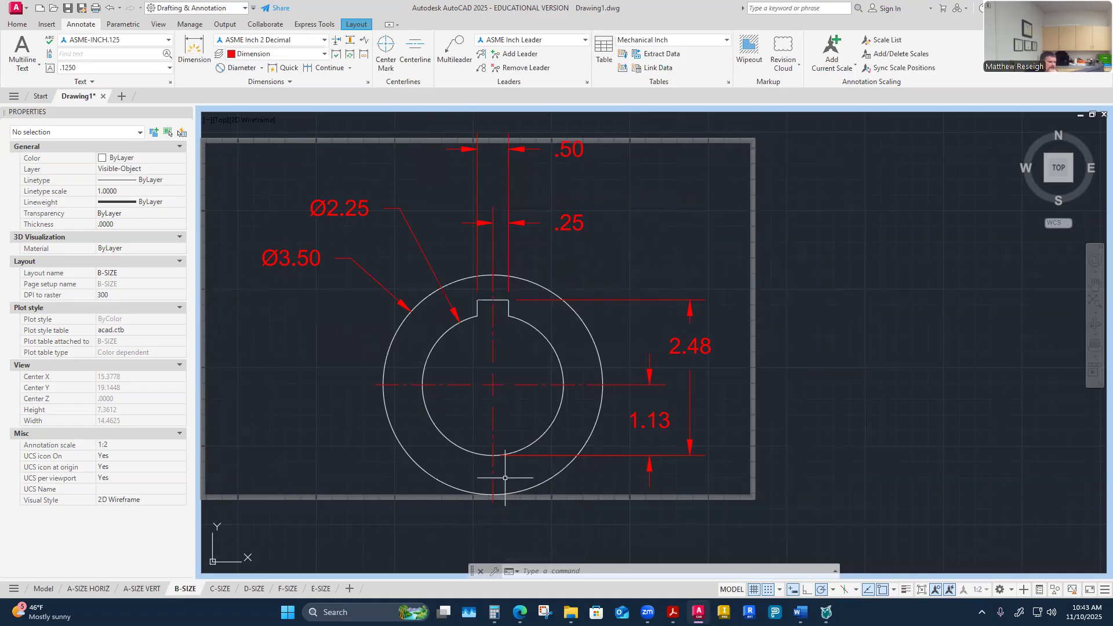
pyautogui.click(693, 347)
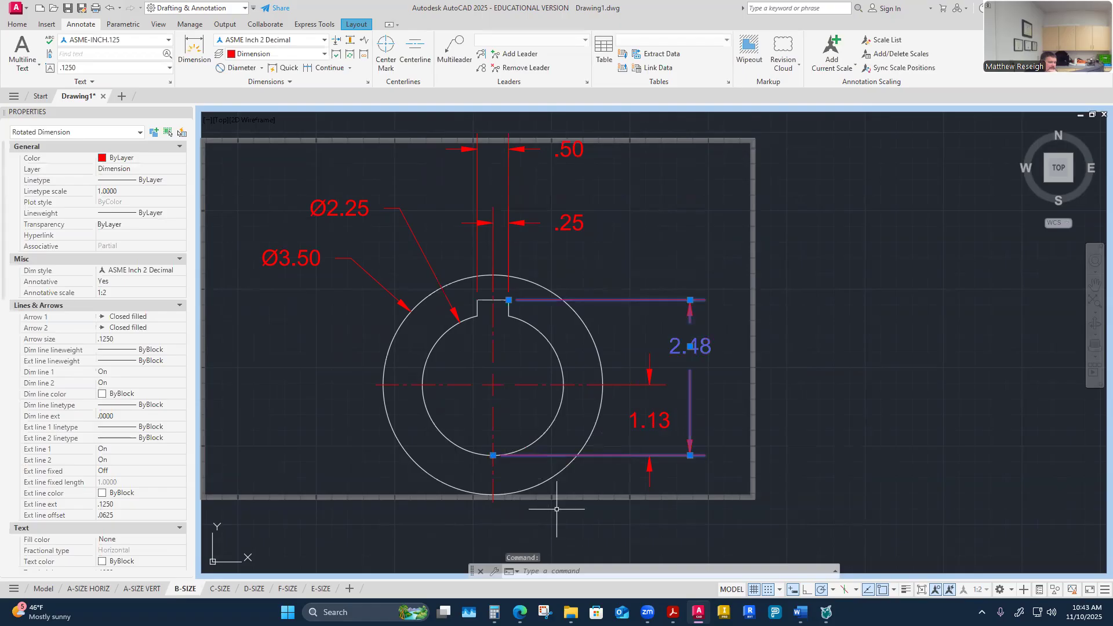
pyautogui.rightClick(728, 327)
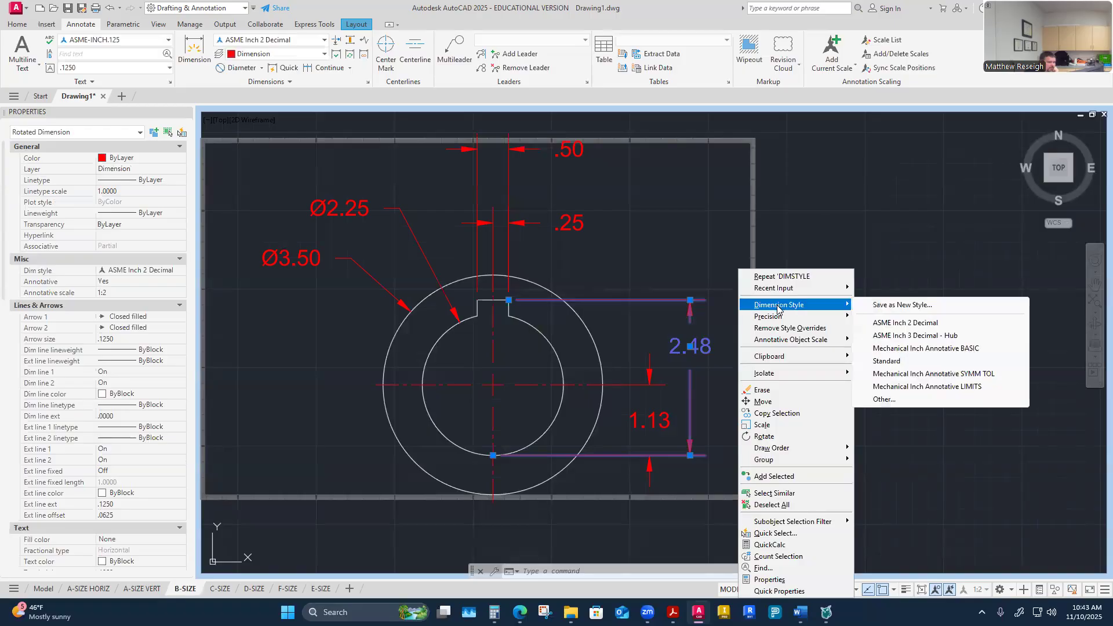
pyautogui.press('Escape')
pyautogui.press('Escape')
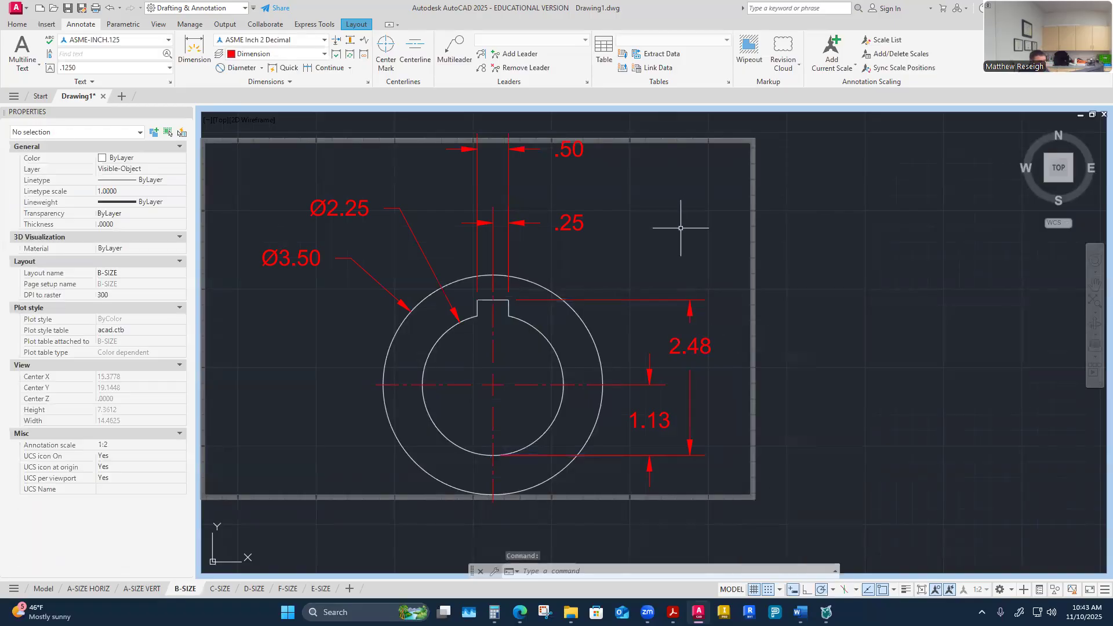
pyautogui.doubleClick(706, 343)
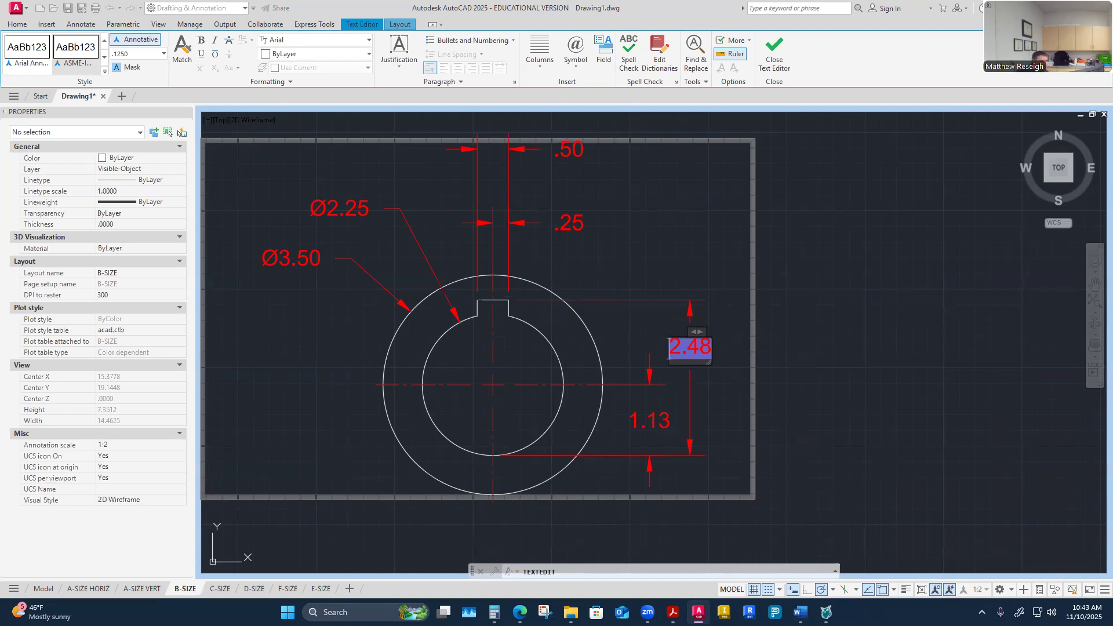
pyautogui.press('Escape')
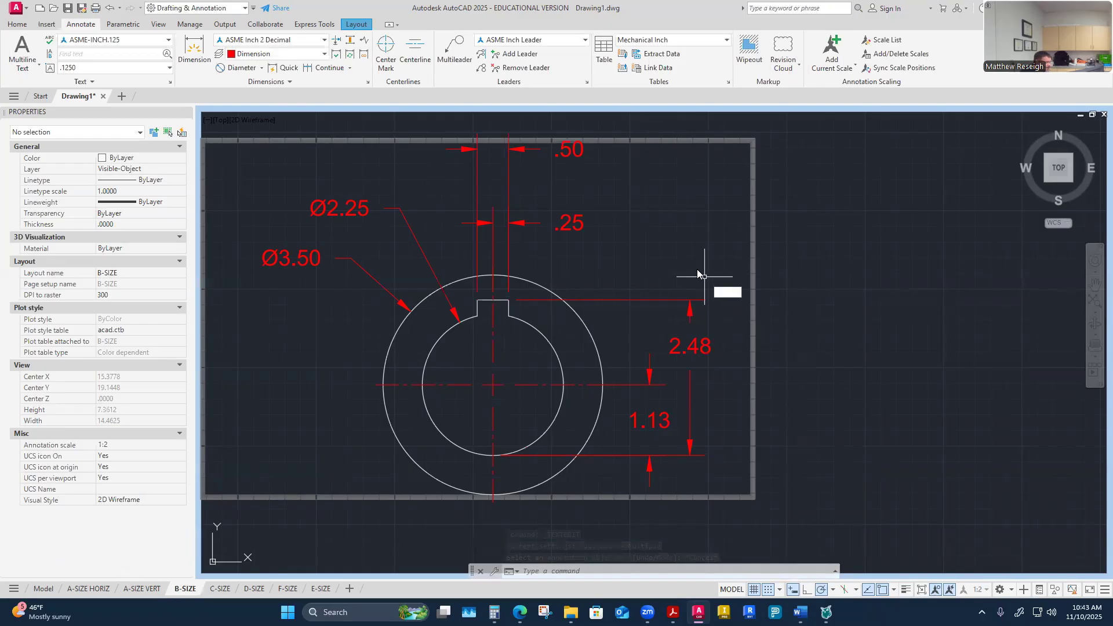
pyautogui.press('Escape')
pyautogui.press('Escape')
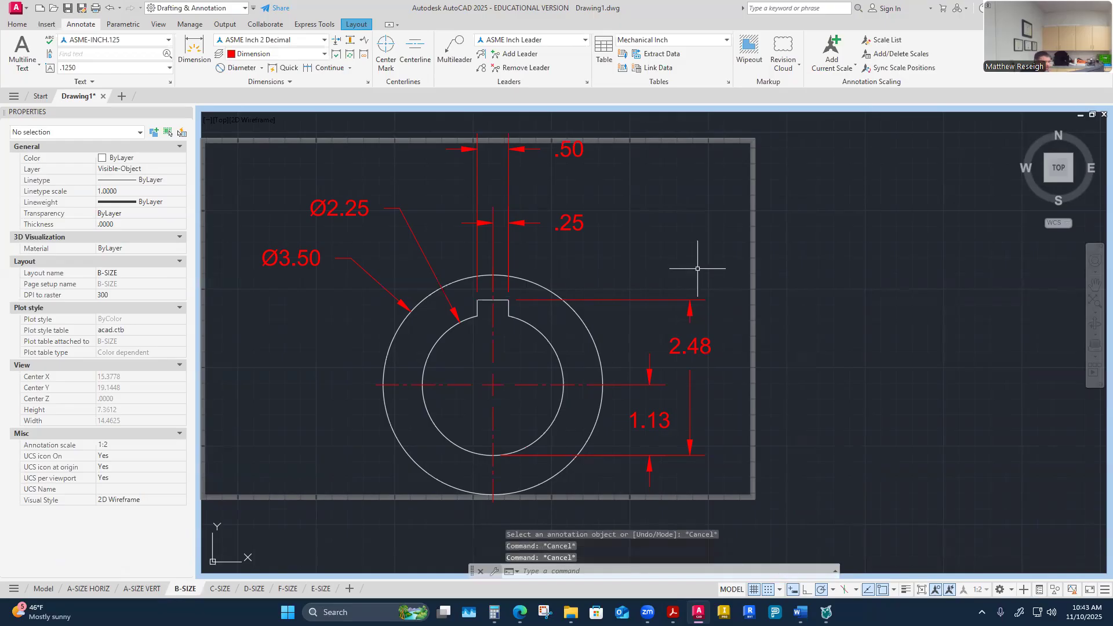
pyautogui.doubleClick(695, 345)
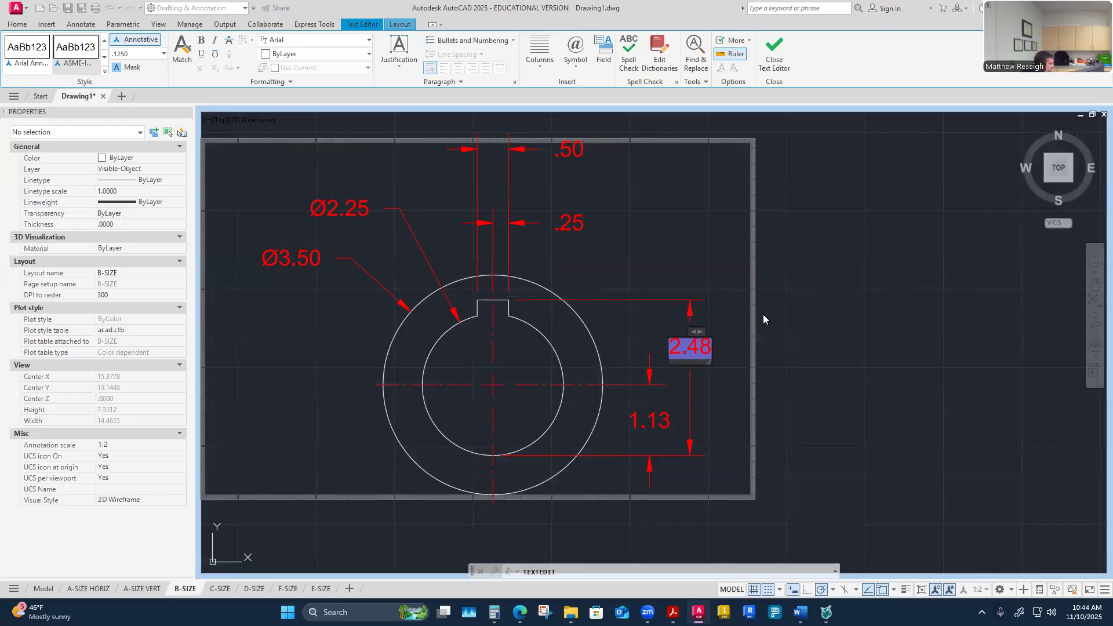
pyautogui.press('Escape')
pyautogui.press('Escape')
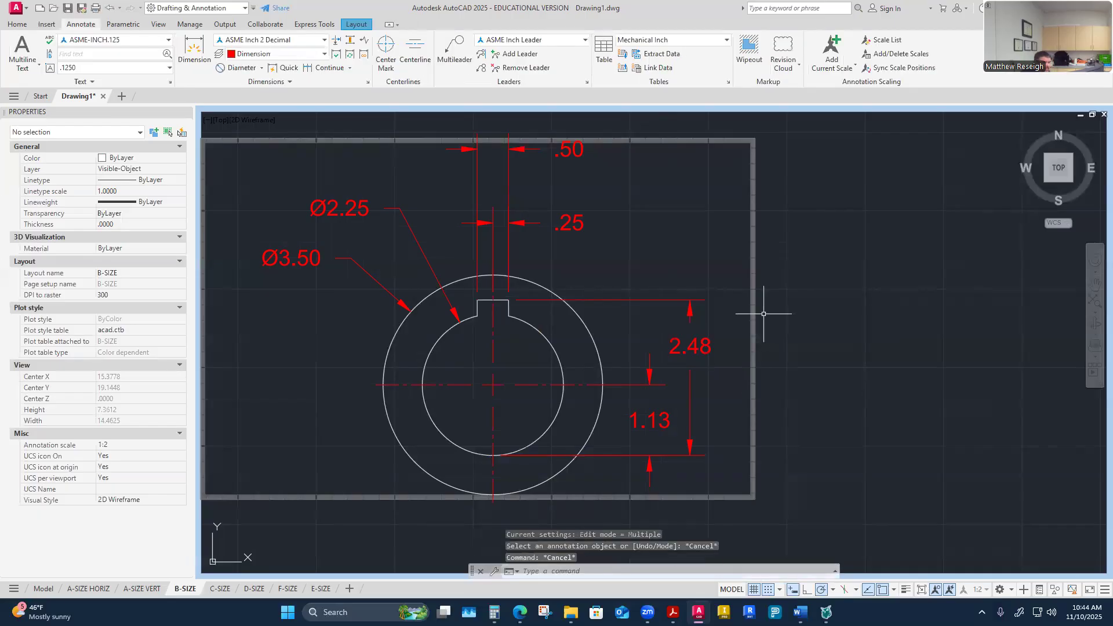
# Step: Apply the ASME Inch 3 Decimal - Hub style to the hub's 2.48 key-way depth dimension and compare it with the worksheet
pyautogui.click(706, 347)
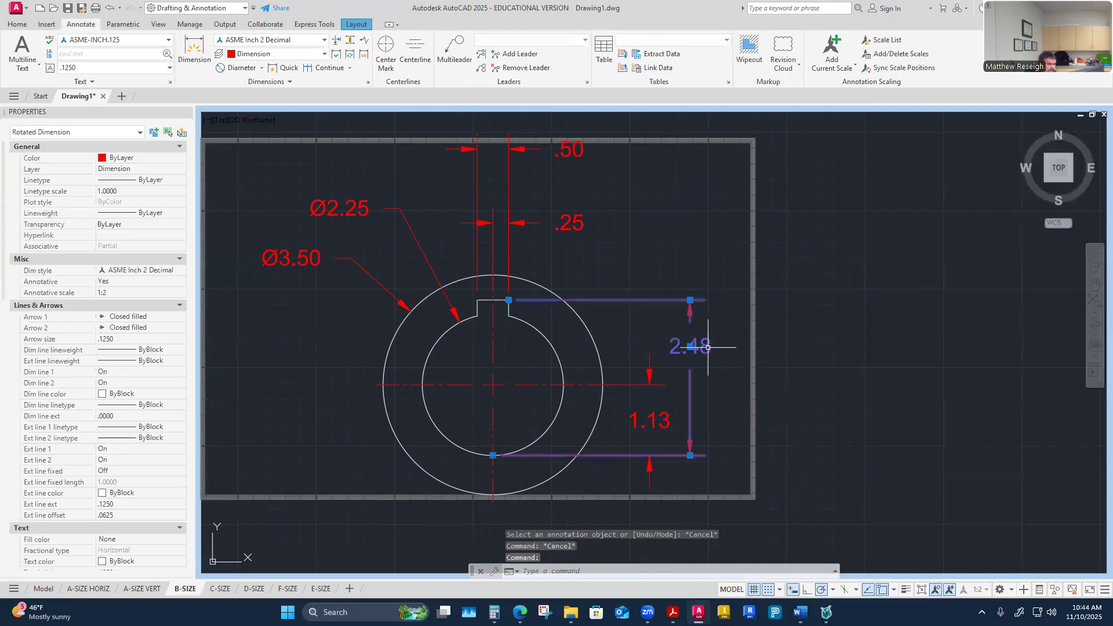
pyautogui.rightClick(728, 314)
pyautogui.moveTo(787, 308)
pyautogui.click(894, 336)
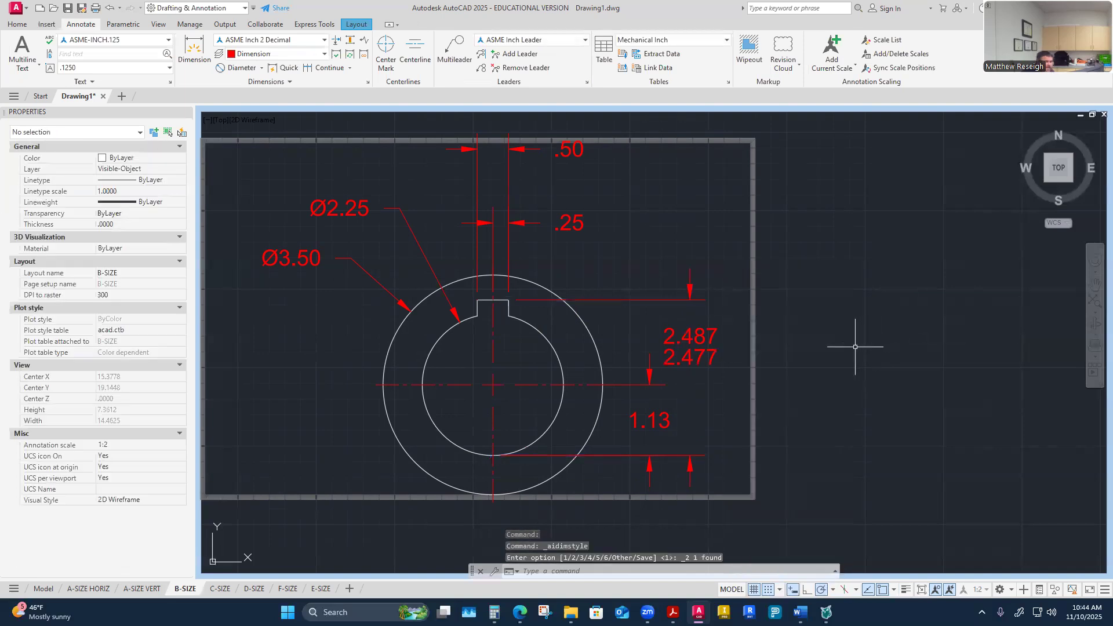
pyautogui.scroll(-2, 775, 318)
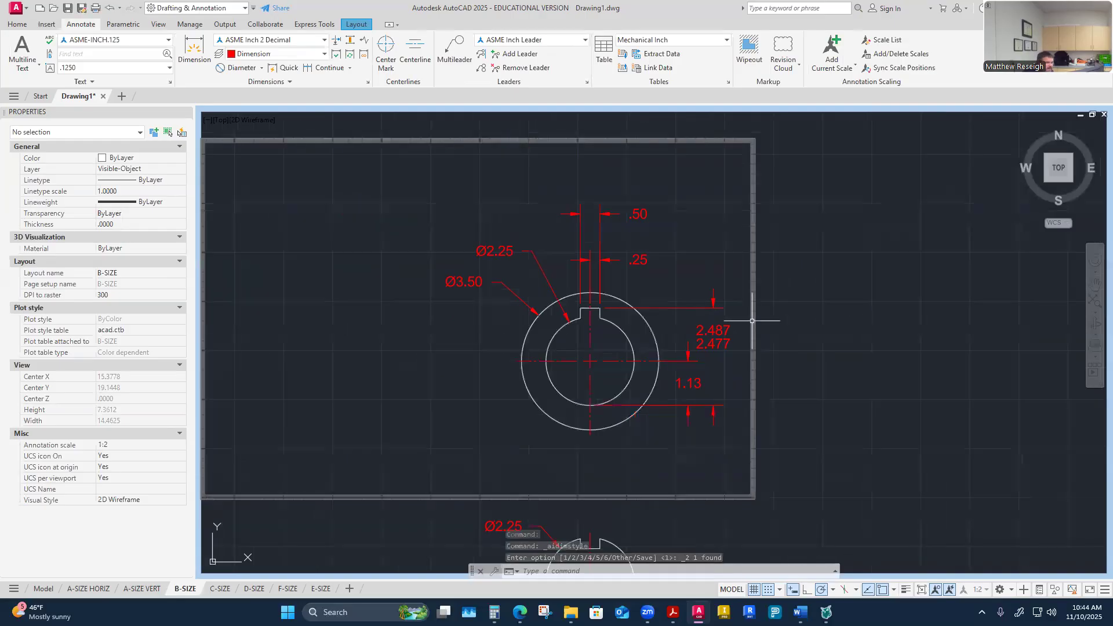
pyautogui.scroll(2, 748, 336)
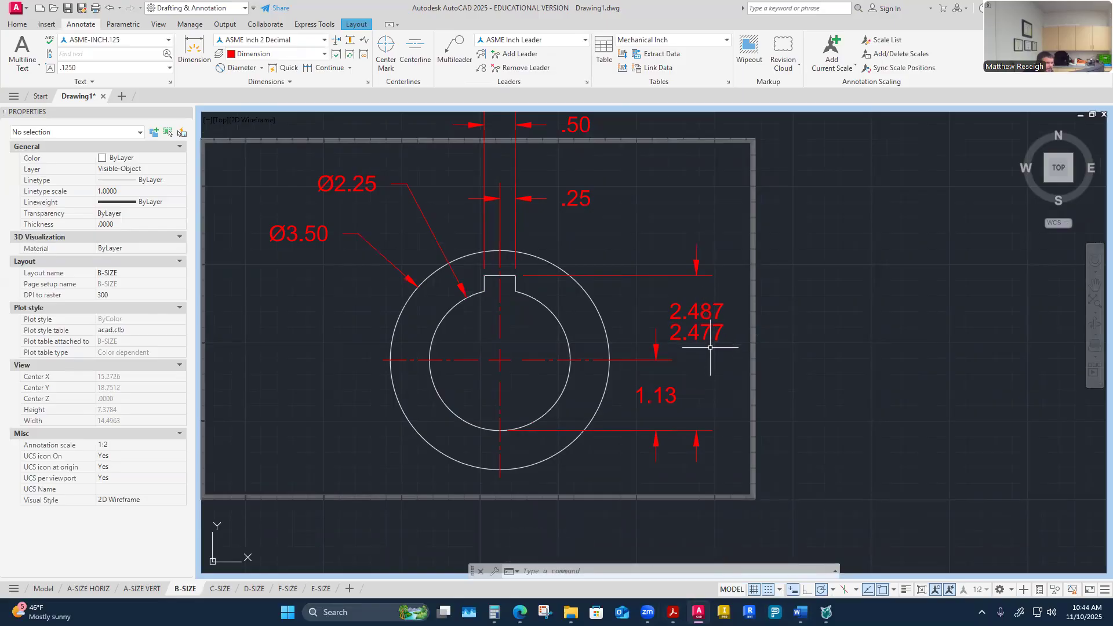
pyautogui.moveTo(800, 612)
pyautogui.click(665, 568)
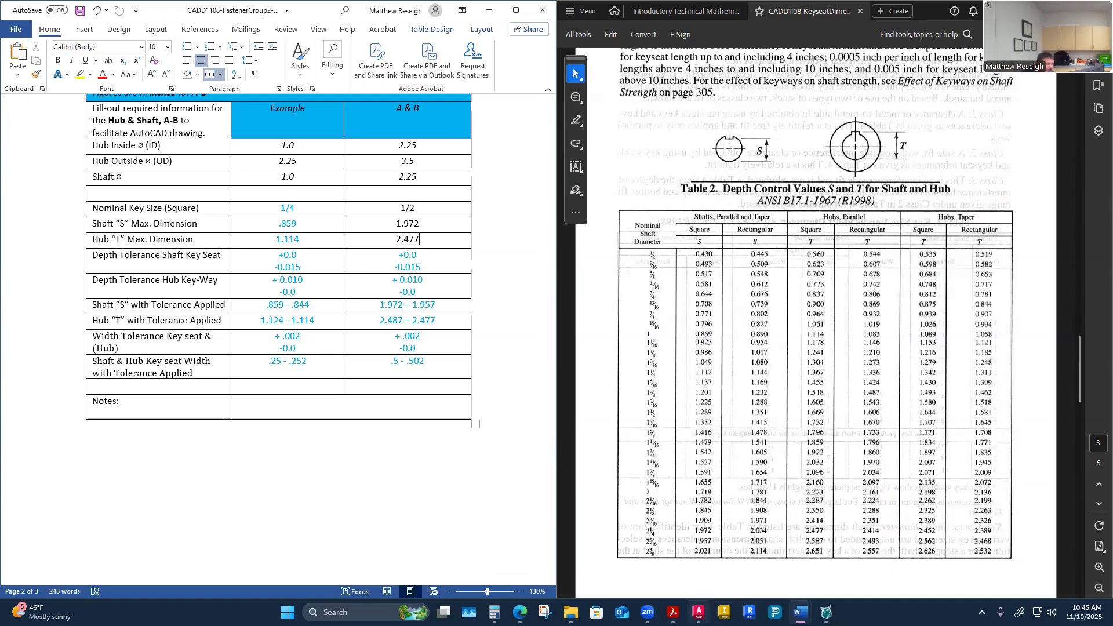
pyautogui.click(699, 612)
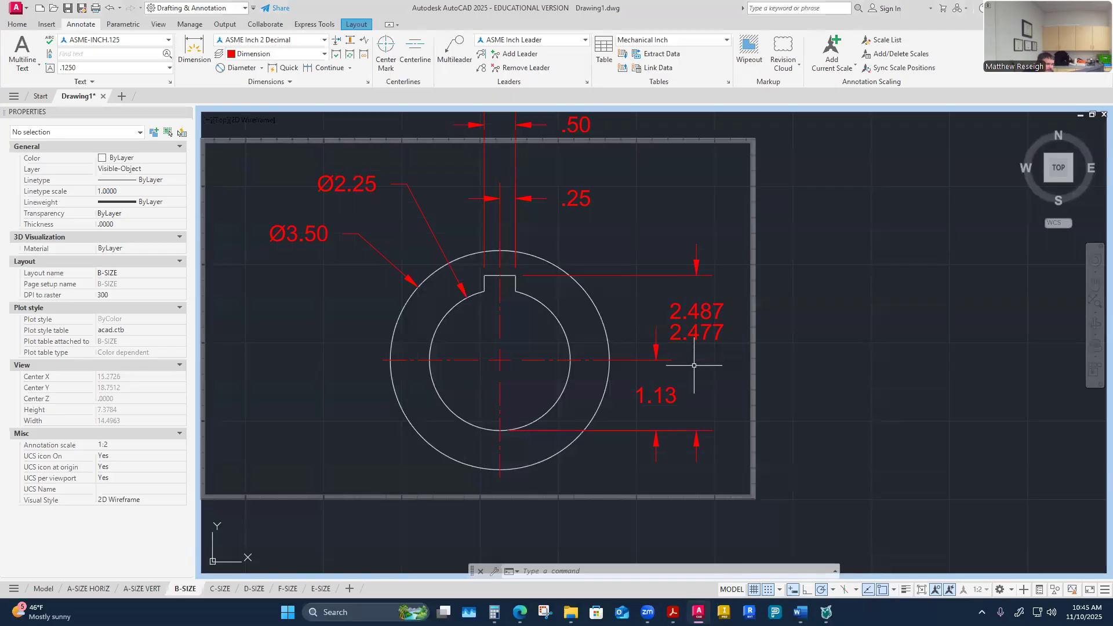
# Step: Move the toleranced hub depth dimension slightly further from the hub using its text grip
pyautogui.scroll(-4, 695, 365)
pyautogui.scroll(4, 715, 372)
pyautogui.click(666, 313)
pyautogui.click(667, 309)
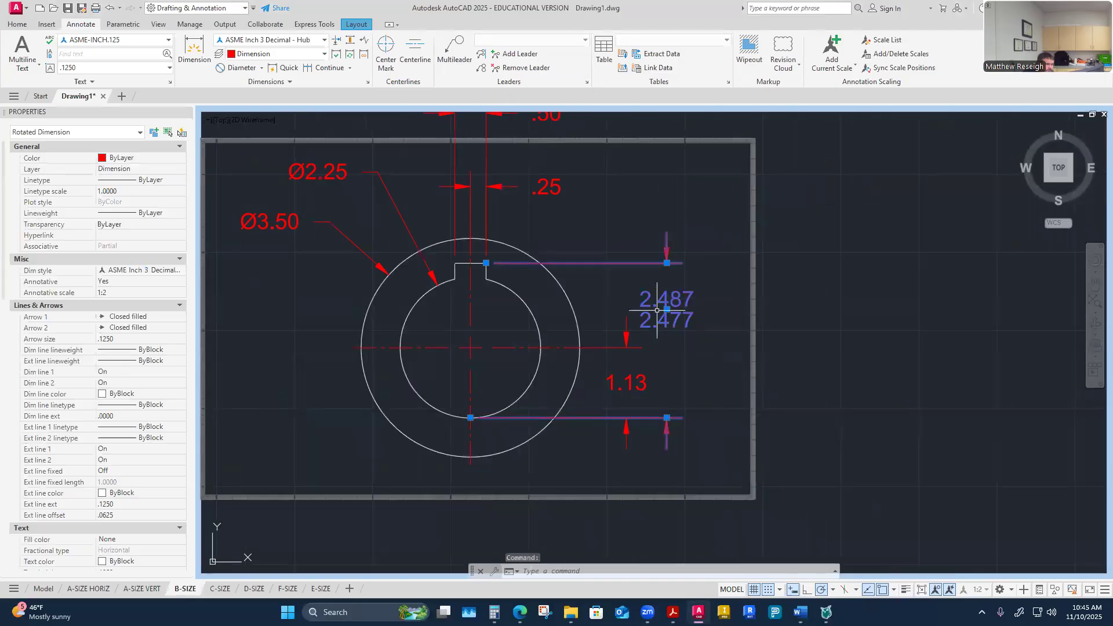
pyautogui.click(692, 325)
pyautogui.click(701, 250)
pyautogui.press('Escape')
pyautogui.press('Escape')
pyautogui.press('Escape')
pyautogui.scroll(-4, 672, 242)
pyautogui.scroll(2, 655, 208)
pyautogui.scroll(4, 669, 226)
pyautogui.scroll(-3, 661, 220)
pyautogui.scroll(1, 684, 233)
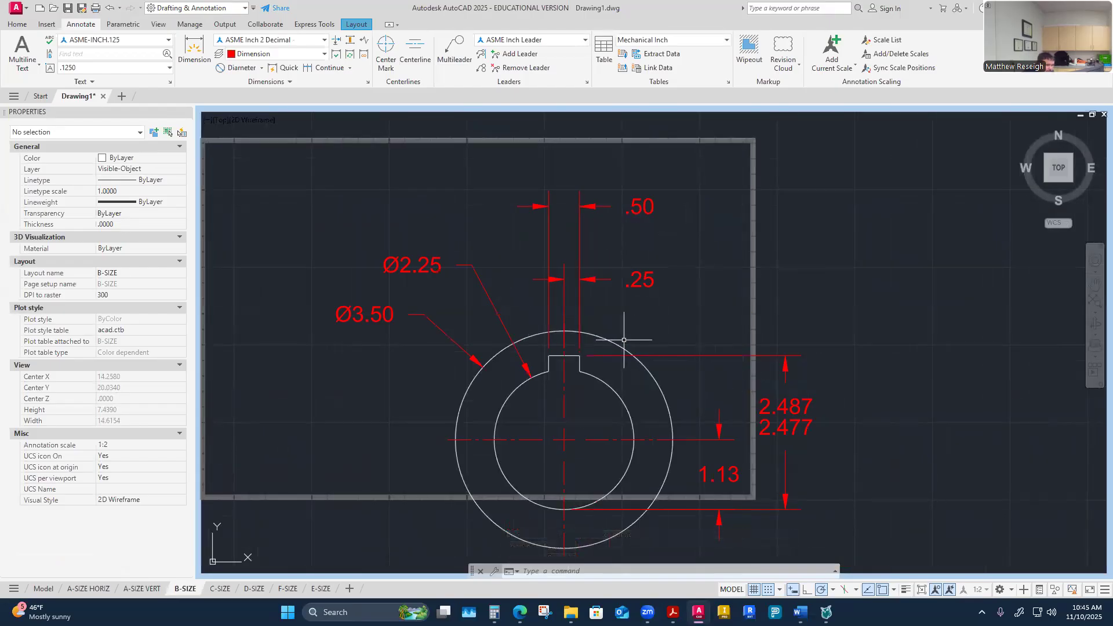
# Step: Compare the hub dimensions with the finished reference drawing on the course assignment page
pyautogui.click(645, 198)
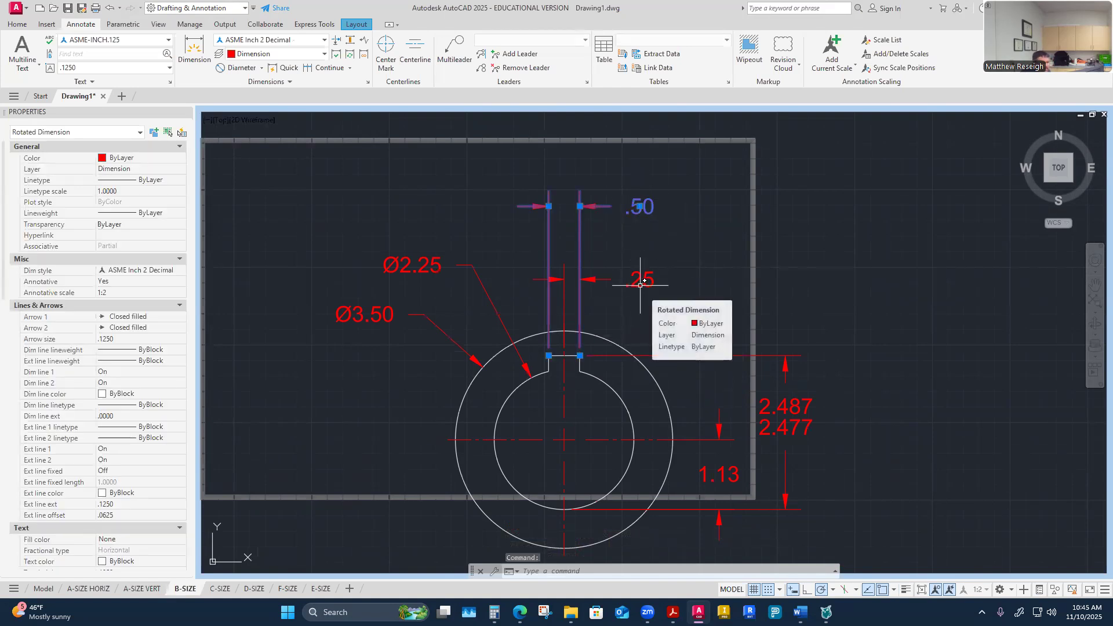
pyautogui.press('Escape')
pyautogui.press('Escape')
pyautogui.click(733, 481)
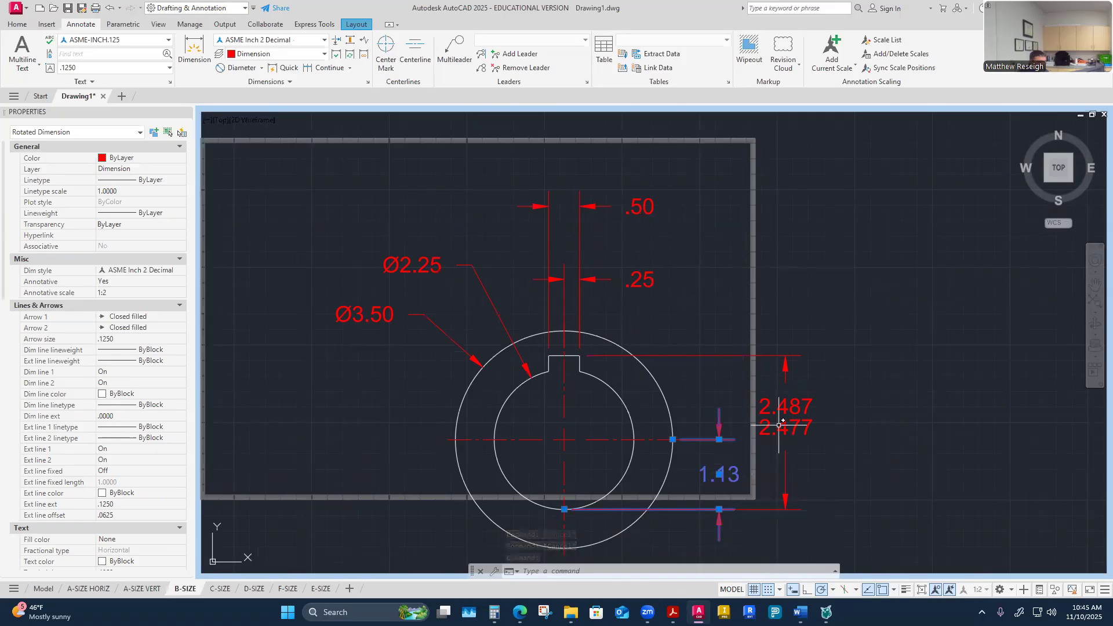
pyautogui.click(702, 309)
pyautogui.press('Escape')
pyautogui.press('Escape')
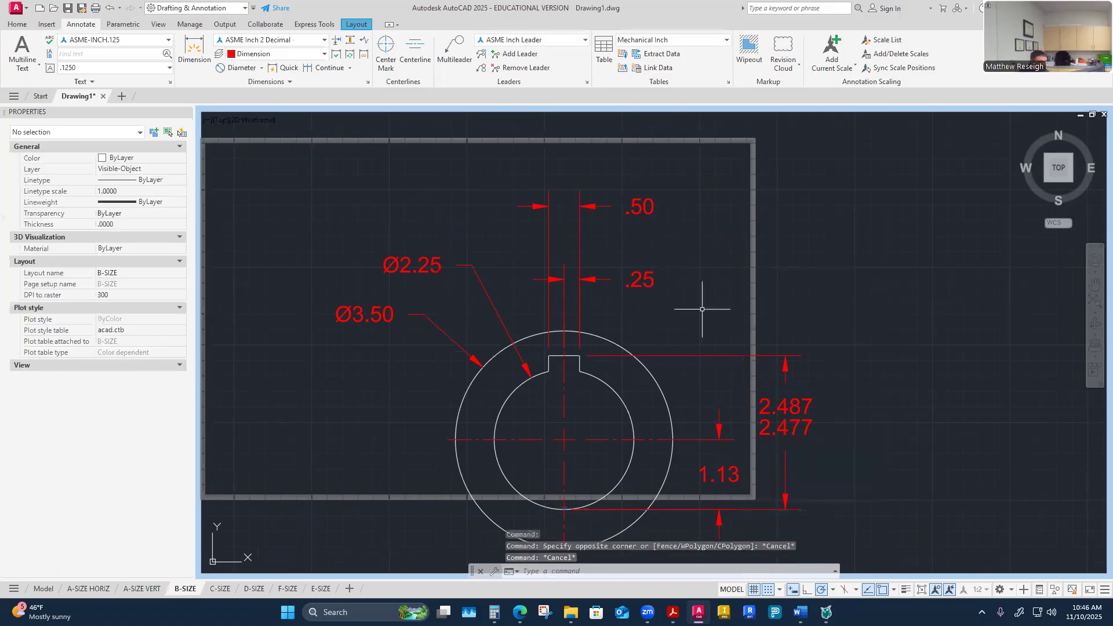
pyautogui.moveTo(520, 612)
pyautogui.click(582, 580)
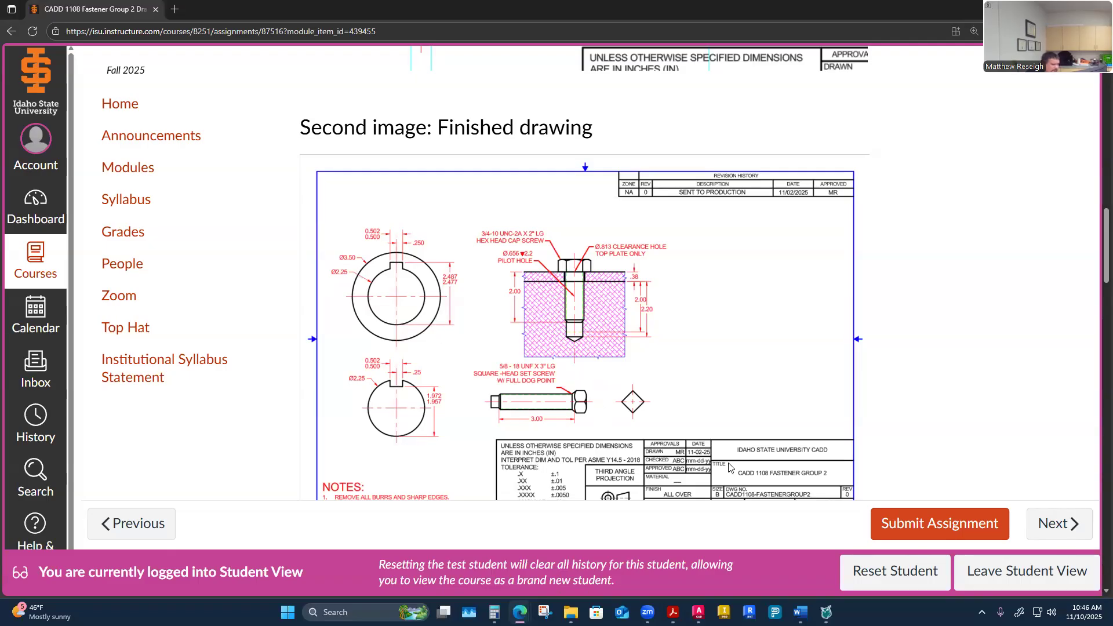
pyautogui.click(698, 612)
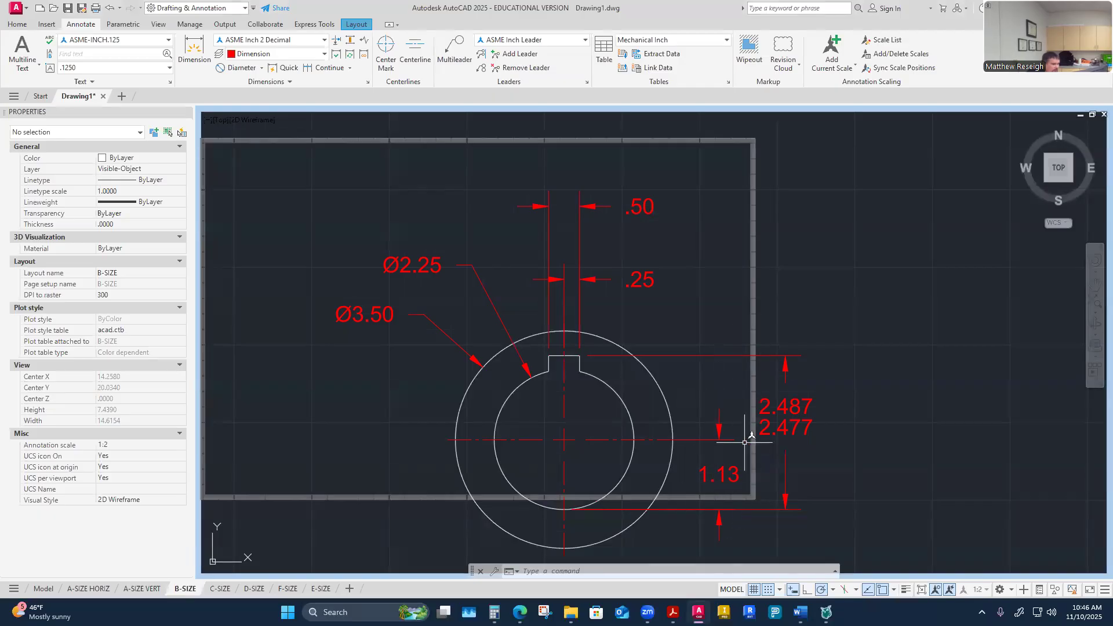
# Step: Review the .50 key-way width dimension against the width tolerance on the keyseat worksheet
pyautogui.click(735, 479)
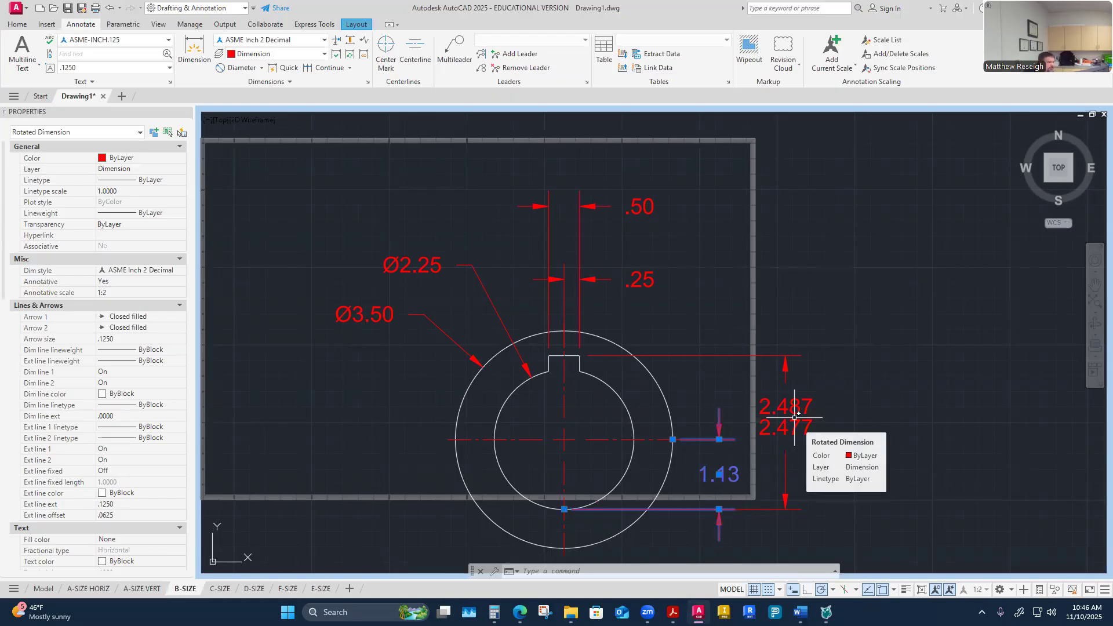
pyautogui.press('Escape')
pyautogui.press('Escape')
pyautogui.moveTo(774, 370); pyautogui.dragTo(765, 360, button='middle')
pyautogui.scroll(1, 765, 360)
pyautogui.scroll(-2, 764, 361)
pyautogui.scroll(1, 758, 428)
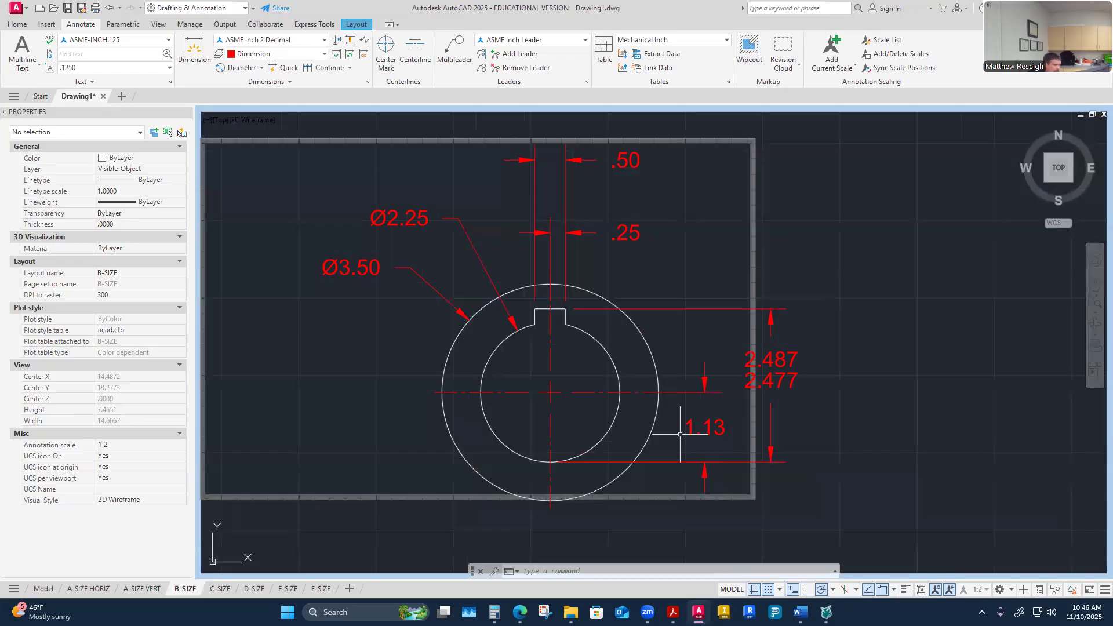
pyautogui.scroll(2, 544, 277)
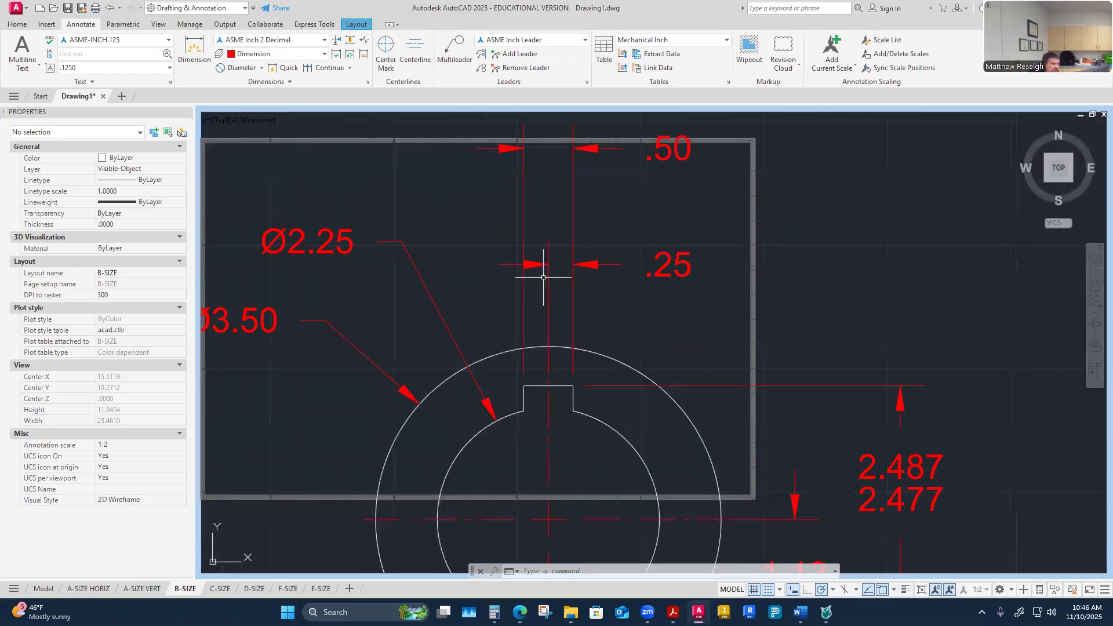
pyautogui.scroll(-4, 547, 179)
pyautogui.scroll(2, 566, 211)
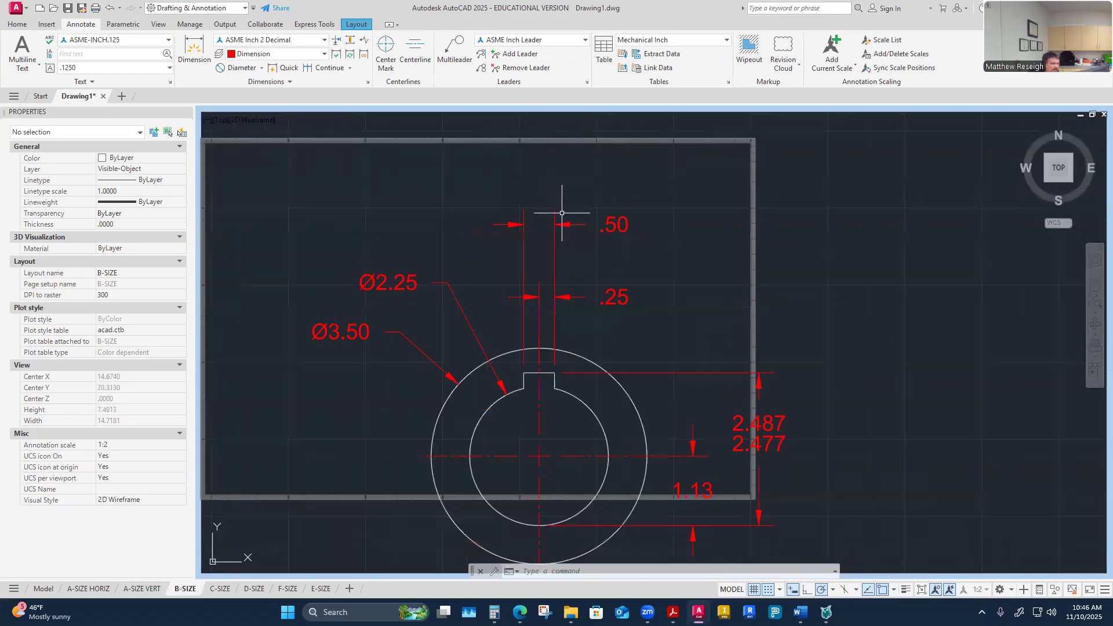
pyautogui.click(614, 231)
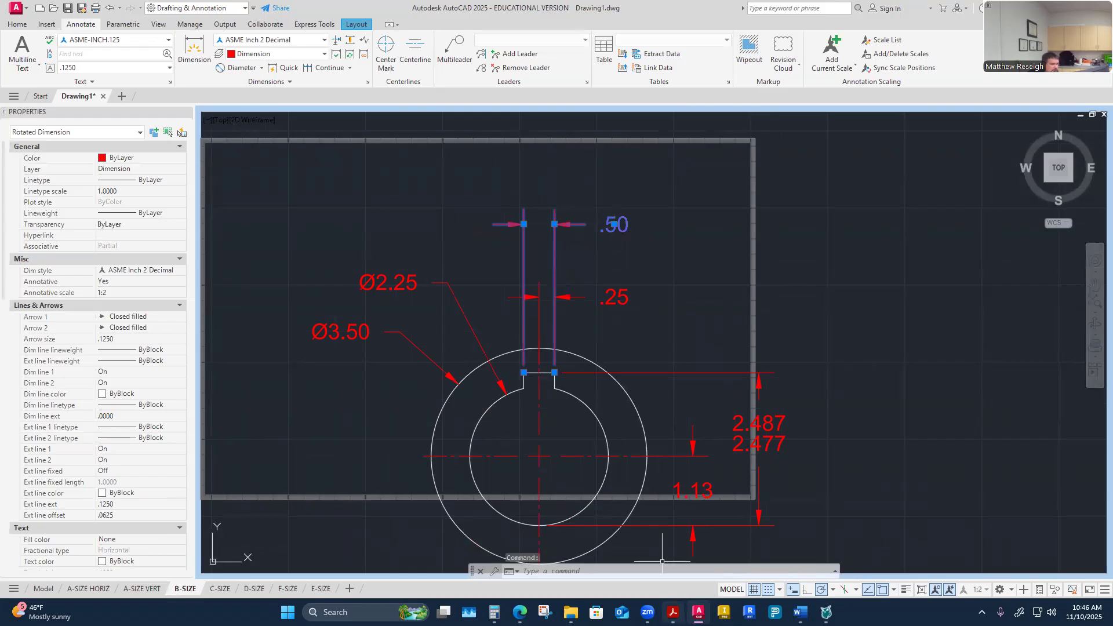
pyautogui.moveTo(800, 612)
pyautogui.click(614, 567)
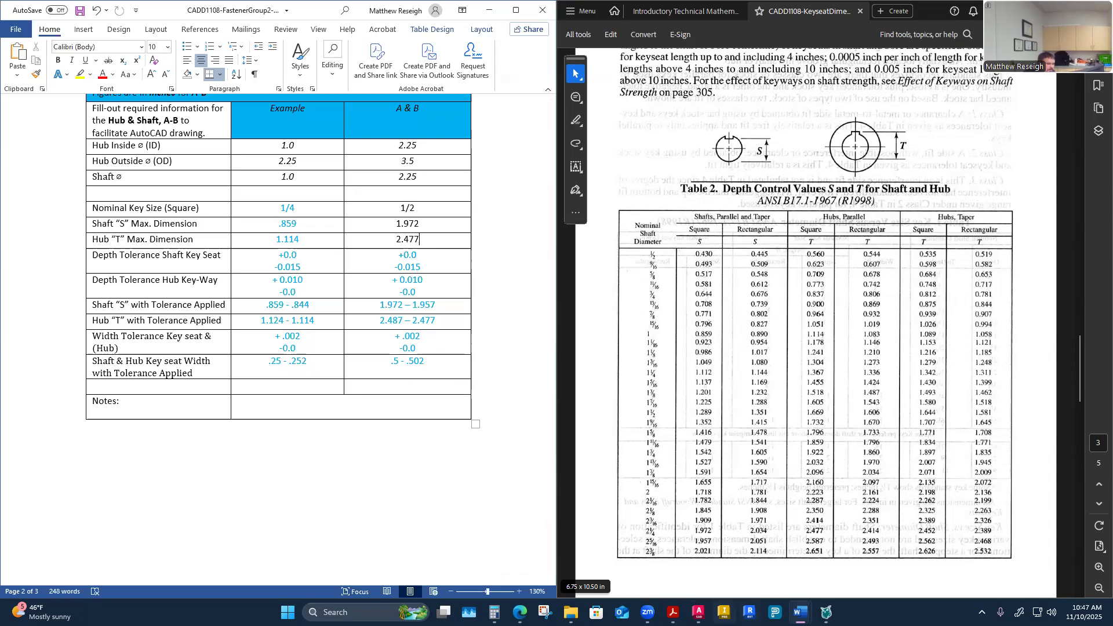
pyautogui.click(698, 611)
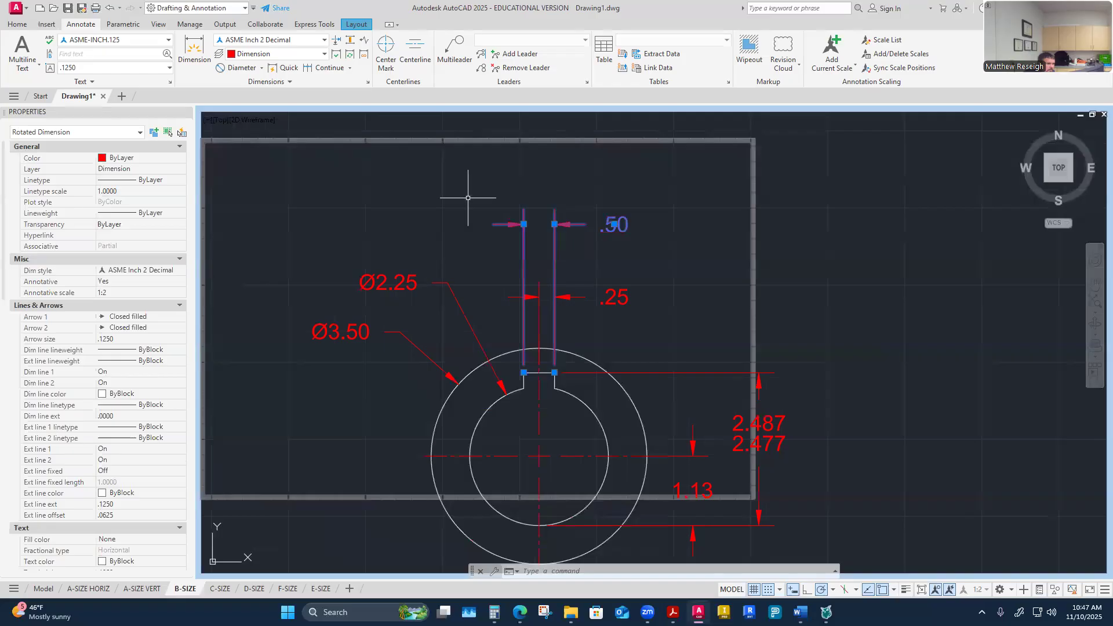
pyautogui.press('Escape')
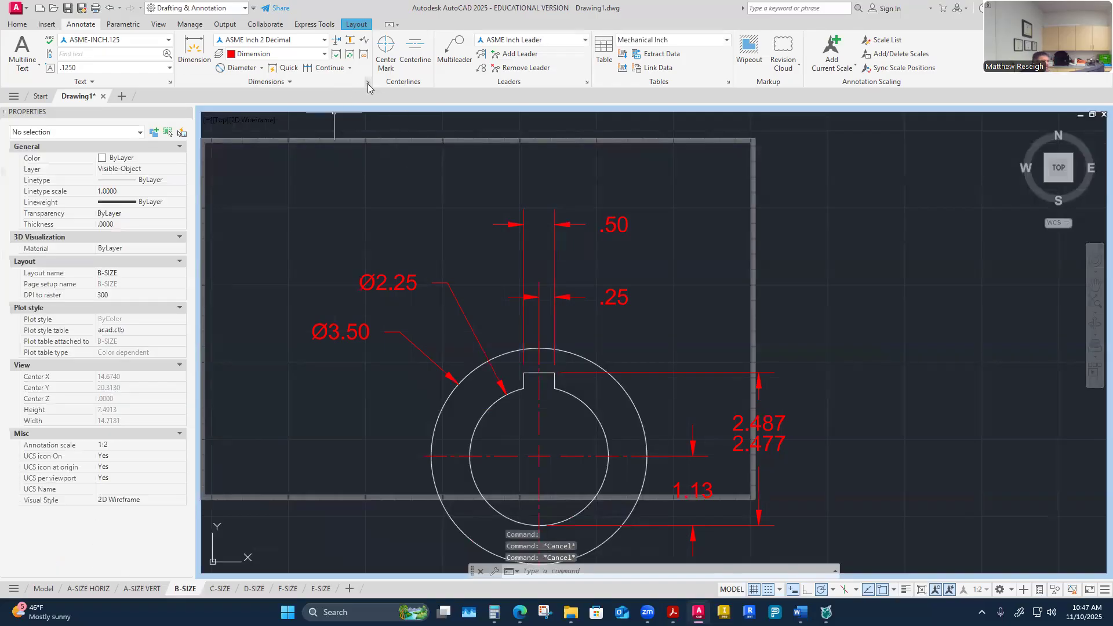
# Step: Create a new dimension style named ASME Inch 3 Decimal - Width, starting from the ASME Inch 3 Decimal - Hub style
pyautogui.click(367, 82)
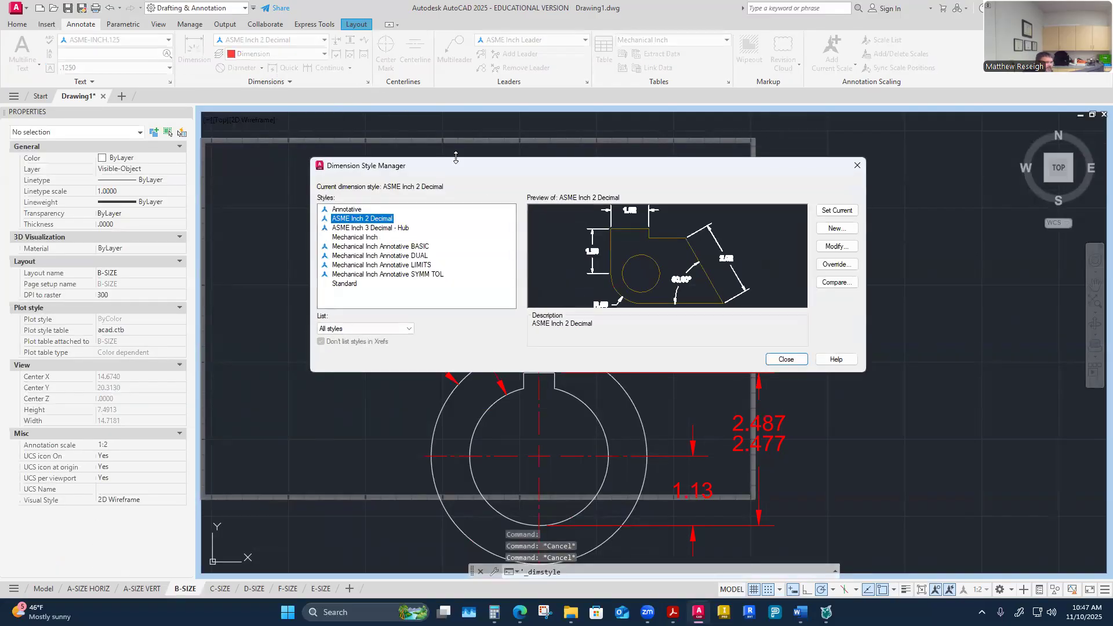
pyautogui.click(394, 228)
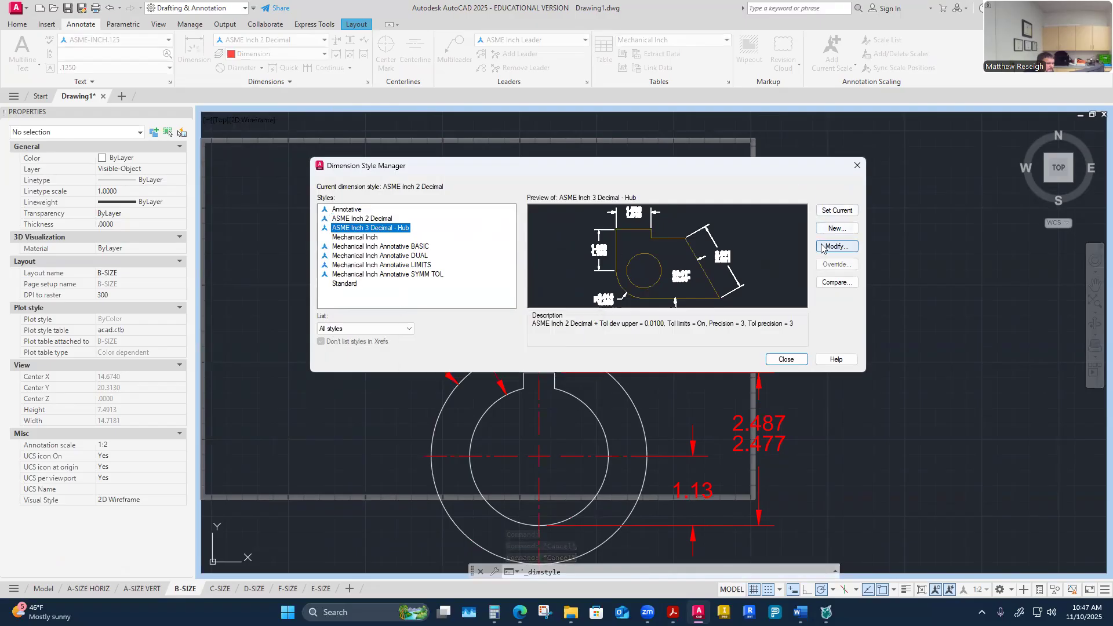
pyautogui.click(832, 230)
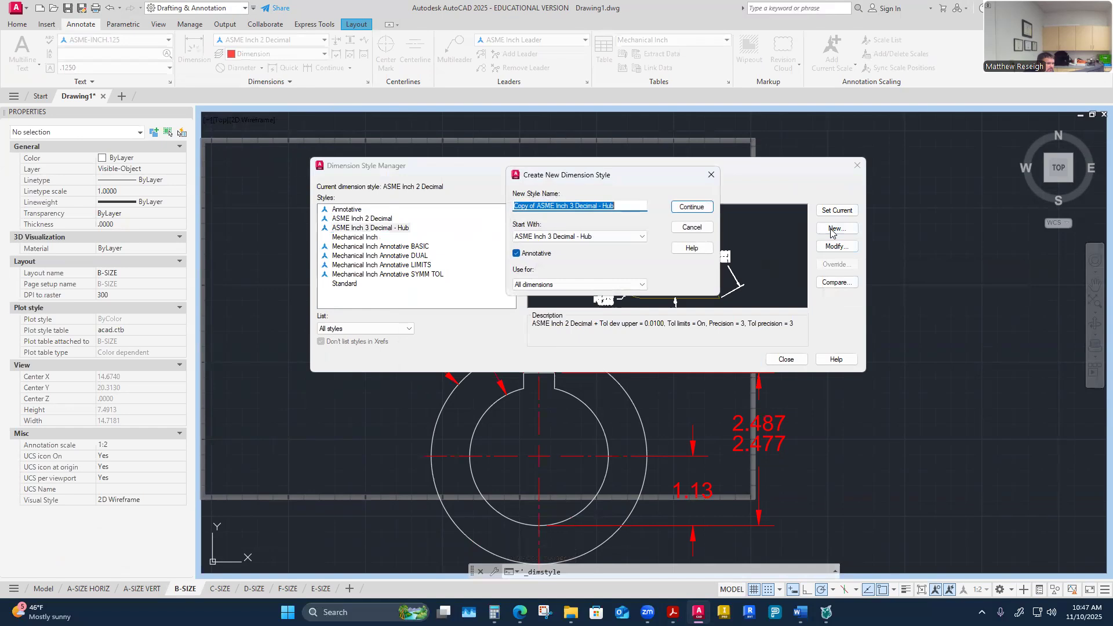
pyautogui.click(598, 238)
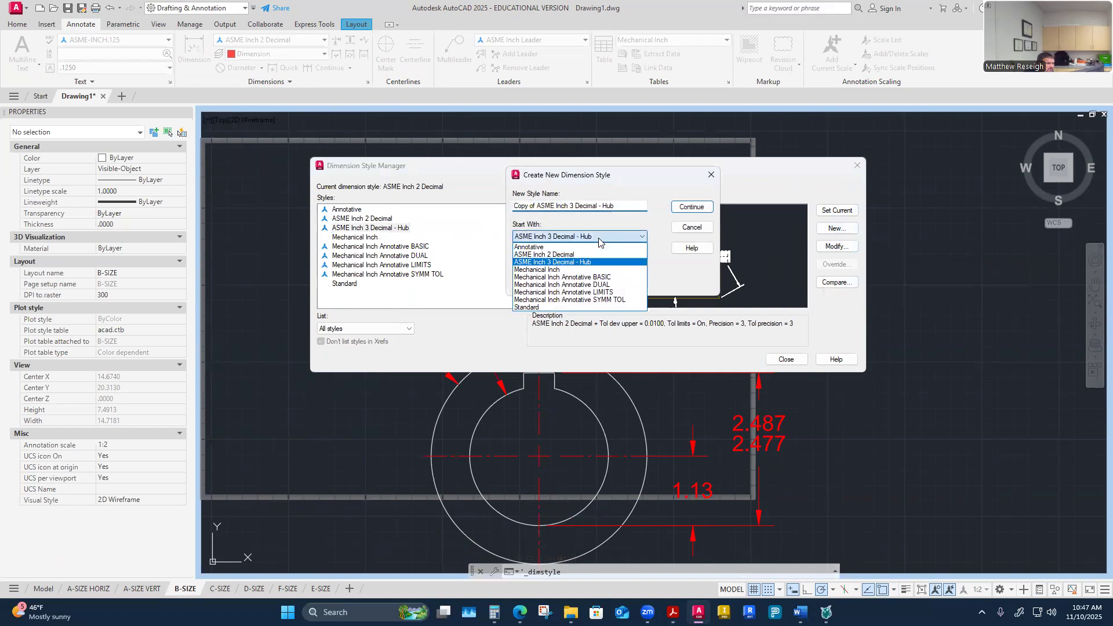
pyautogui.click(545, 213)
pyautogui.moveTo(537, 206); pyautogui.dragTo(482, 209)
pyautogui.press('Delete')
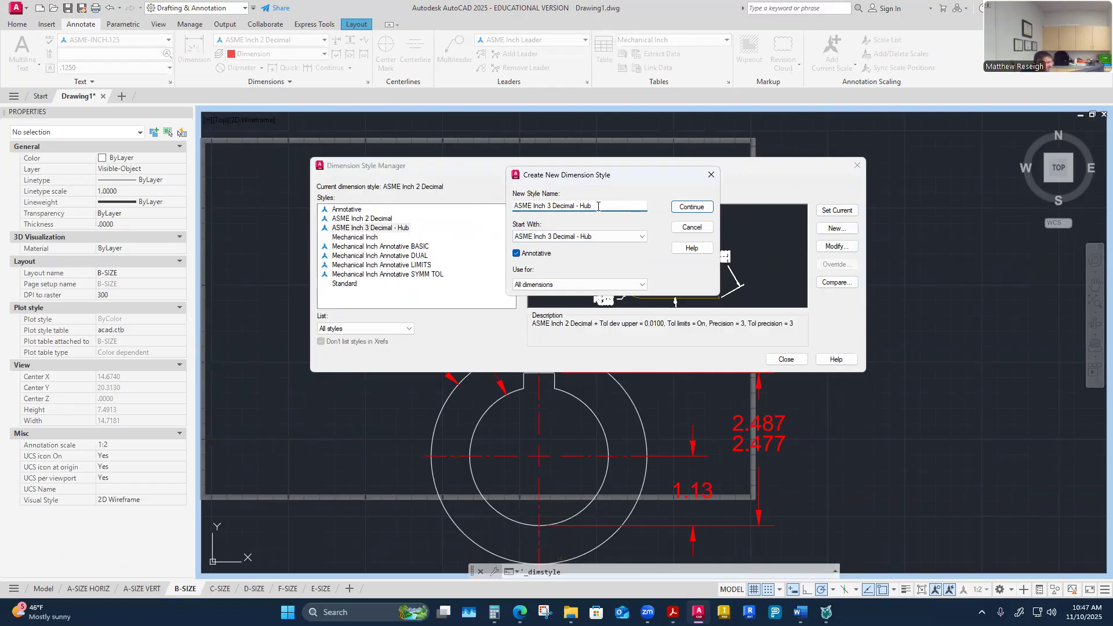
pyautogui.press('BackSpace')
pyautogui.press('BackSpace')
pyautogui.press('BackSpace')
pyautogui.write('W')
pyautogui.click(695, 211)
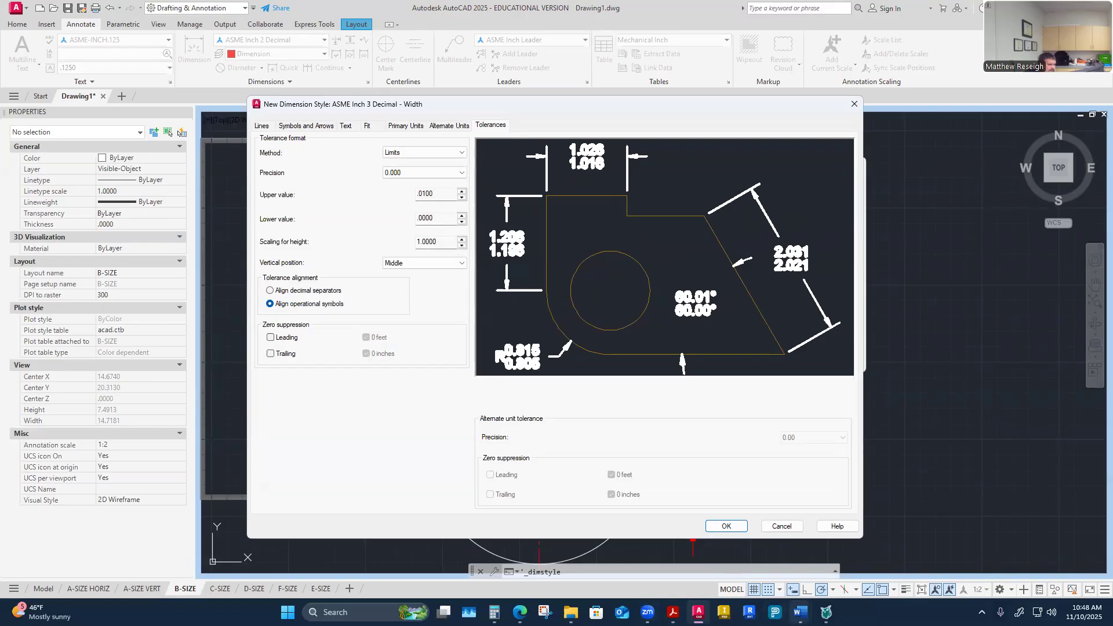
# Step: Check the key-way width tolerance on the worksheet and set the new style's upper tolerance value to .0020
pyautogui.moveTo(800, 612)
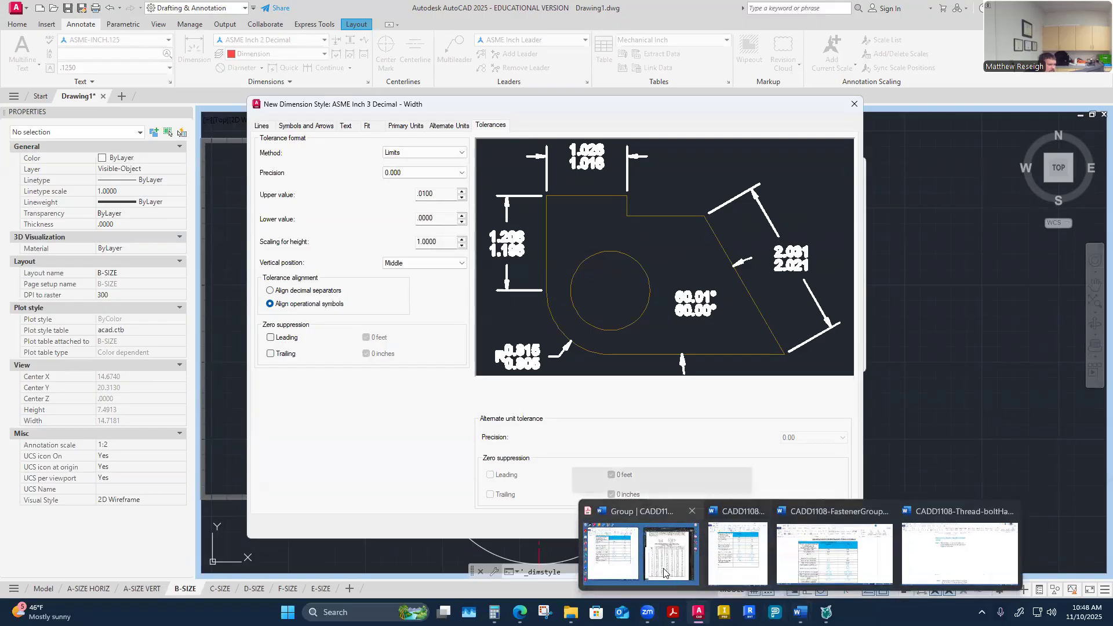
pyautogui.click(637, 554)
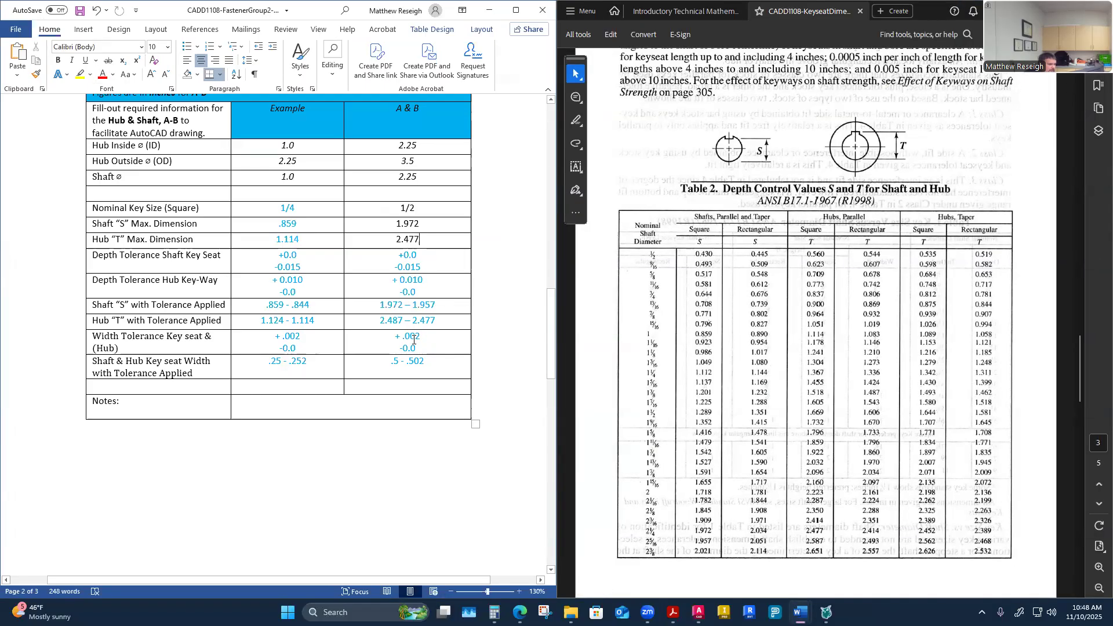
pyautogui.click(698, 612)
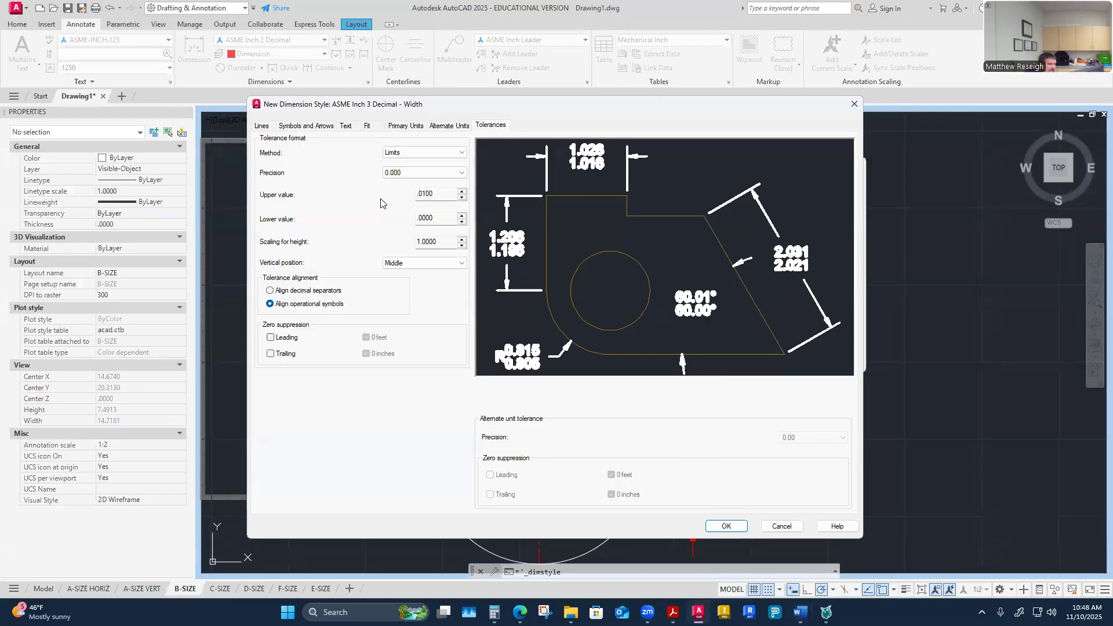
pyautogui.click(441, 195)
pyautogui.press('BackSpace')
pyautogui.press('BackSpace')
pyautogui.click(729, 527)
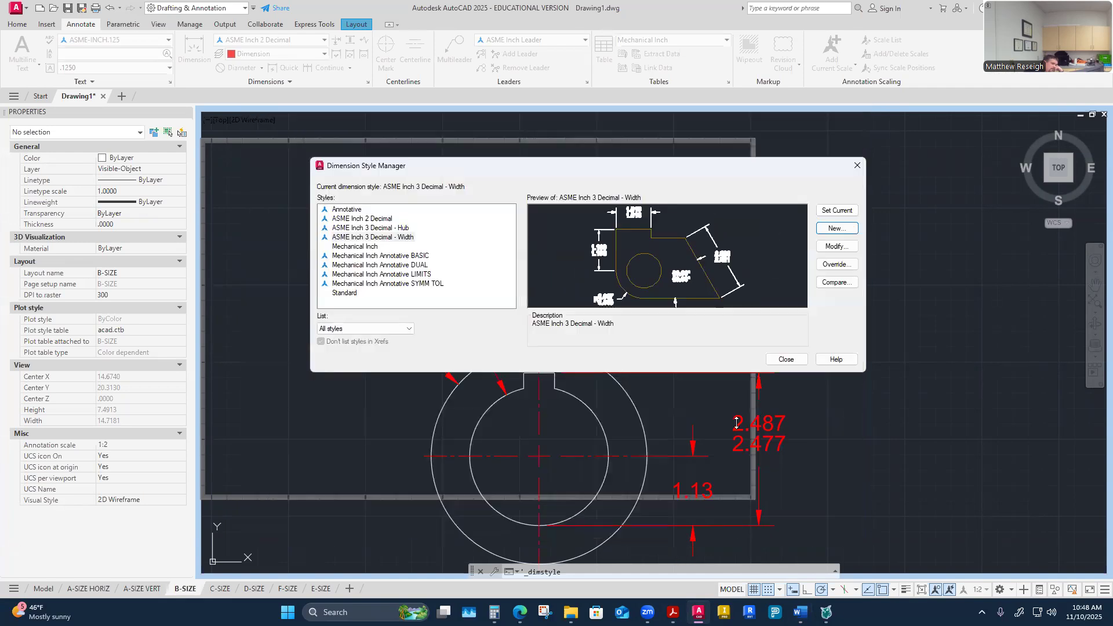
# Step: Make ASME Inch 2 Decimal current and apply the ASME Inch 3 Decimal - Width style to the .50 key-way width dimension
pyautogui.click(357, 219)
pyautogui.click(851, 211)
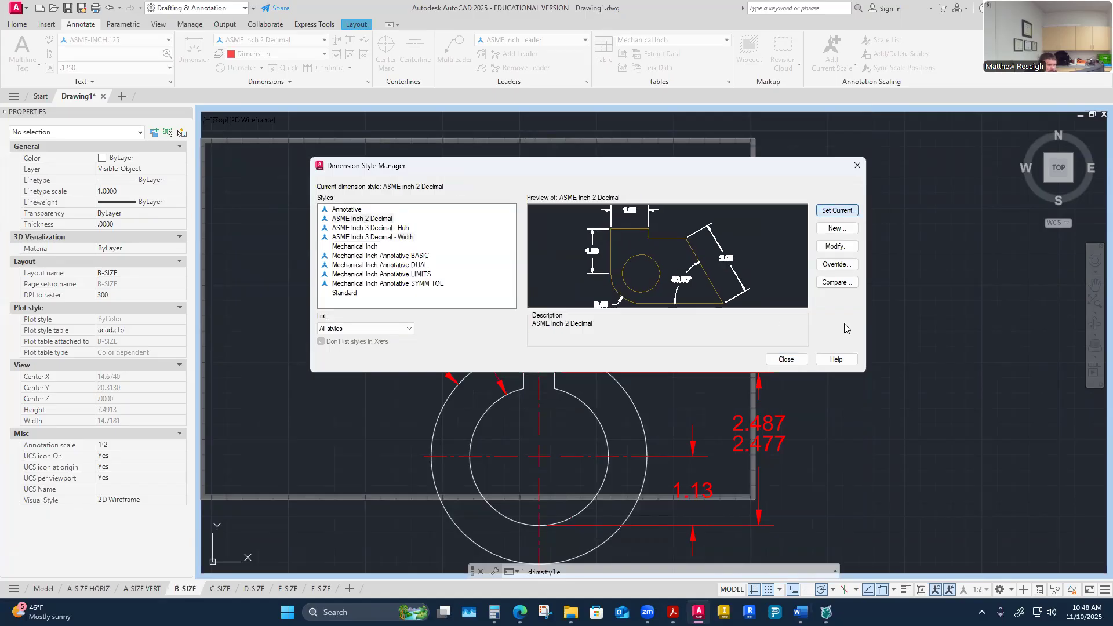
pyautogui.click(787, 359)
pyautogui.click(614, 225)
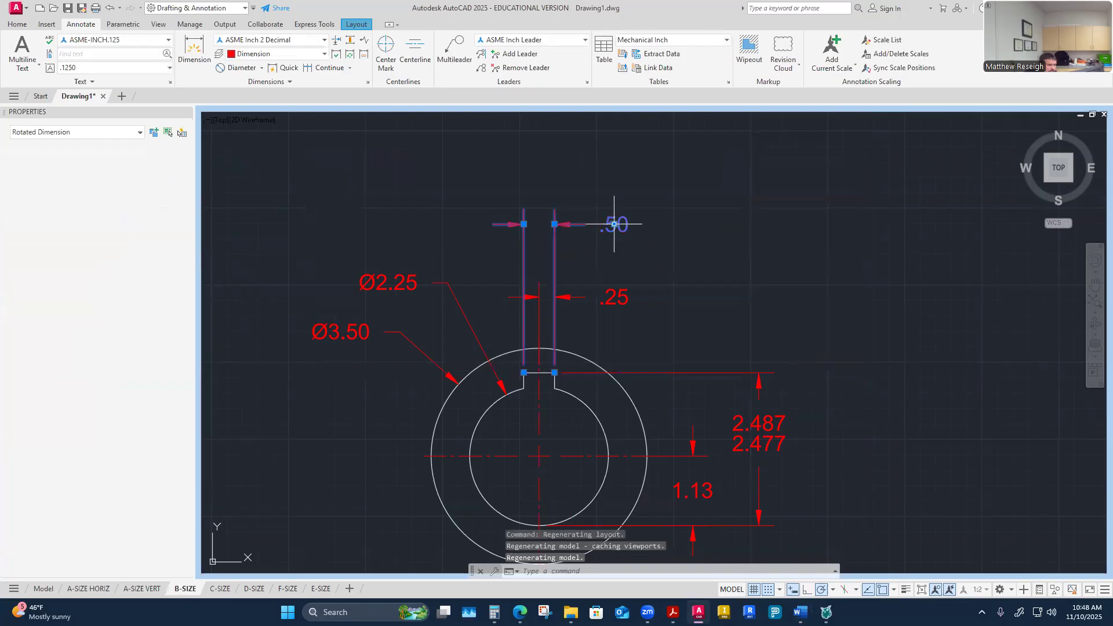
pyautogui.rightClick(614, 230)
pyautogui.moveTo(644, 268)
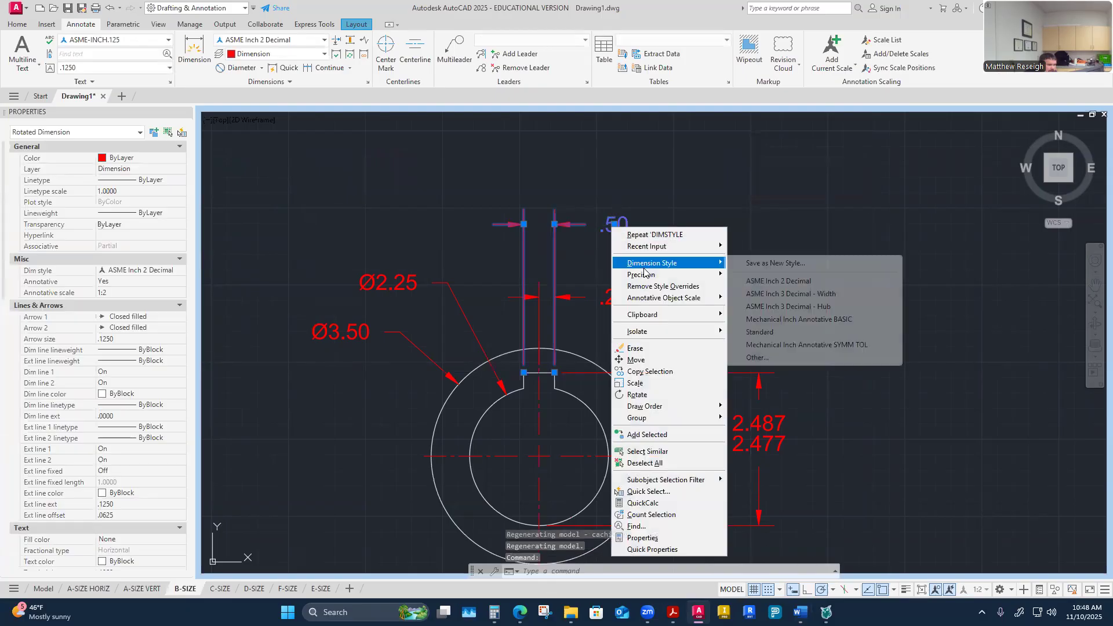
pyautogui.click(771, 293)
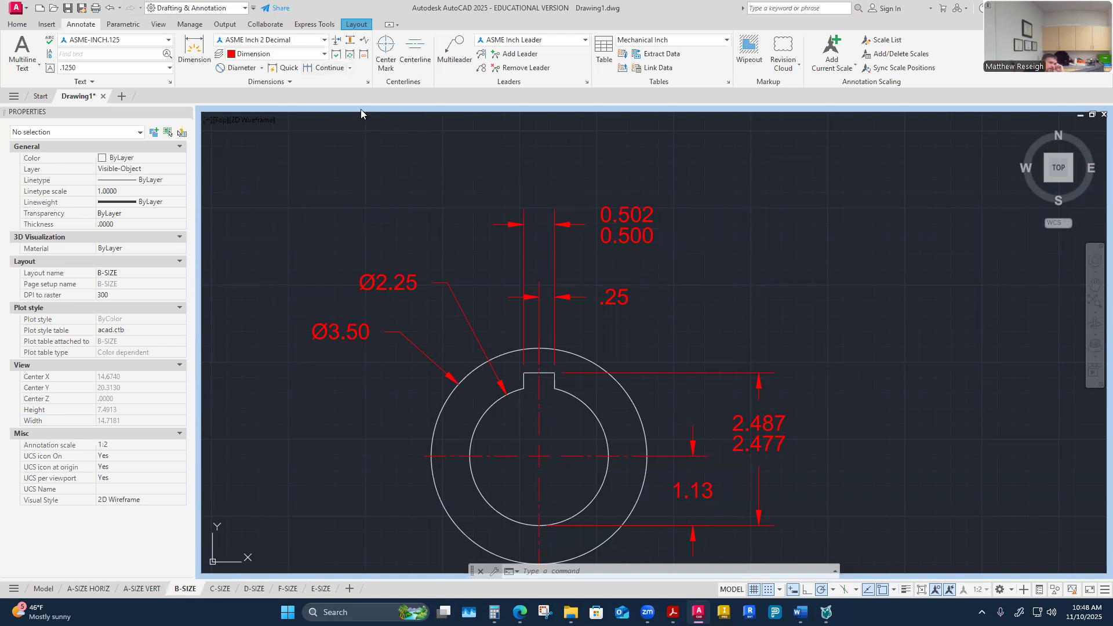
# Step: Turn on leading zero suppression for tolerances in both the ASME Inch 3 Decimal - Width and Hub styles
pyautogui.click(368, 82)
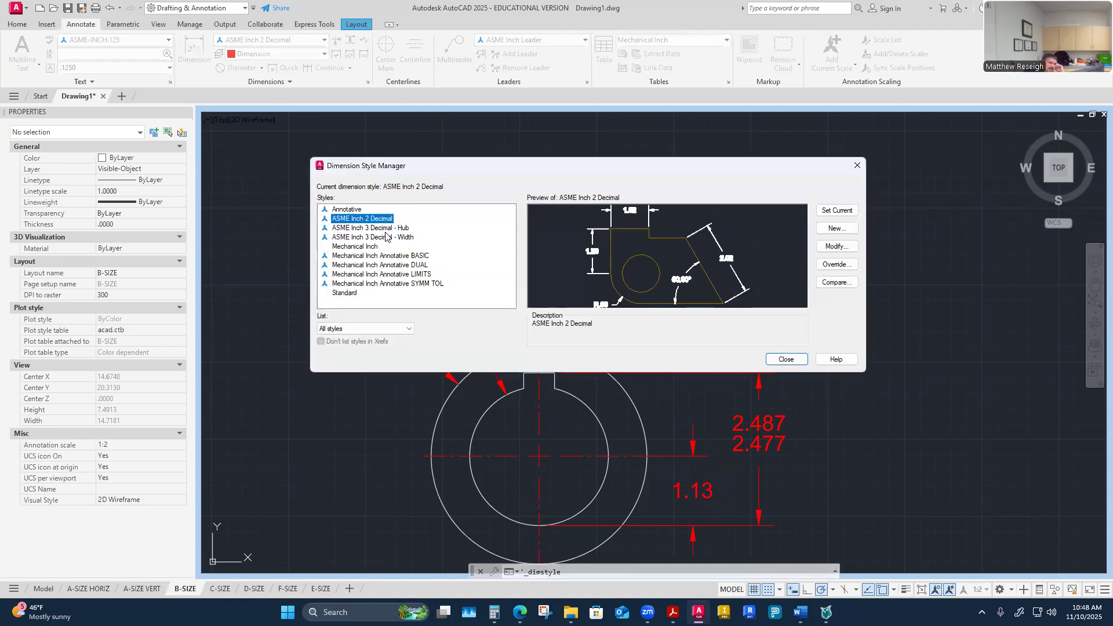
pyautogui.click(386, 237)
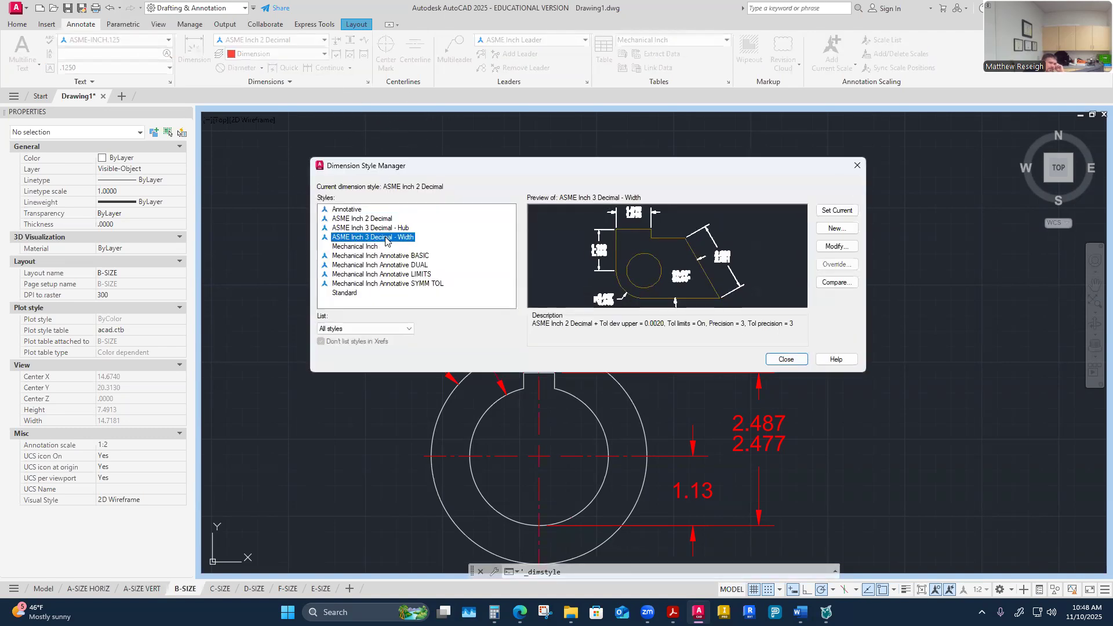
pyautogui.click(840, 248)
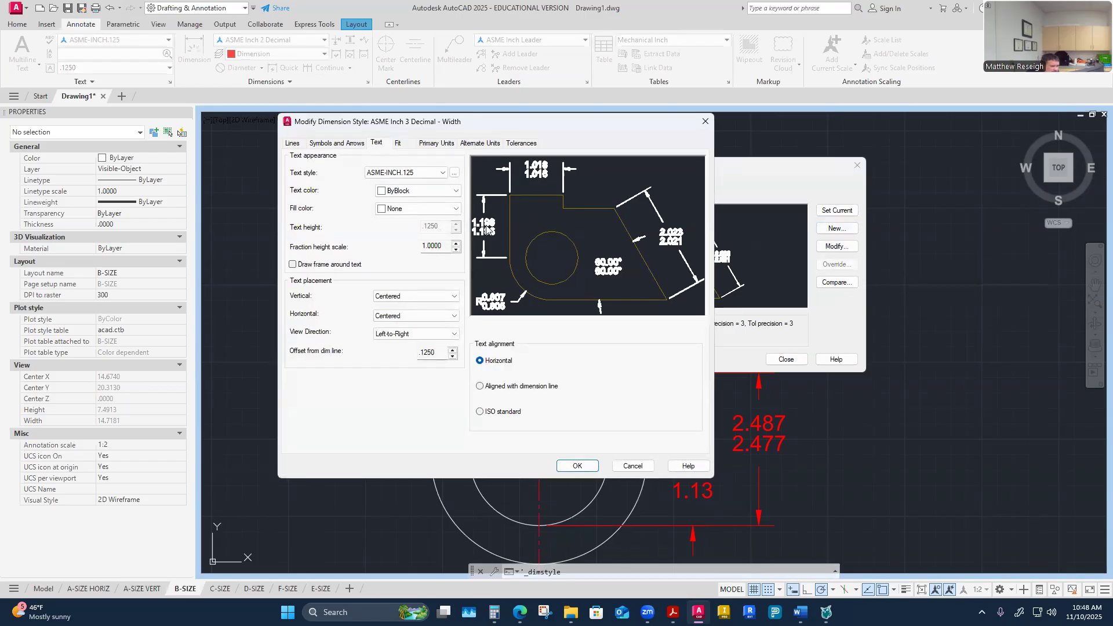
pyautogui.click(435, 144)
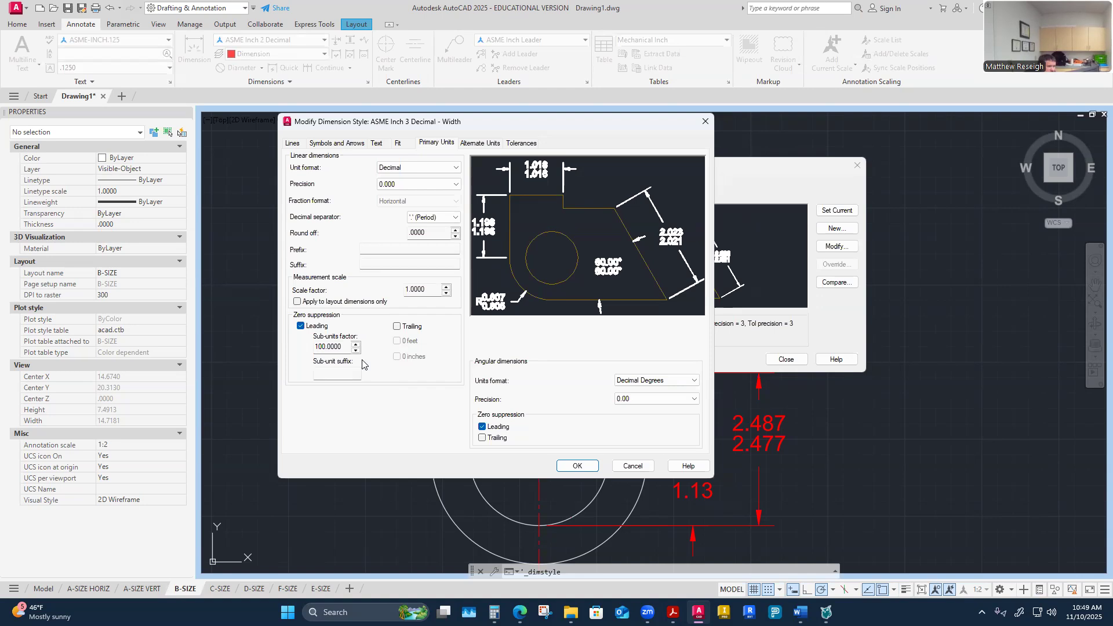
pyautogui.click(525, 144)
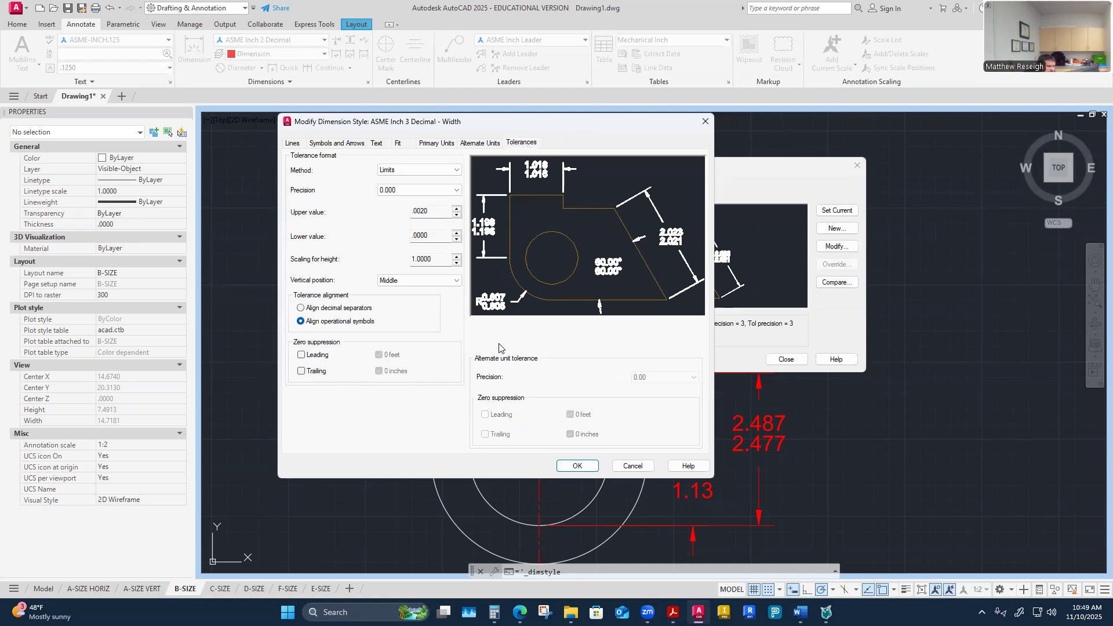
pyautogui.click(300, 356)
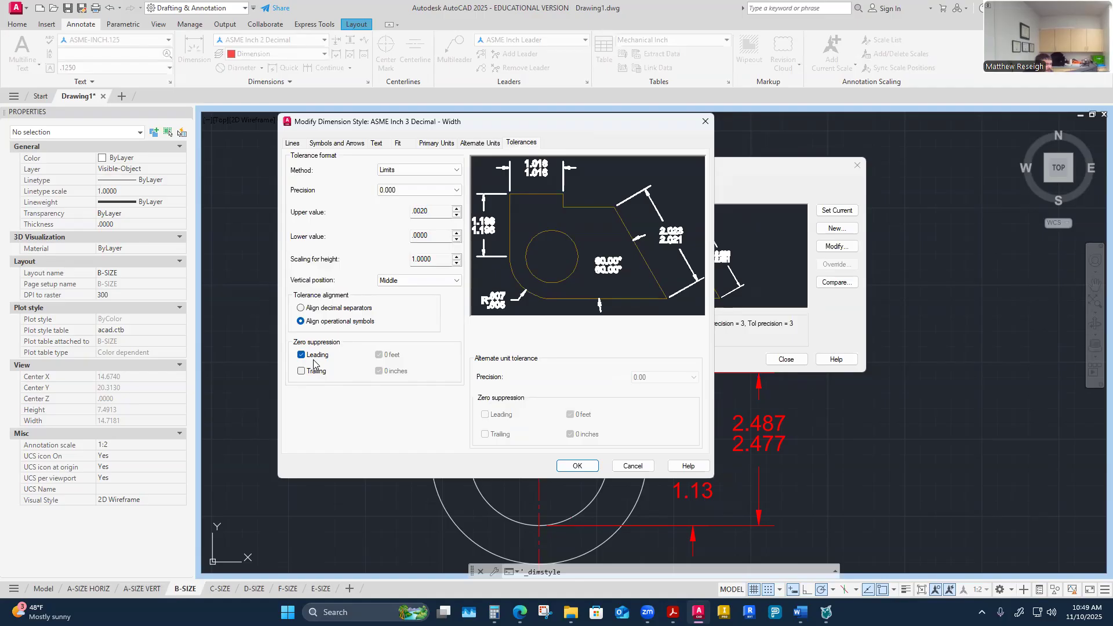
pyautogui.click(571, 467)
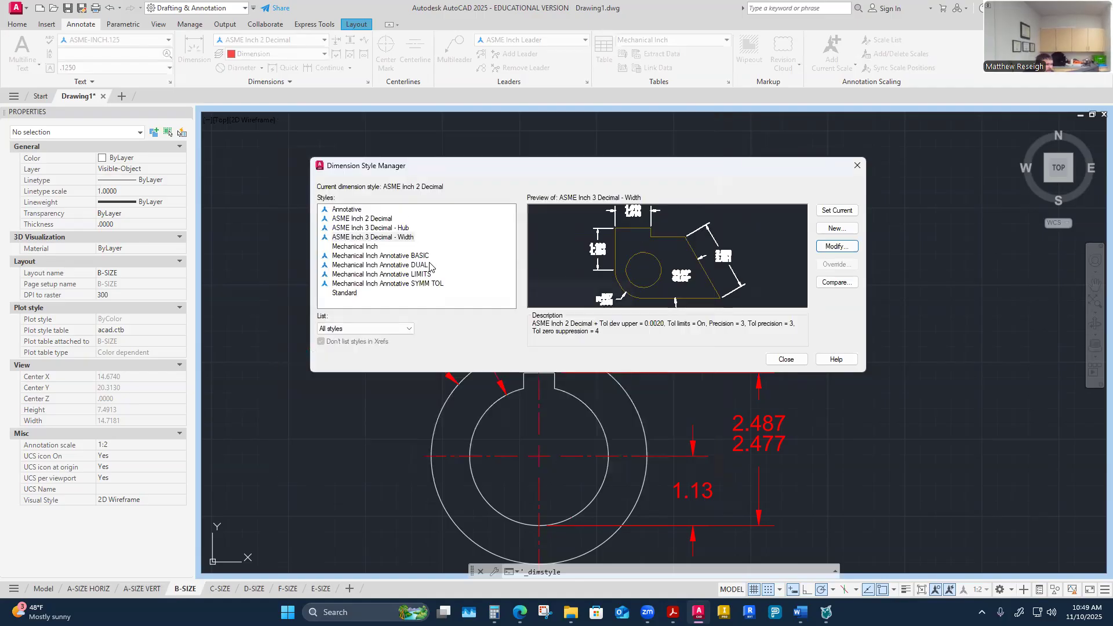
pyautogui.click(406, 230)
pyautogui.click(836, 247)
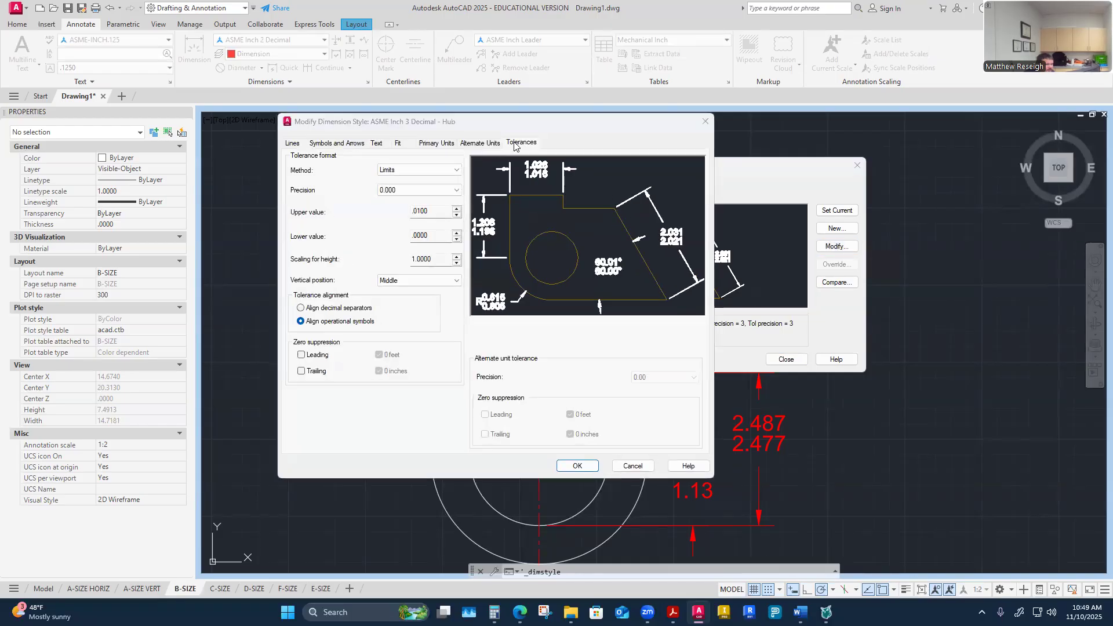
pyautogui.click(300, 354)
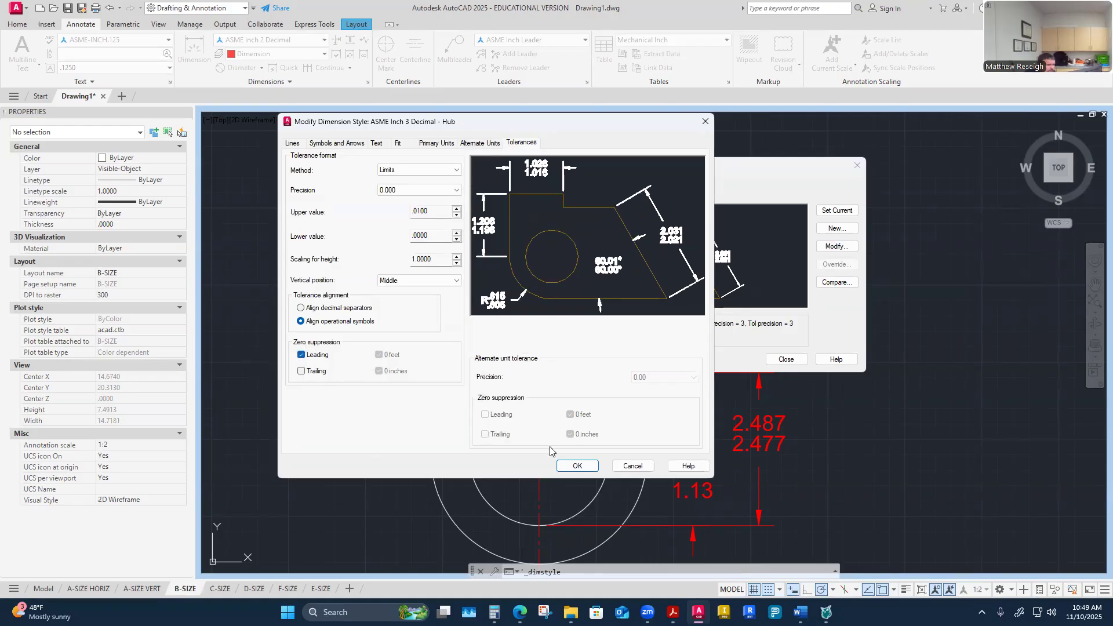
pyautogui.click(577, 466)
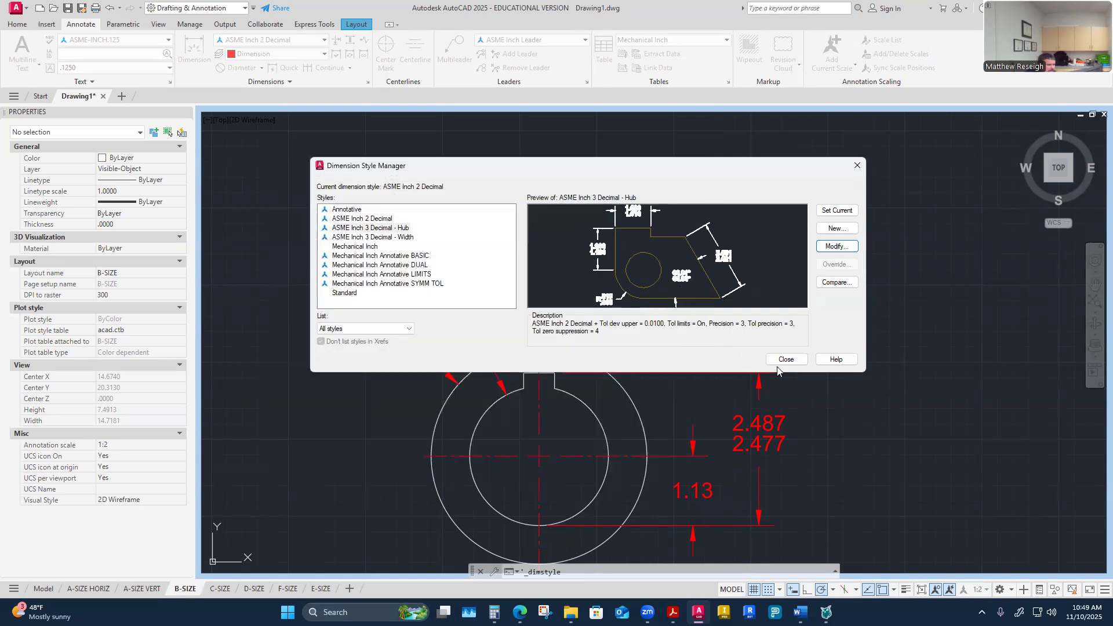
pyautogui.click(785, 360)
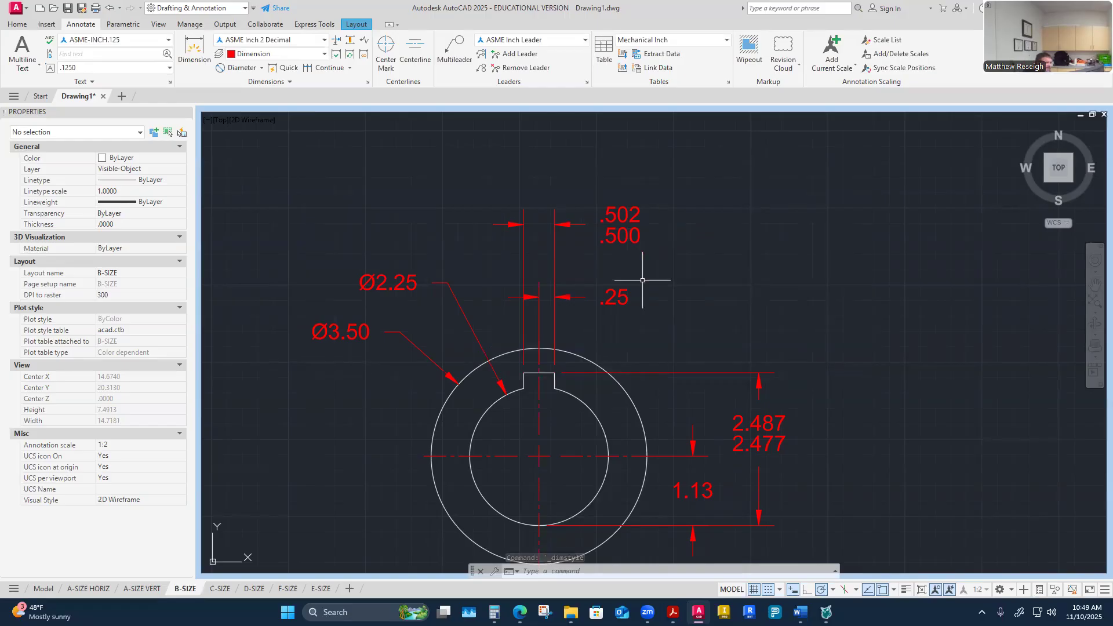
# Step: Move the .25 key-way dimension line .375 down toward the hub using its grip
pyautogui.scroll(2, 587, 272)
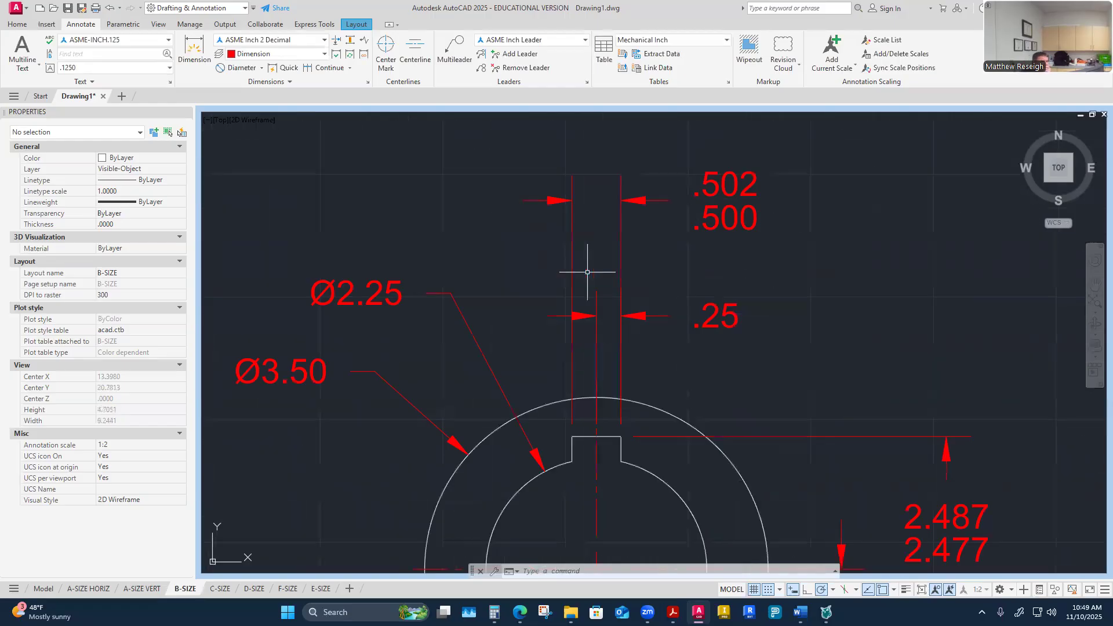
pyautogui.click(712, 324)
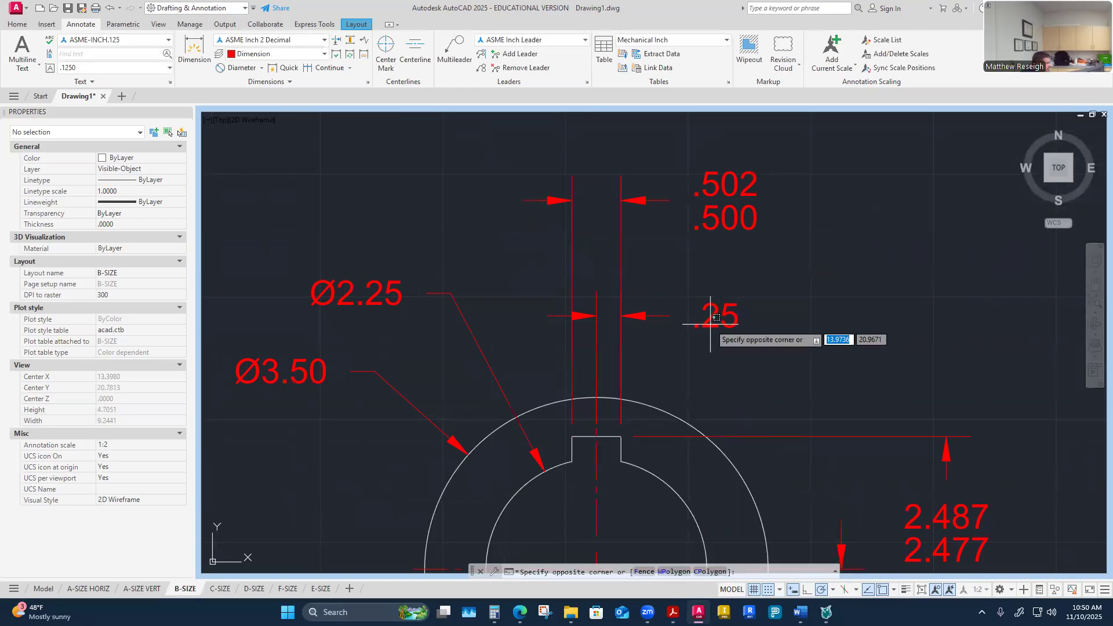
pyautogui.press('Escape')
pyautogui.press('Escape')
pyautogui.click(714, 317)
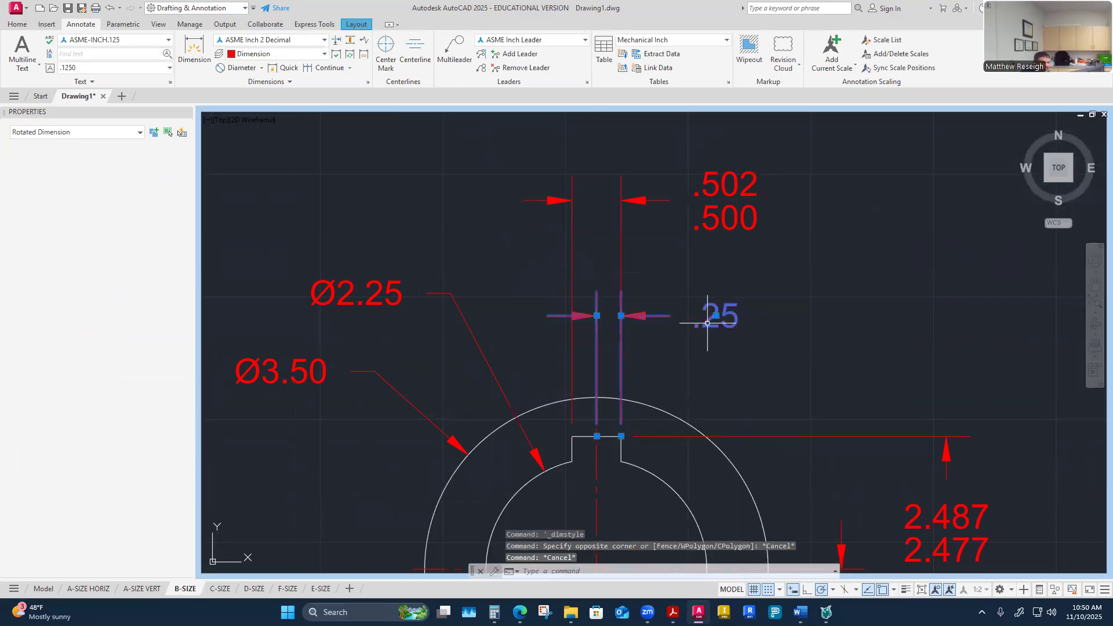
pyautogui.click(621, 316)
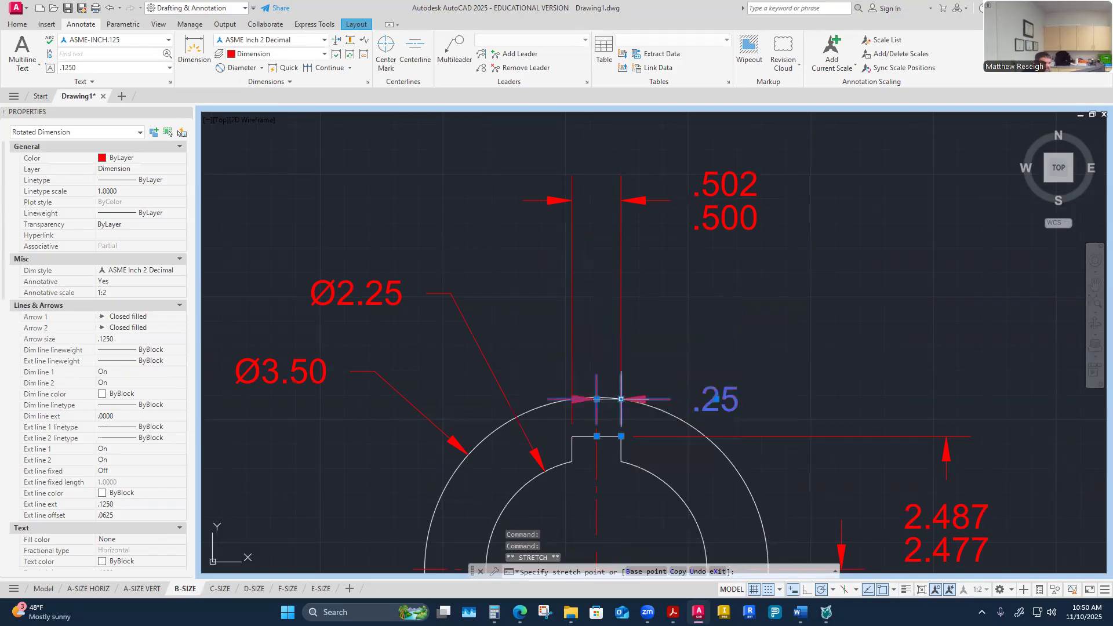
pyautogui.write('.375')
pyautogui.press('Return')
pyautogui.press('Escape')
# Step: Stretch the toleranced key-way width dimension down, placing it .25 above the .25 dimension
pyautogui.click(720, 213)
pyautogui.press('Escape')
pyautogui.click(712, 209)
pyautogui.click(712, 218)
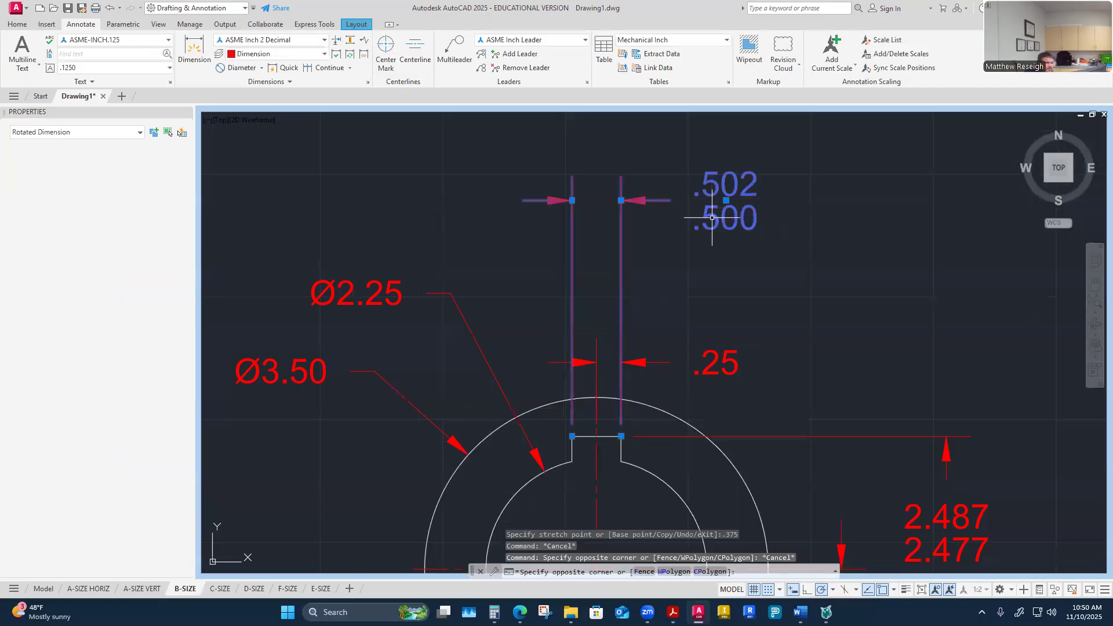
pyautogui.click(621, 200)
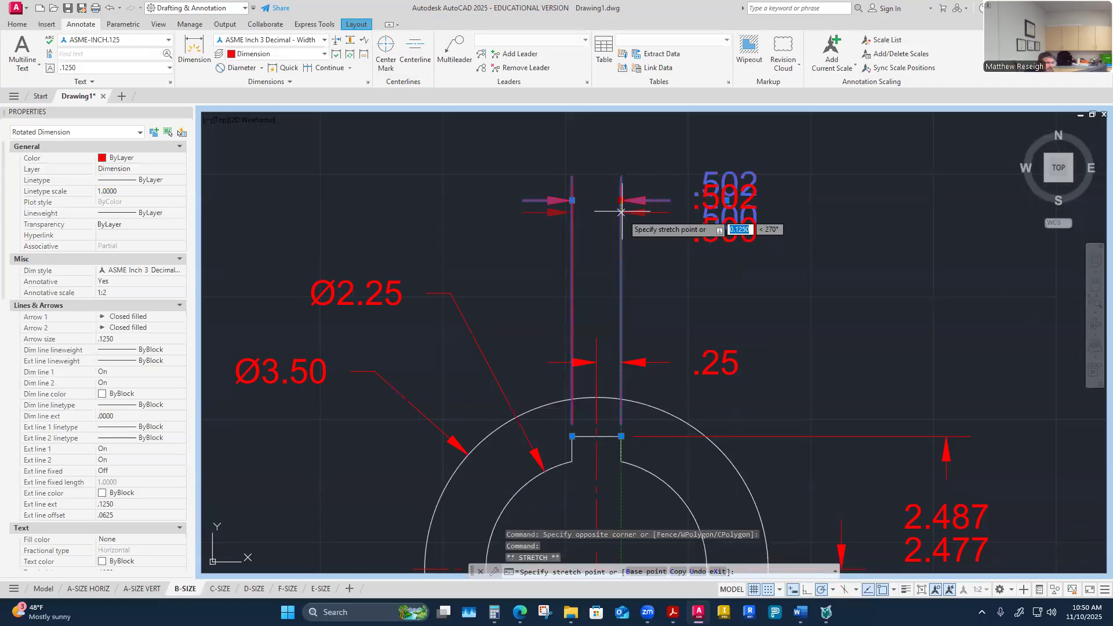
pyautogui.click(621, 362)
pyautogui.click(620, 362)
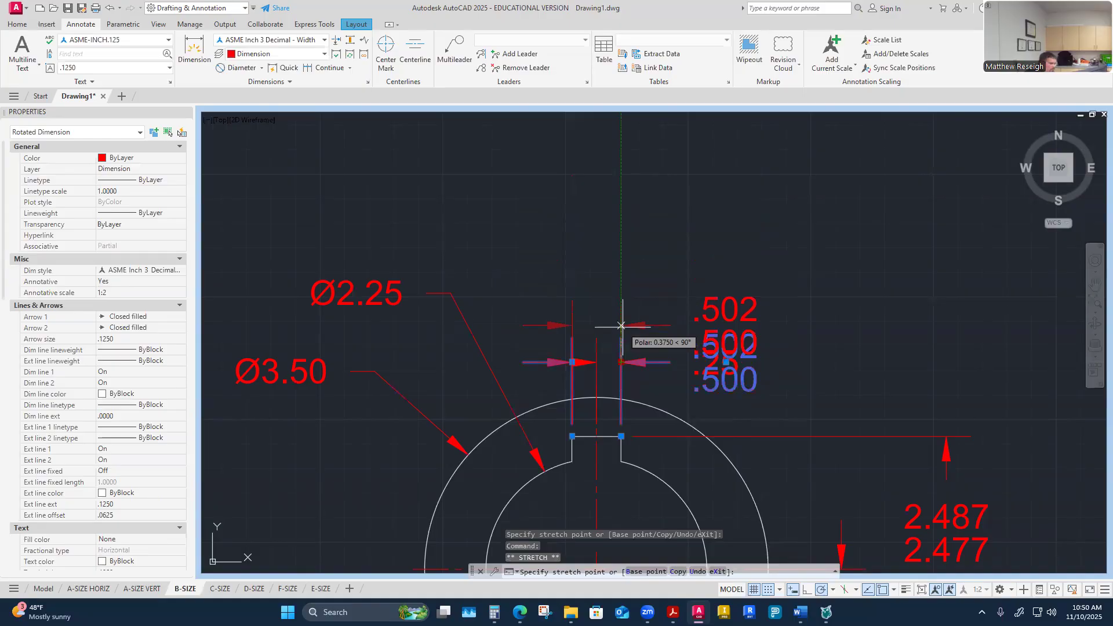
pyautogui.write('.25')
pyautogui.press('Return')
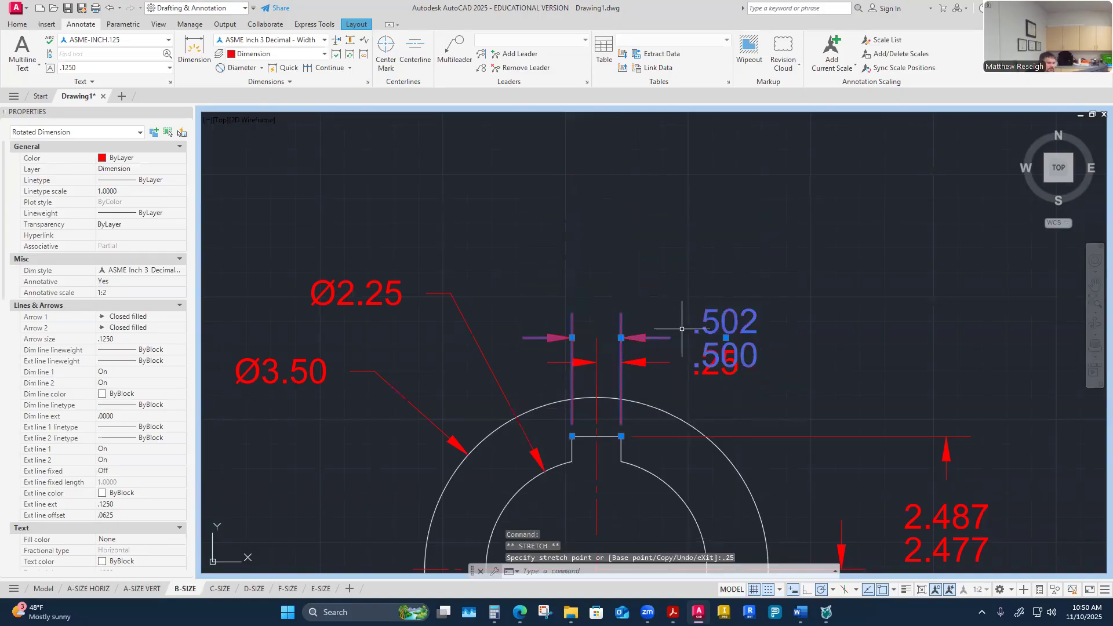
pyautogui.click(726, 337)
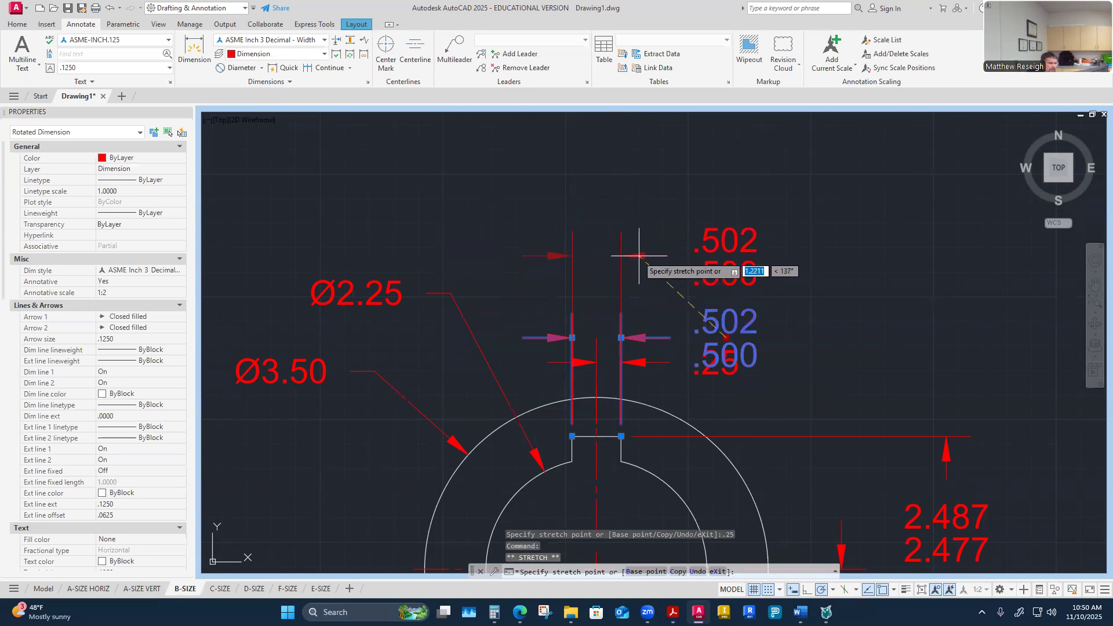
pyautogui.press('Escape')
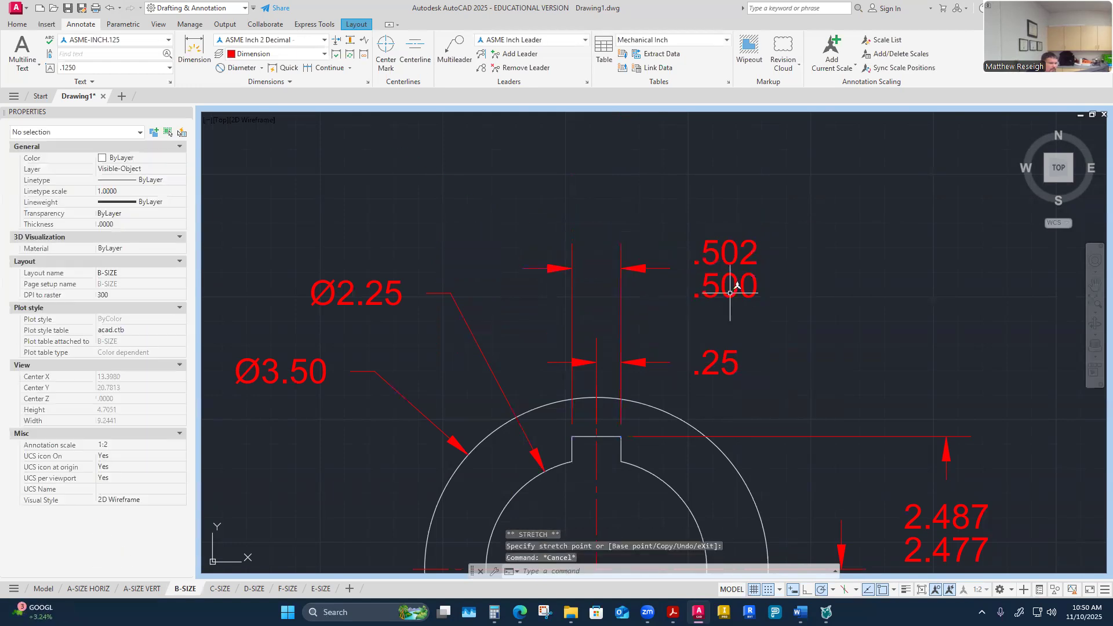
# Step: Move the 1.13 hub dimension line .375 toward the hub using its grip
pyautogui.scroll(-2, 760, 316)
pyautogui.scroll(2, 761, 316)
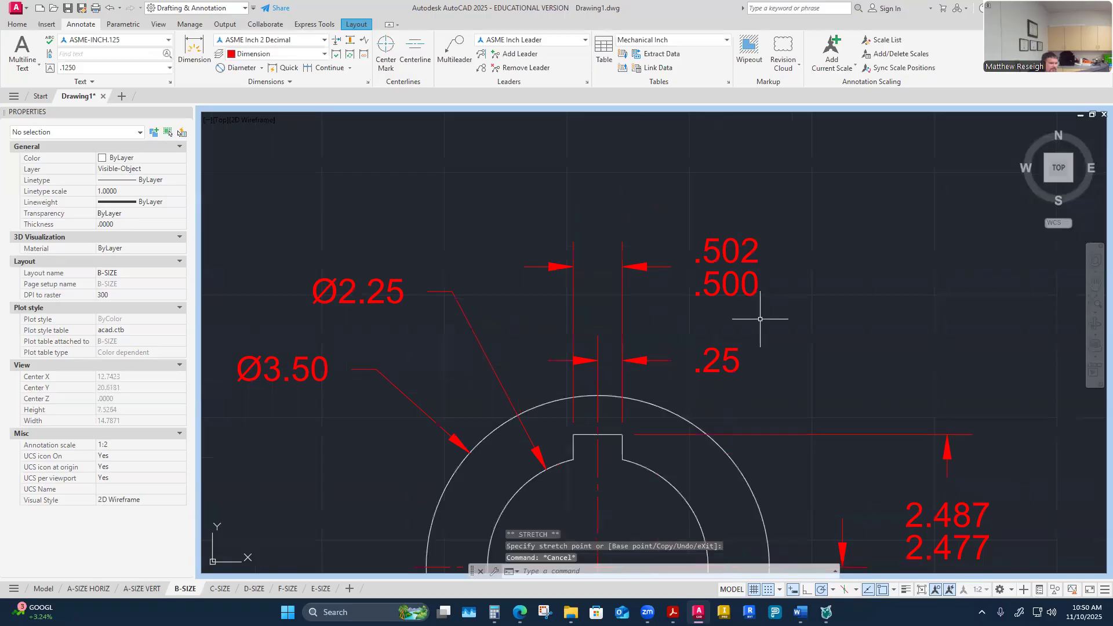
pyautogui.scroll(-2, 760, 319)
pyautogui.scroll(1, 634, 304)
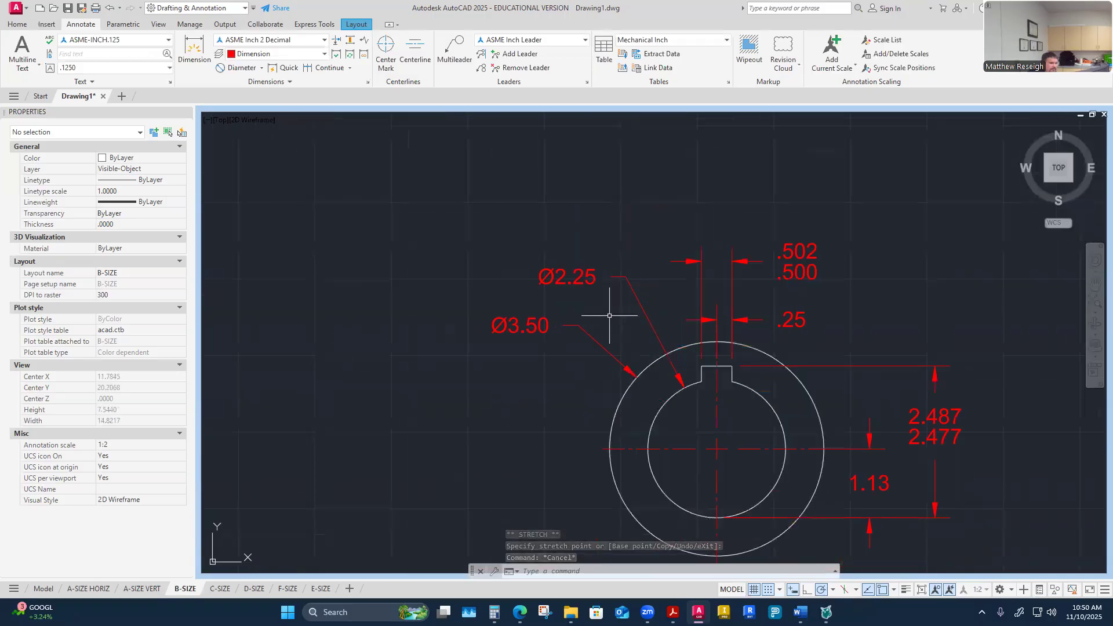
pyautogui.scroll(-2, 690, 313)
pyautogui.scroll(1, 652, 278)
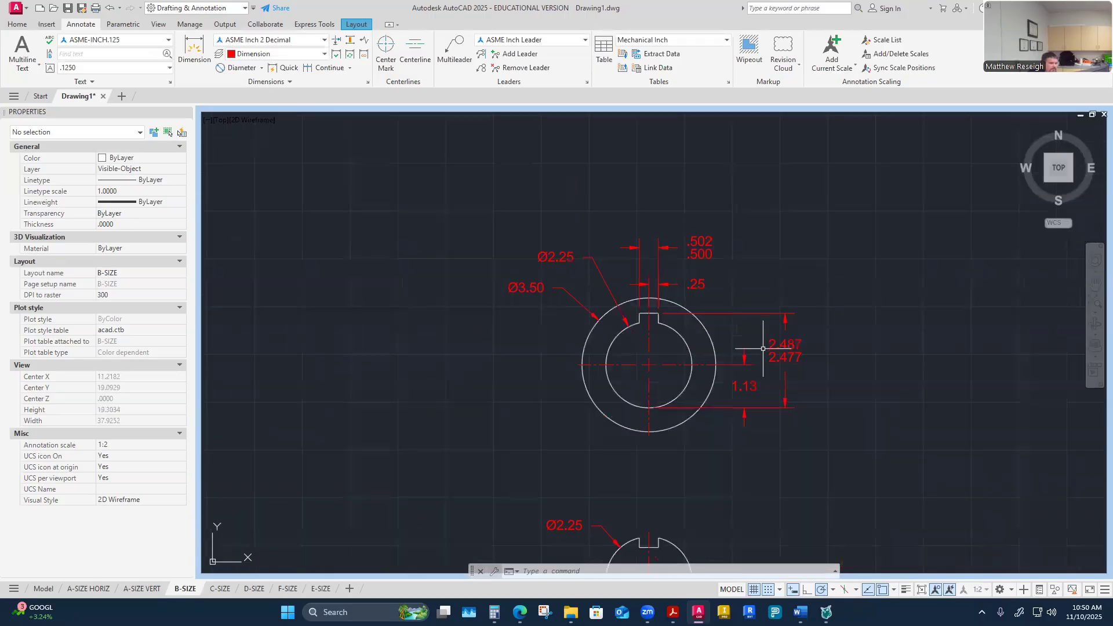
pyautogui.scroll(2, 775, 388)
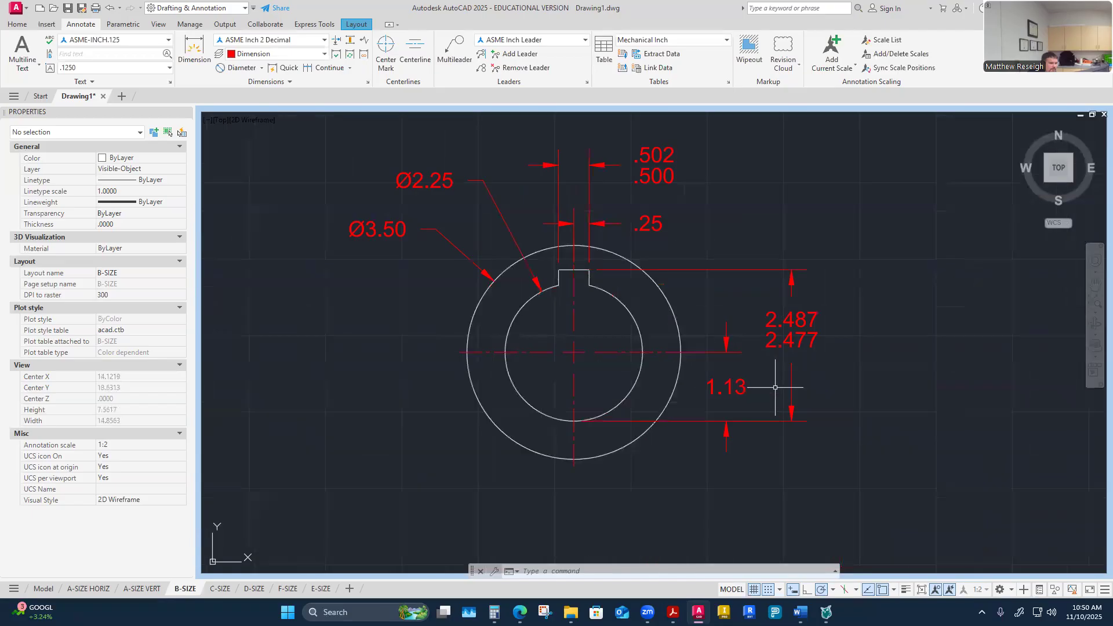
pyautogui.click(730, 390)
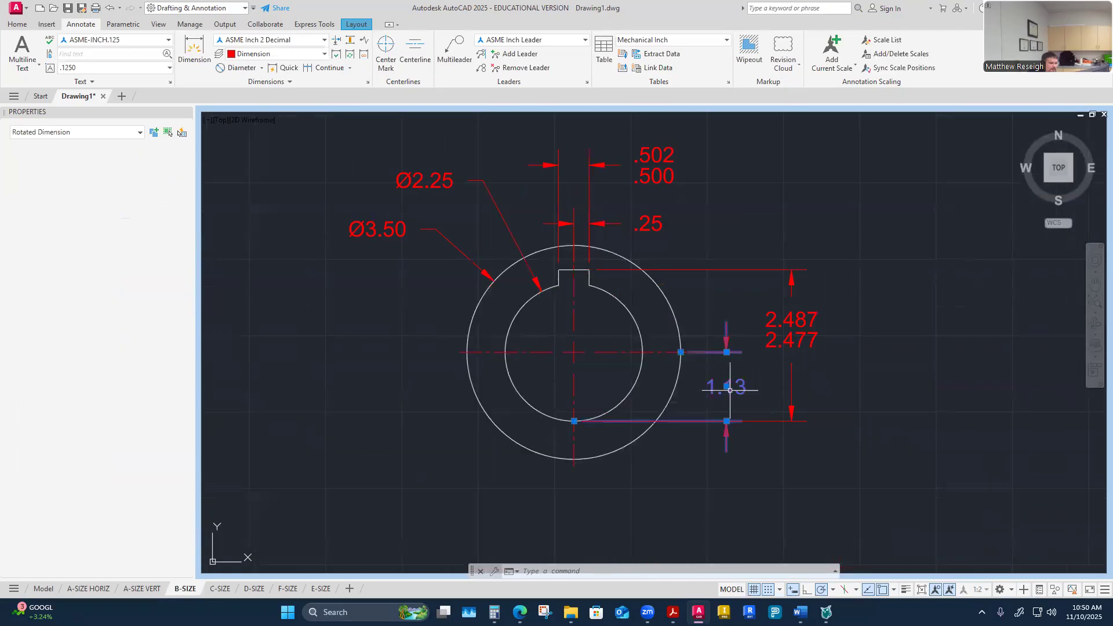
pyautogui.click(726, 420)
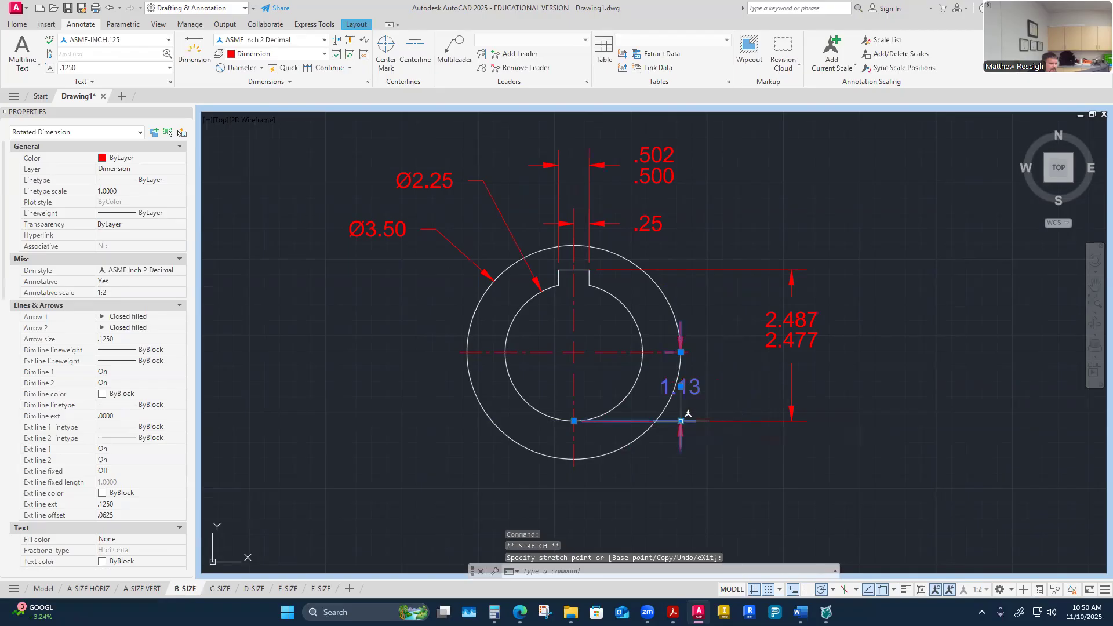
pyautogui.write('.375')
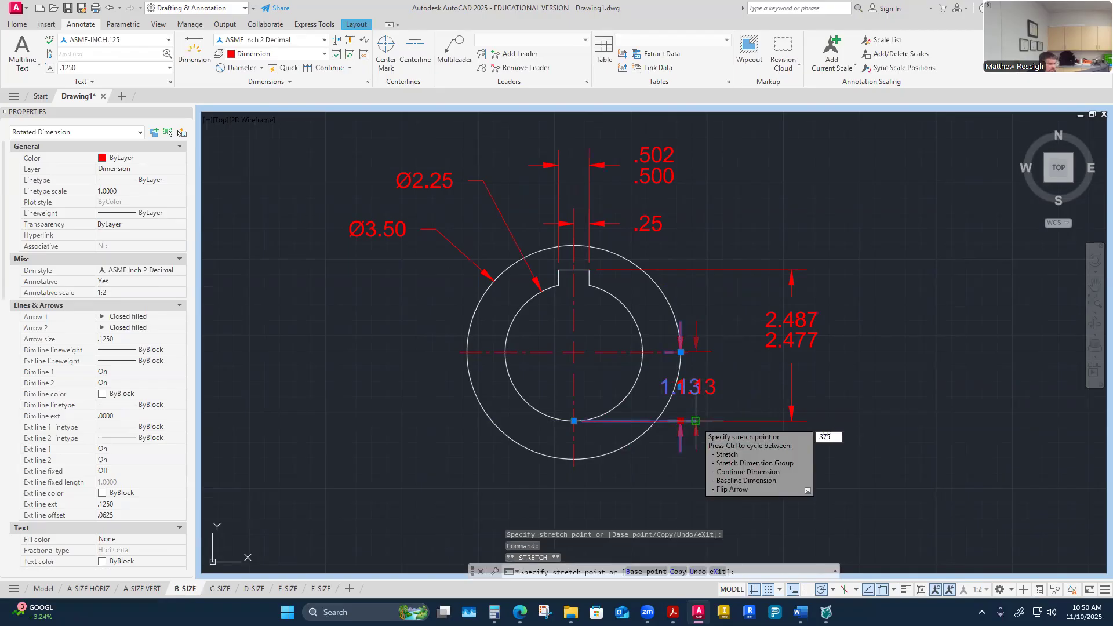
pyautogui.press('Return')
pyautogui.press('Escape')
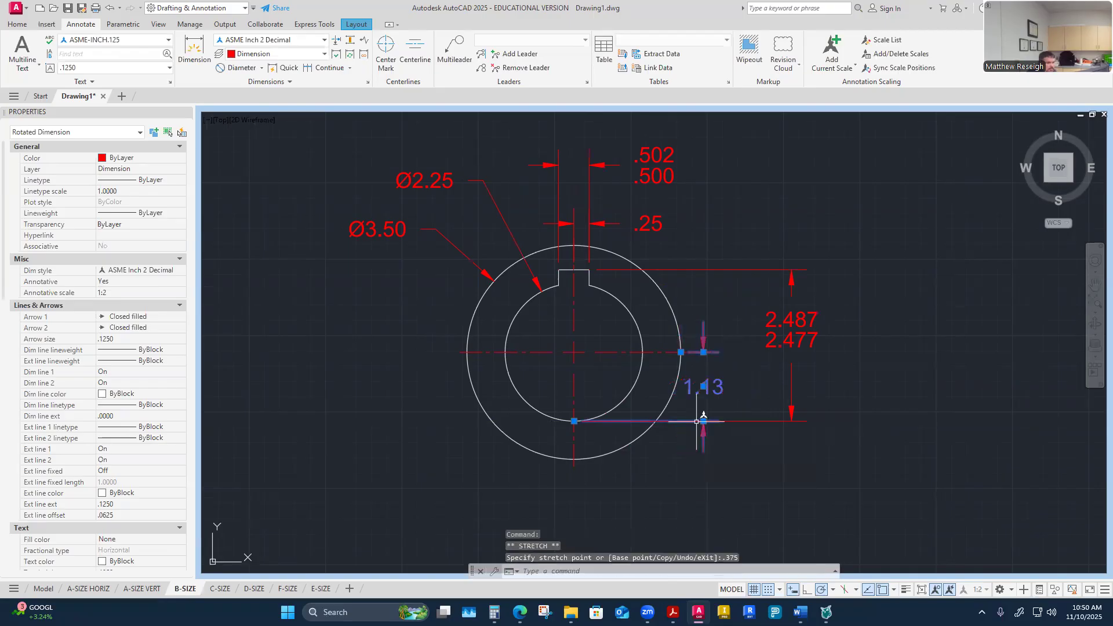
# Step: Stretch the toleranced 2.487/2.477 hub dimension line to sit .25 beyond the 1.13 dimension
pyautogui.click(794, 331)
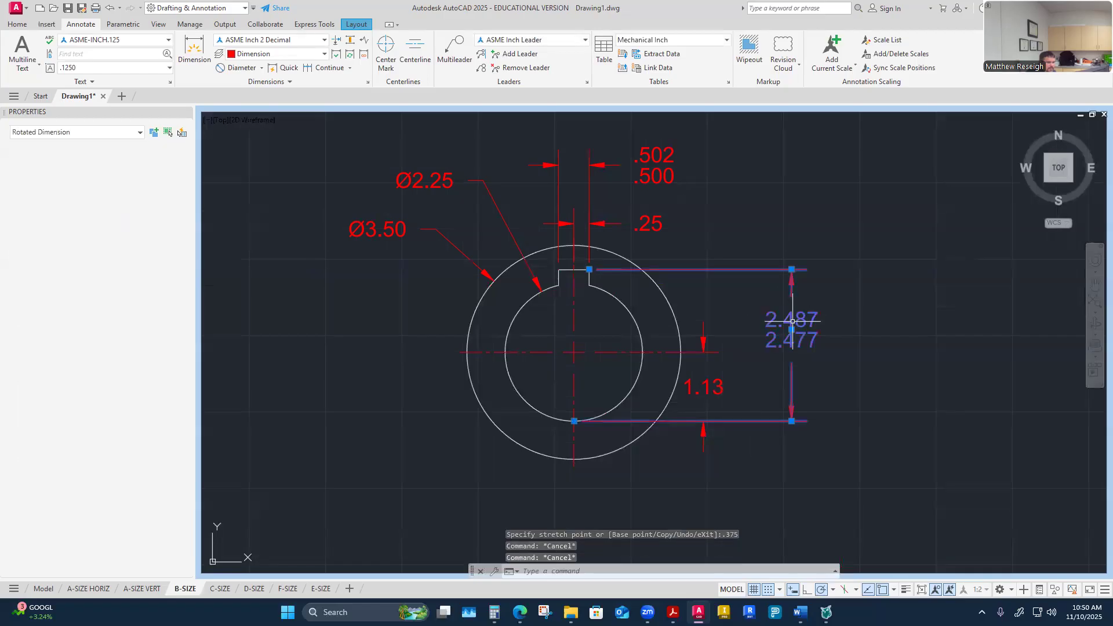
pyautogui.click(794, 331)
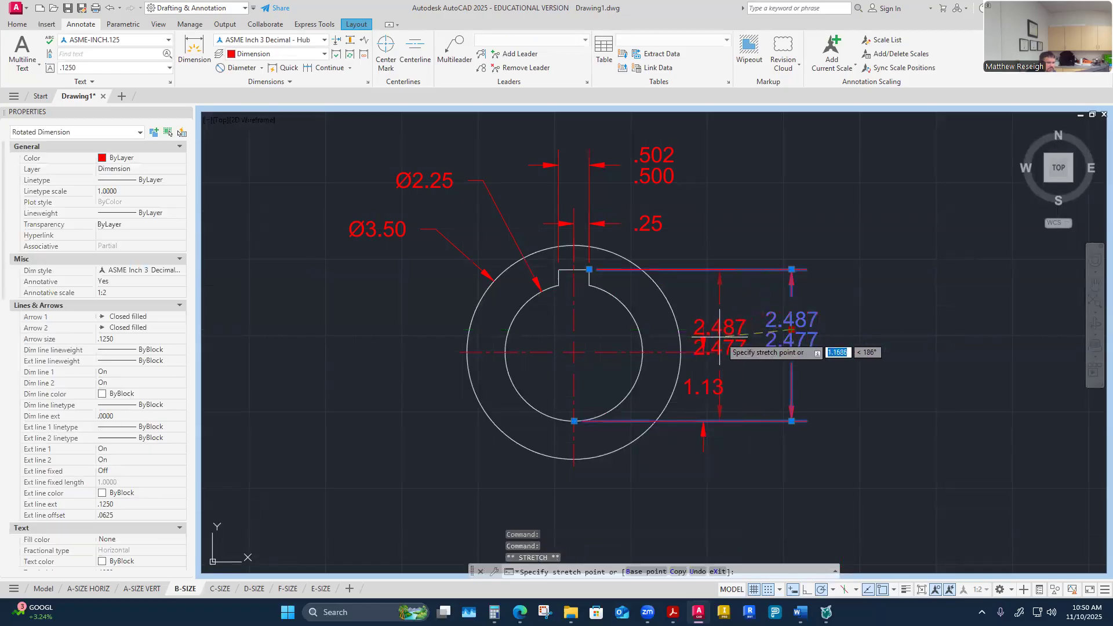
pyautogui.click(703, 329)
pyautogui.click(703, 320)
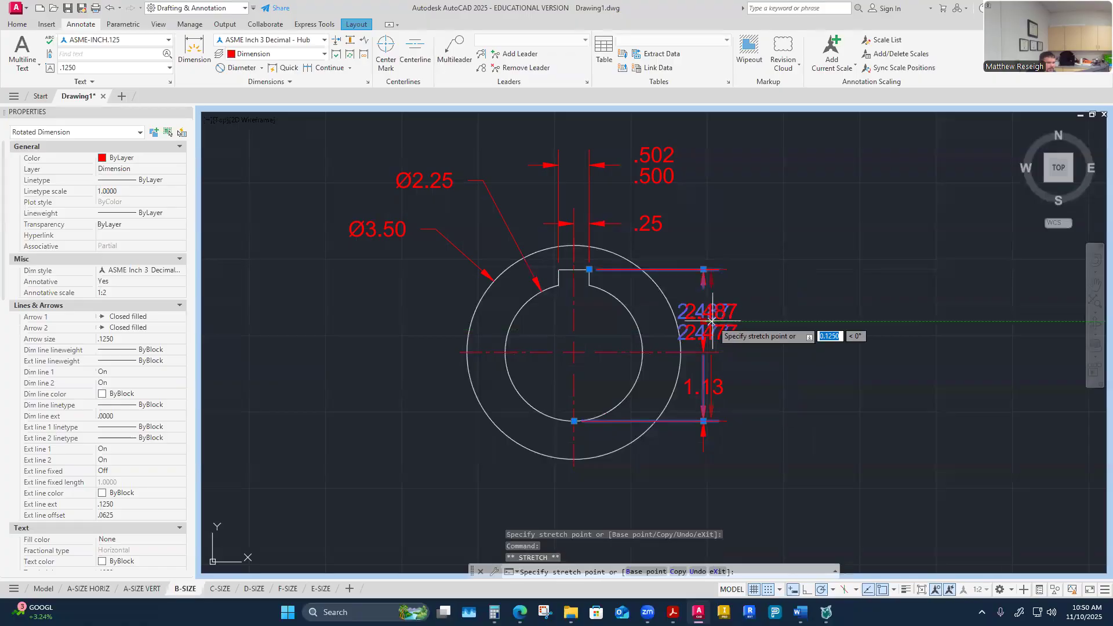
pyautogui.write('.25')
pyautogui.press('Return')
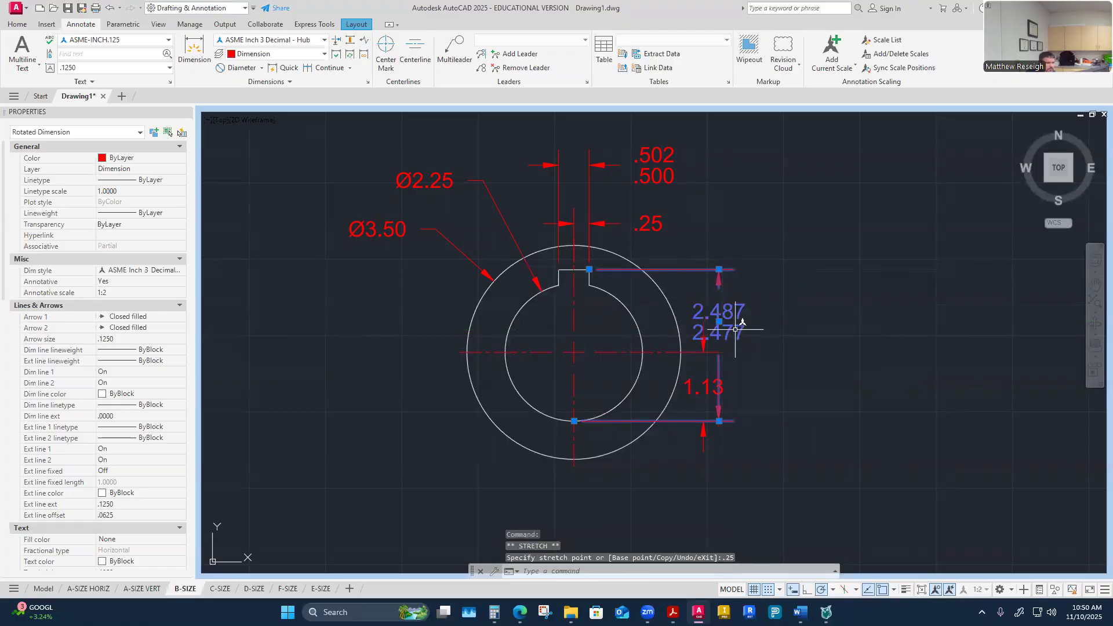
pyautogui.click(719, 321)
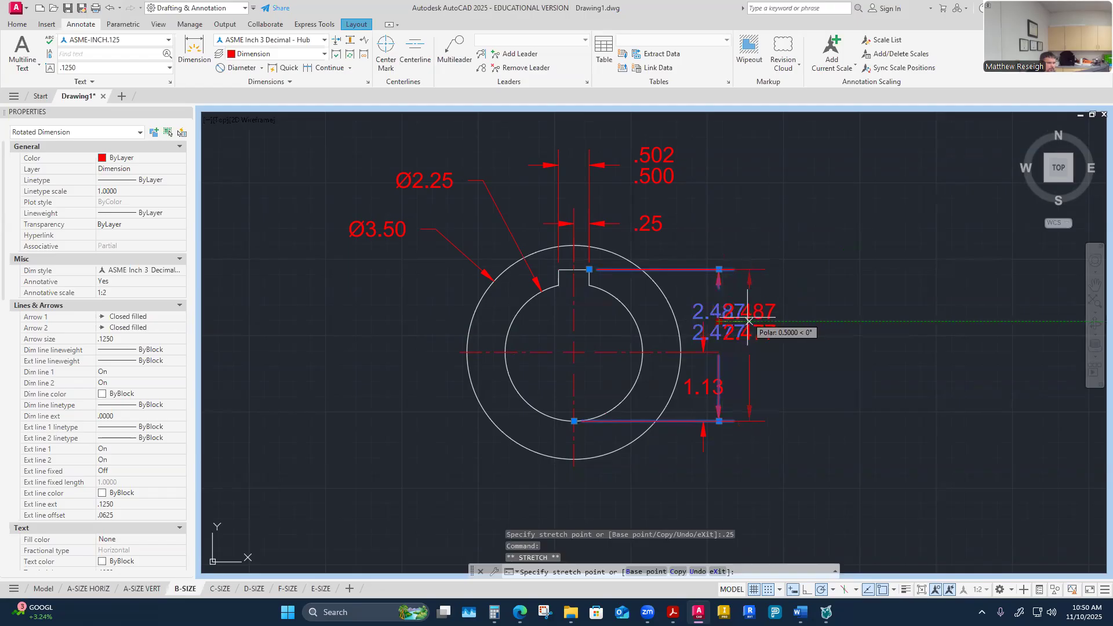
pyautogui.press('Escape')
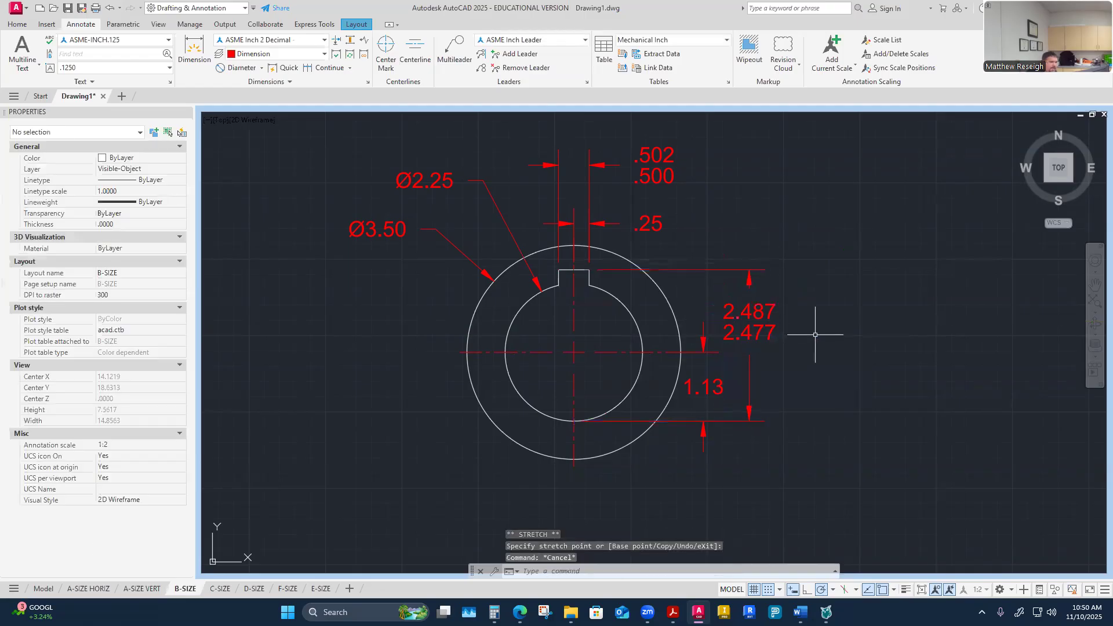
# Step: Dimension the shaft from its bottom to the keyseat floor and from its centre to its bottom
pyautogui.scroll(-2, 815, 335)
pyautogui.scroll(-4, 747, 290)
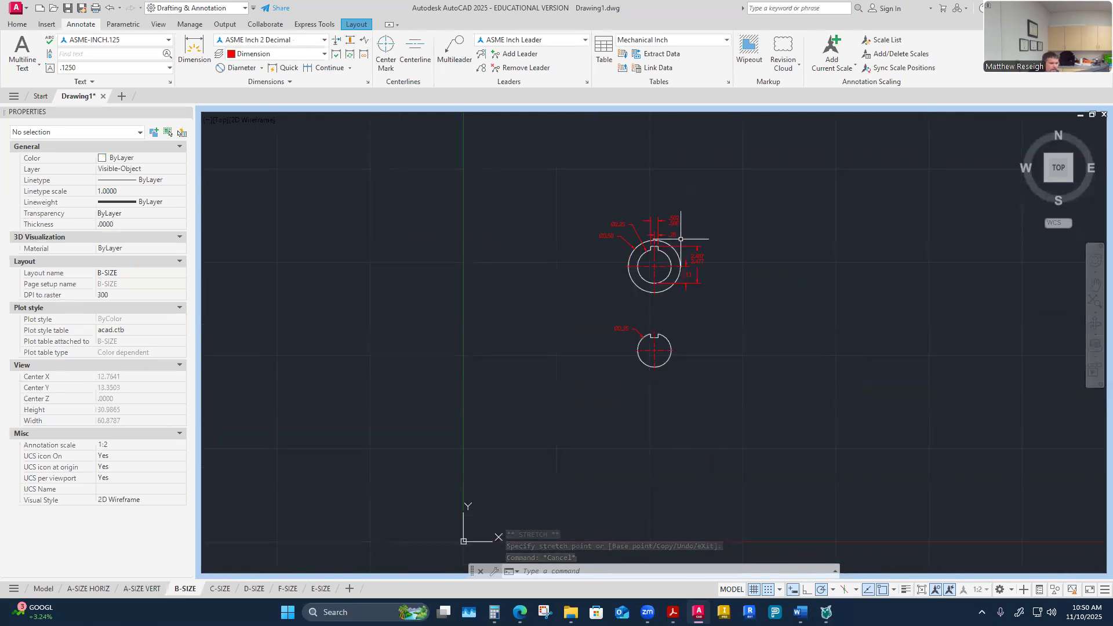
pyautogui.scroll(5, 658, 326)
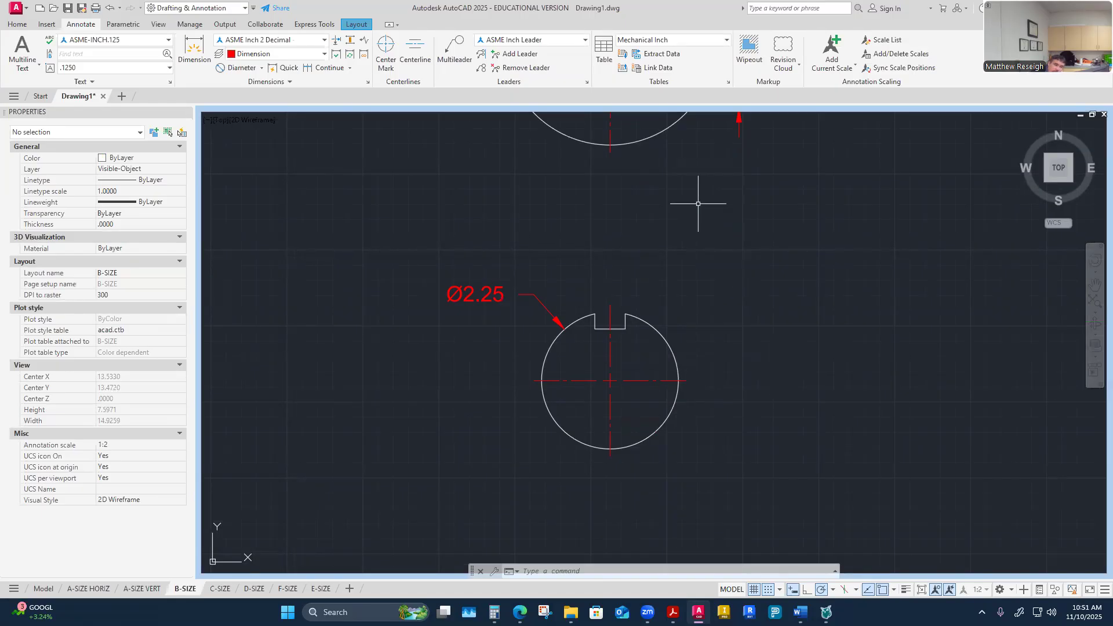
pyautogui.click(194, 50)
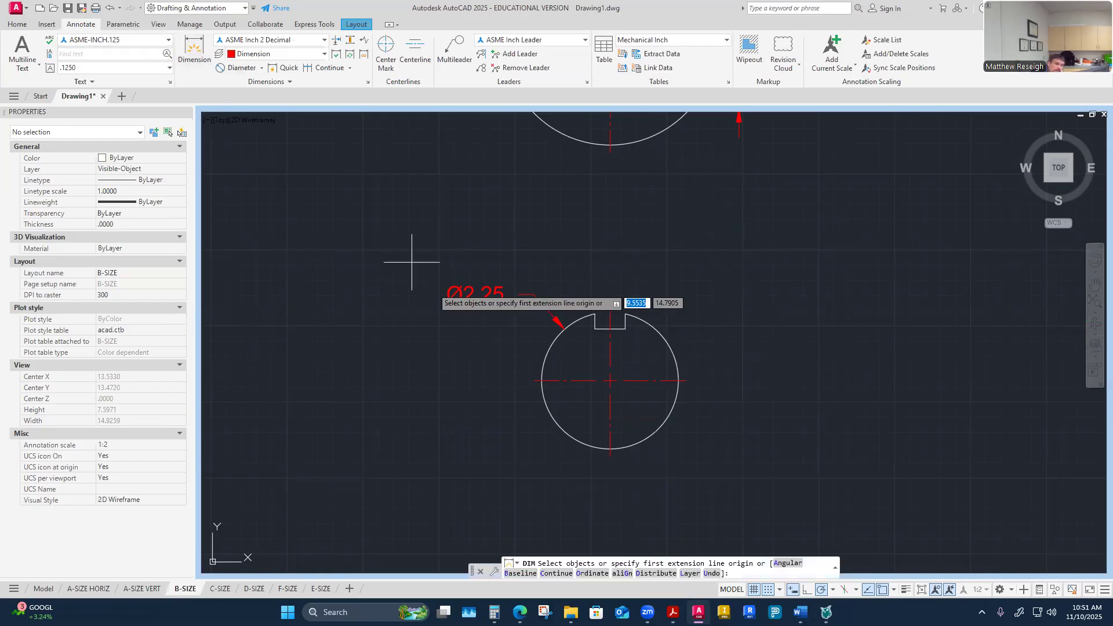
pyautogui.click(610, 448)
pyautogui.click(610, 329)
pyautogui.click(771, 346)
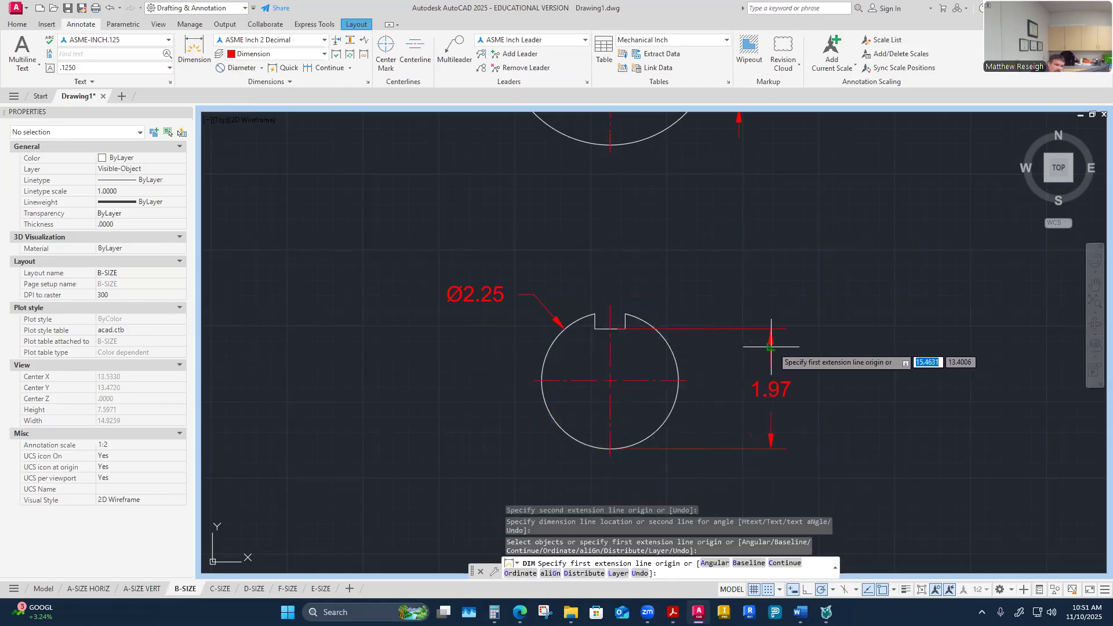
pyautogui.click(610, 380)
pyautogui.click(610, 448)
pyautogui.click(719, 453)
pyautogui.press('Escape')
pyautogui.scroll(3, 667, 406)
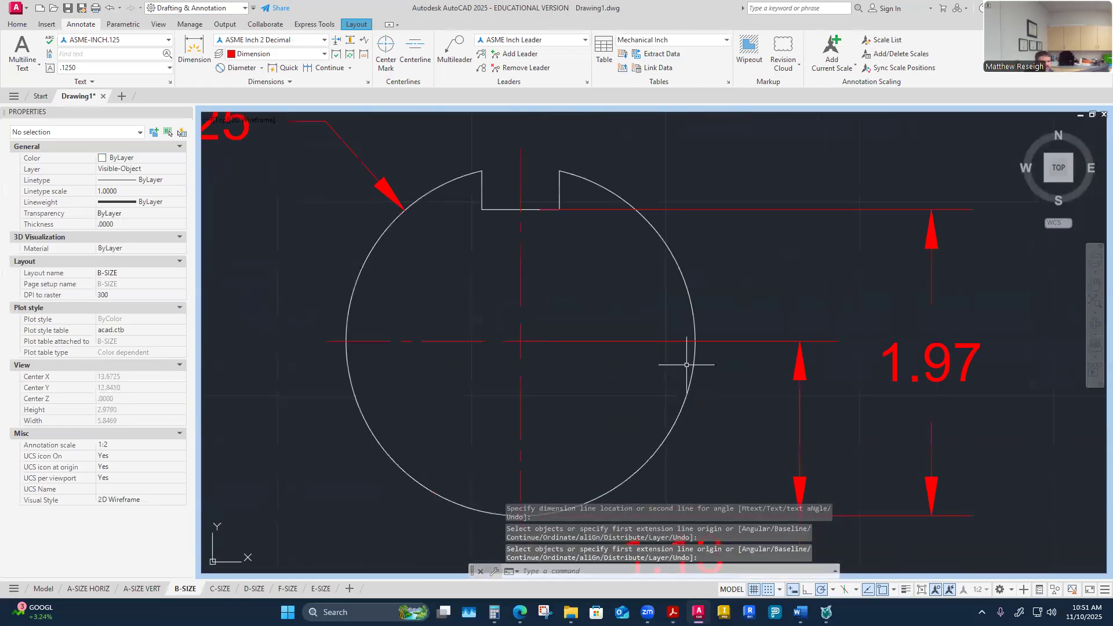
pyautogui.click(682, 341)
pyautogui.click(520, 341)
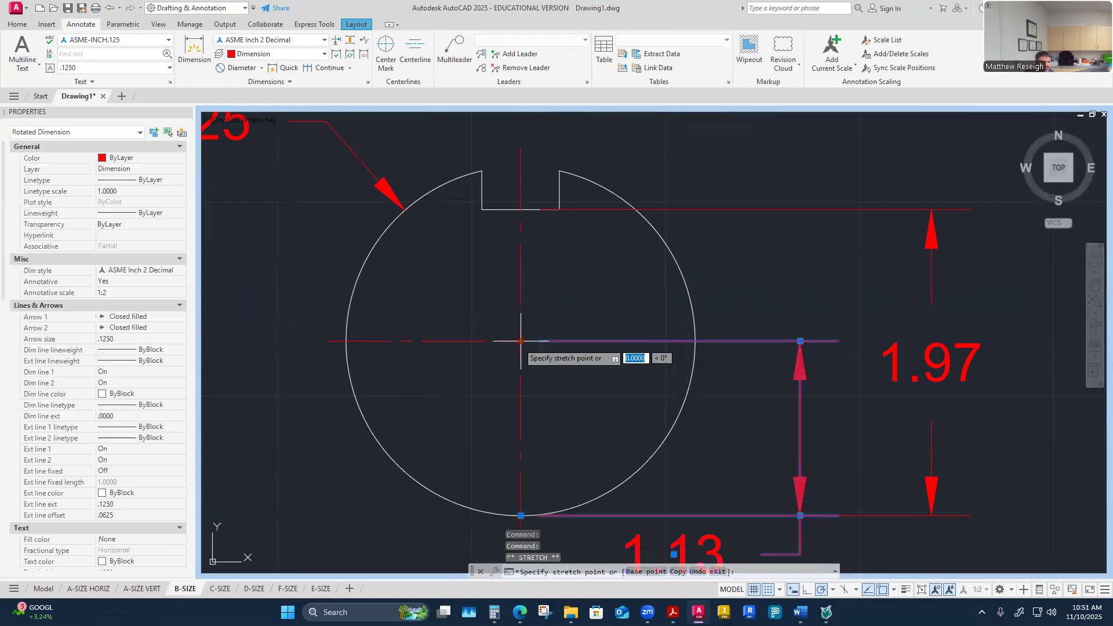
pyautogui.press('Escape')
# Step: Move the upper extension line origin of the shaft's 1.97 dimension to the keyseat's corner
pyautogui.scroll(-4, 695, 352)
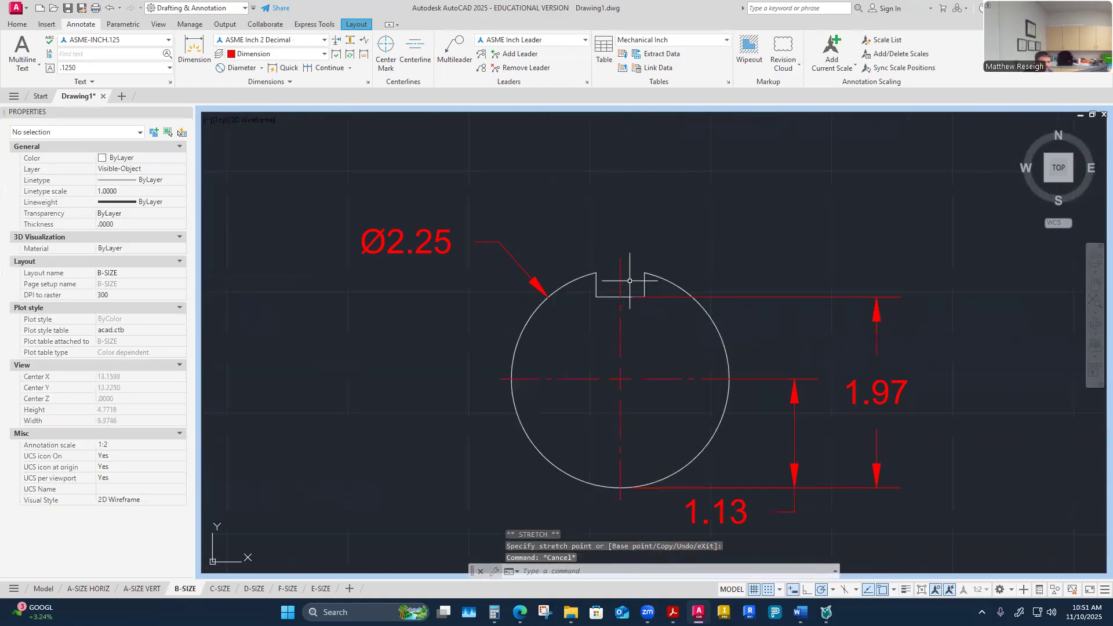
pyautogui.scroll(2, 670, 290)
pyautogui.click(629, 292)
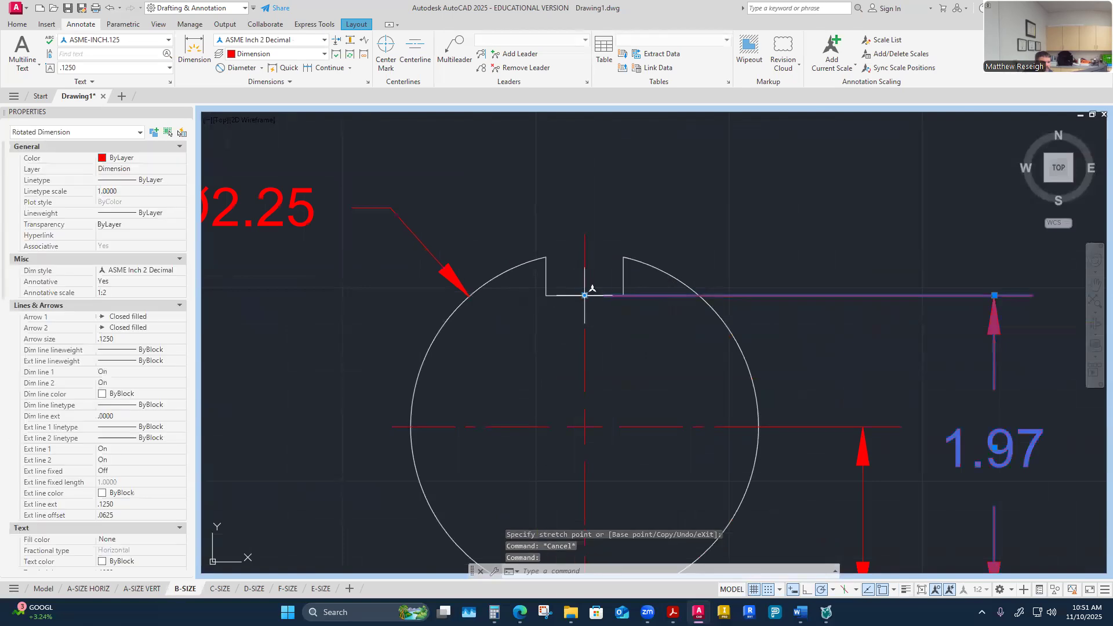
pyautogui.click(623, 296)
pyautogui.press('Escape')
# Step: Dimension the shaft keyseat's width and the distance from the centreline to its side
pyautogui.scroll(-3, 667, 330)
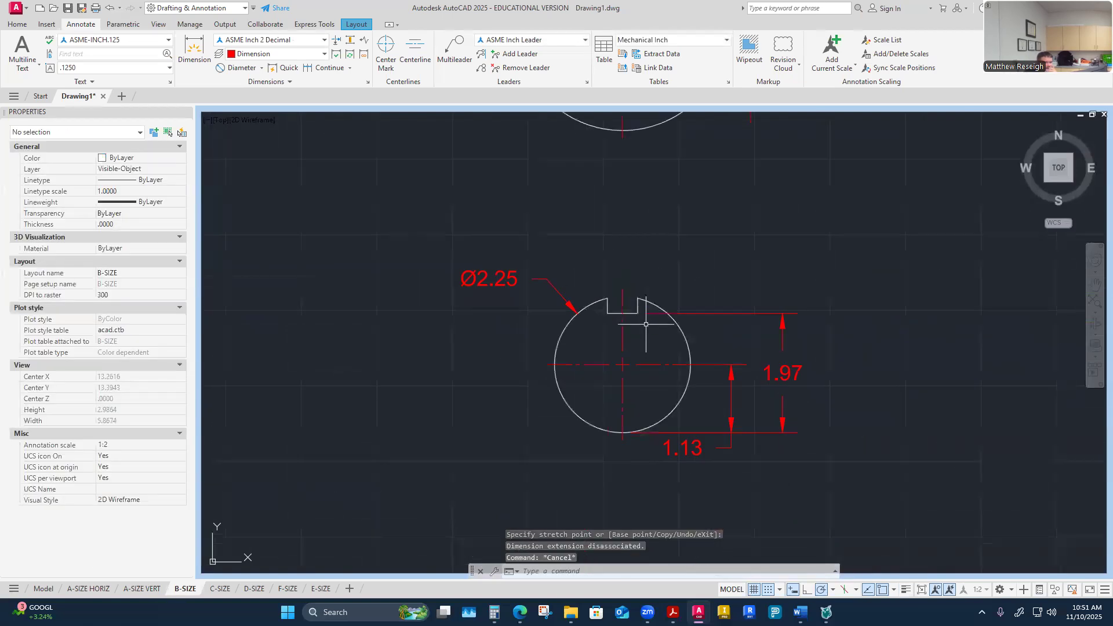
pyautogui.scroll(1, 656, 335)
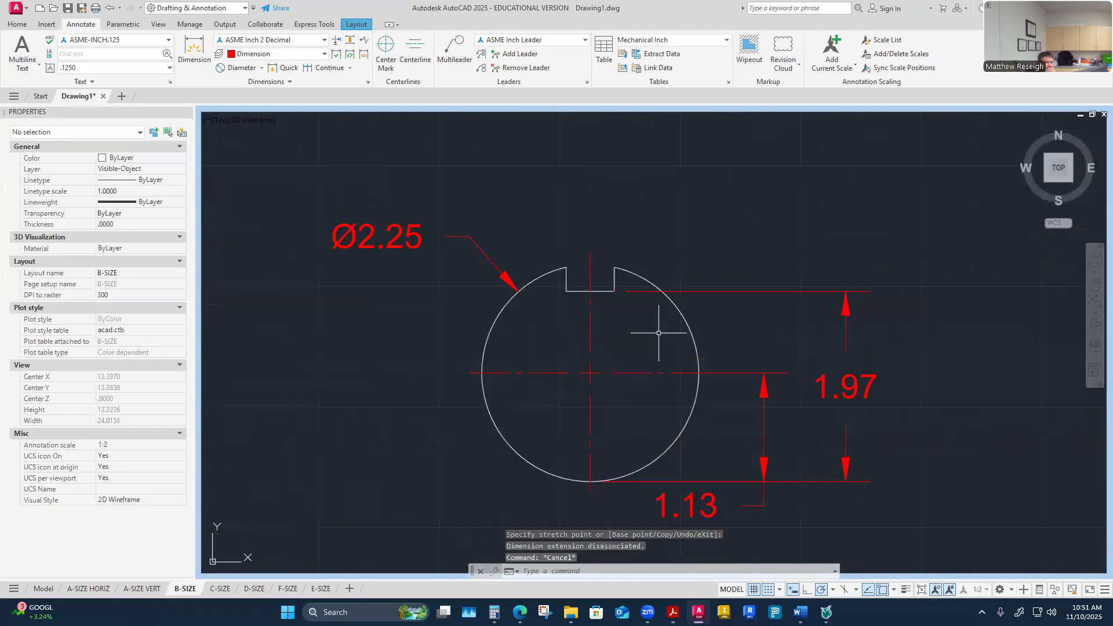
pyautogui.click(194, 51)
pyautogui.click(566, 267)
pyautogui.click(615, 267)
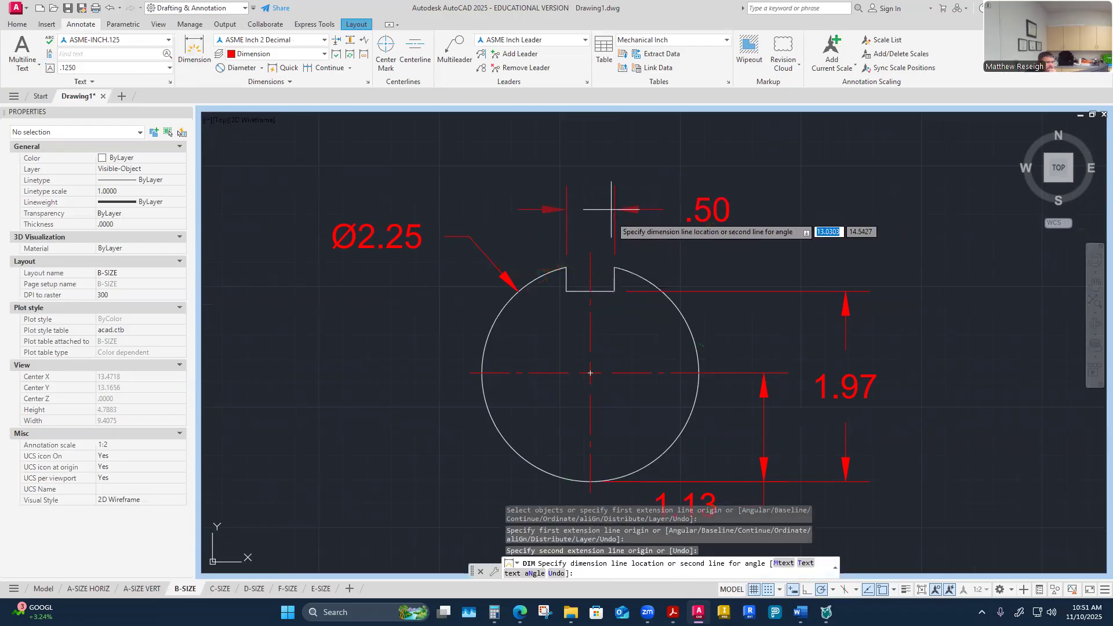
pyautogui.click(615, 135)
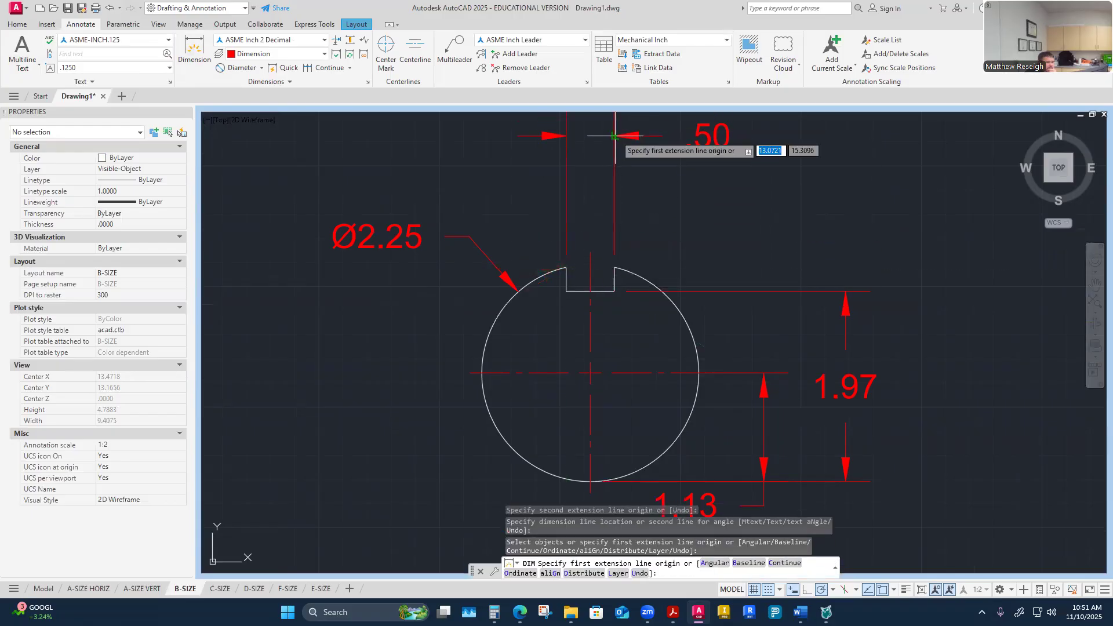
pyautogui.click(591, 294)
pyautogui.click(615, 267)
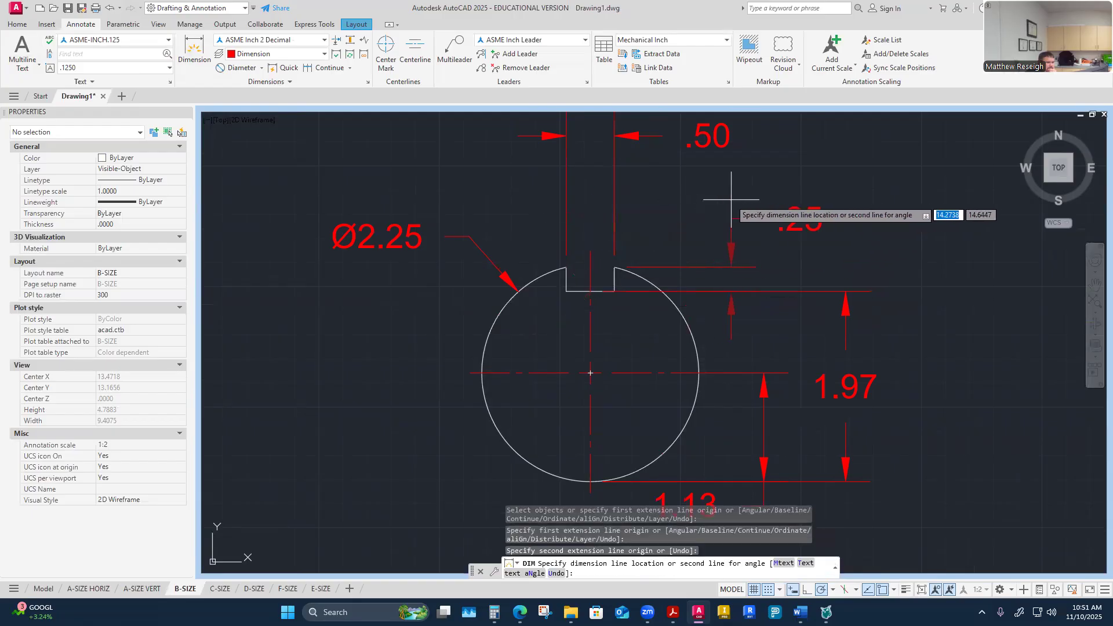
pyautogui.click(660, 217)
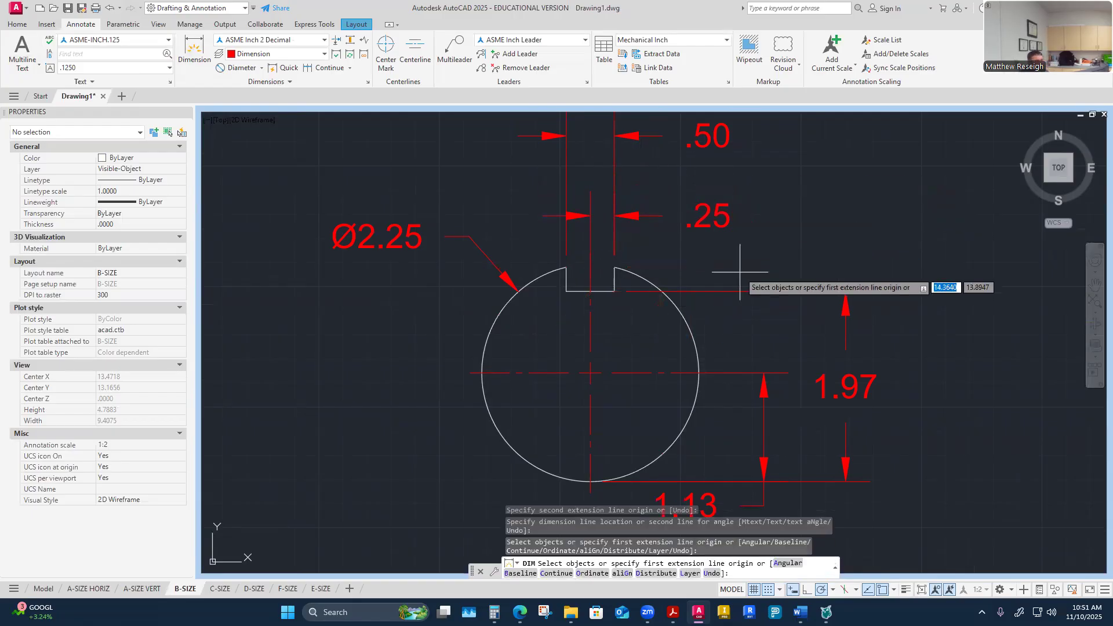
pyautogui.press('Escape')
# Step: Switch to the Word worksheet to review the shaft and hub tolerance values, then return to AutoCAD
pyautogui.scroll(-3, 703, 252)
pyautogui.scroll(1, 713, 241)
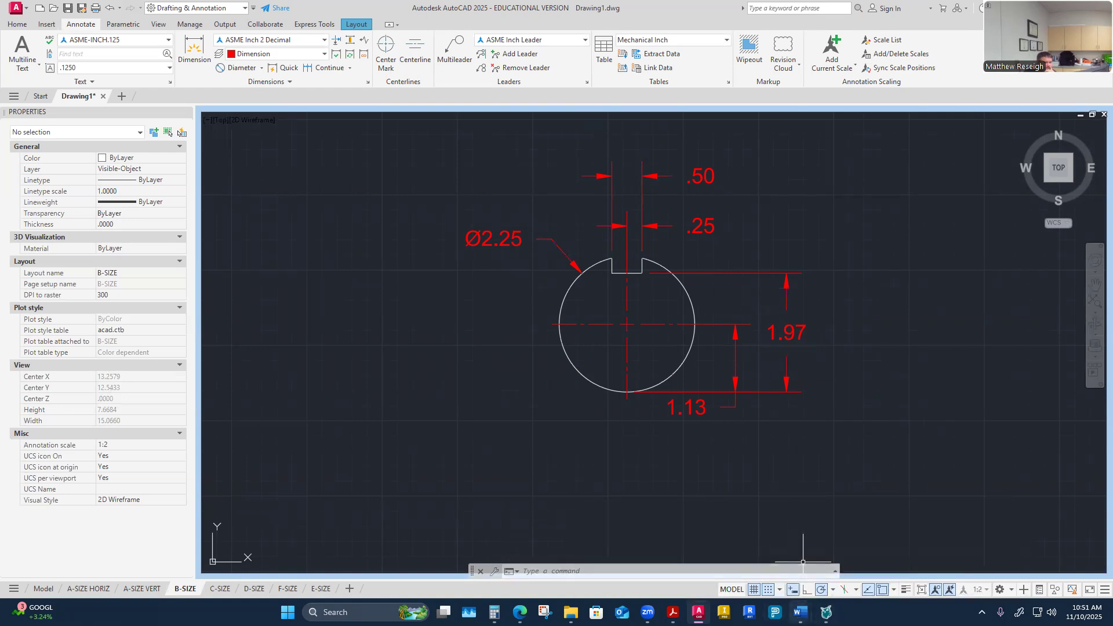
pyautogui.moveTo(800, 612)
pyautogui.click(655, 555)
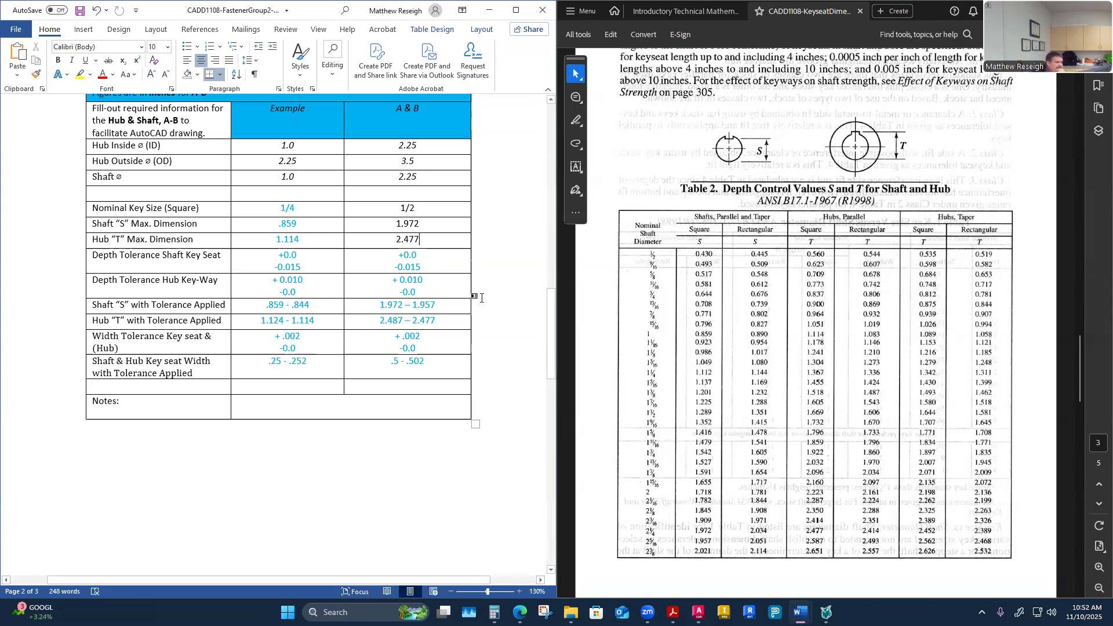
pyautogui.scroll(5, 481, 298)
pyautogui.scroll(-6, 481, 297)
pyautogui.scroll(2, 482, 297)
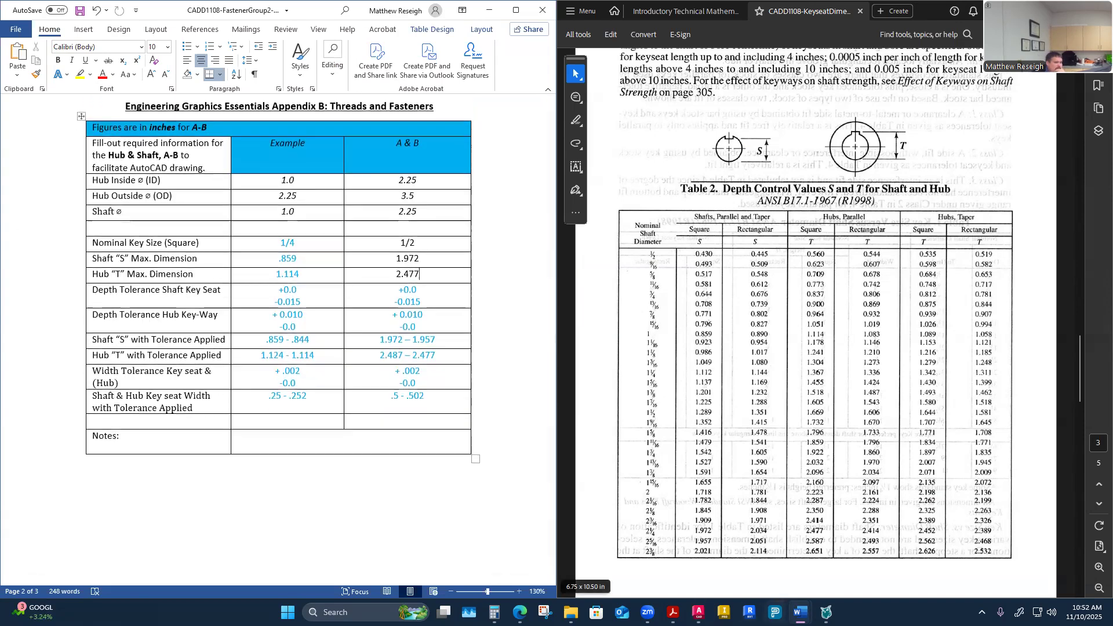
pyautogui.click(698, 612)
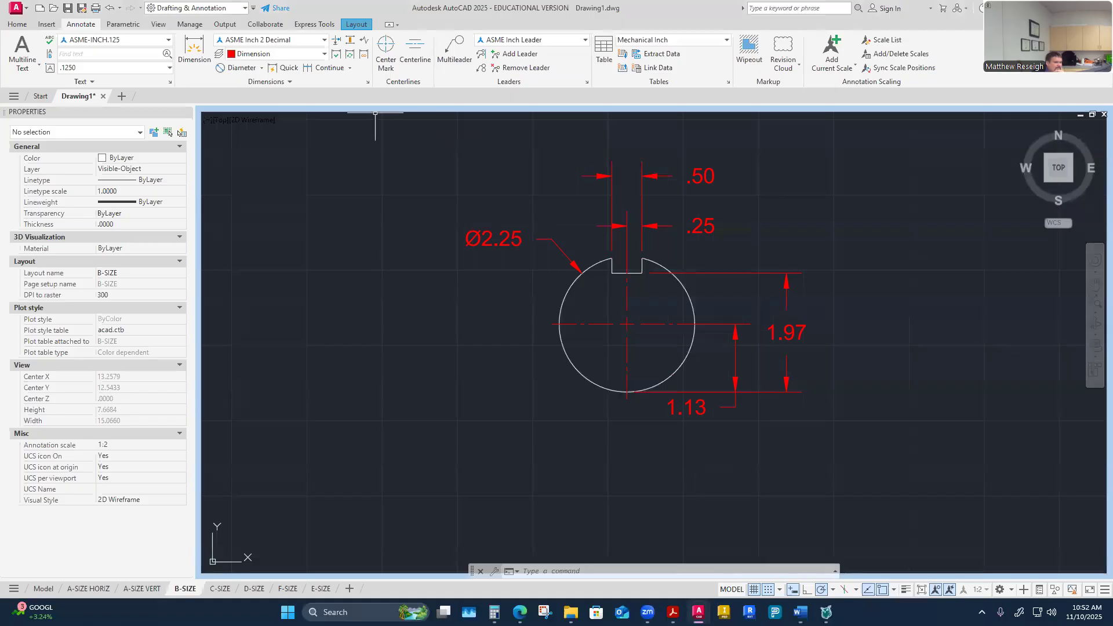
# Step: Start a new dimension style based on ASME Inch 3 Decimal - Hub and name it ASME Inch 3 Decimal - Shaft
pyautogui.click(367, 82)
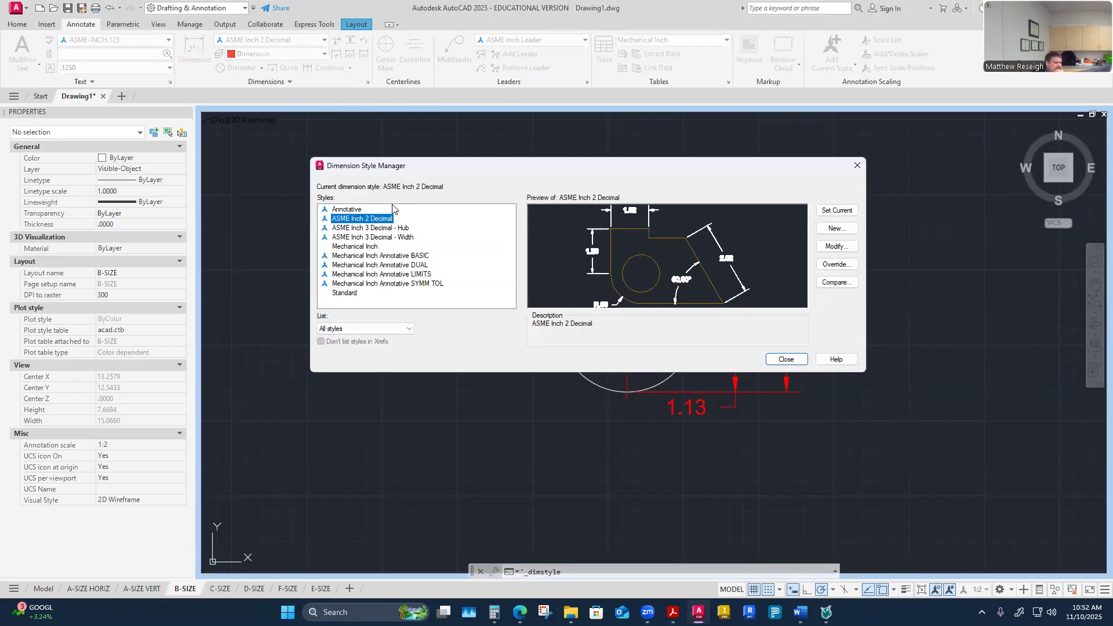
pyautogui.click(398, 229)
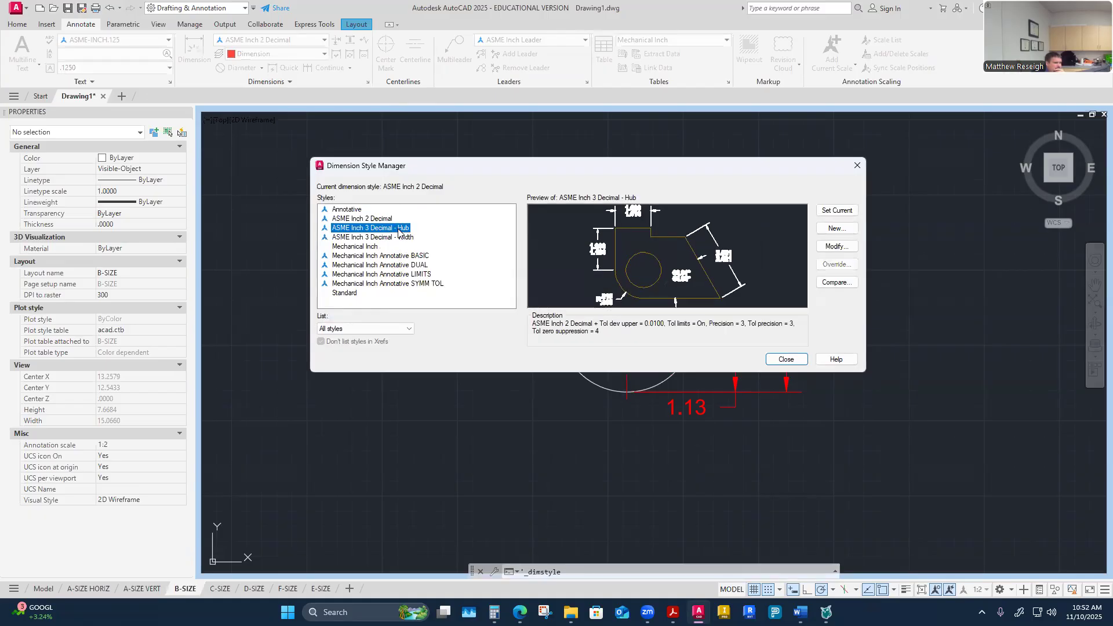
pyautogui.click(835, 229)
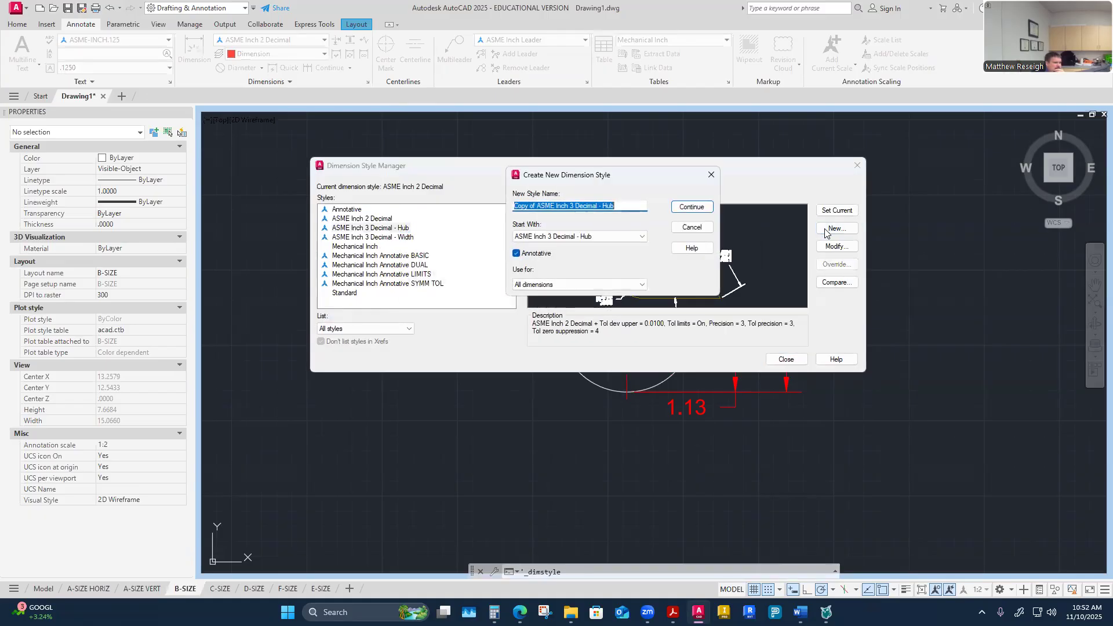
pyautogui.moveTo(540, 206); pyautogui.dragTo(444, 211)
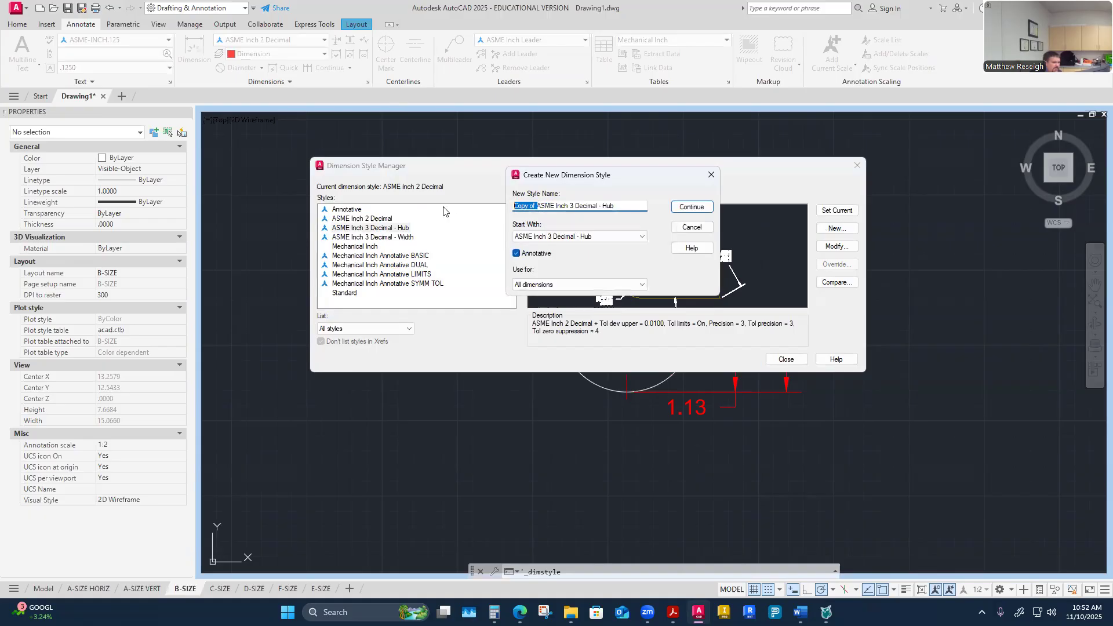
pyautogui.press('BackSpace')
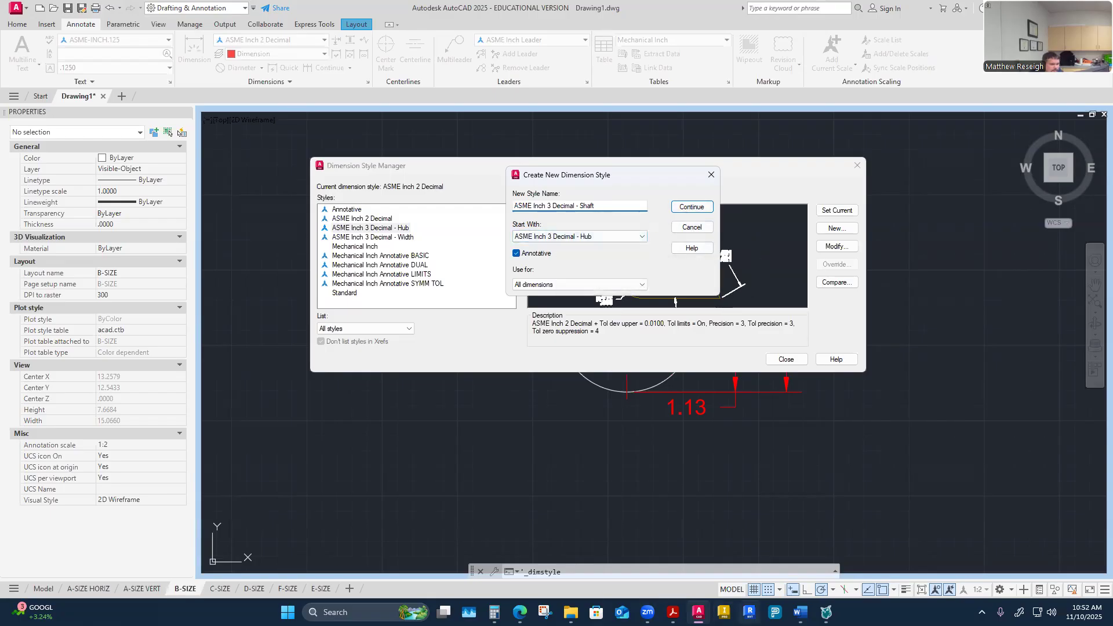
# Step: Switch to the Word worksheet to check the shaft depth tolerance, then return to AutoCAD
pyautogui.moveTo(800, 612)
pyautogui.click(641, 548)
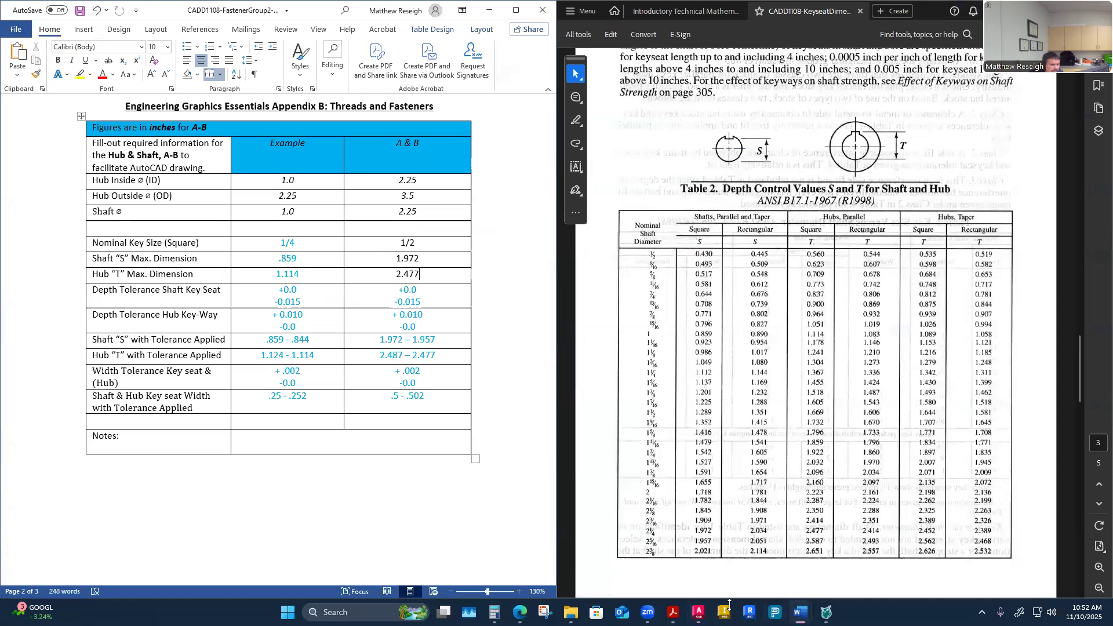
pyautogui.moveTo(698, 612)
pyautogui.click(719, 539)
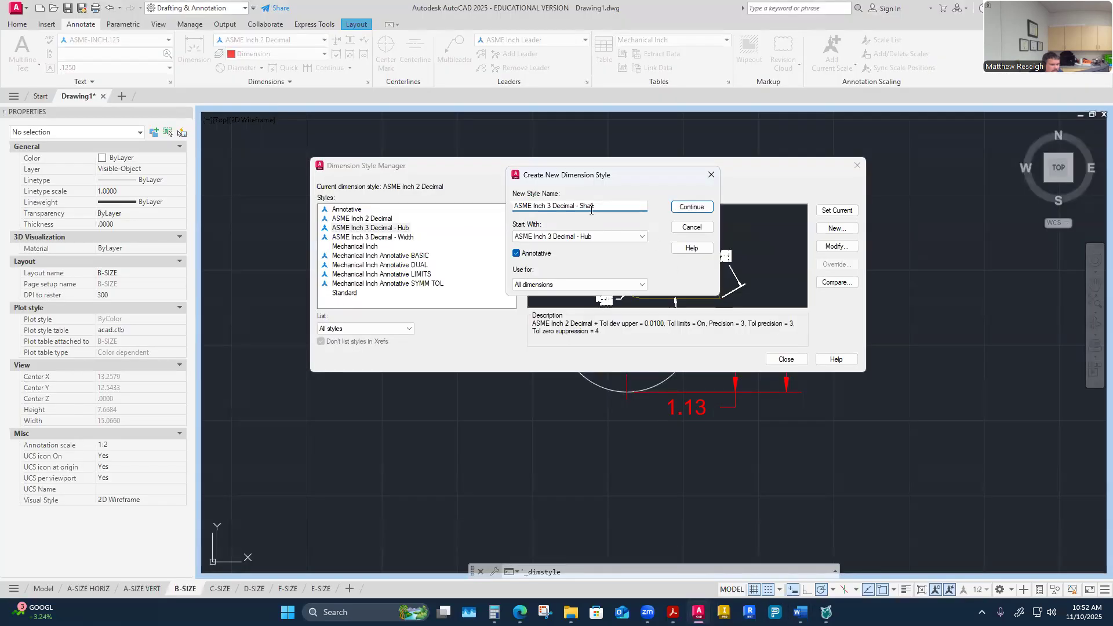
# Step: Set the shaft style's limits tolerance to an upper value of 0 and a lower value of .015, then close the manager
pyautogui.click(687, 208)
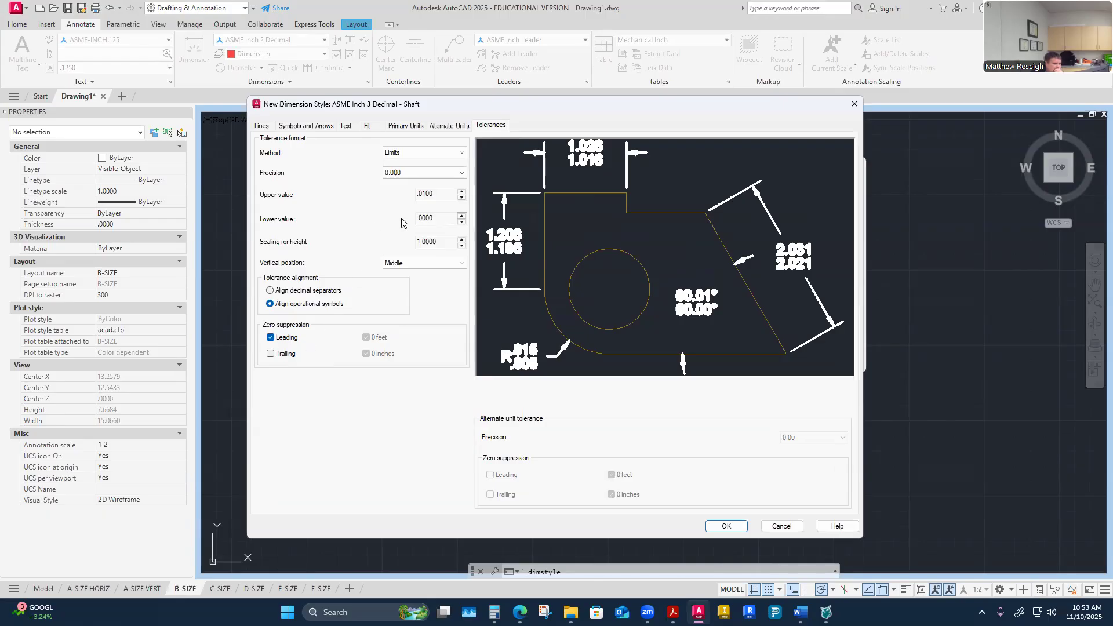
pyautogui.doubleClick(440, 193)
pyautogui.write('0')
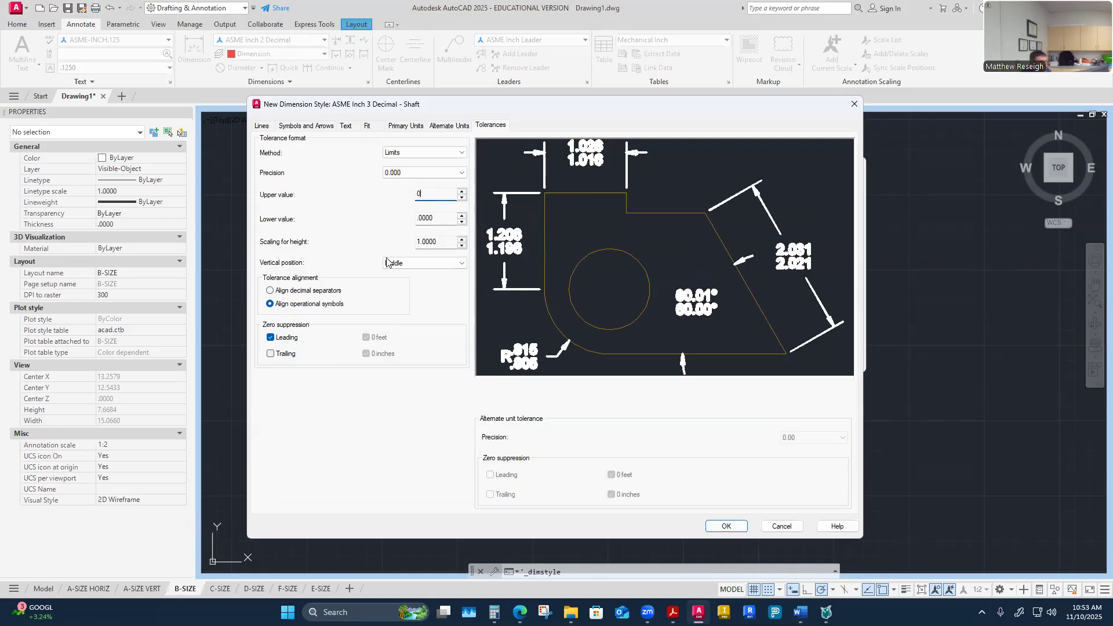
pyautogui.click(438, 220)
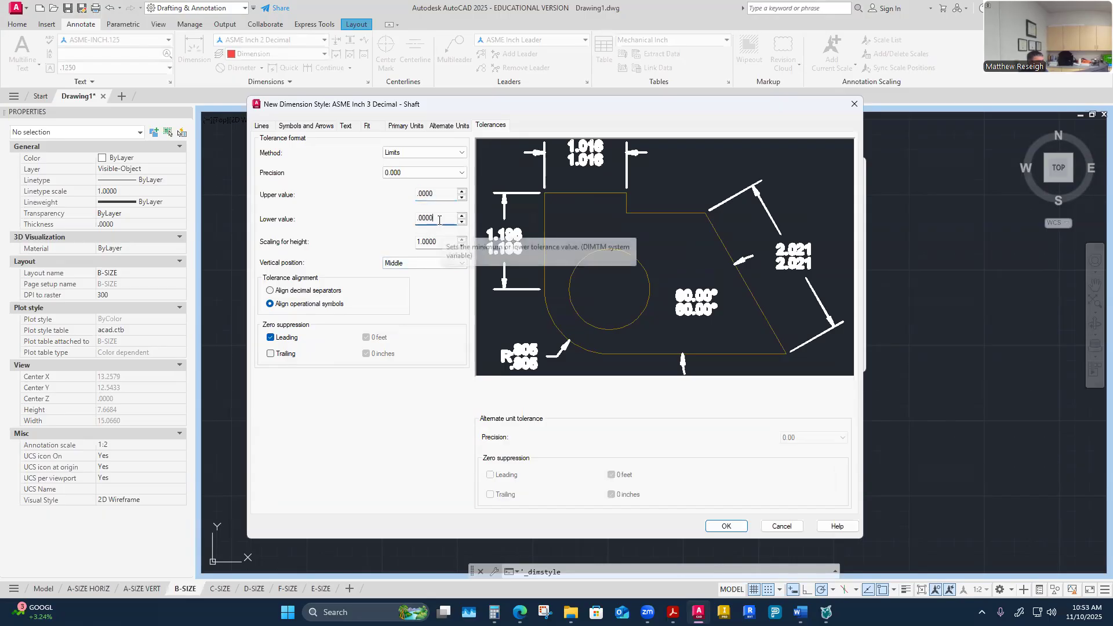
pyautogui.press('BackSpace')
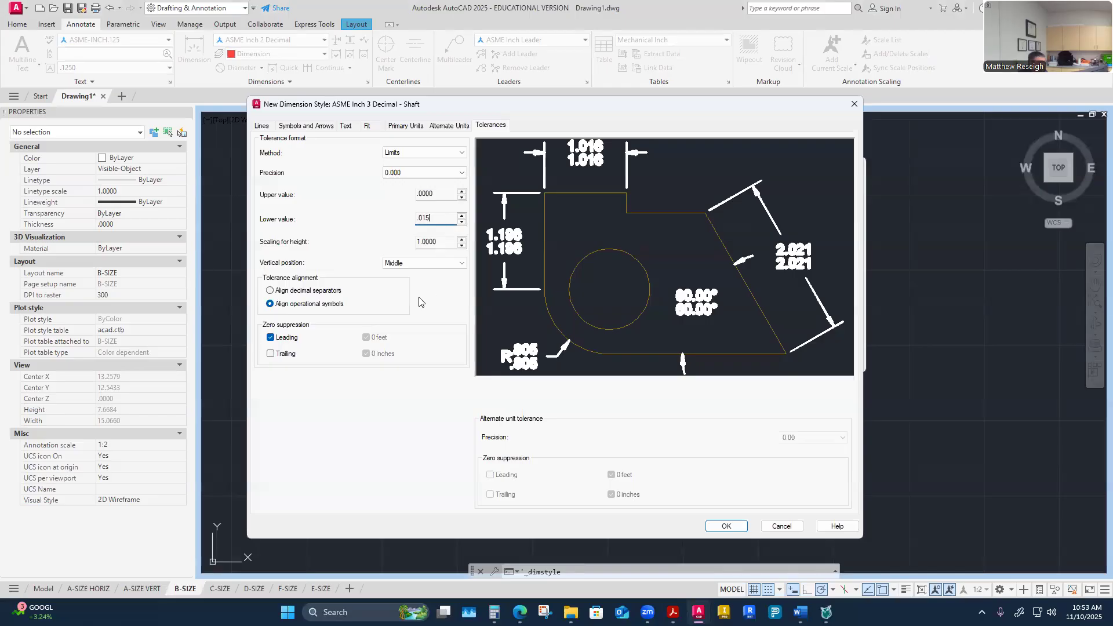
pyautogui.click(440, 193)
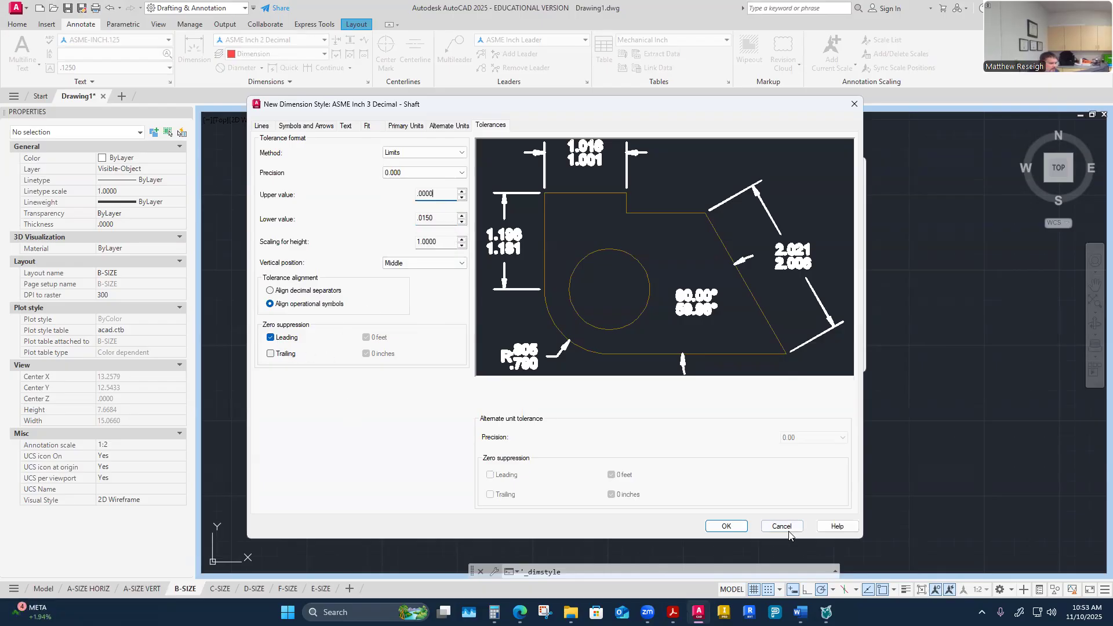
pyautogui.click(726, 526)
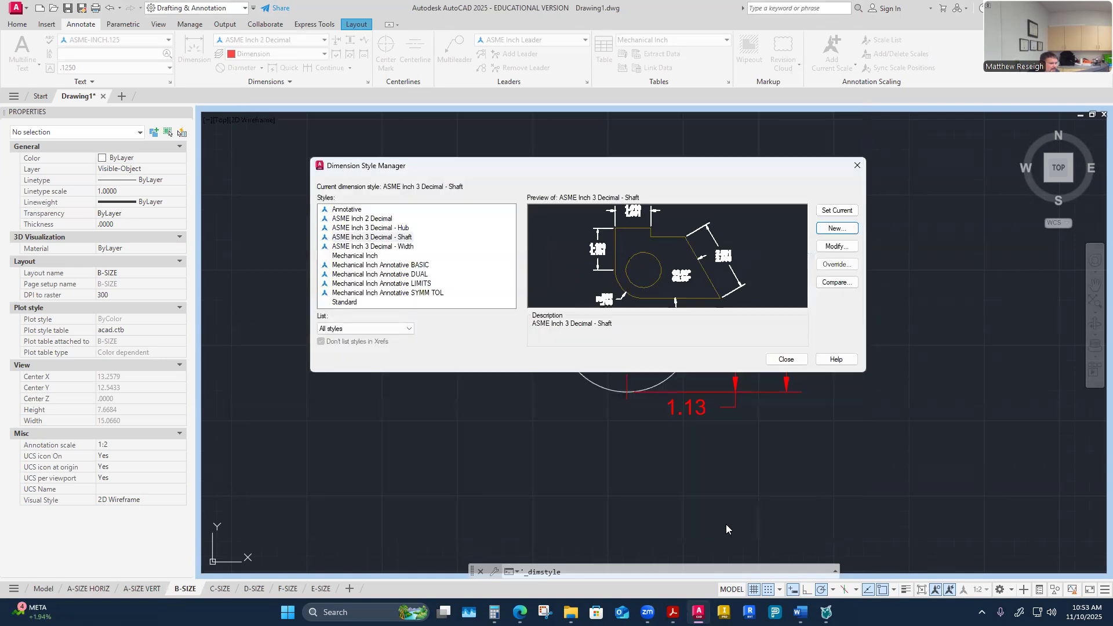
pyautogui.click(785, 359)
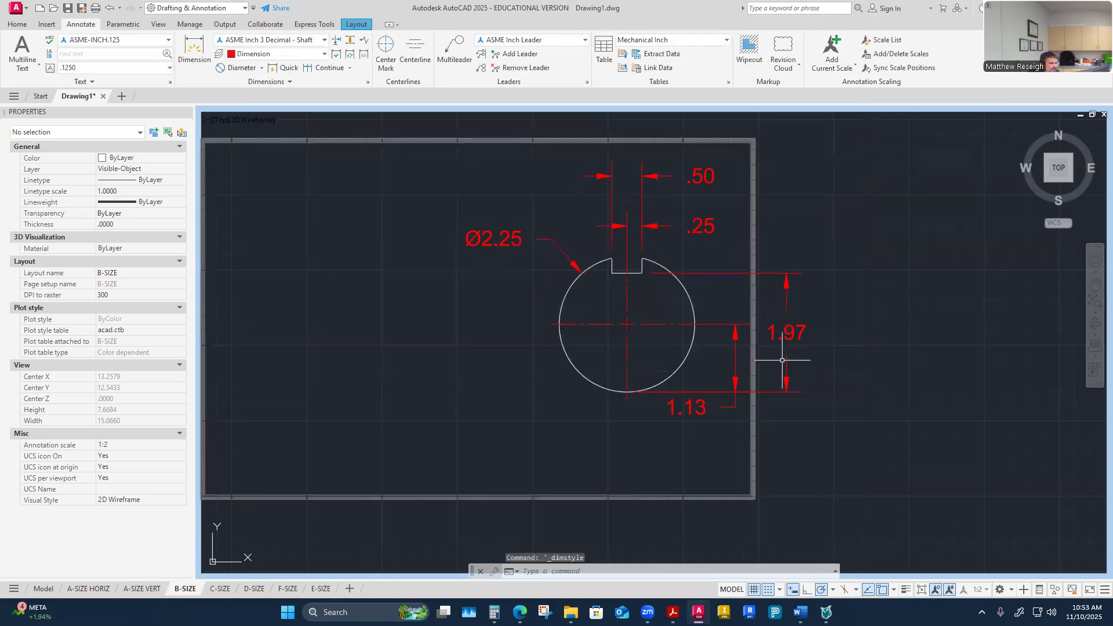
# Step: Apply the ASME Inch 3 Decimal - Shaft style to the shaft's 1.97 depth dimension
pyautogui.click(798, 327)
pyautogui.rightClick(801, 329)
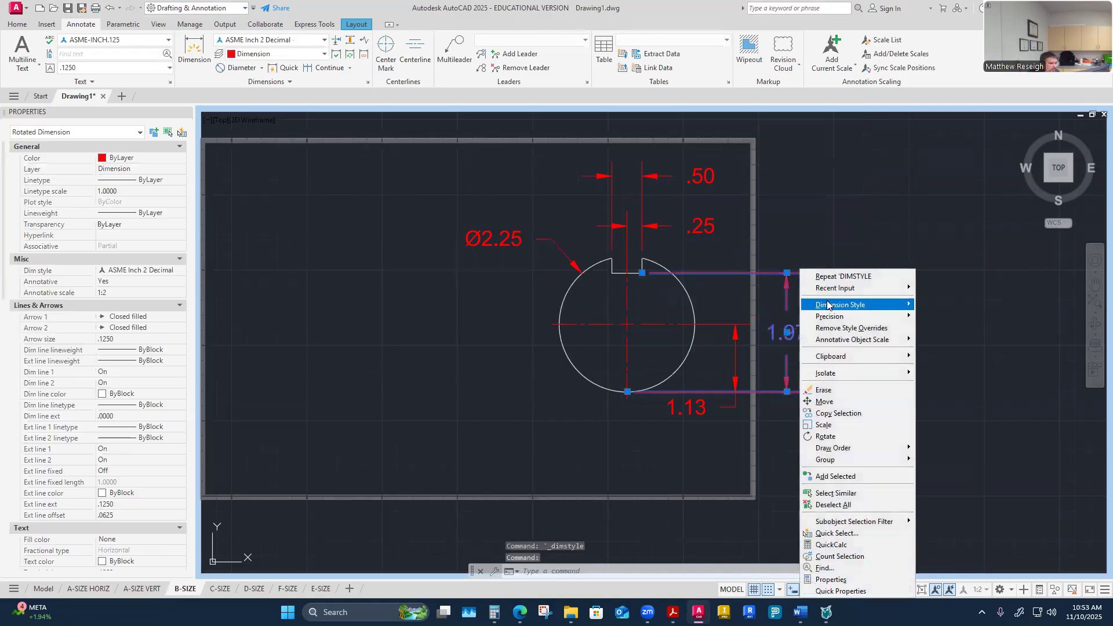
pyautogui.moveTo(827, 305)
pyautogui.click(954, 324)
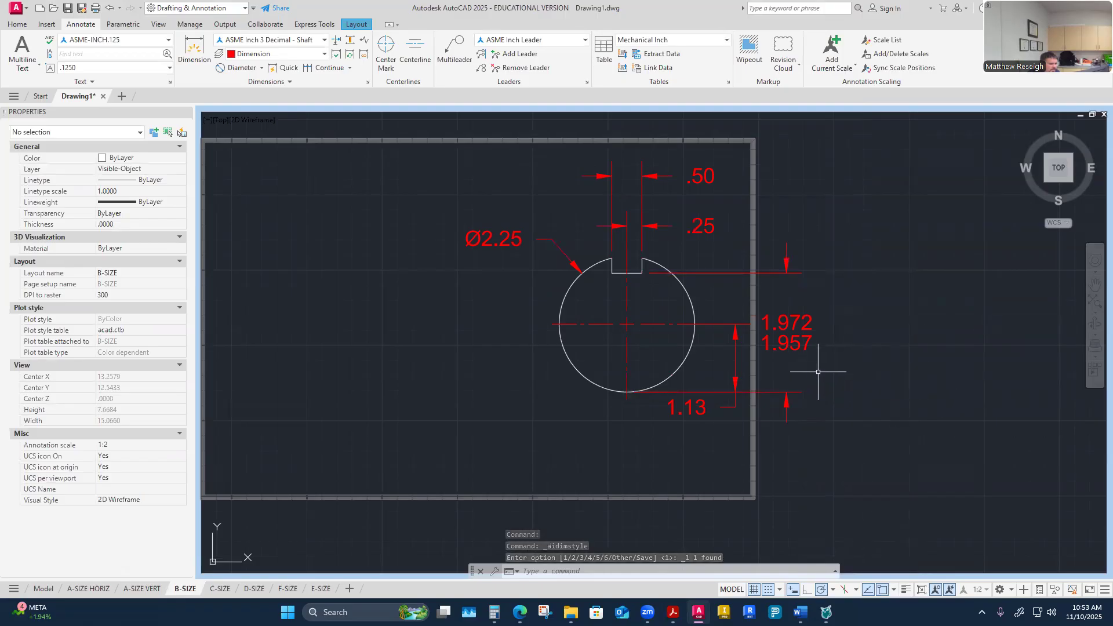
# Step: Switch to the Word worksheet to review the tolerance values, then return to AutoCAD
pyautogui.moveTo(799, 612)
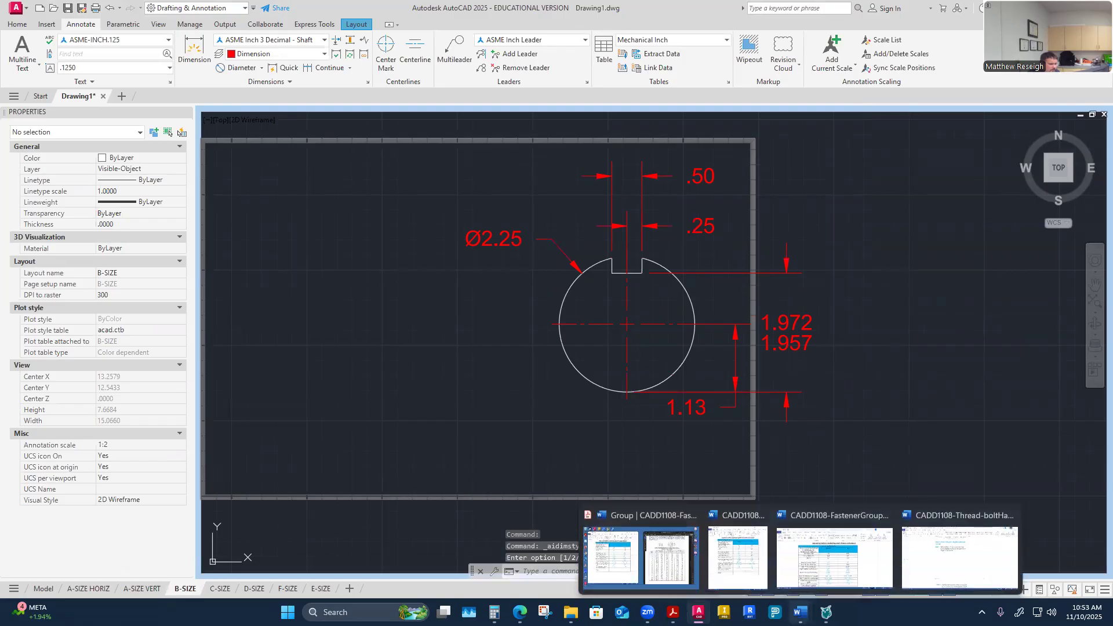
pyautogui.click(643, 550)
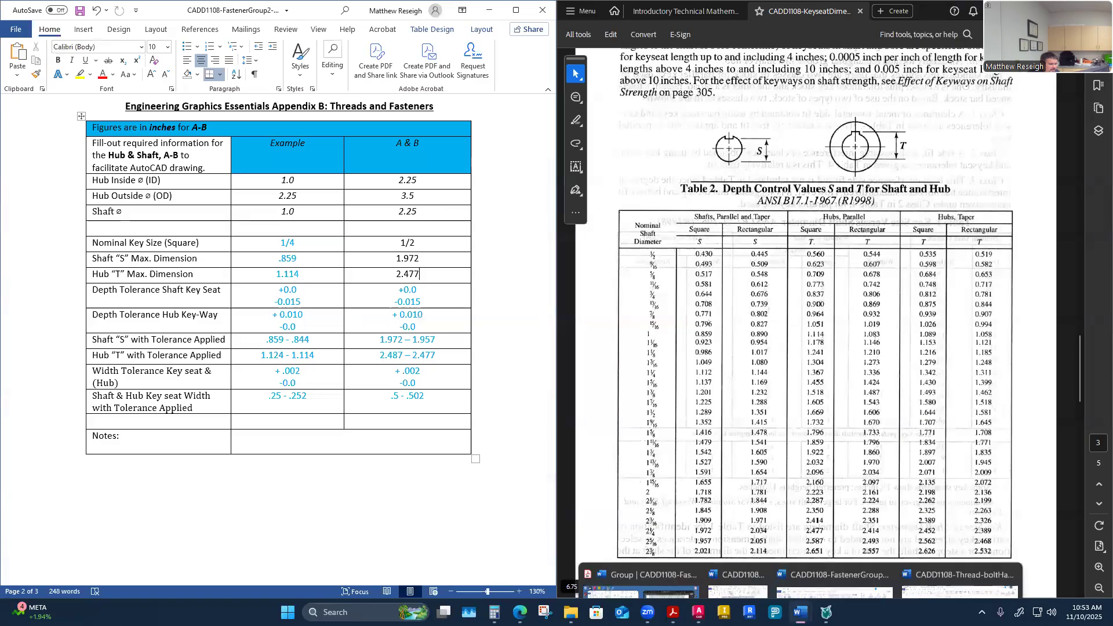
pyautogui.moveTo(699, 612)
pyautogui.click(673, 545)
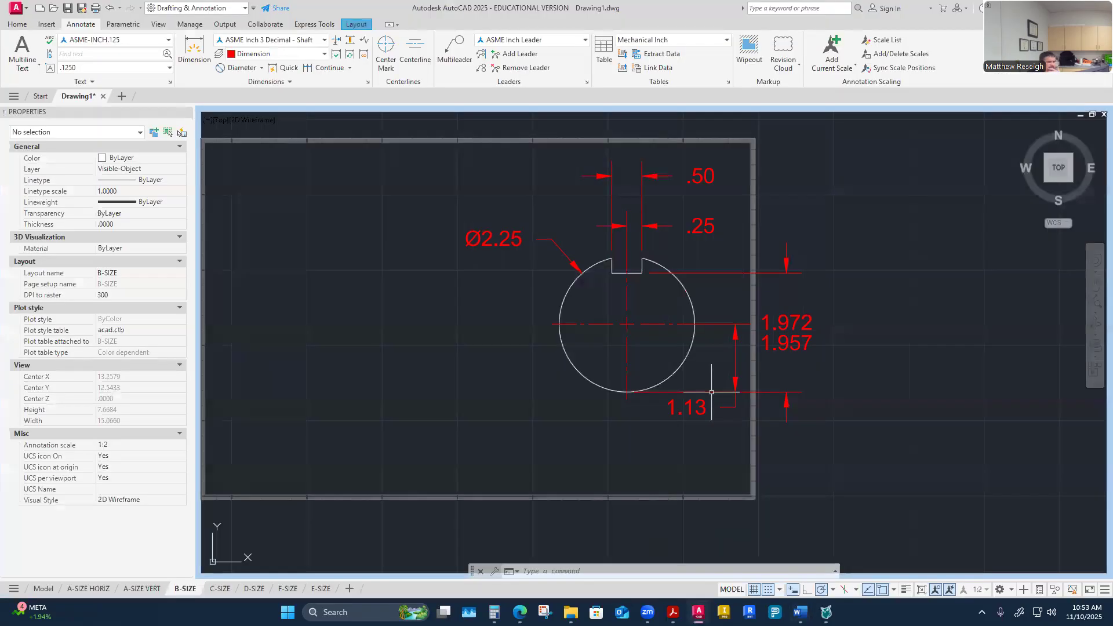
# Step: Reposition the 1.972/1.957 and 1.13 vertical dimensions to the right of the shaft circle
pyautogui.click(711, 391)
pyautogui.click(786, 333)
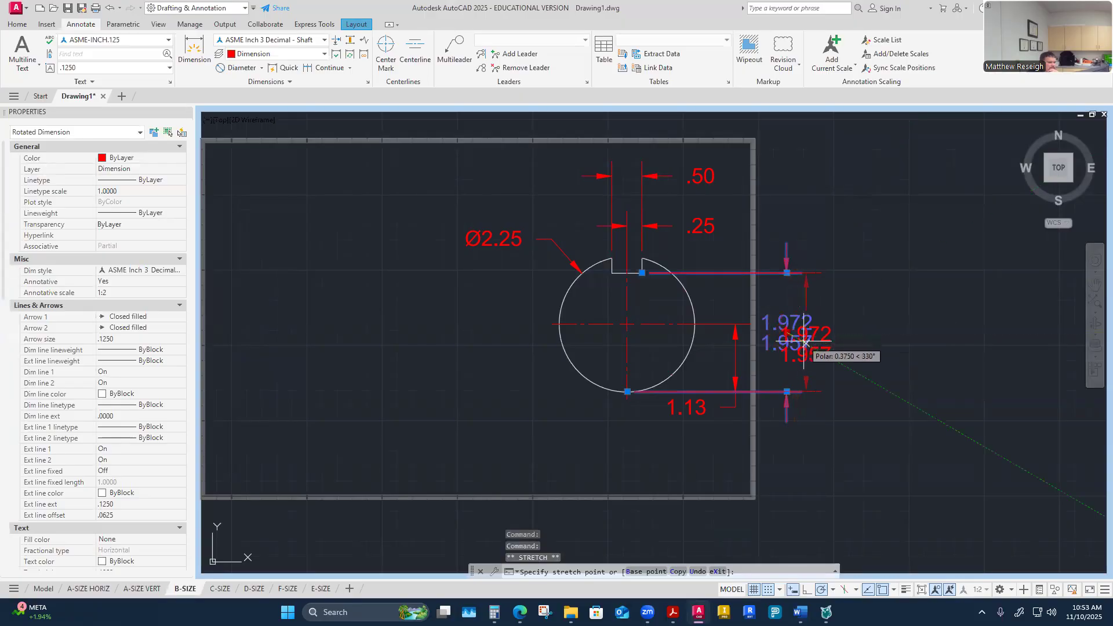
pyautogui.click(804, 341)
pyautogui.click(877, 381)
pyautogui.press('Escape')
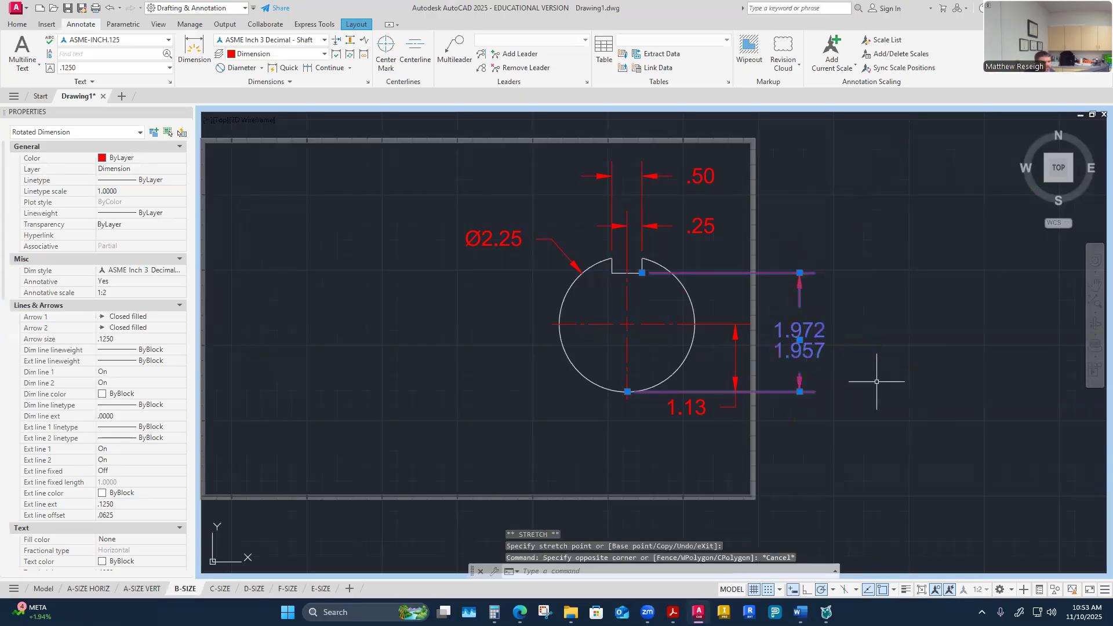
pyautogui.press('Escape')
pyautogui.click(684, 413)
pyautogui.press('Escape')
pyautogui.click(690, 410)
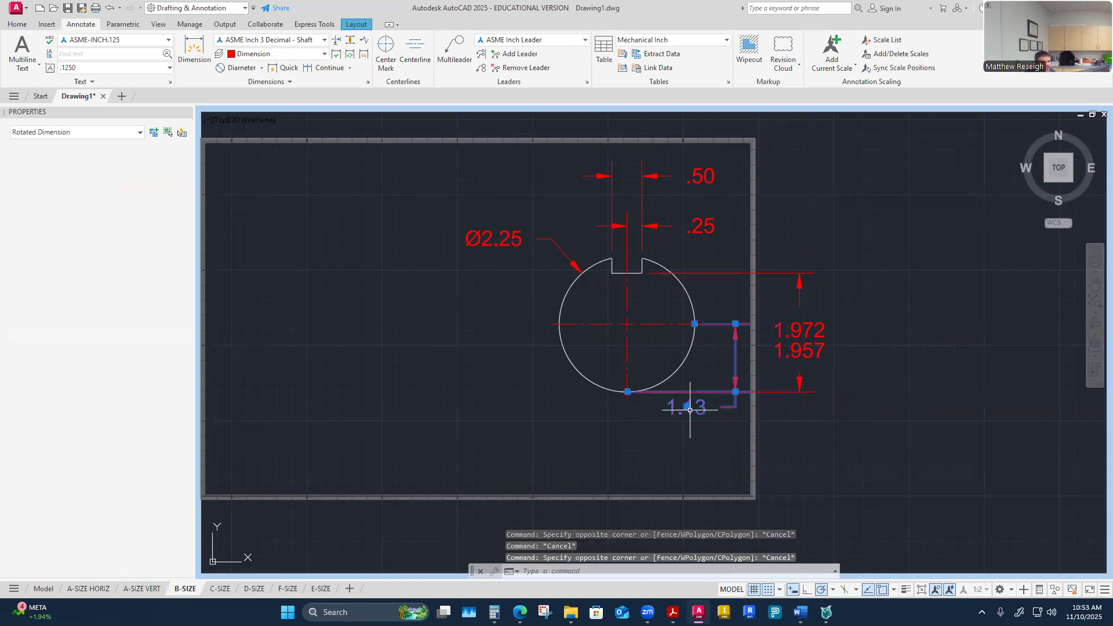
pyautogui.click(687, 406)
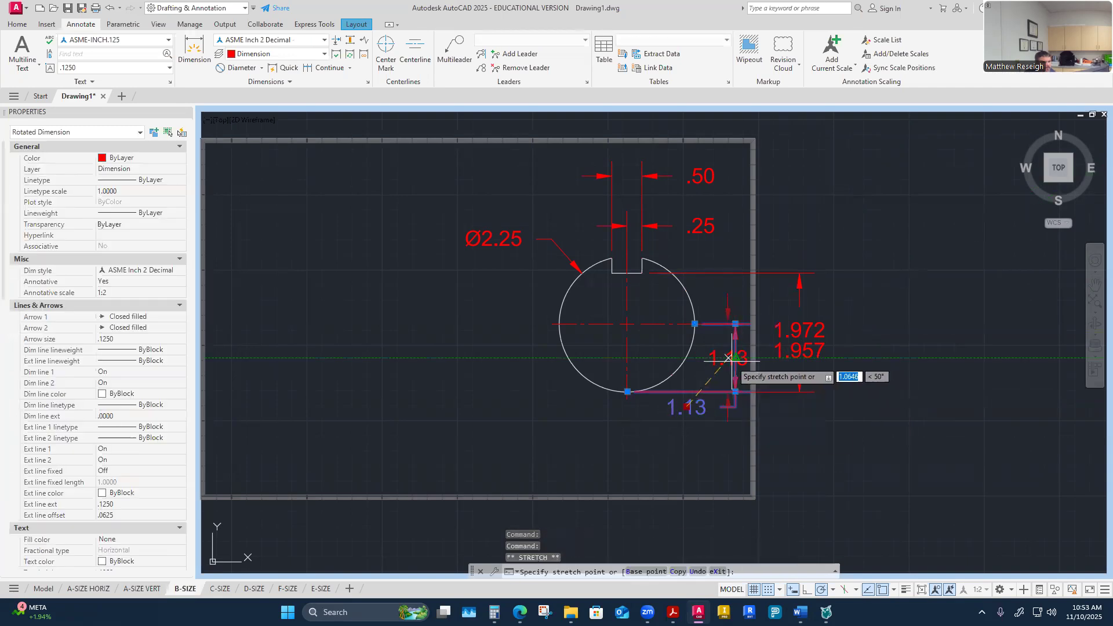
pyautogui.click(721, 357)
pyautogui.press('Escape')
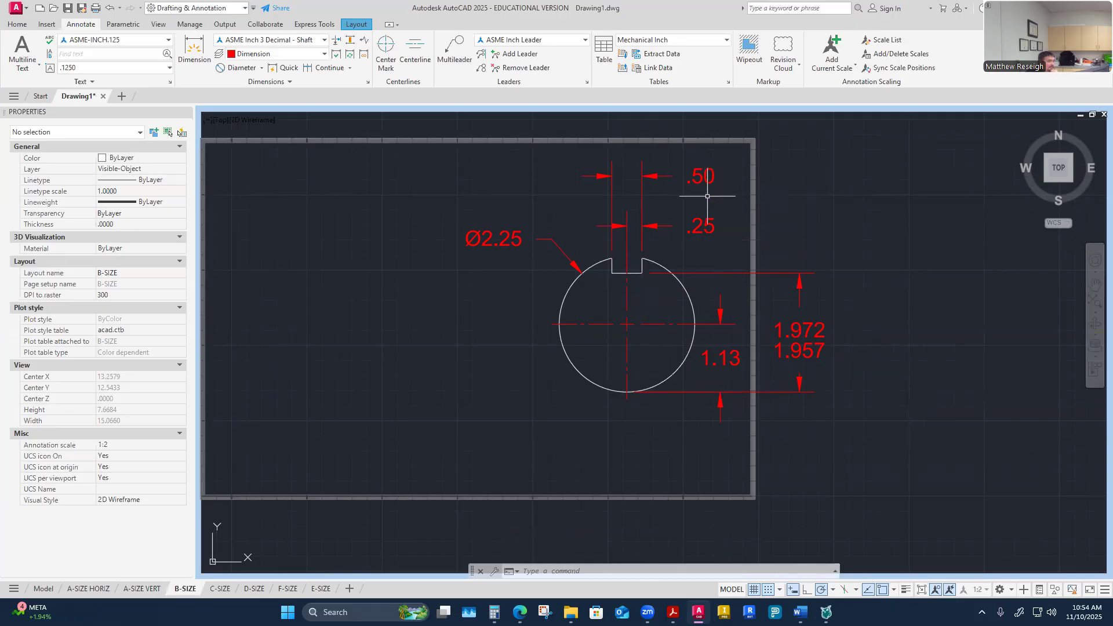
# Step: Apply the ASME Inch 3 Decimal - Width style to the keyseat's .50 width dimension
pyautogui.click(700, 176)
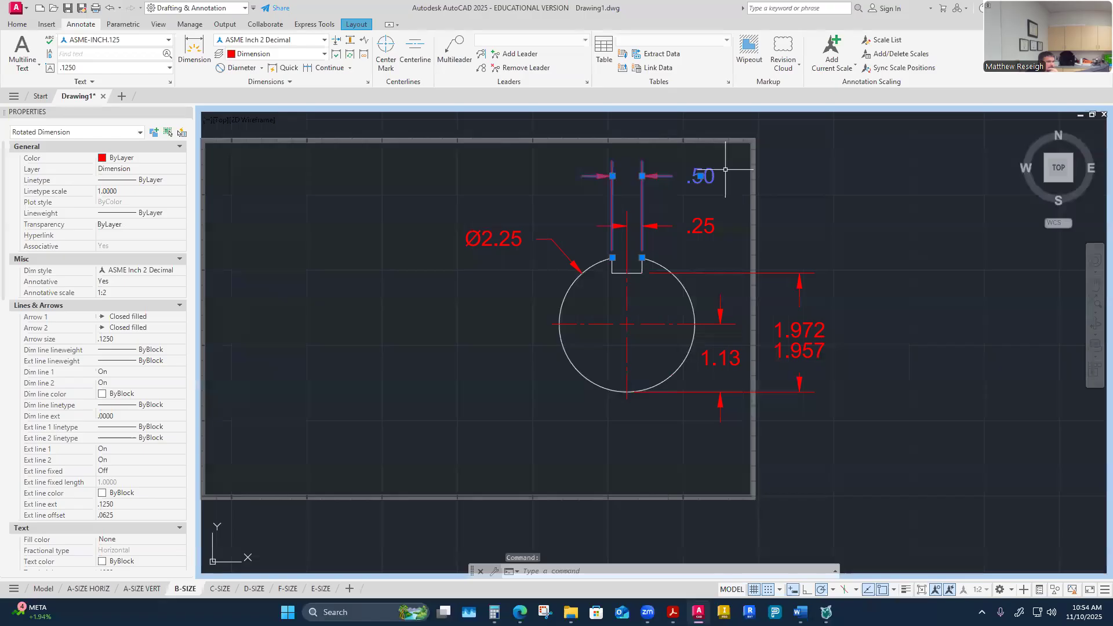
pyautogui.rightClick(726, 171)
pyautogui.moveTo(775, 208)
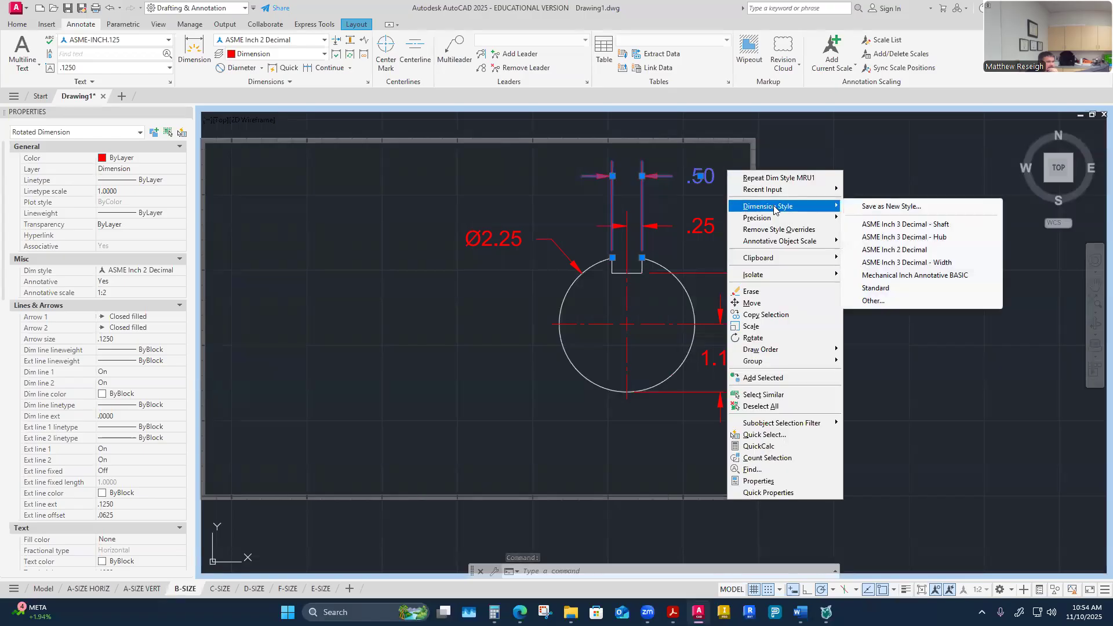
pyautogui.click(900, 263)
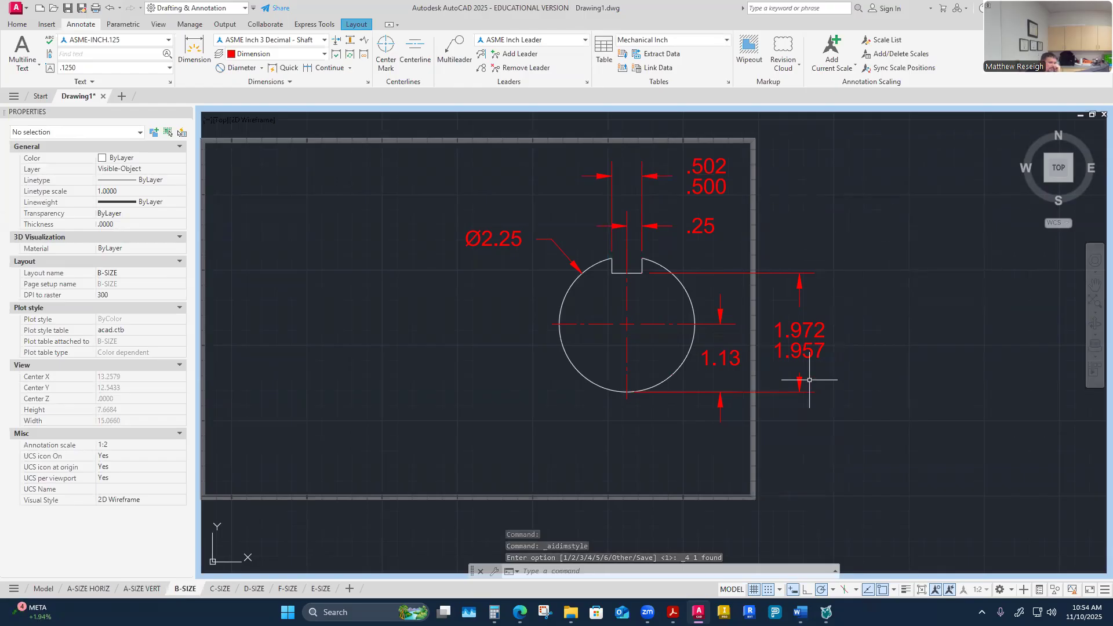
# Step: Stretch the 1.13 dimension line 0.375 closer to the shaft
pyautogui.scroll(4, 782, 352)
pyautogui.click(631, 368)
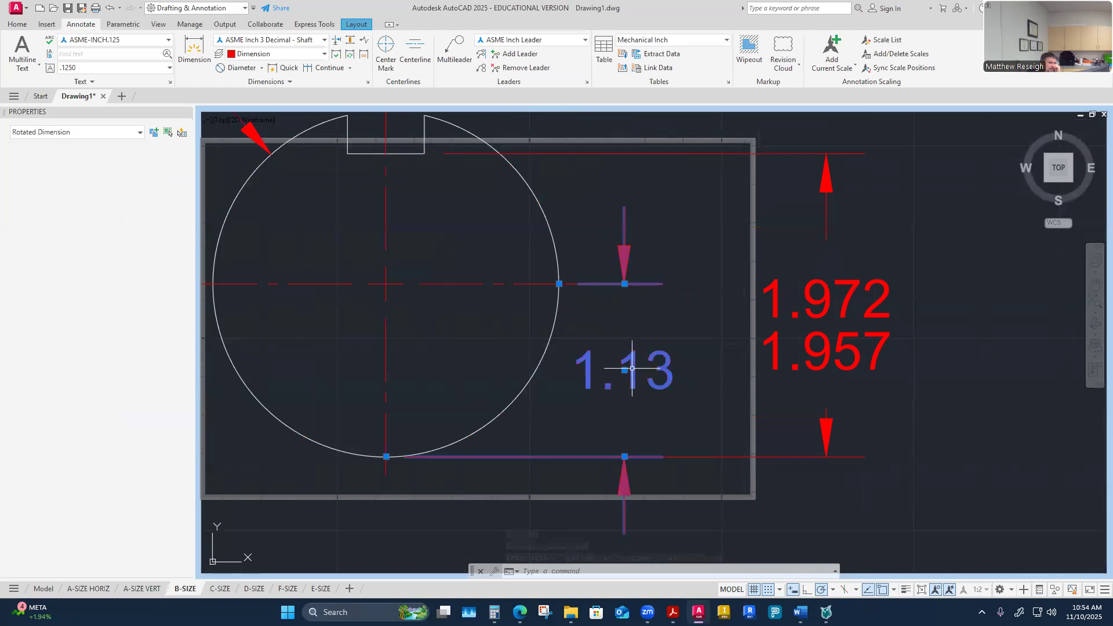
pyautogui.click(625, 370)
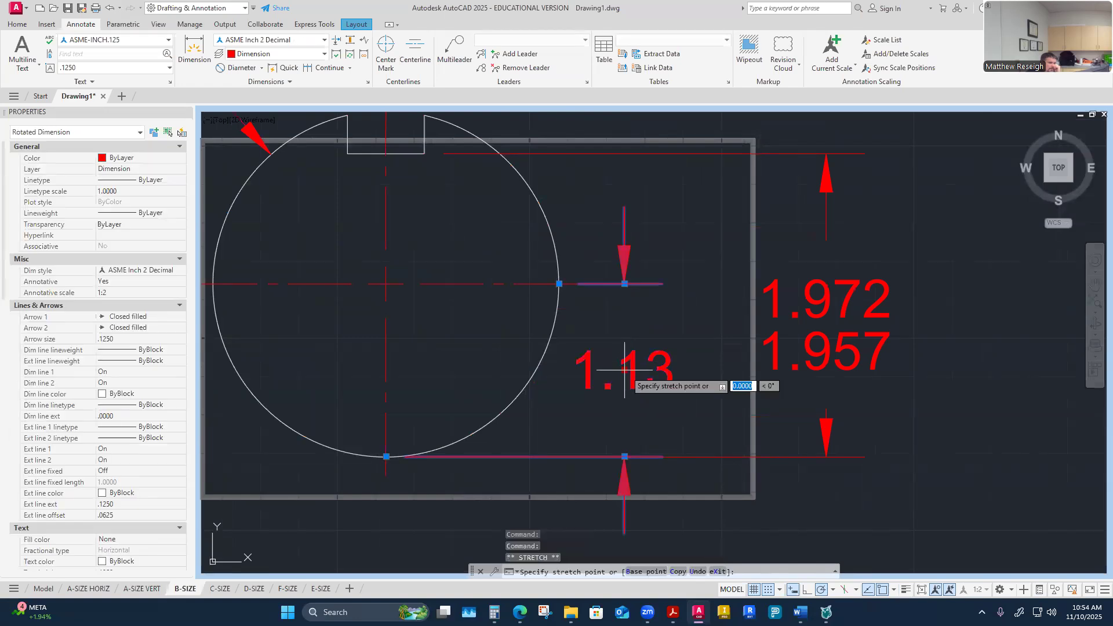
pyautogui.click(558, 357)
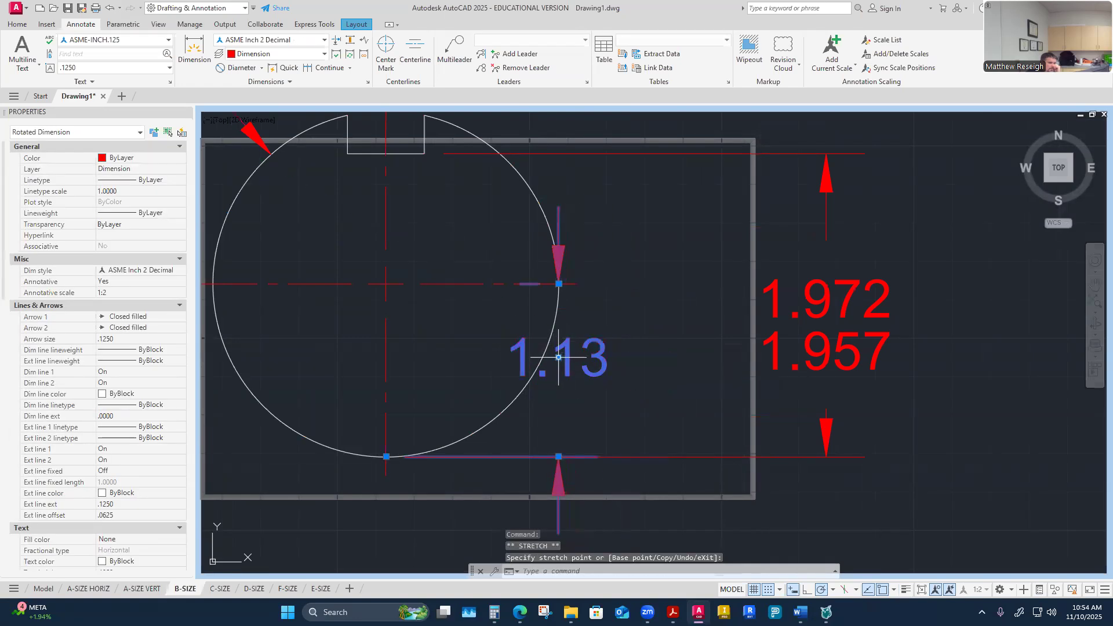
pyautogui.click(558, 356)
pyautogui.write('.3')
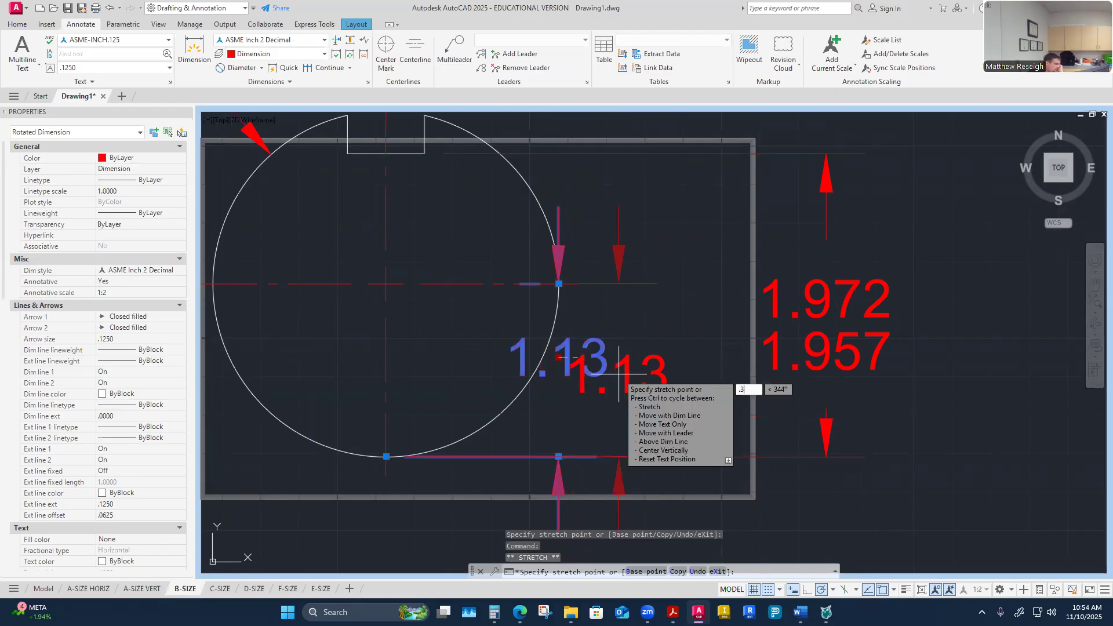
pyautogui.write('75')
pyautogui.press('Return')
pyautogui.press('Escape')
# Step: Move the 1.972/1.957 dimension line closer to the shaft
pyautogui.click(825, 306)
pyautogui.click(819, 307)
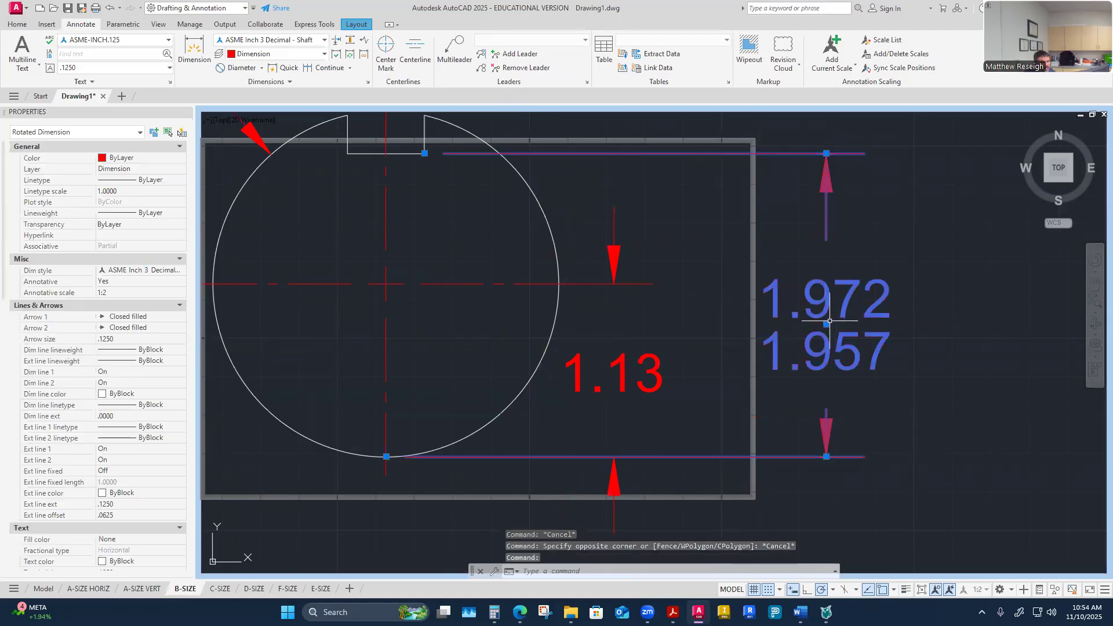
pyautogui.click(825, 324)
pyautogui.press('Escape')
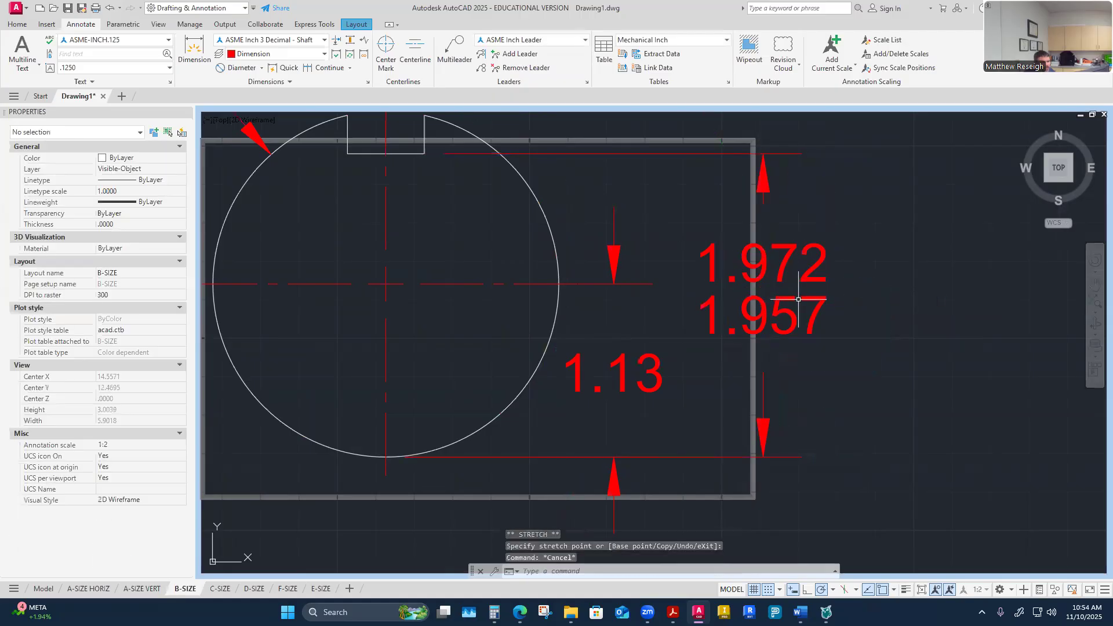
# Step: Stretch the keyseat's .25 width dimension line 0.25 closer to the shaft
pyautogui.scroll(-4, 764, 325)
pyautogui.scroll(3, 764, 325)
pyautogui.scroll(-4, 696, 279)
pyautogui.scroll(5, 673, 243)
pyautogui.scroll(-3, 666, 256)
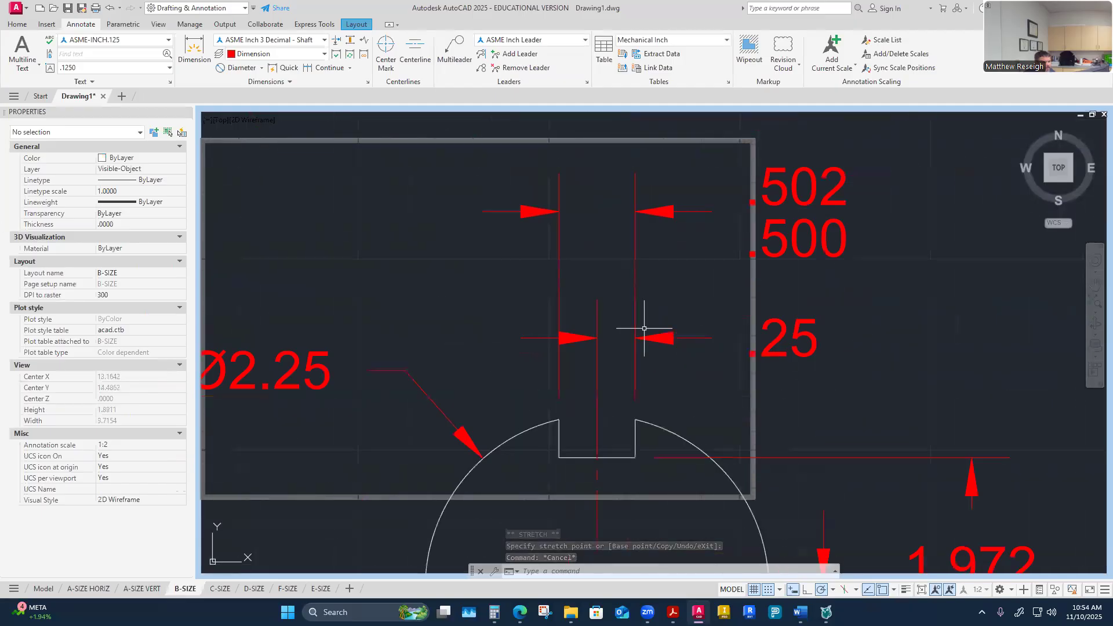
pyautogui.click(637, 334)
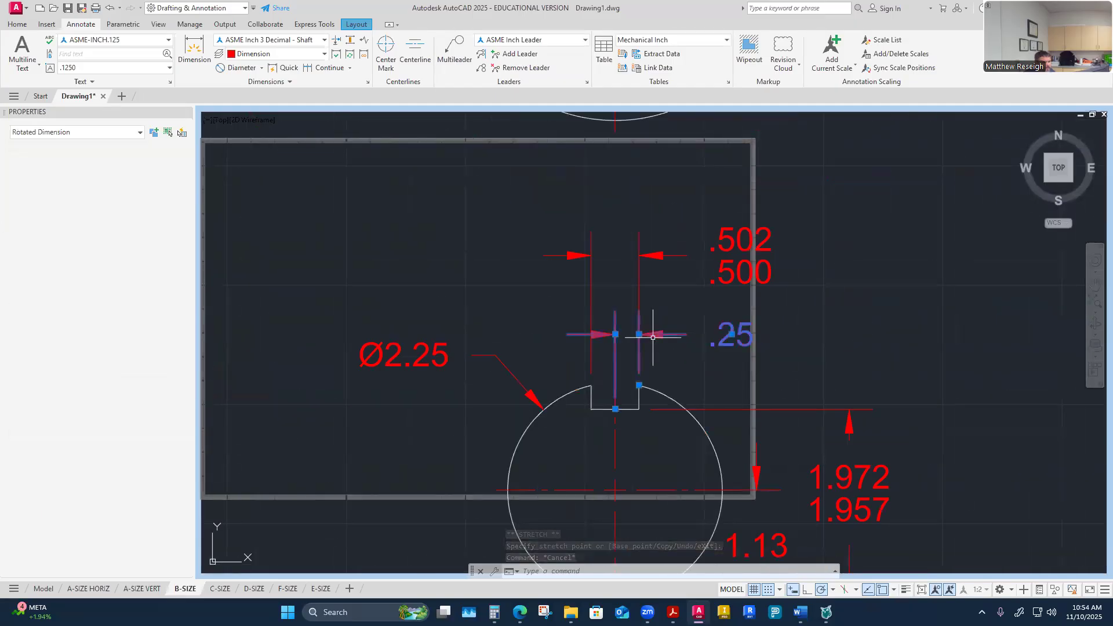
pyautogui.click(615, 334)
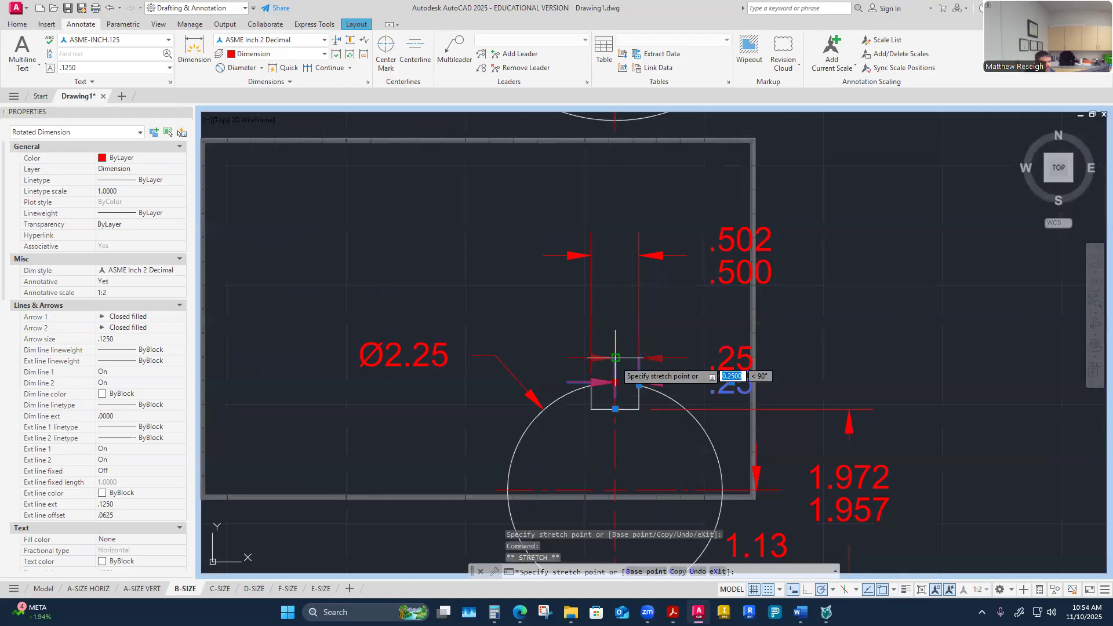
pyautogui.write('.')
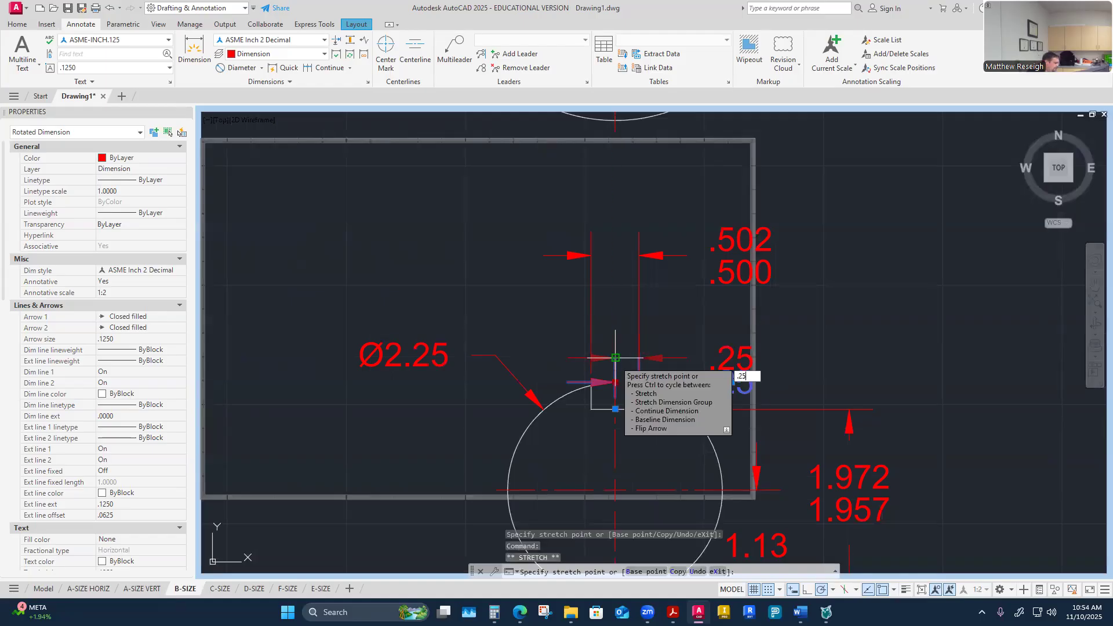
pyautogui.write('25')
pyautogui.press('Return')
pyautogui.press('Escape')
pyautogui.press('Escape')
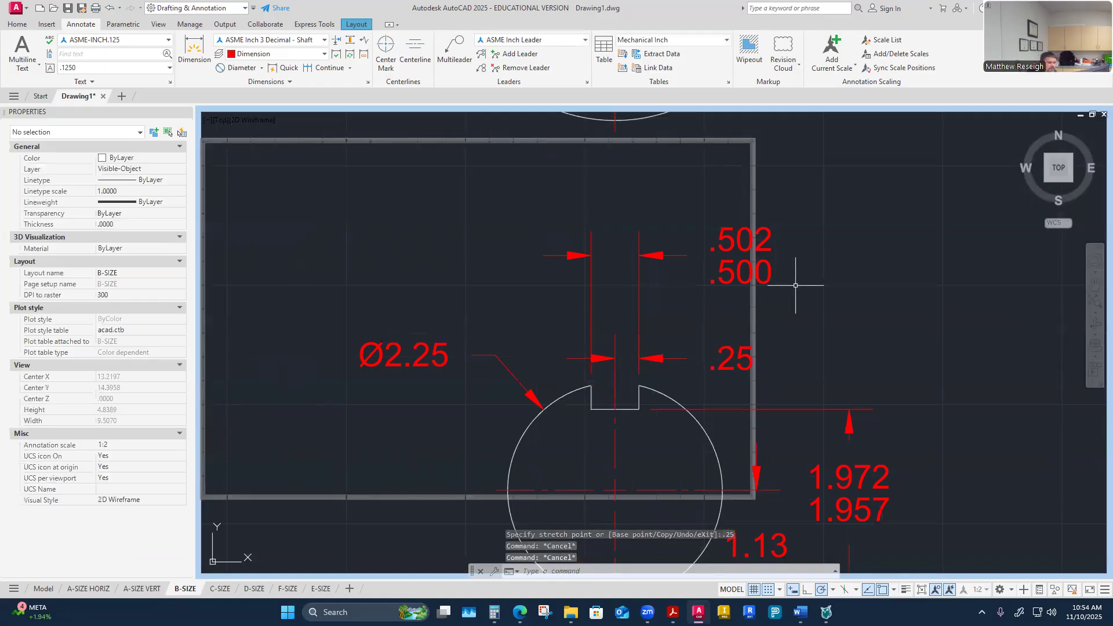
# Step: Move the .502/.500 dimension line down, closer to the .25 dimension
pyautogui.click(720, 264)
pyautogui.click(639, 255)
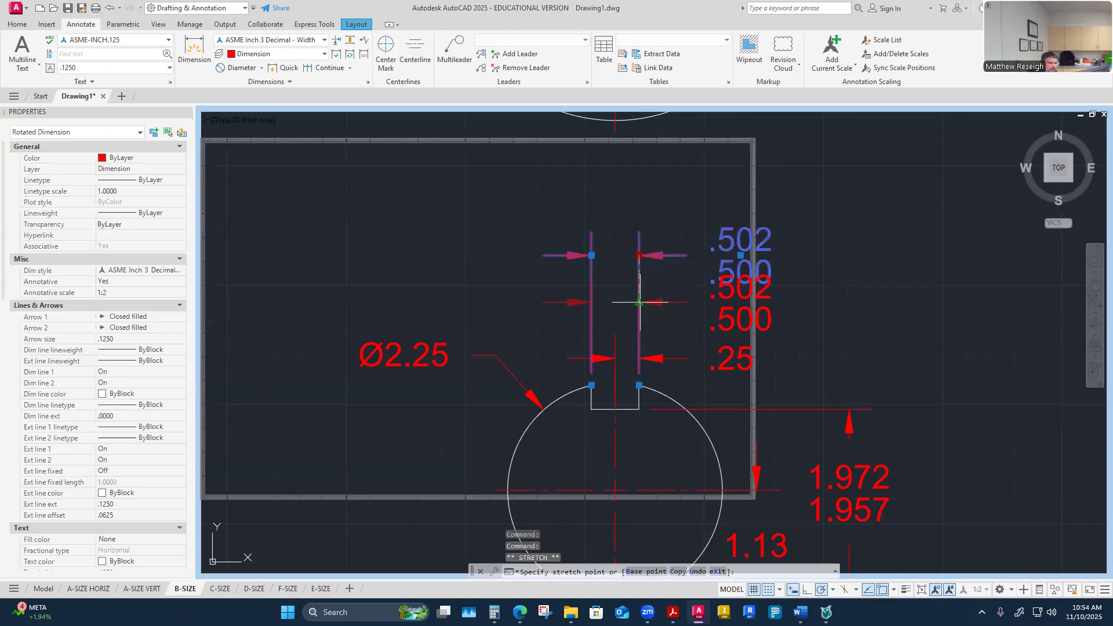
pyautogui.click(638, 279)
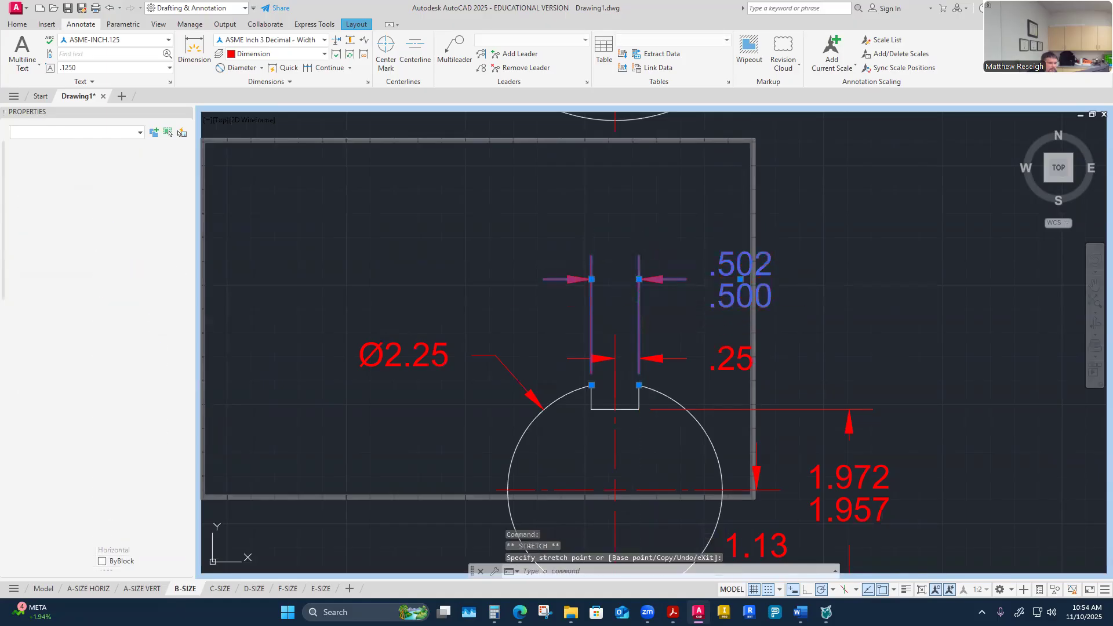
pyautogui.press('Escape')
# Step: Move the .502/.500 dimension text to the left side of the shaft keyseat
pyautogui.scroll(-2, 713, 317)
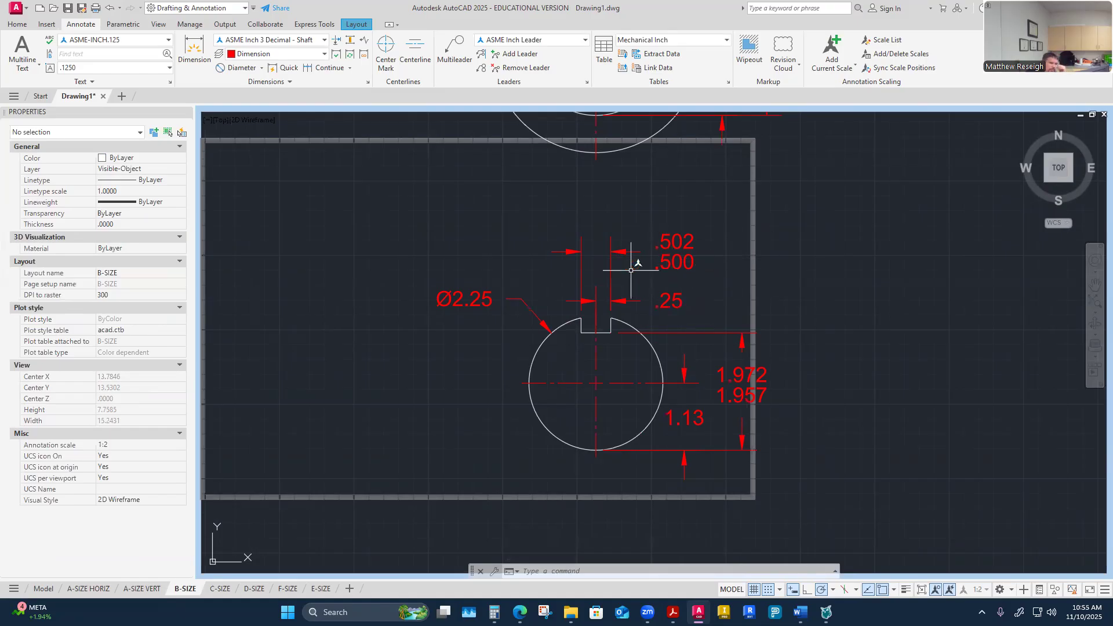
pyautogui.click(681, 244)
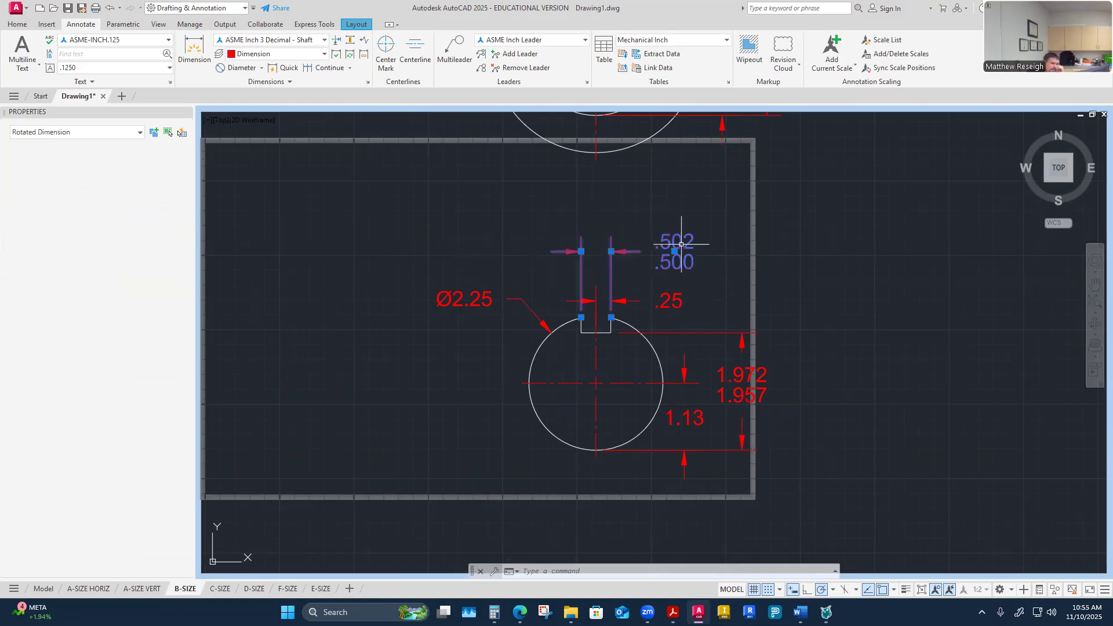
pyautogui.click(674, 251)
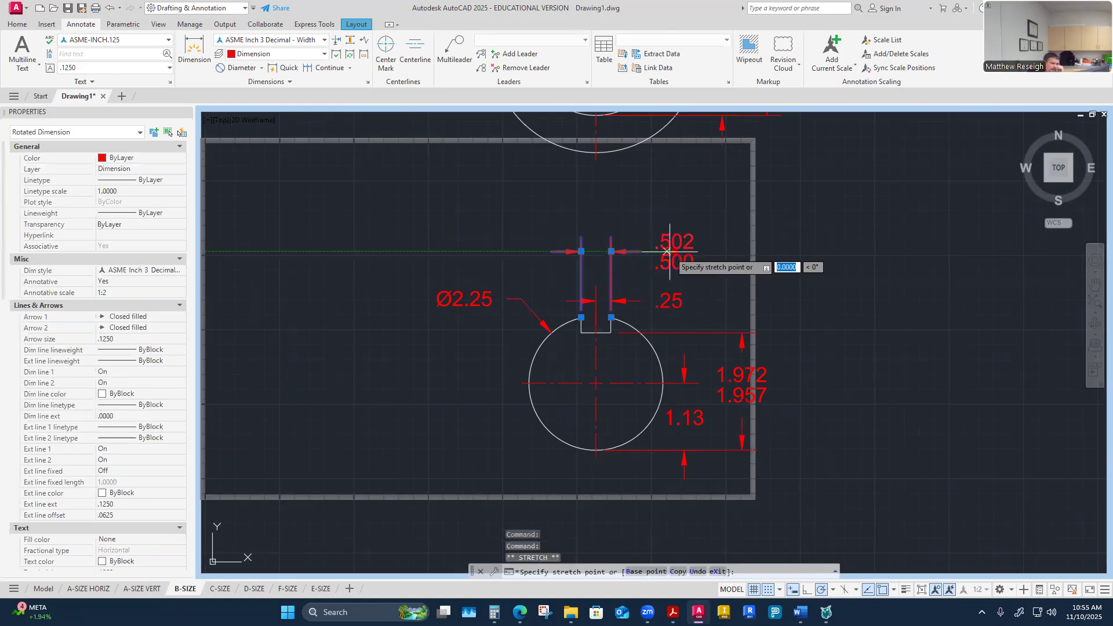
pyautogui.click(548, 251)
pyautogui.press('Escape')
pyautogui.press('Escape')
# Step: Switch from the viewport back to paper space on the B-SIZE layout
pyautogui.scroll(-5, 632, 275)
pyautogui.scroll(2, 649, 166)
pyautogui.scroll(2, 574, 352)
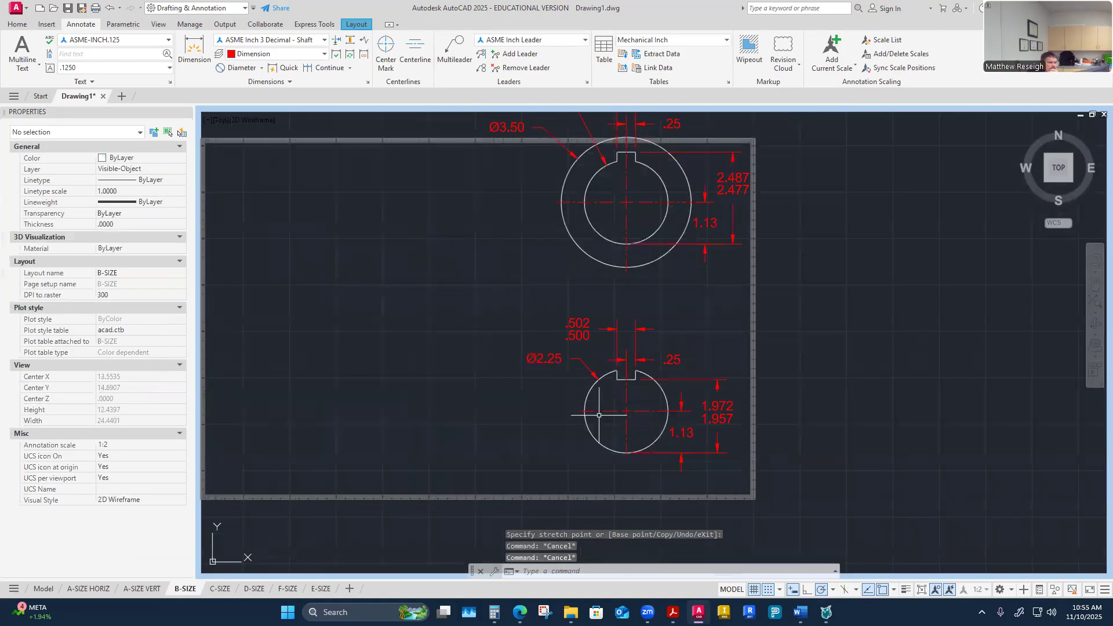
pyautogui.scroll(-2, 604, 394)
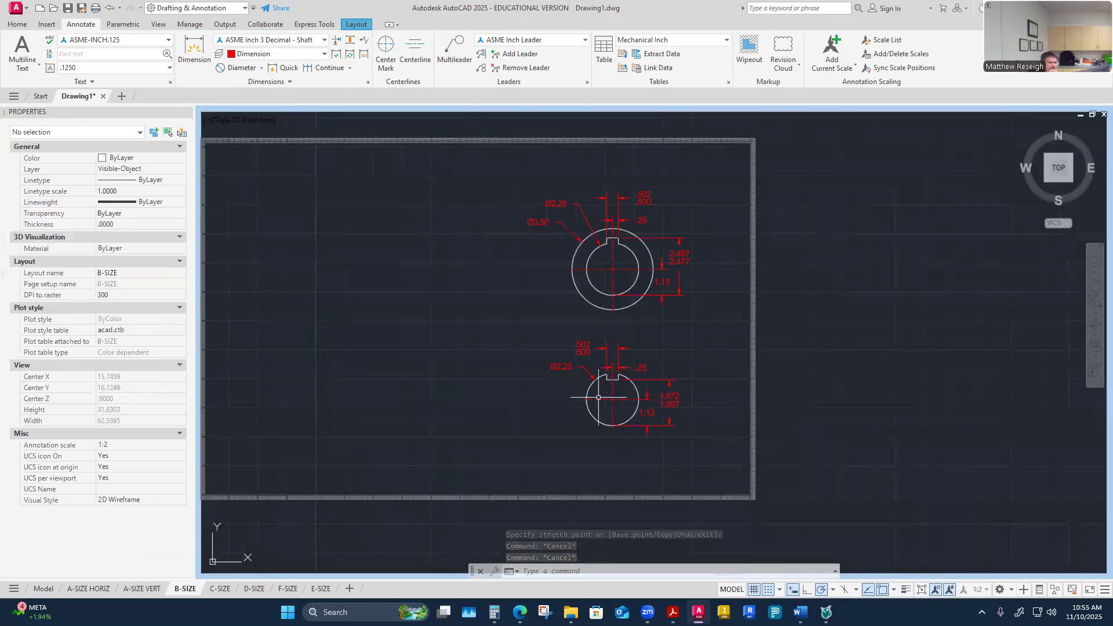
pyautogui.click(920, 590)
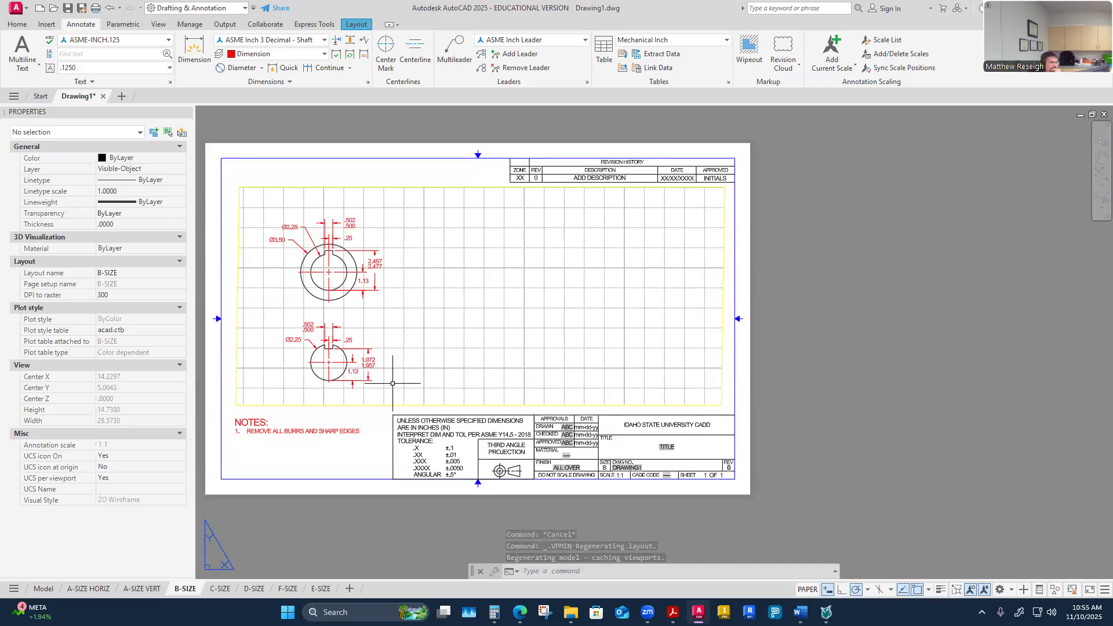
# Step: Save the drawing as CADD1108-FastenerGroup2-InClass in the 11-Week 11 folder
pyautogui.click(80, 9)
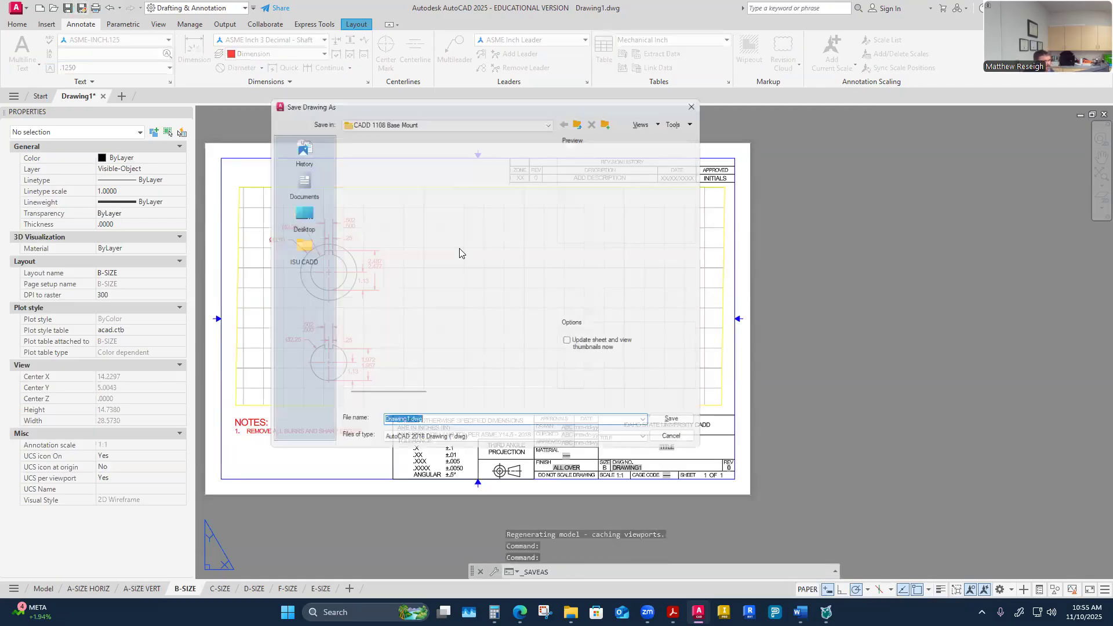
pyautogui.click(583, 116)
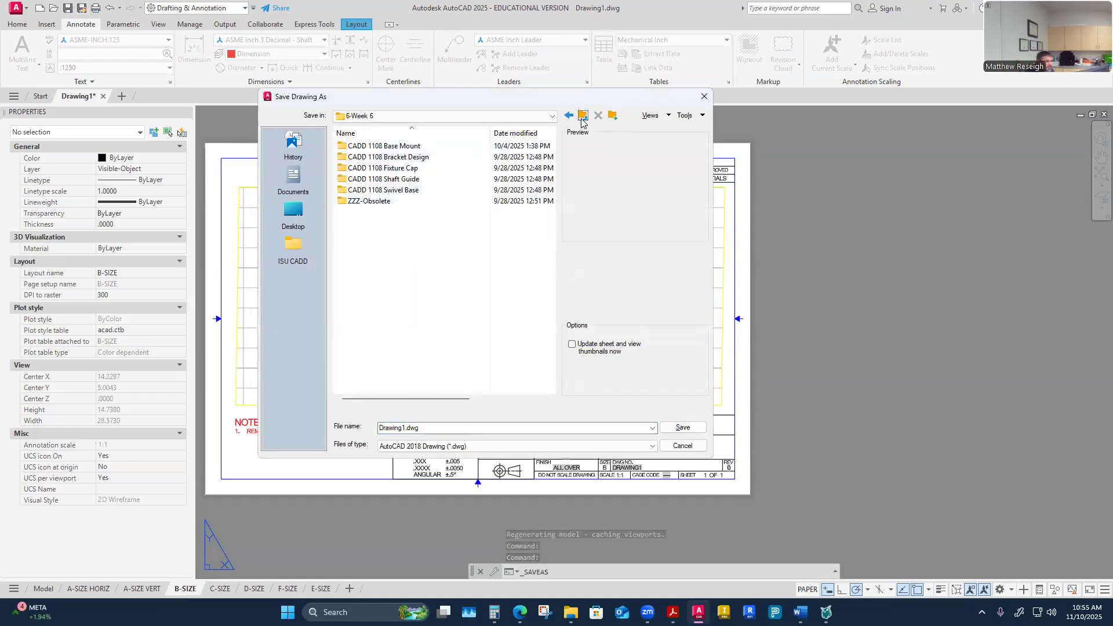
pyautogui.click(583, 116)
pyautogui.doubleClick(380, 267)
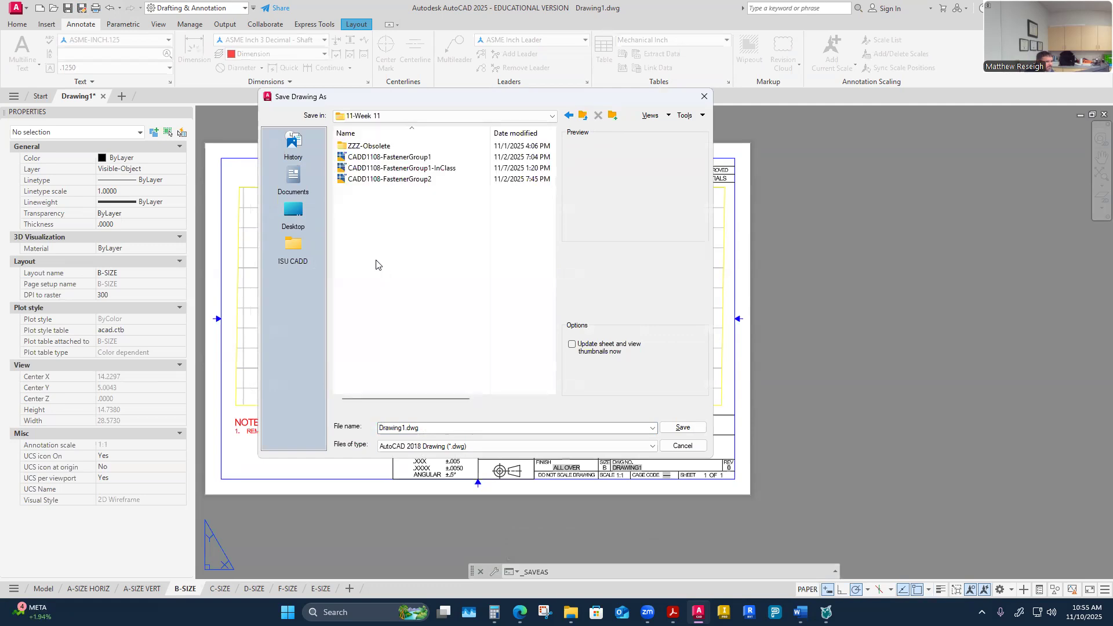
pyautogui.click(409, 179)
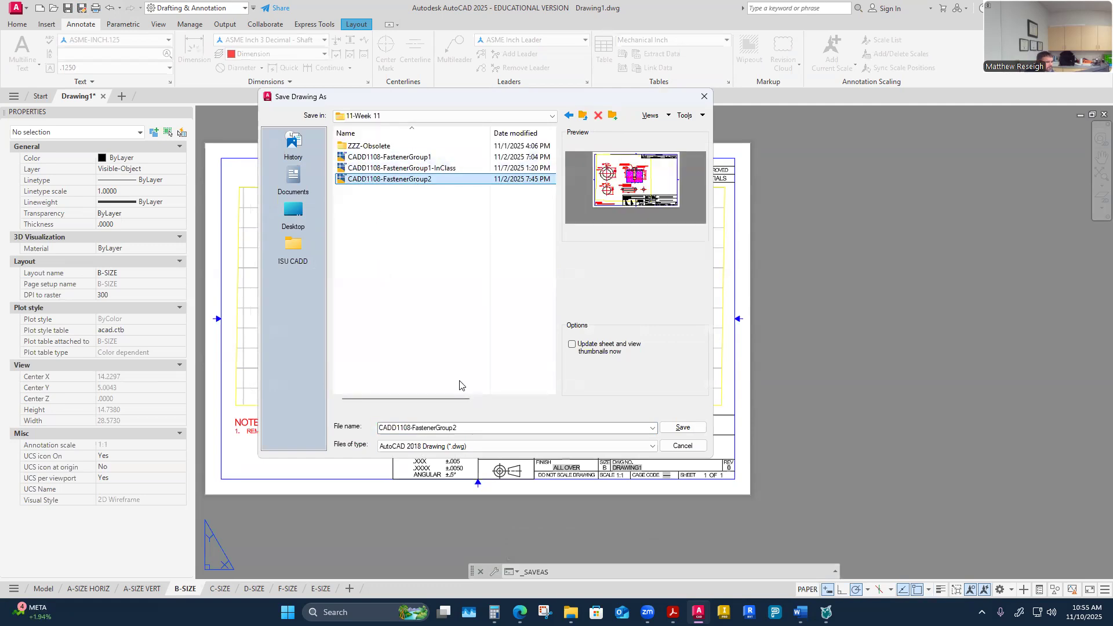
pyautogui.doubleClick(468, 428)
pyautogui.click(466, 428)
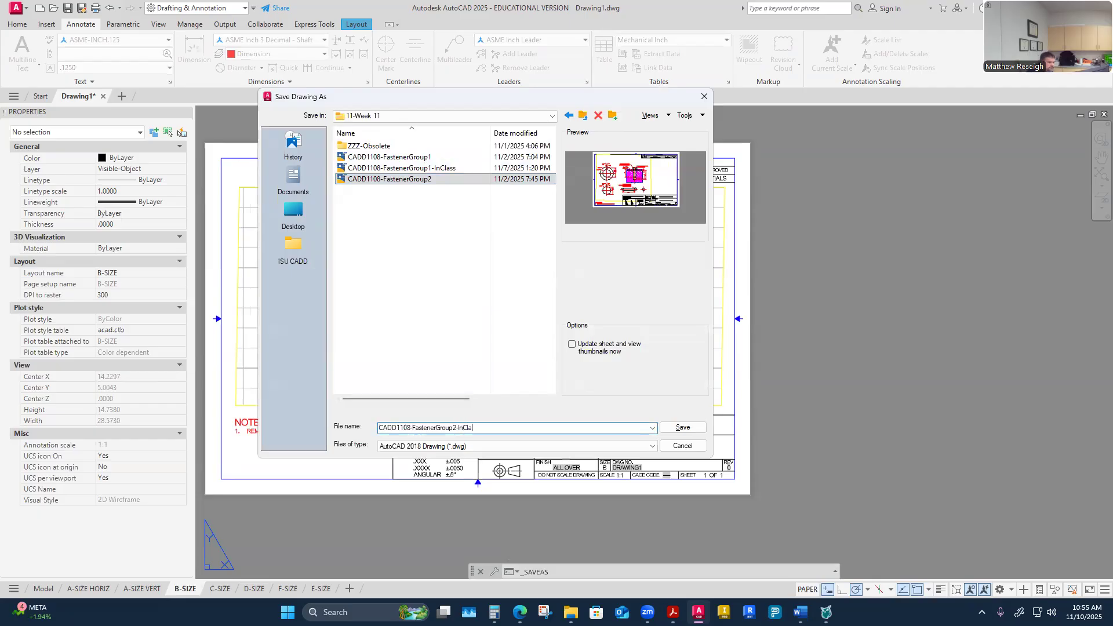
pyautogui.click(682, 428)
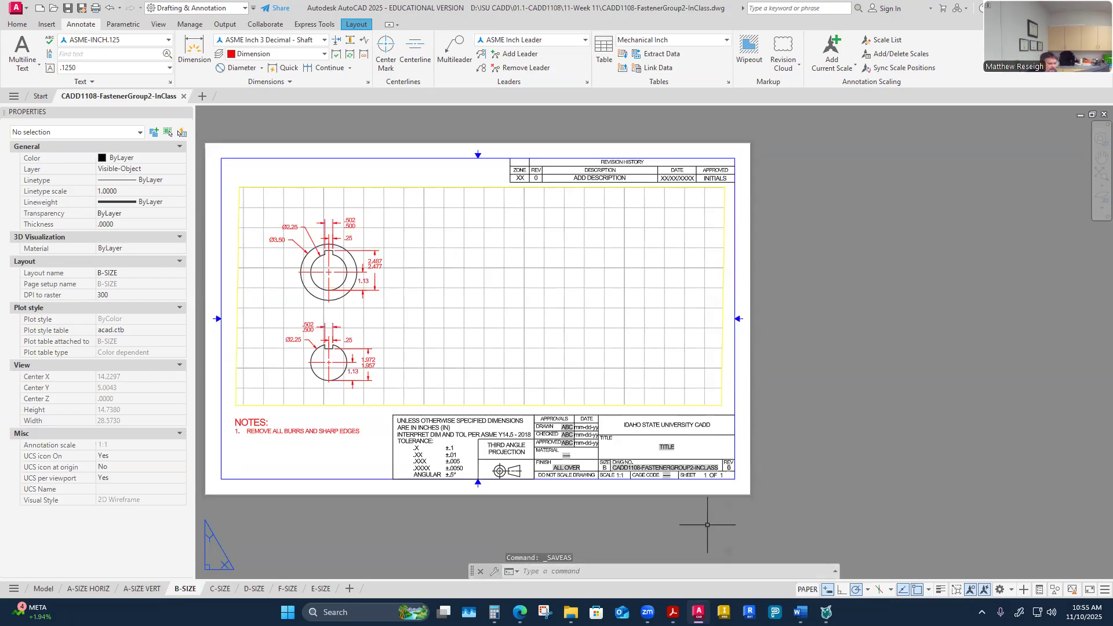
pyautogui.scroll(-2, 724, 521)
pyautogui.scroll(2, 611, 452)
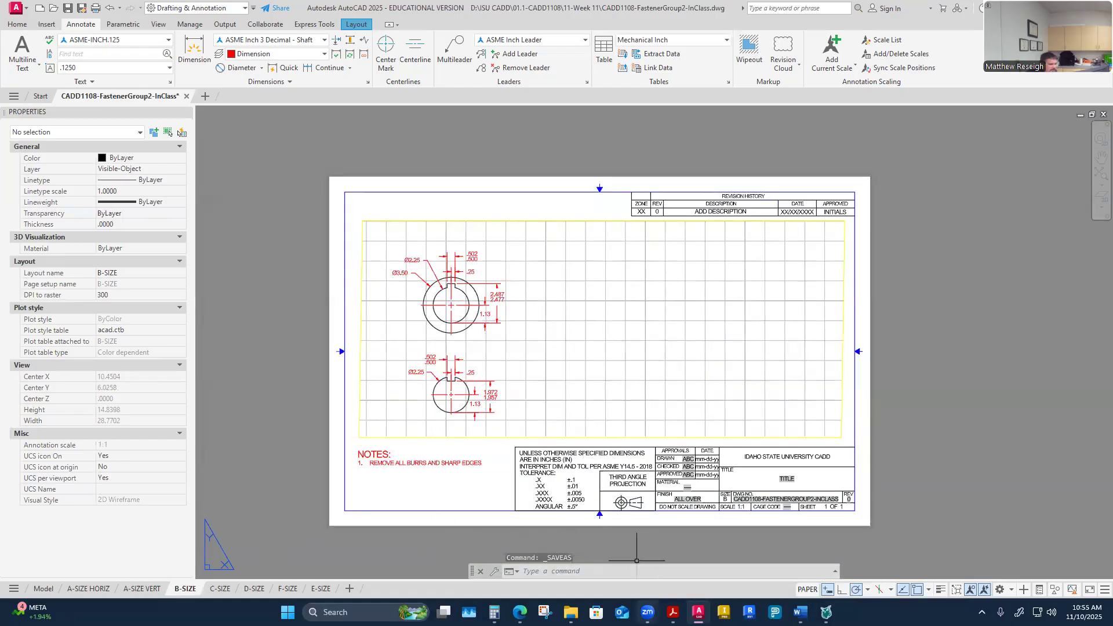
pyautogui.moveTo(571, 612)
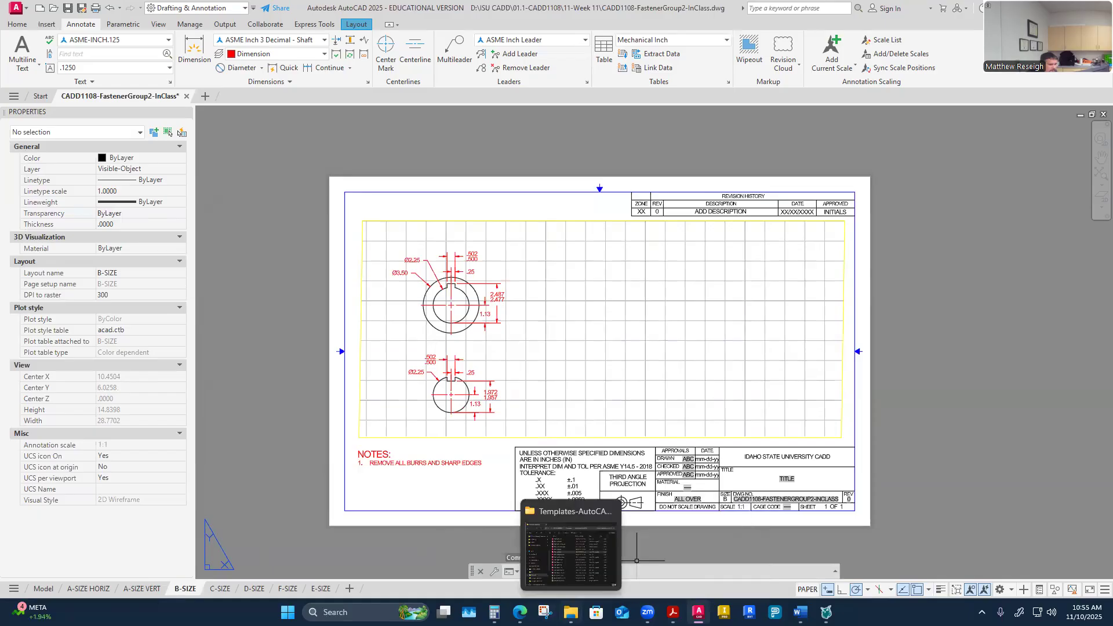
pyautogui.moveTo(699, 612)
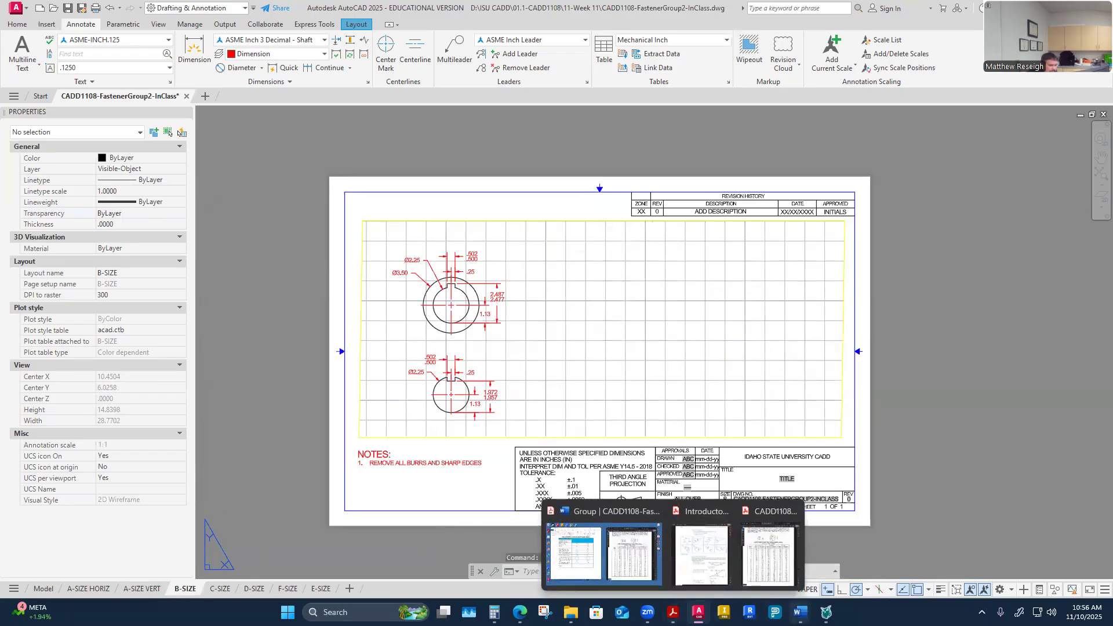
pyautogui.moveTo(800, 612)
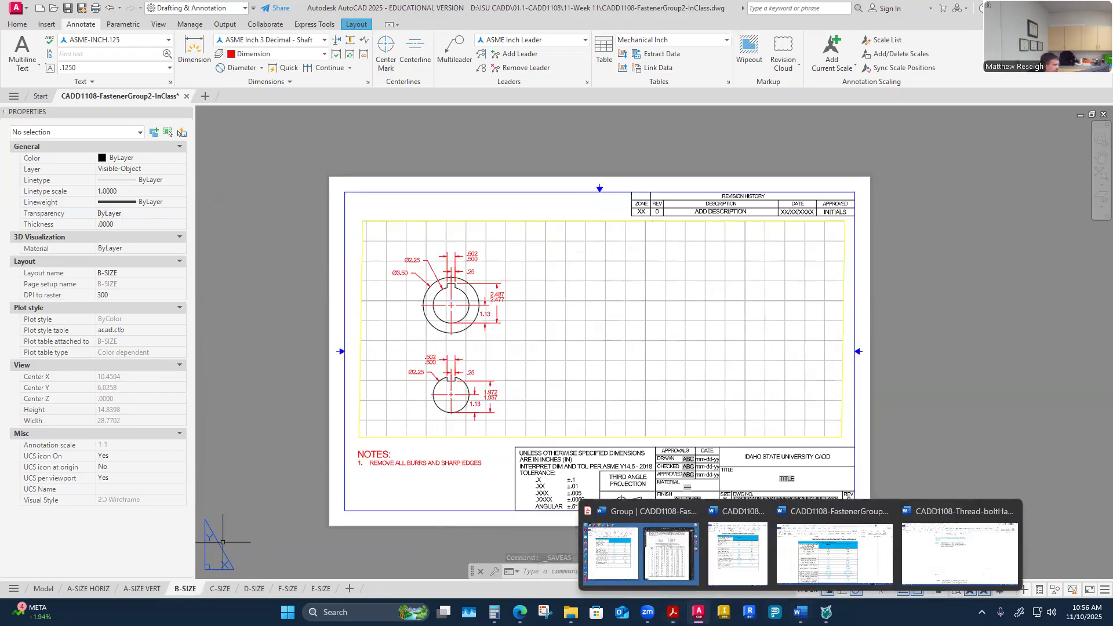